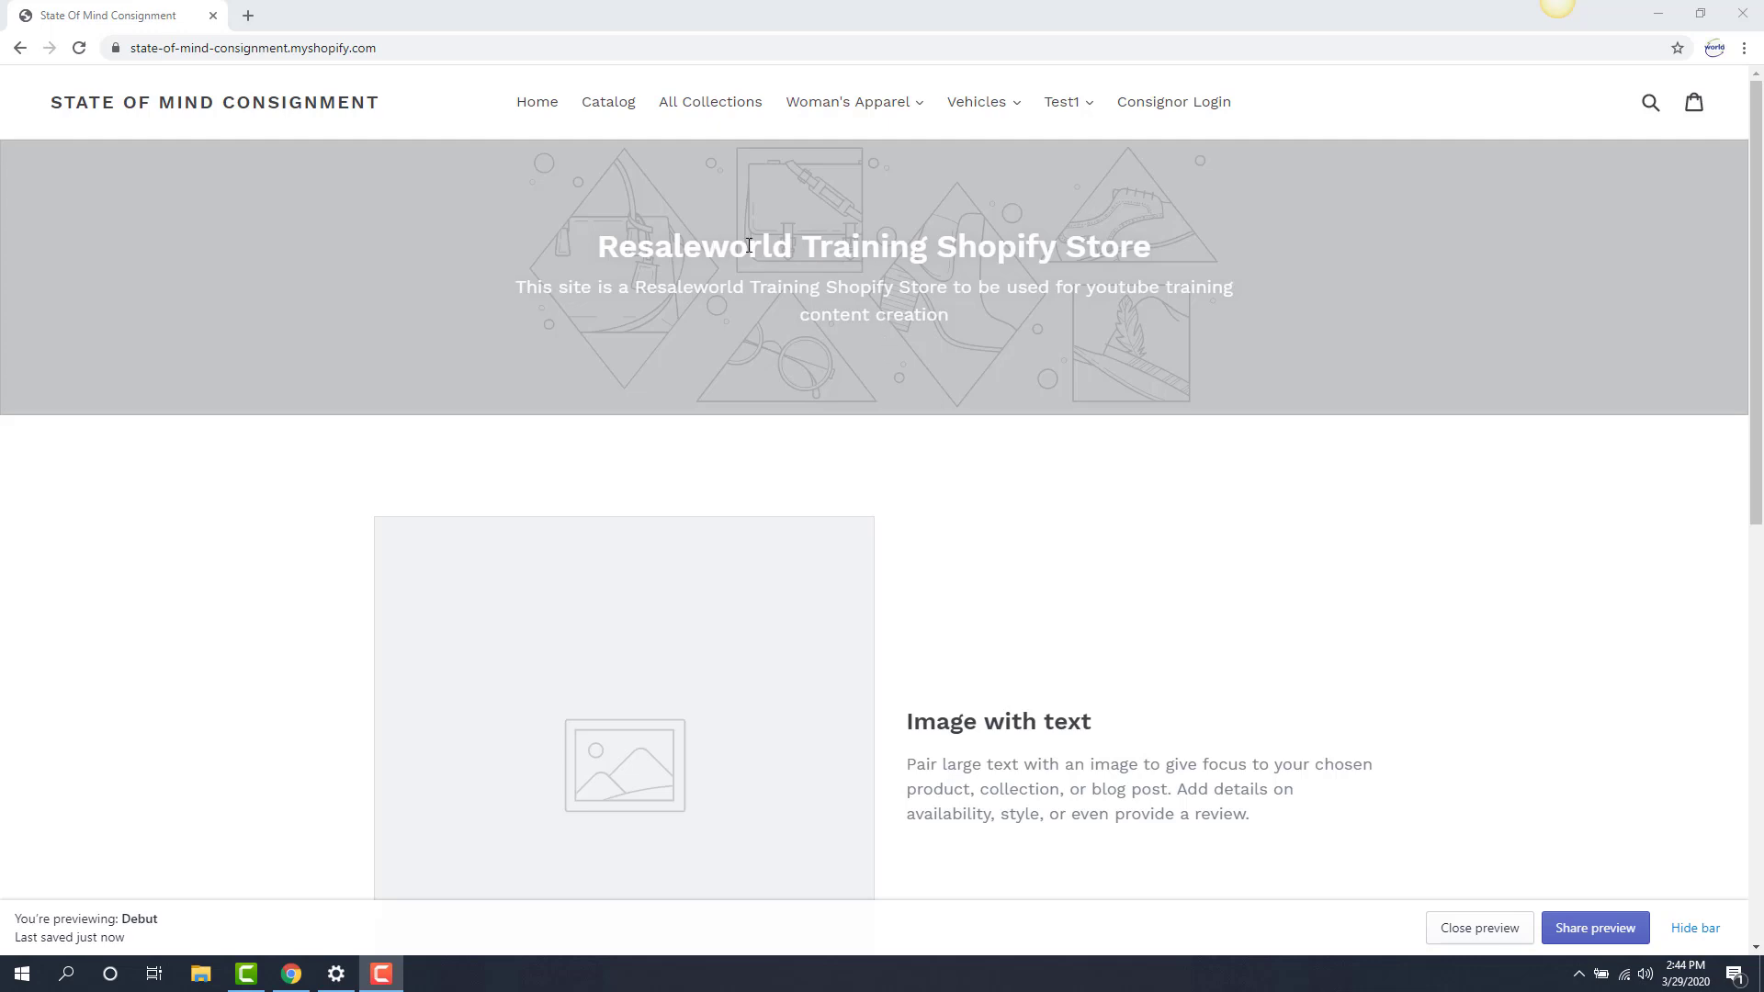
Look over the storefront home page, including its banner, the image with text section and the featured collection.
scroll(939, 316, down, 3)
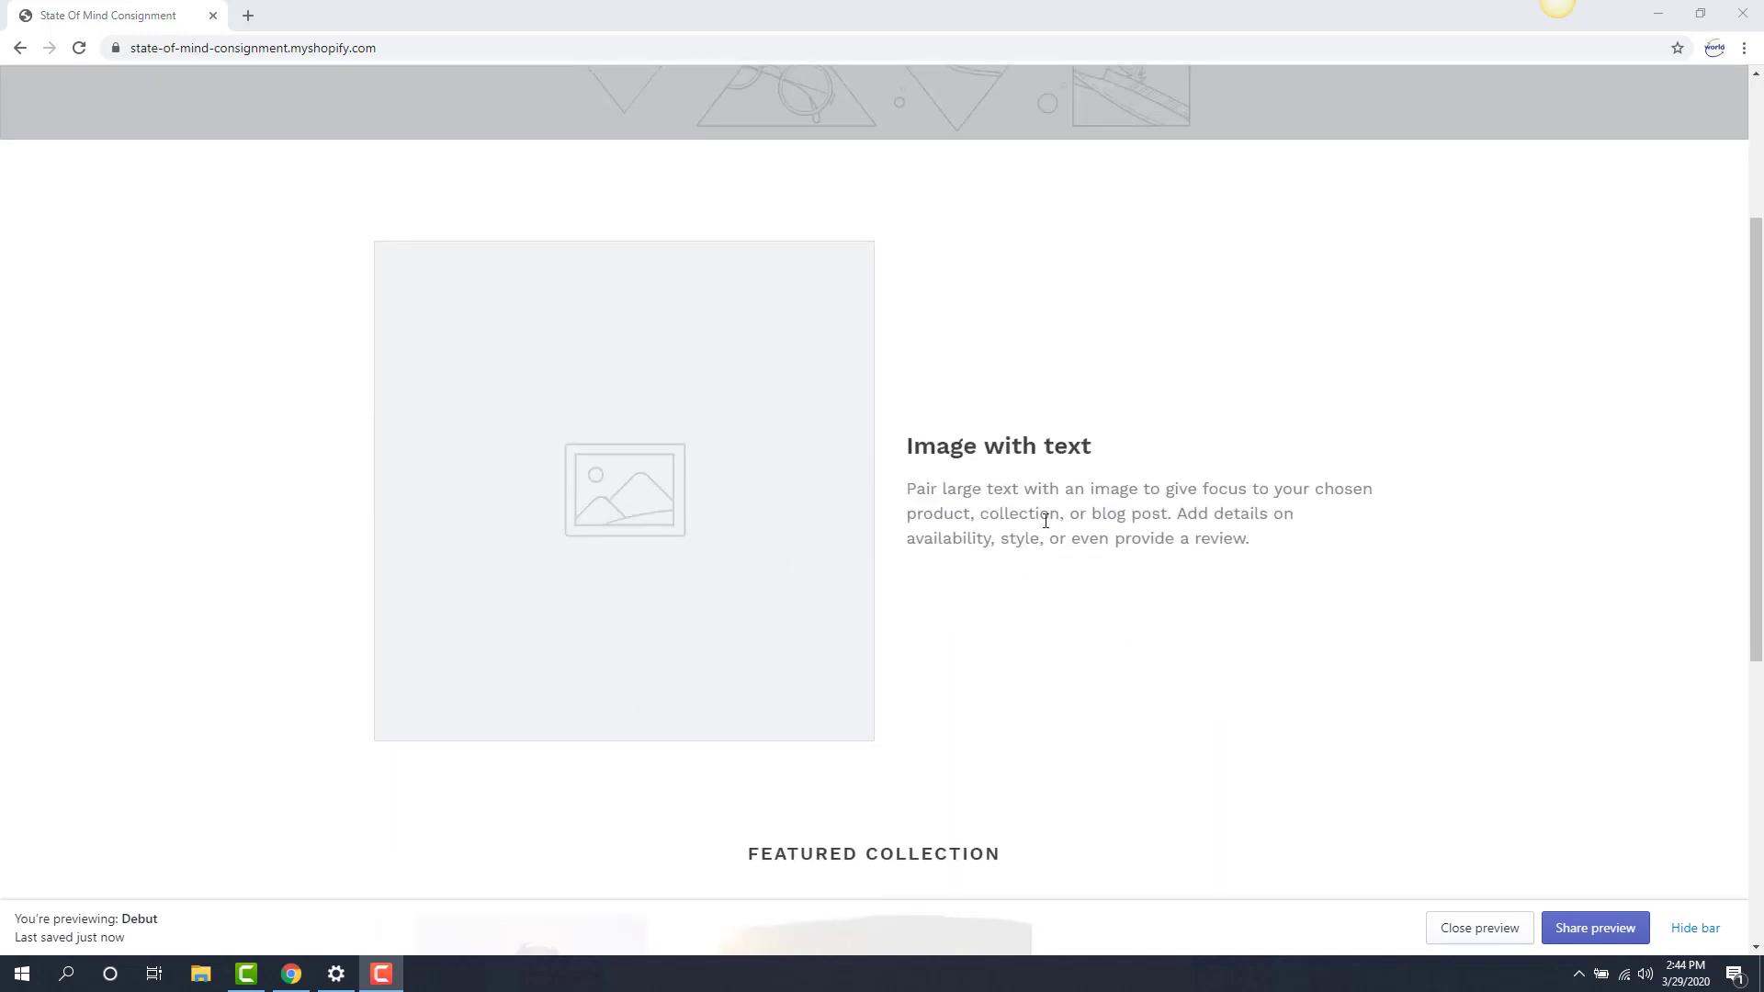
drag(1347, 575, 906, 450)
scroll(873, 532, down, 5)
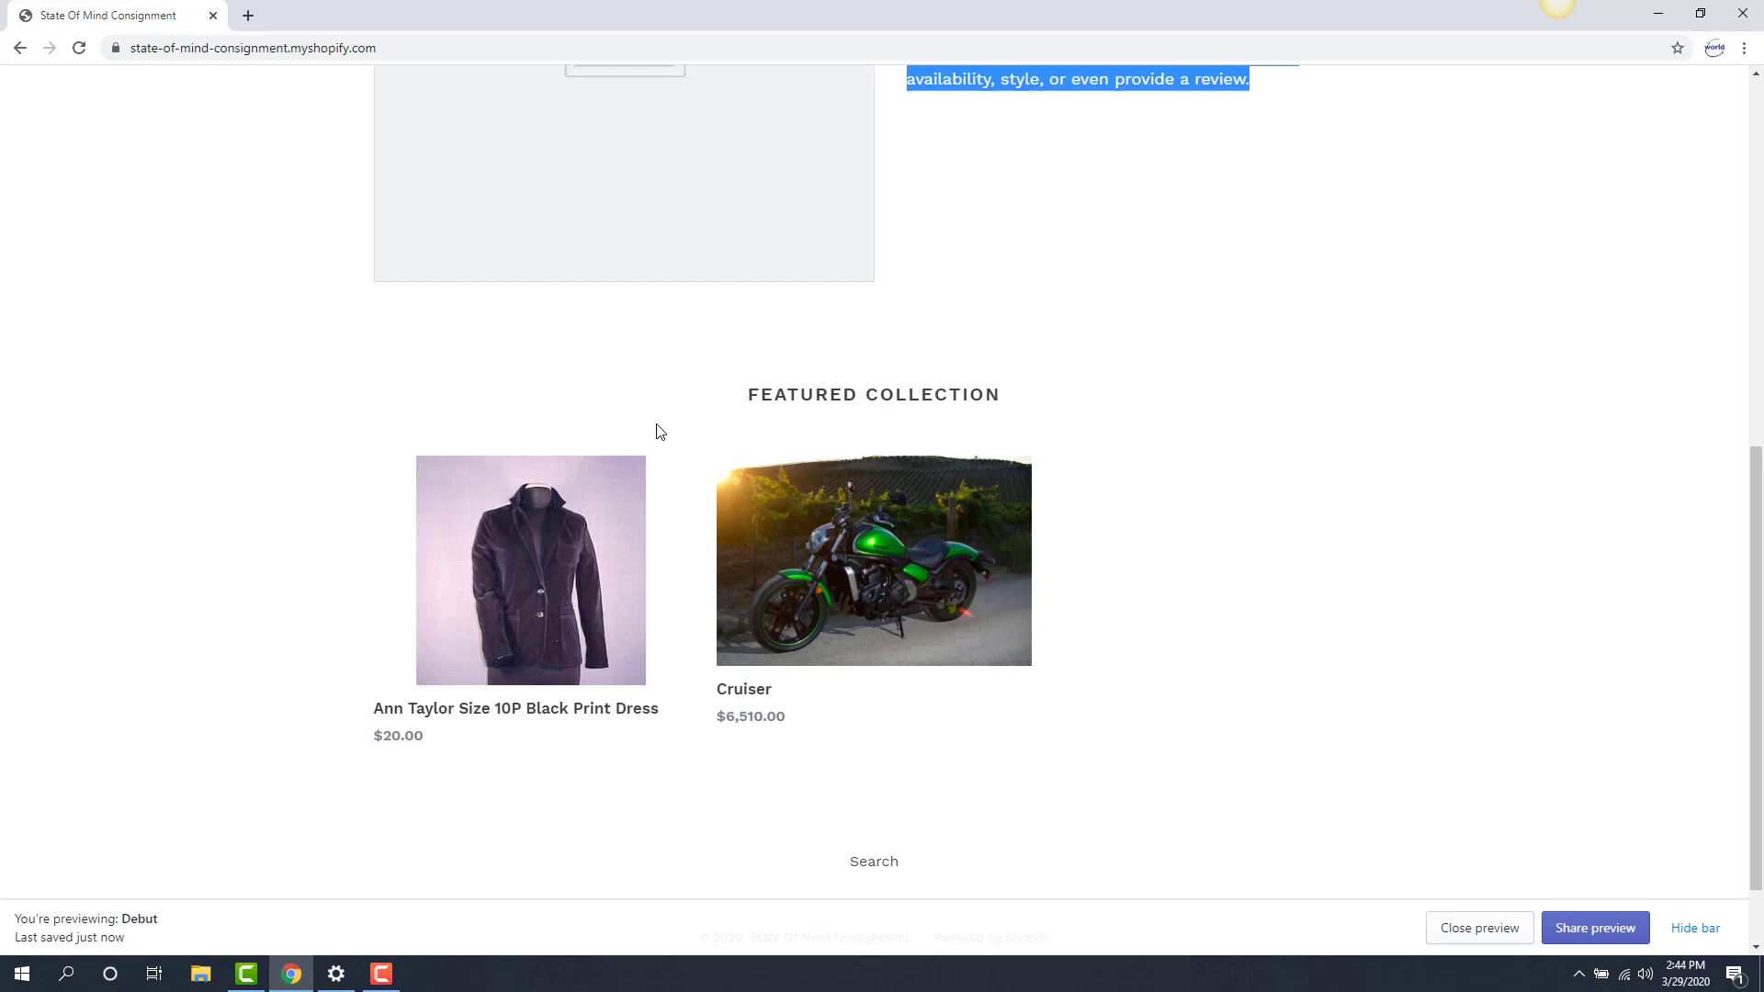
scroll(698, 588, down, 1)
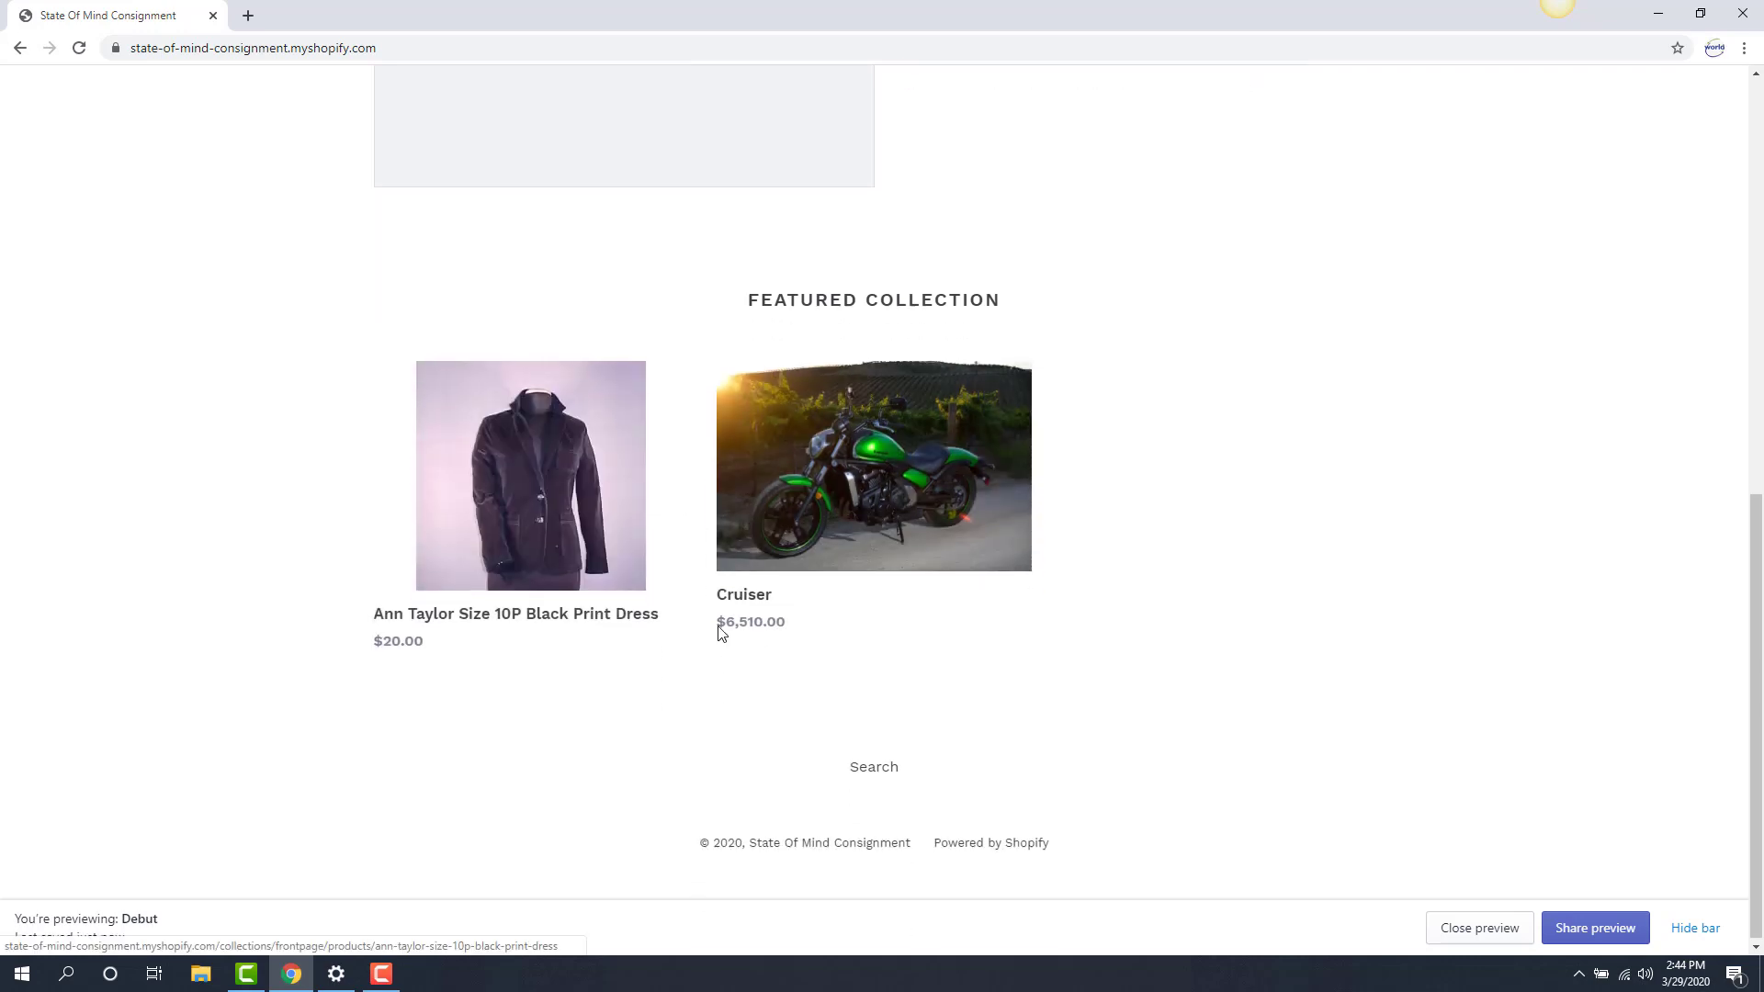
scroll(762, 662, up, 10)
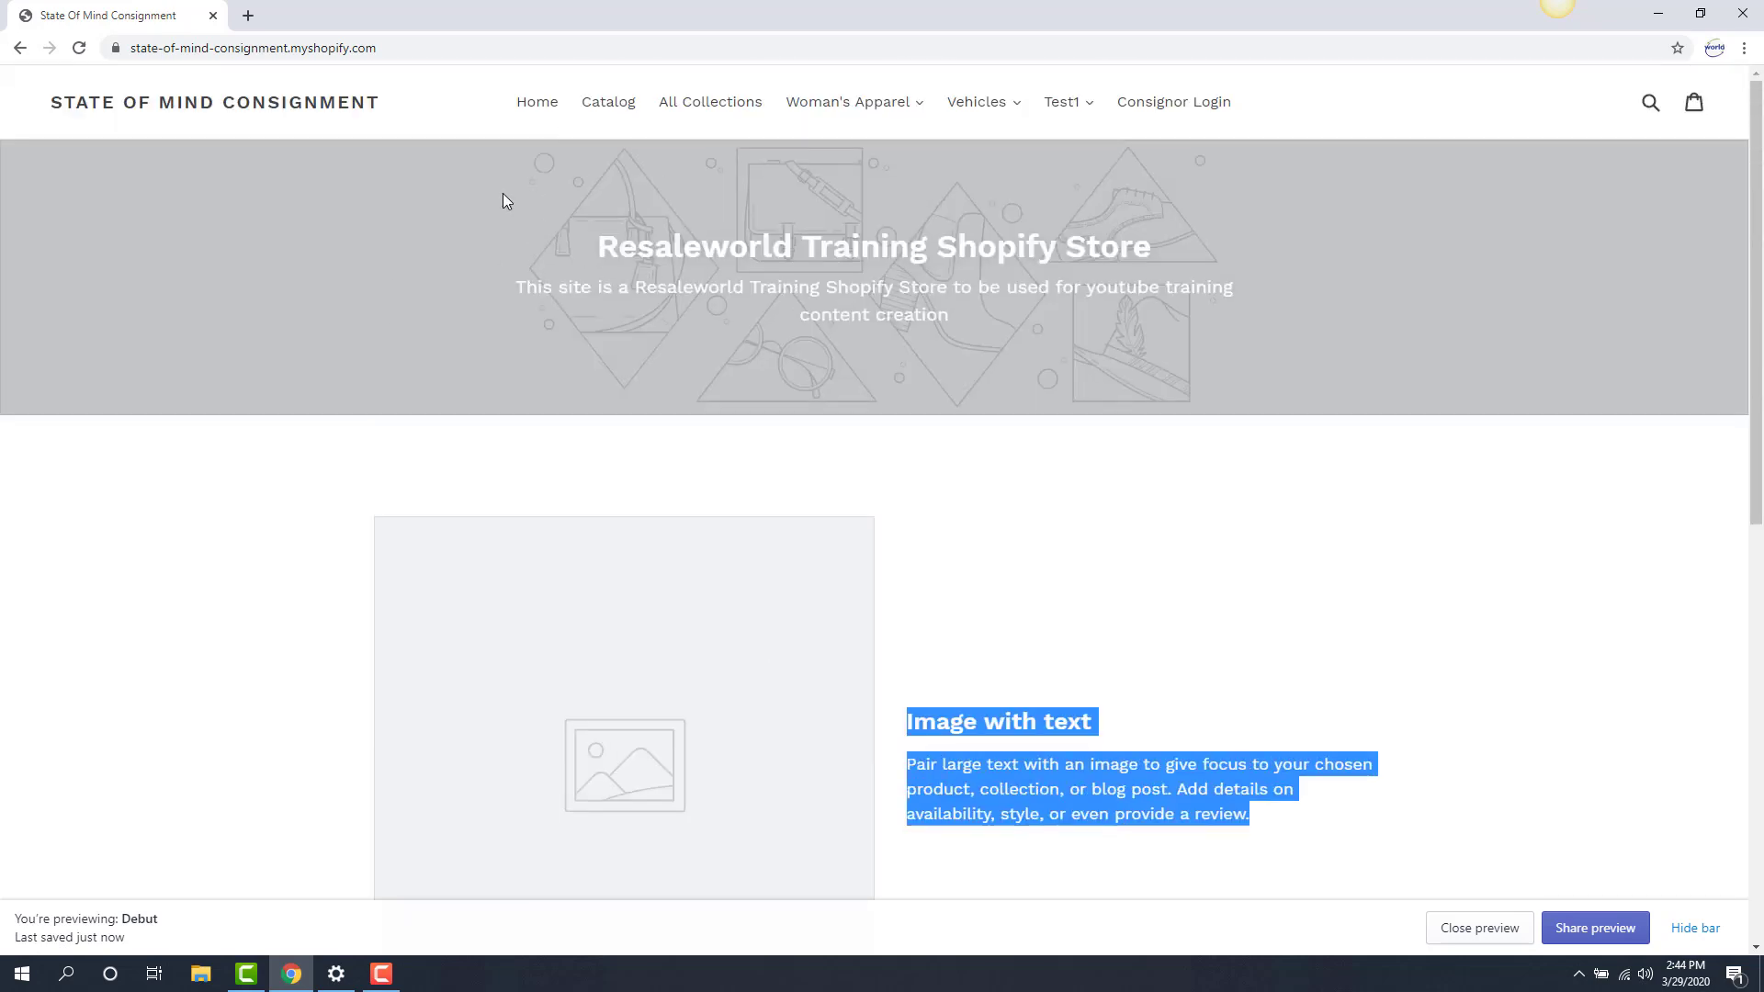
Open the store's admin at state-of-mind-consignment.myshopify.com/admin in a new browser tab.
click(248, 15)
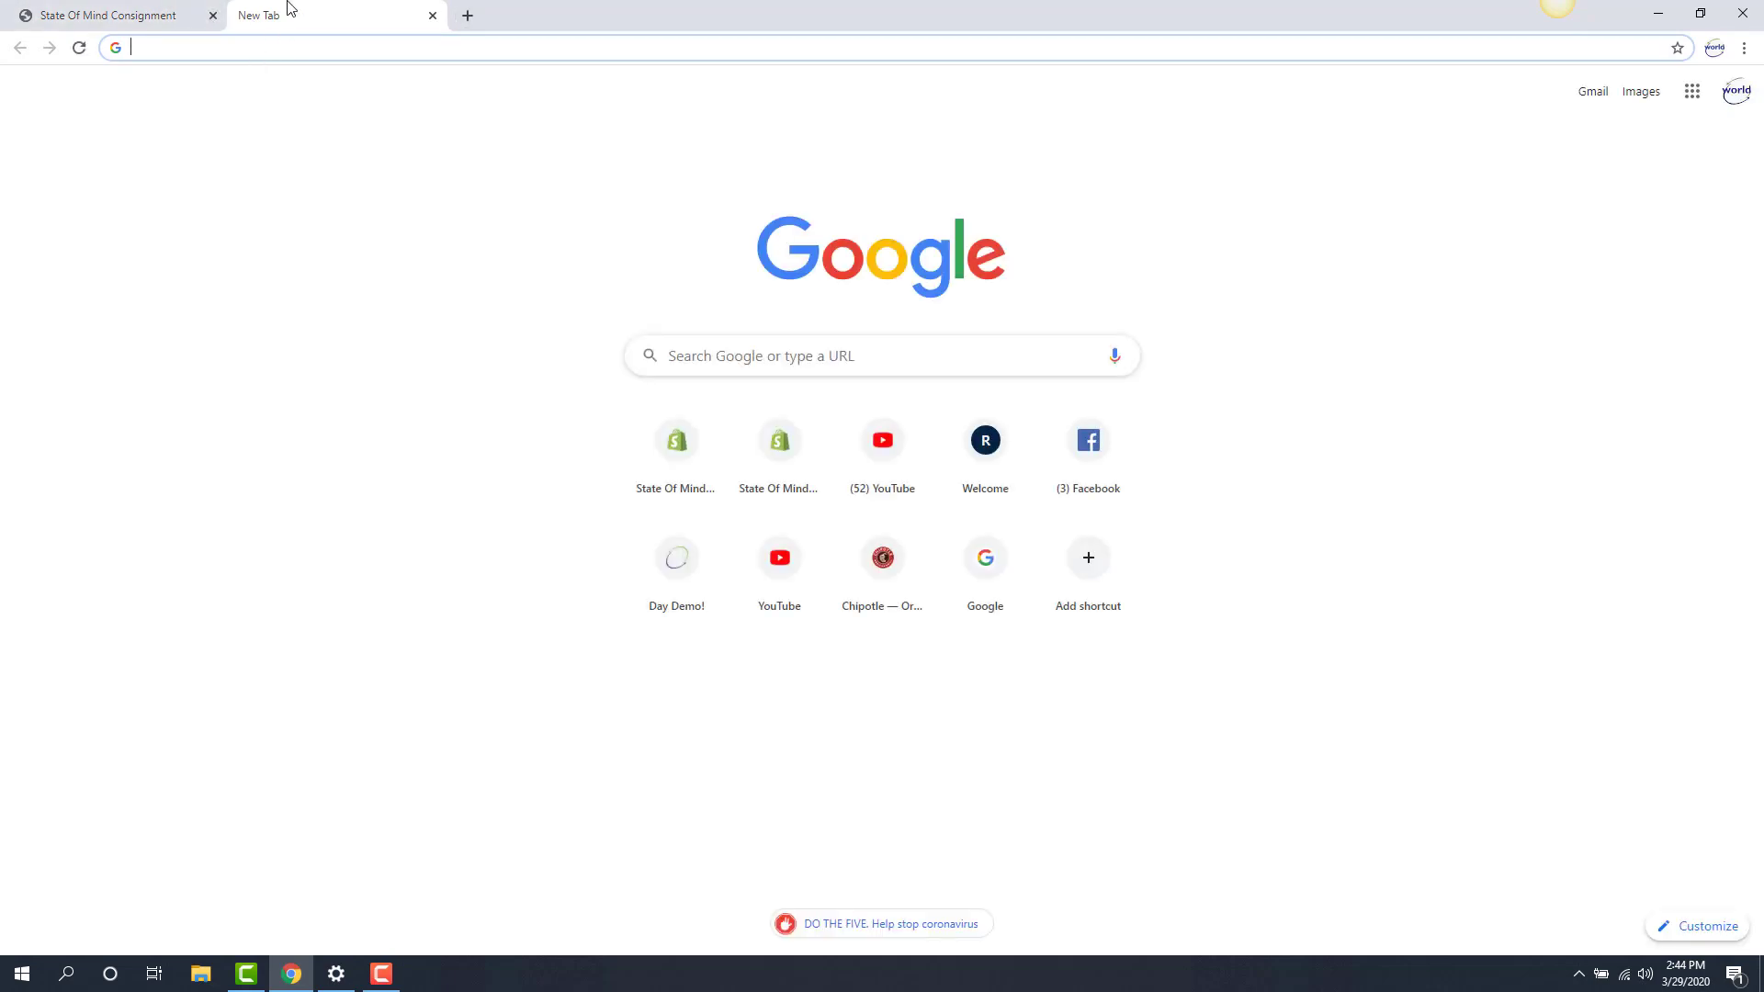
text(state)
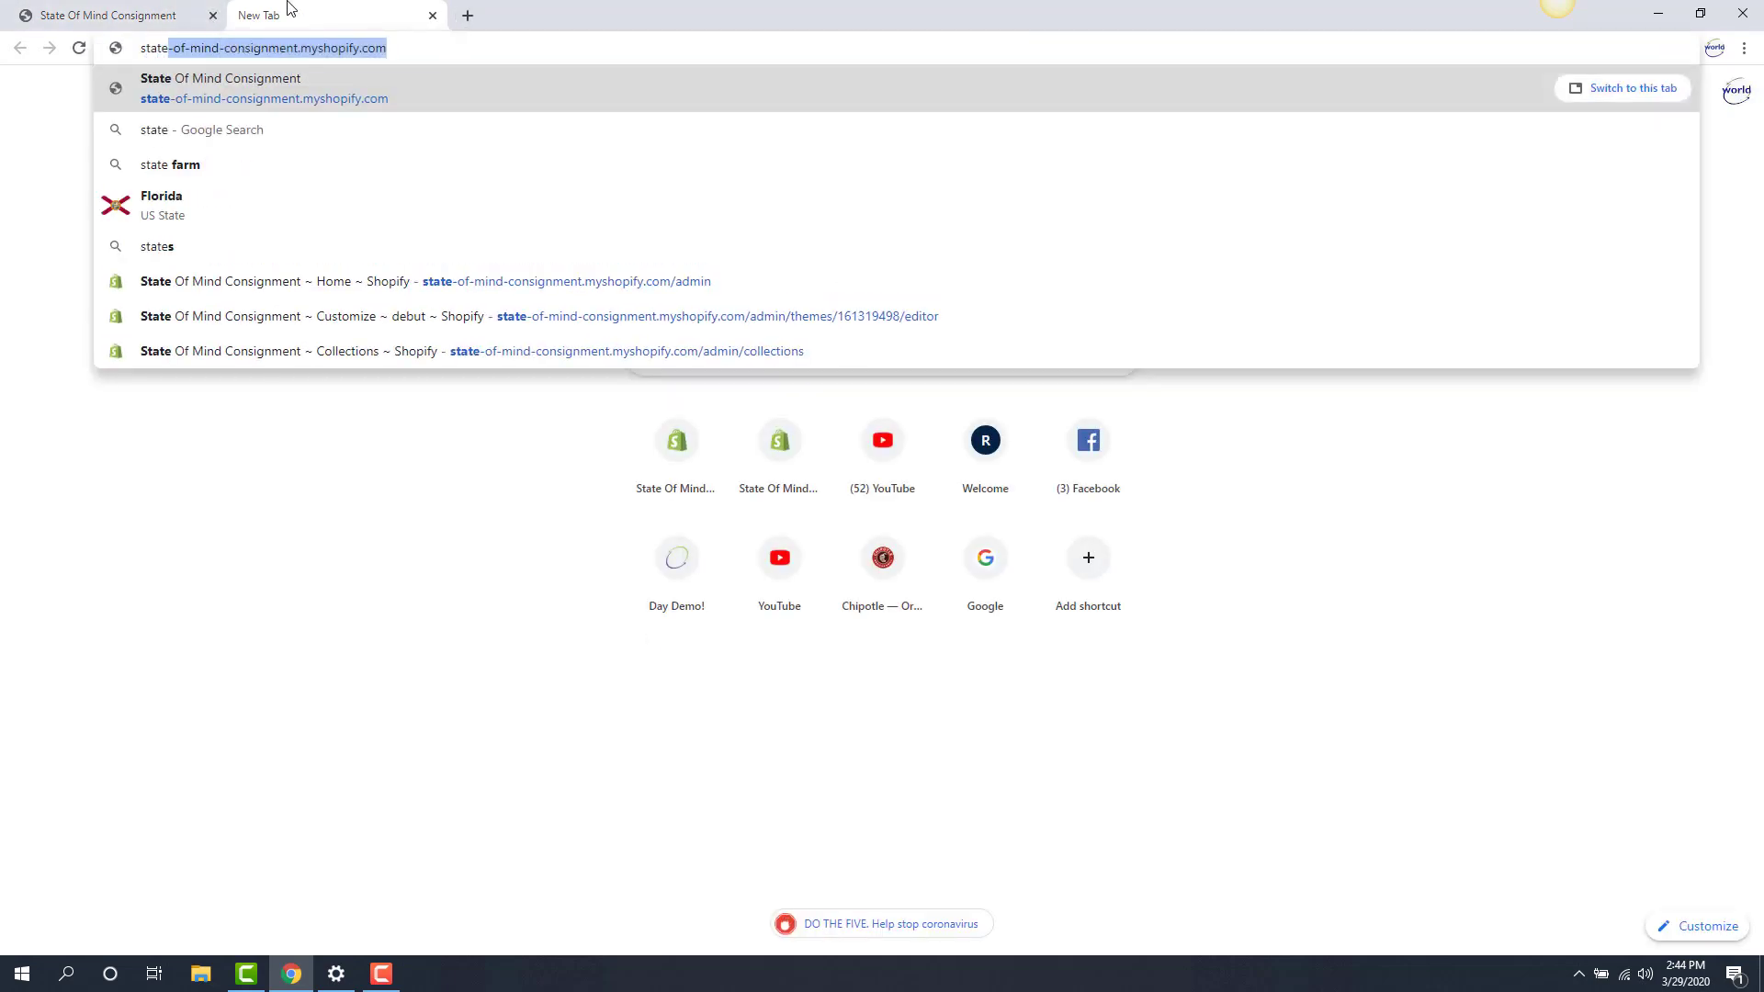
text(-of)
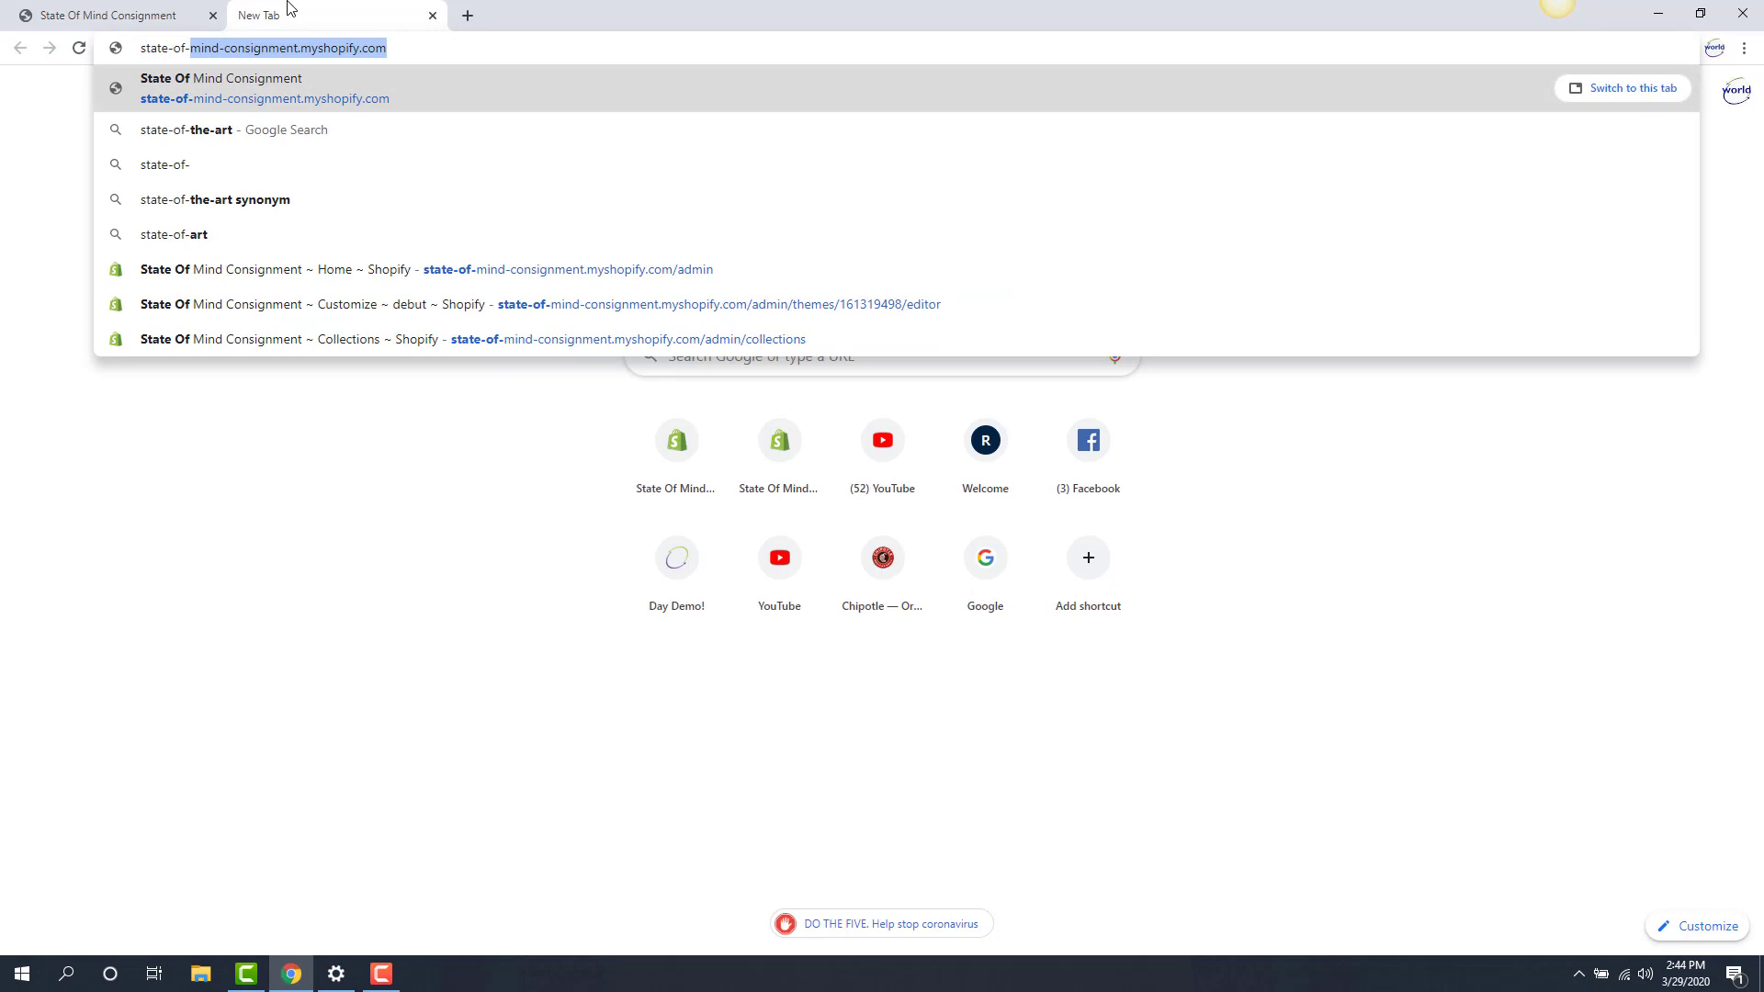
text(-)
key(Right)
text(/admin)
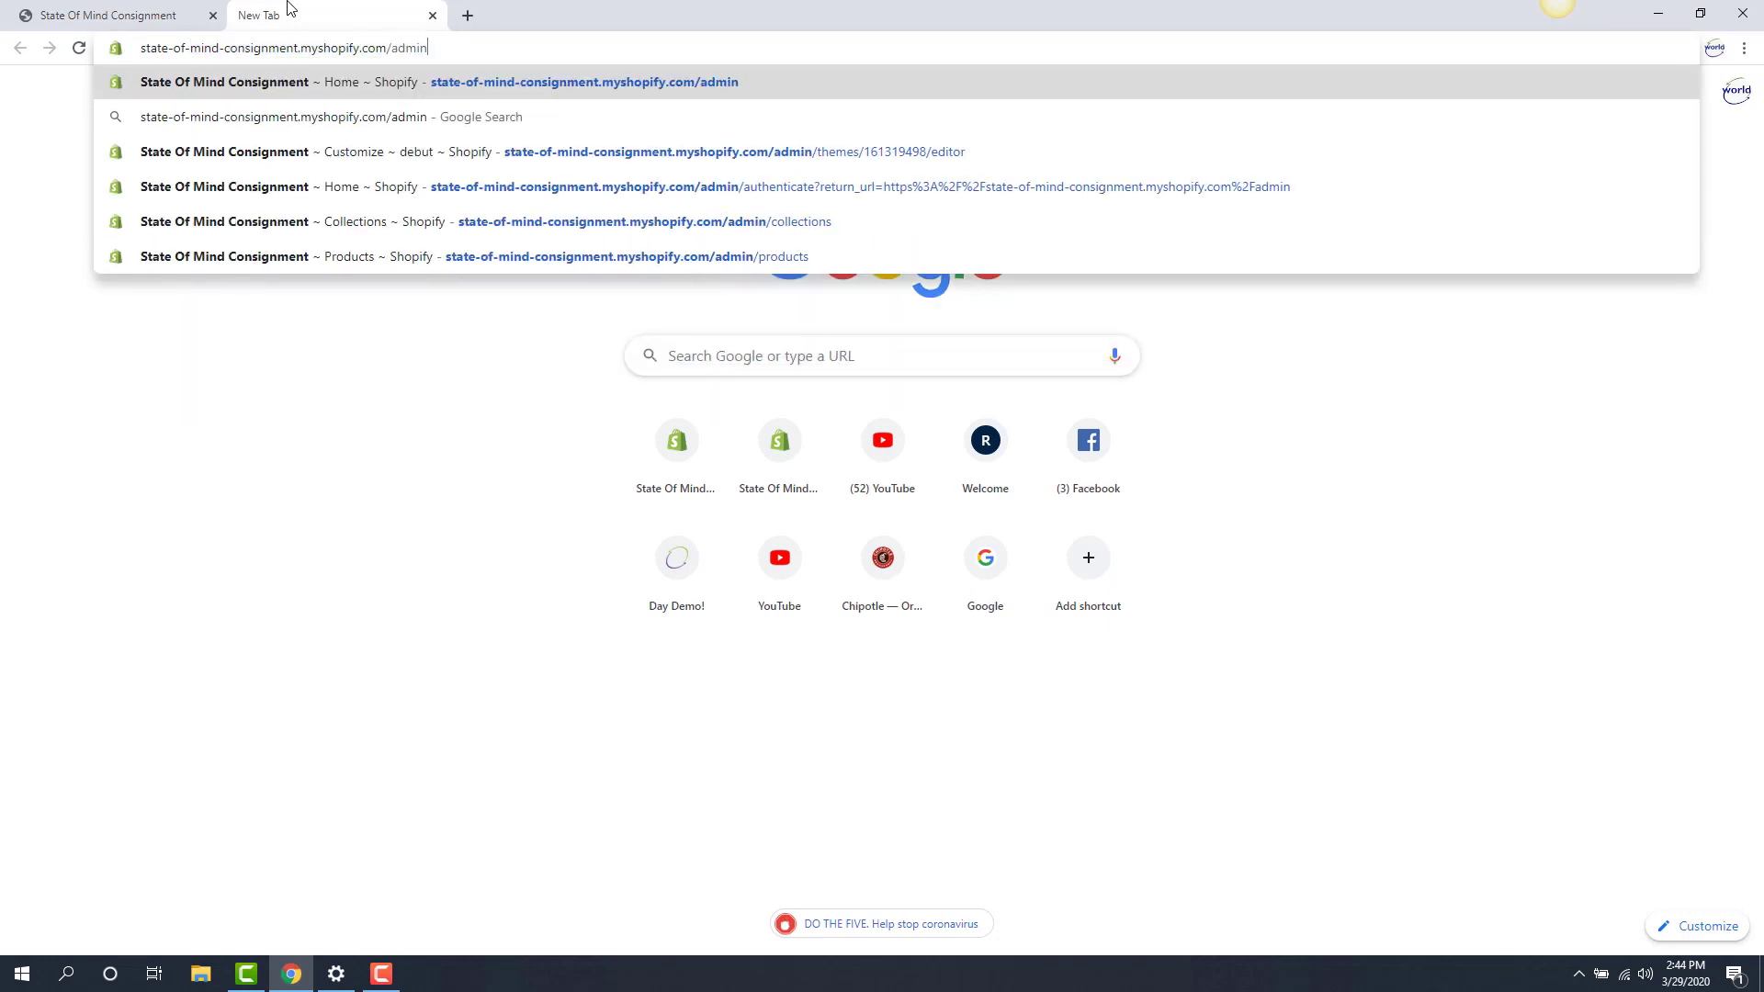
key(Return)
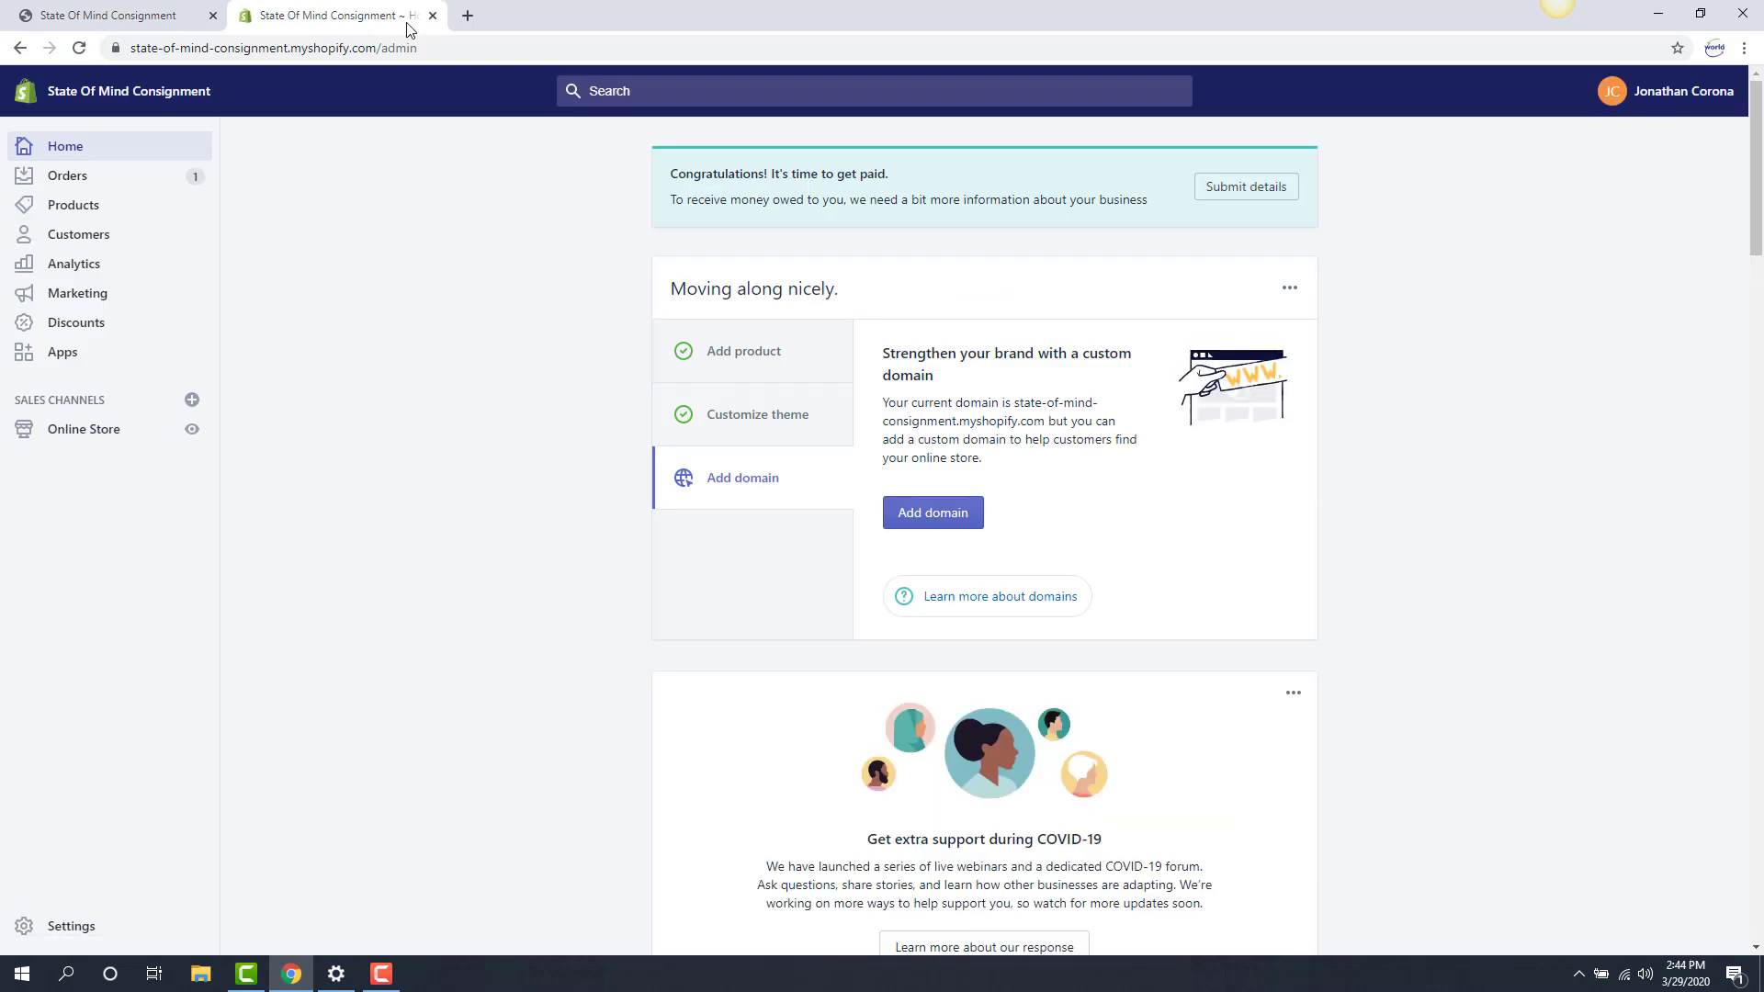
Open the online store's live debut theme for customizing and look through its home page preview.
click(89, 431)
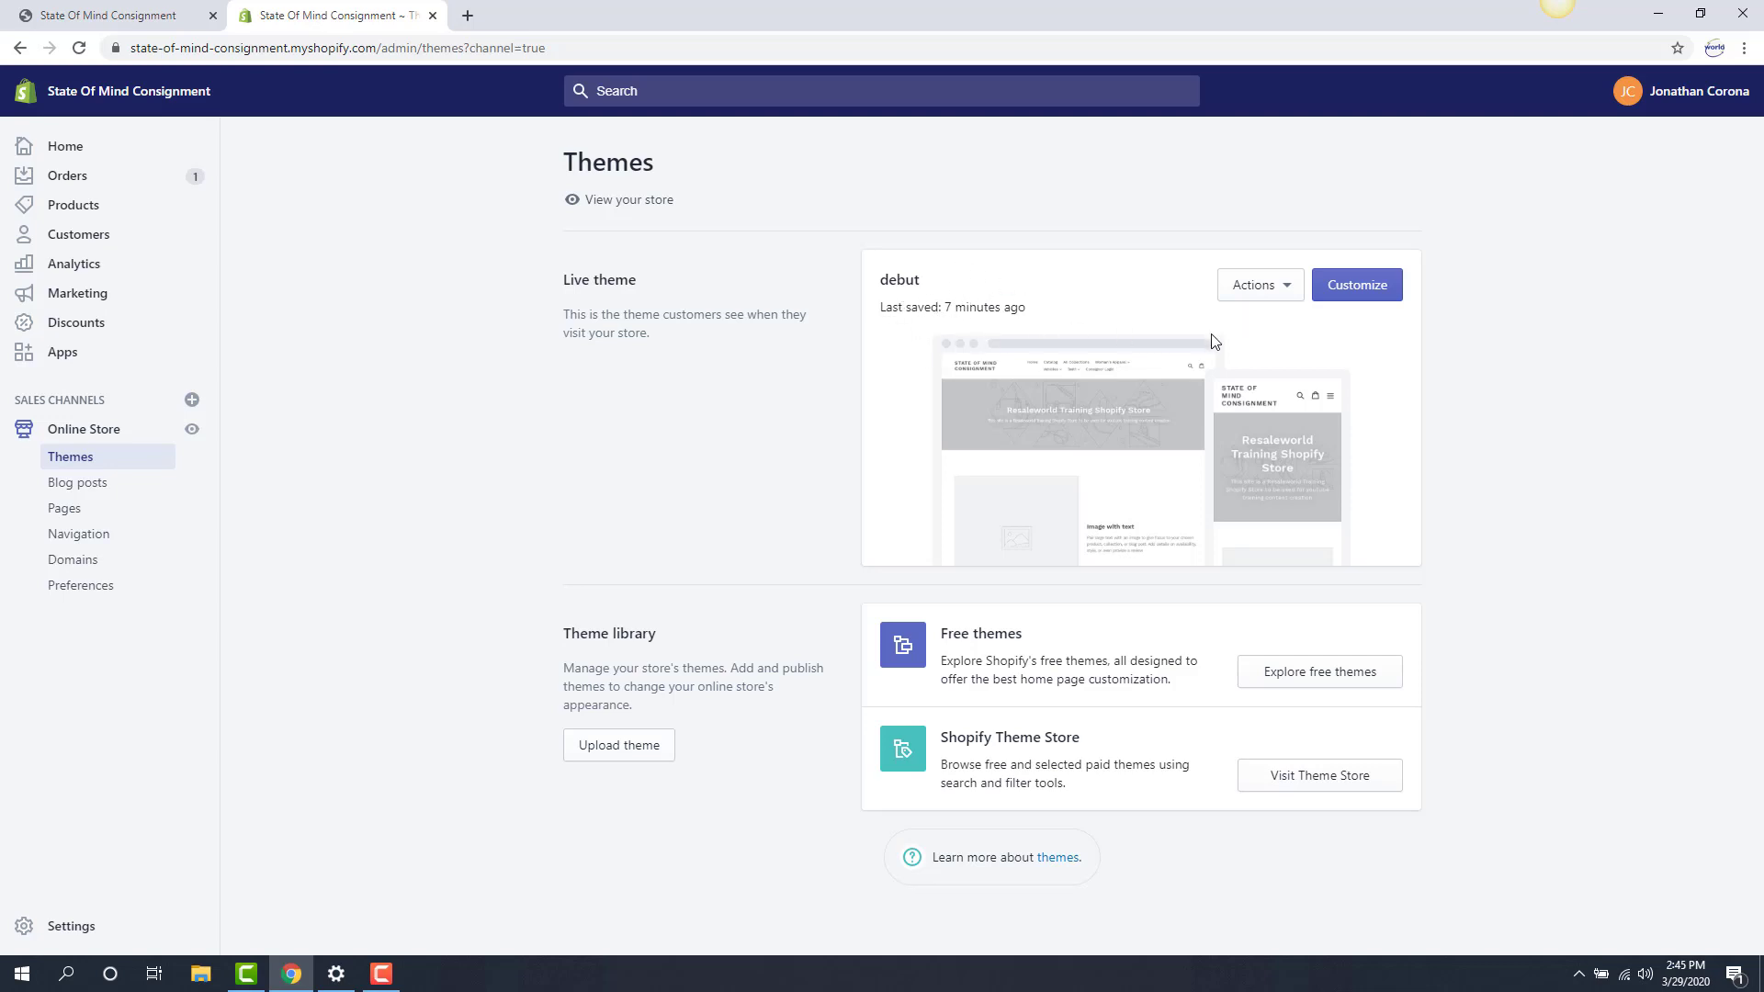
click(1357, 286)
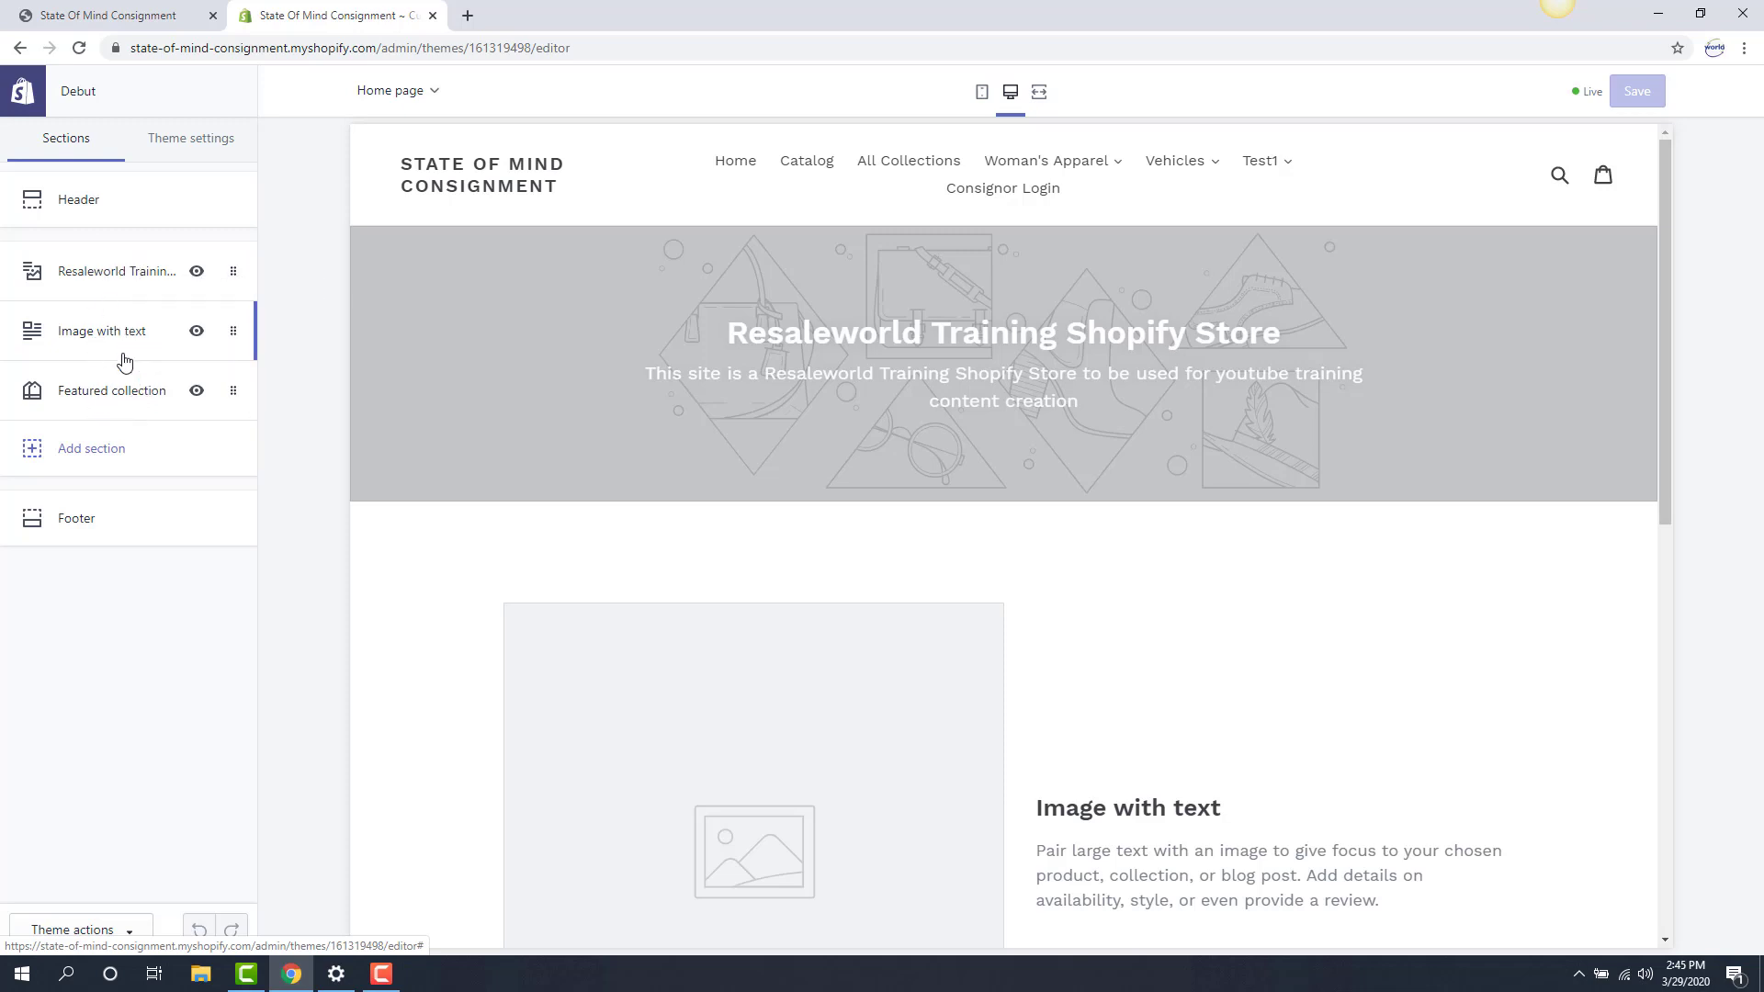
scroll(727, 343, down, 3)
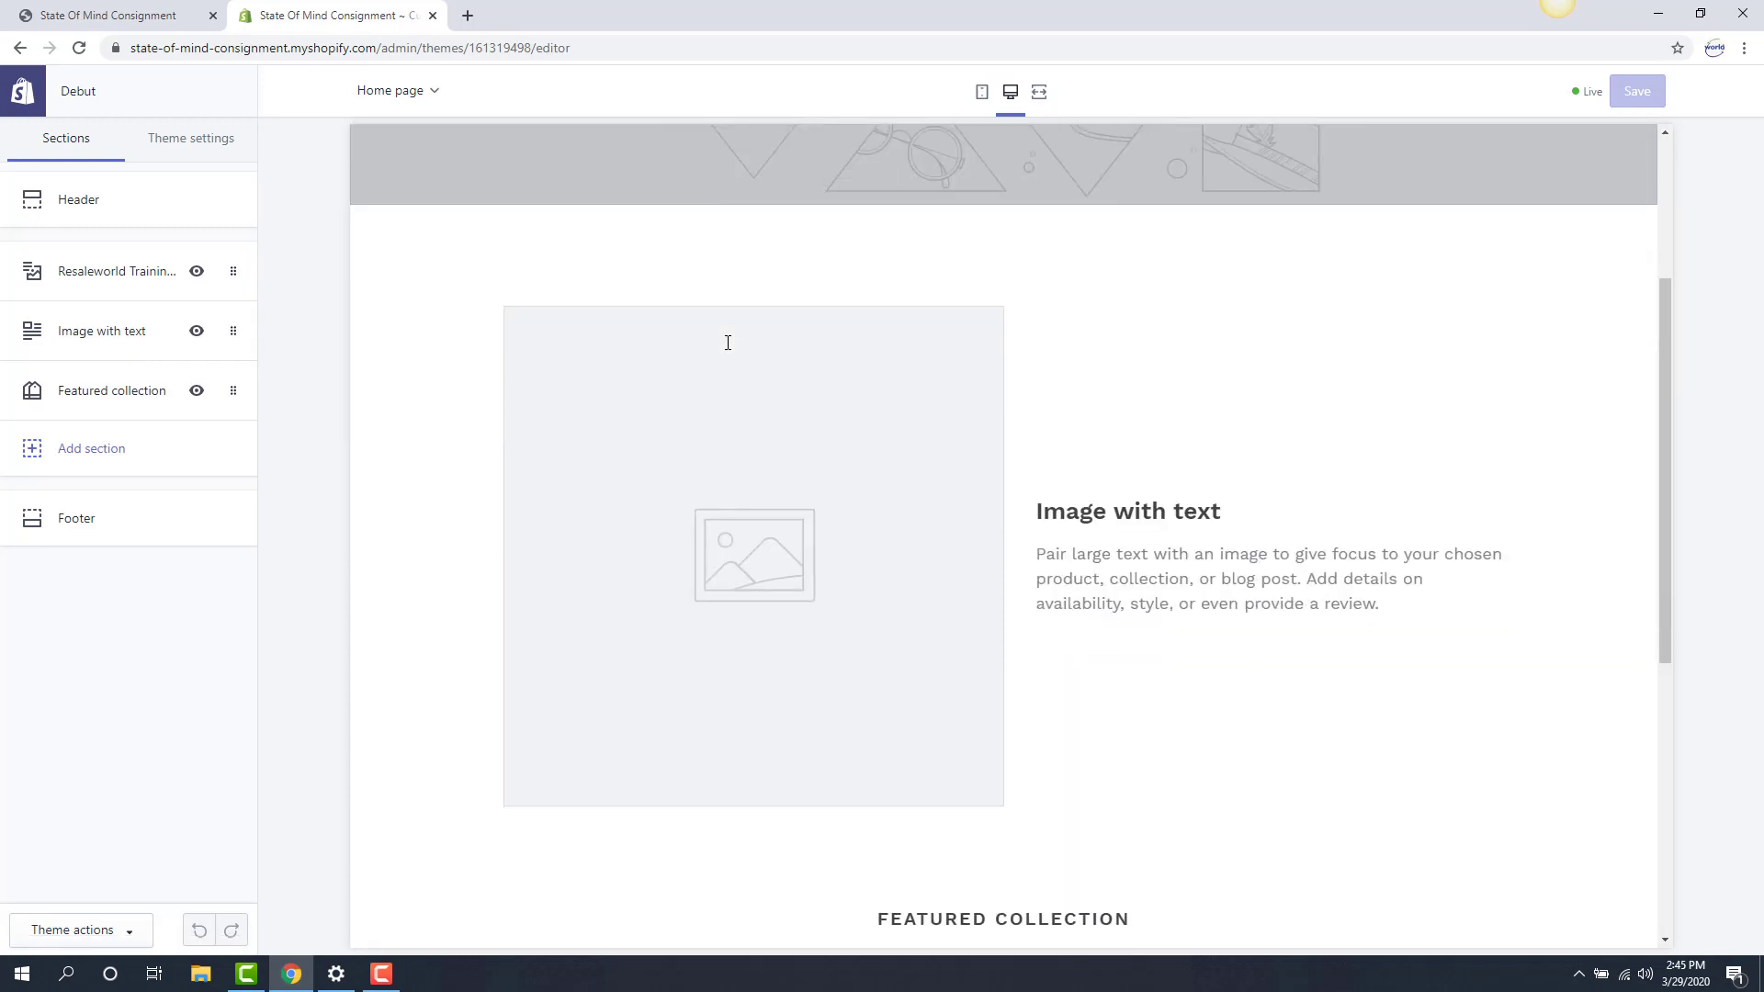
scroll(726, 344, down, 6)
scroll(732, 350, up, 9)
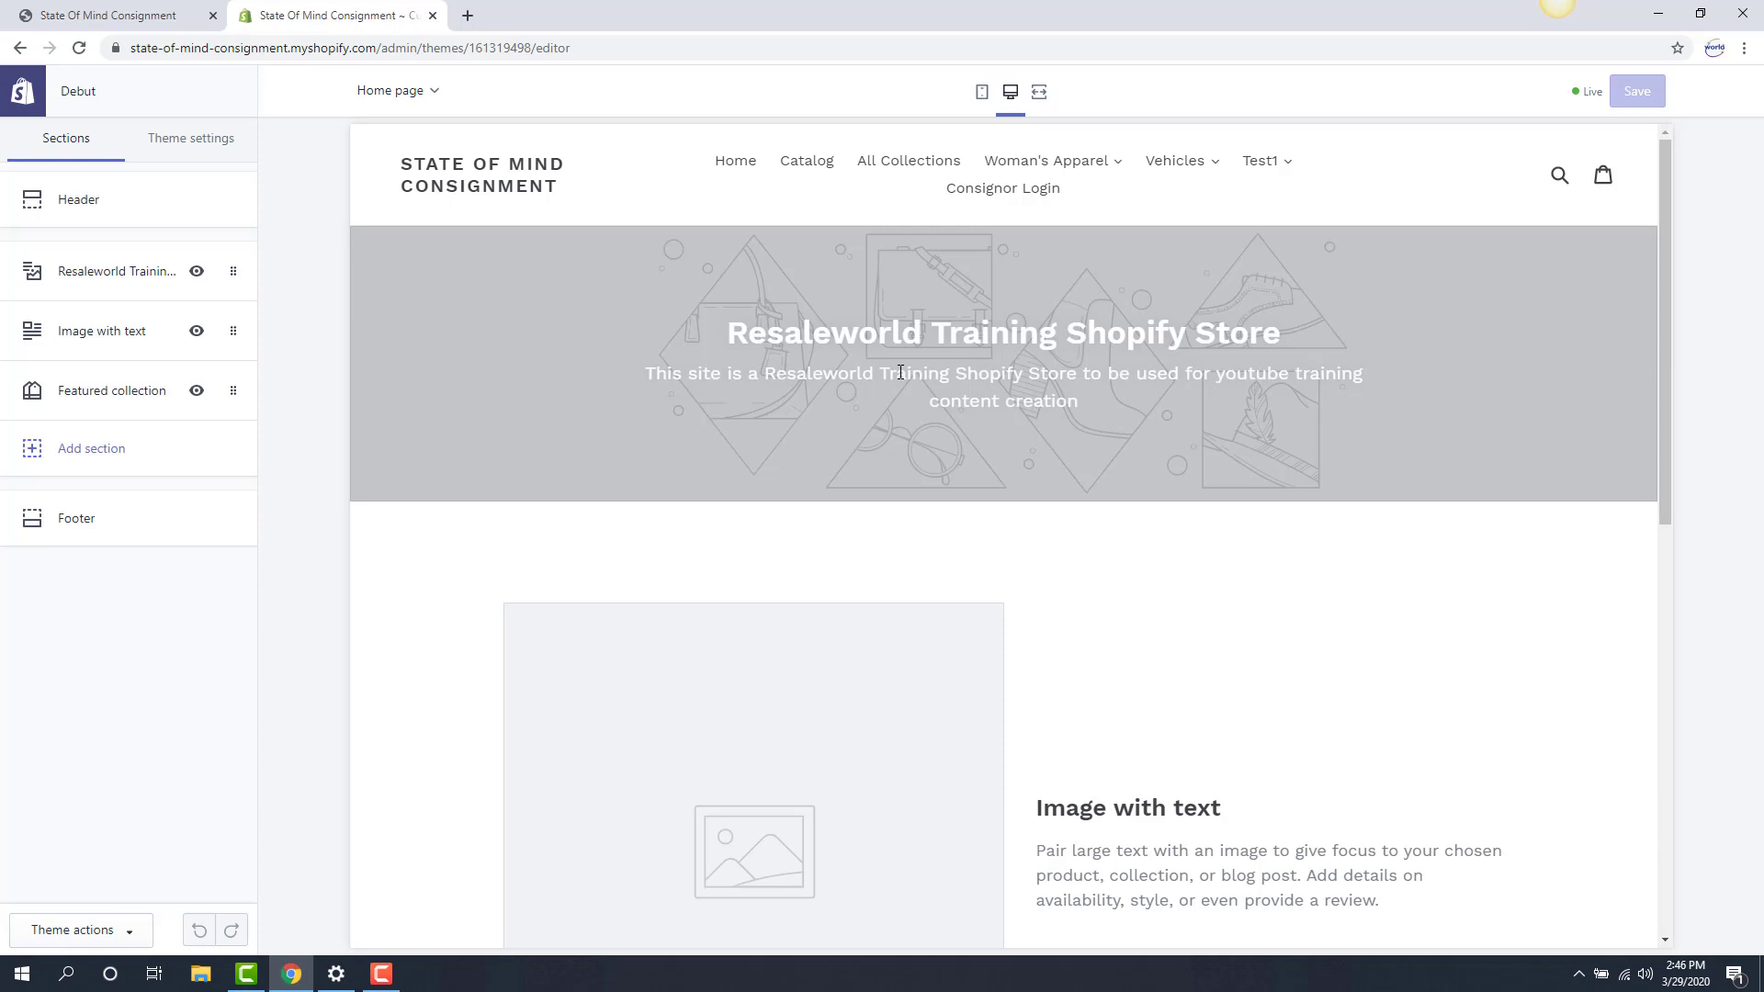
Open image selection for the Resaleworld Training banner section and compare the free images with the library images.
click(110, 276)
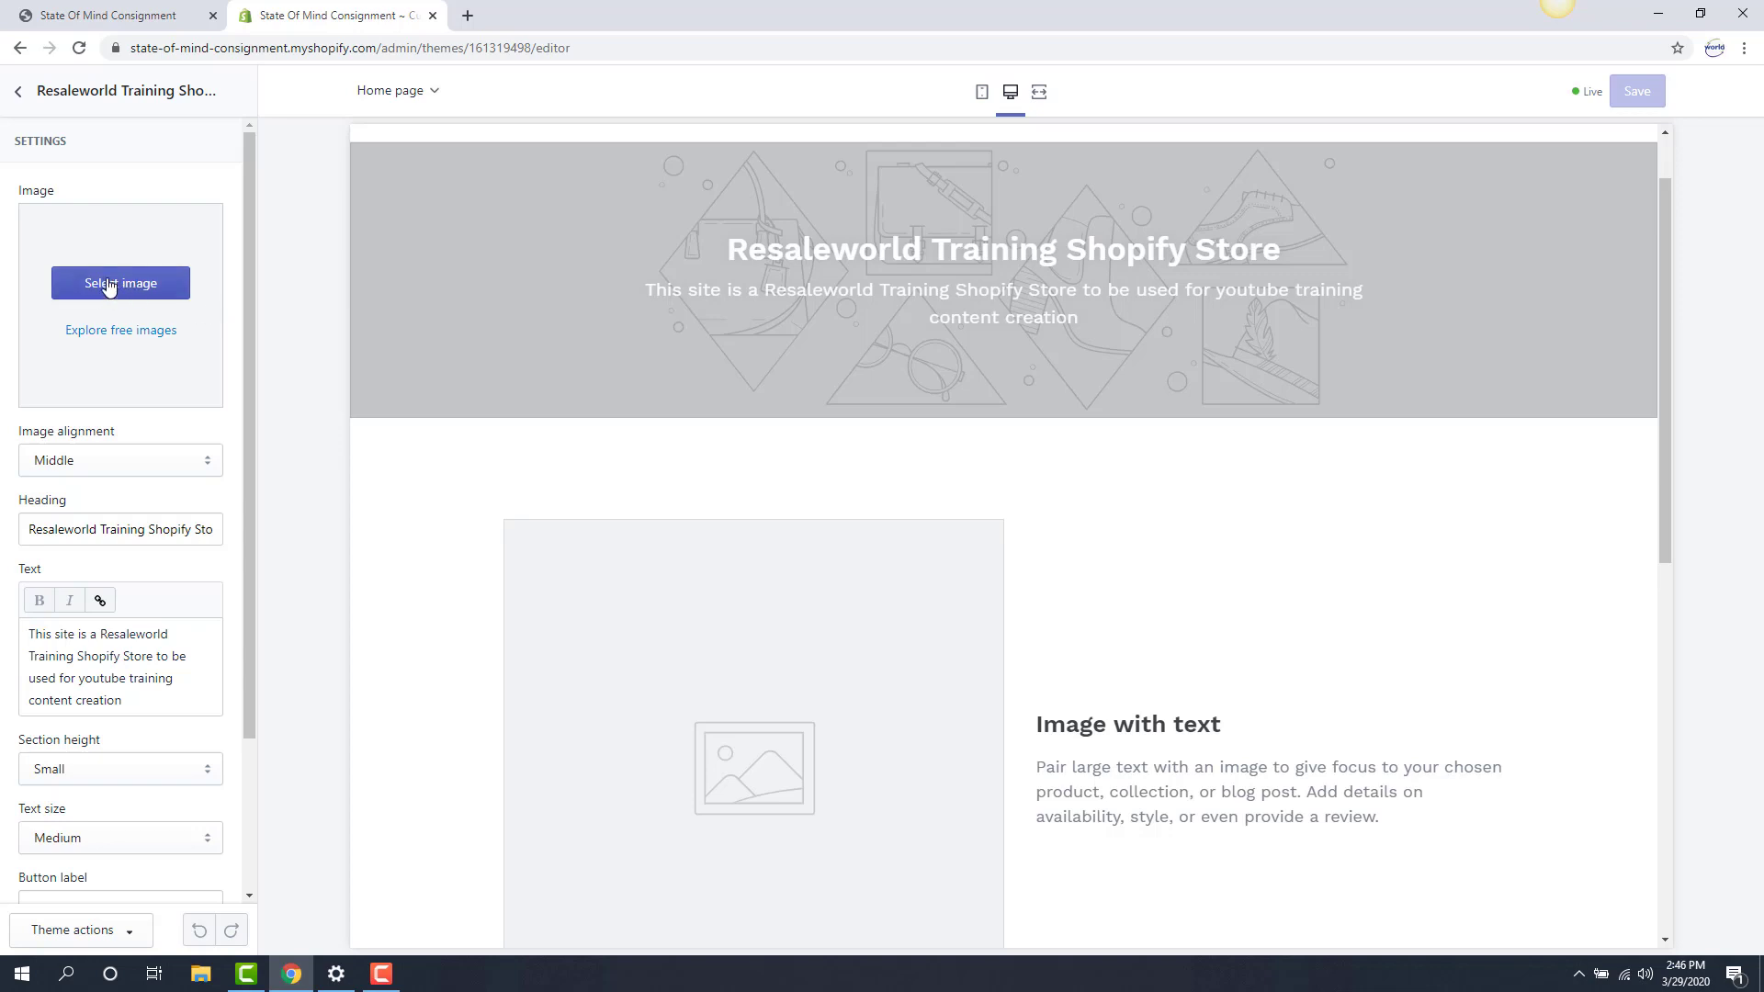
click(140, 290)
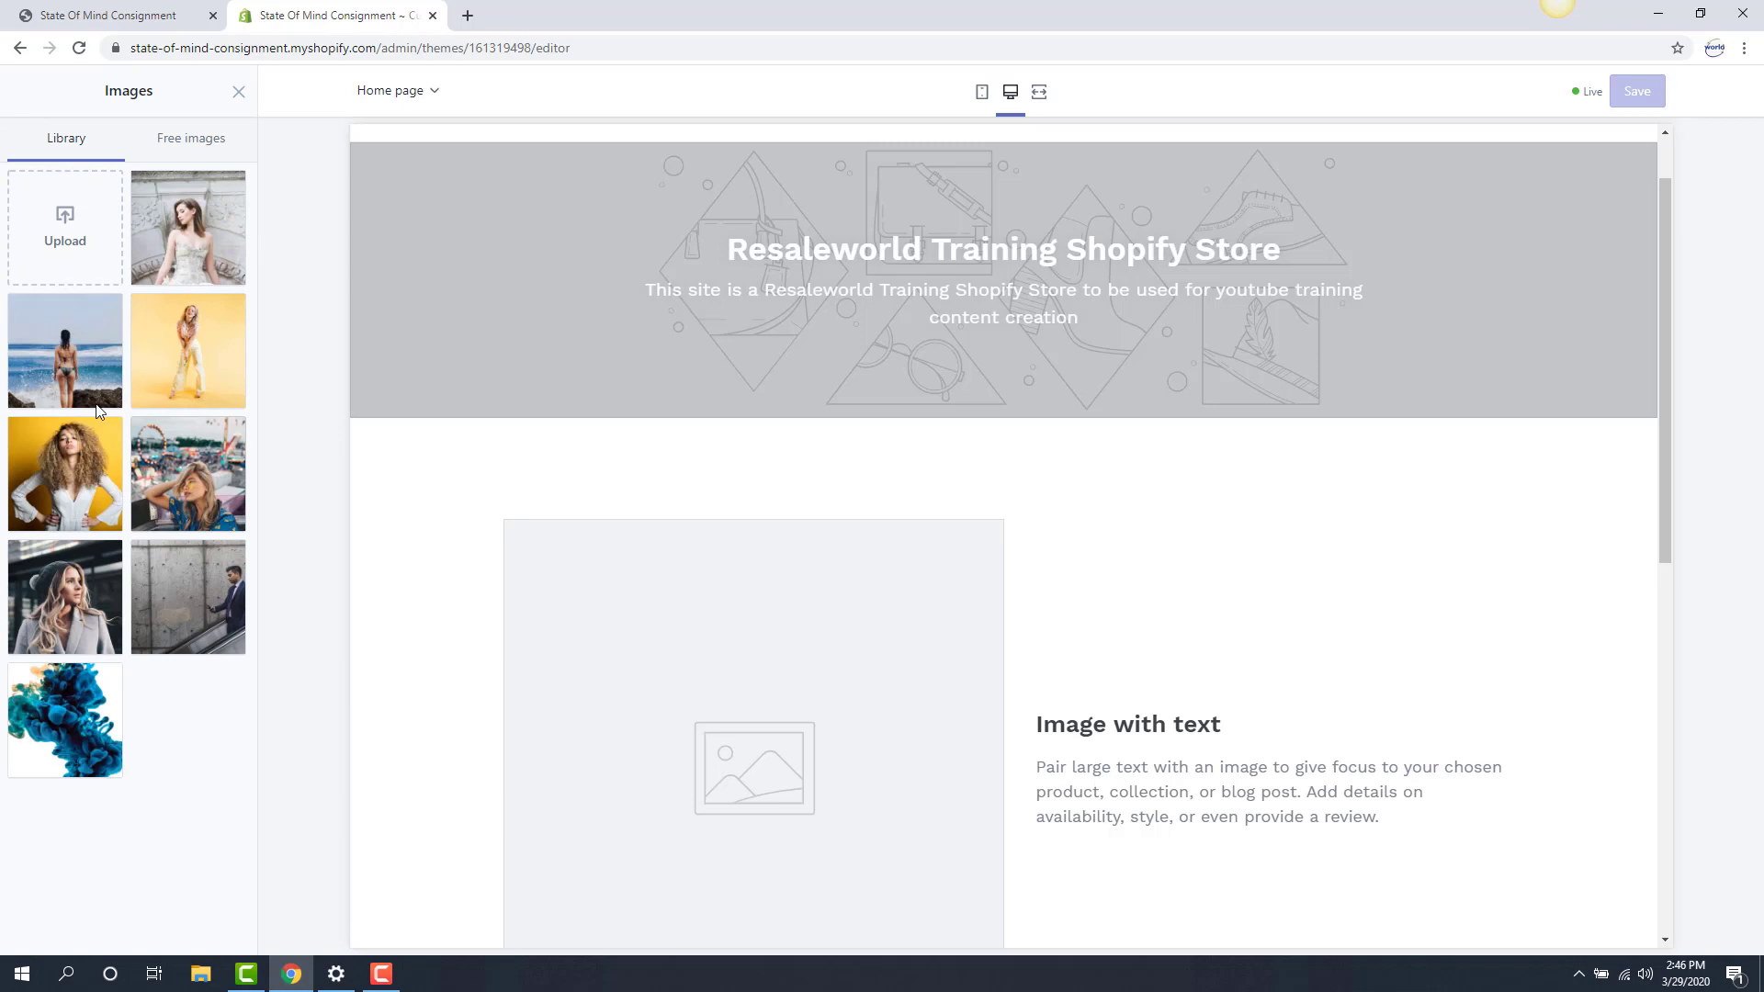
click(179, 143)
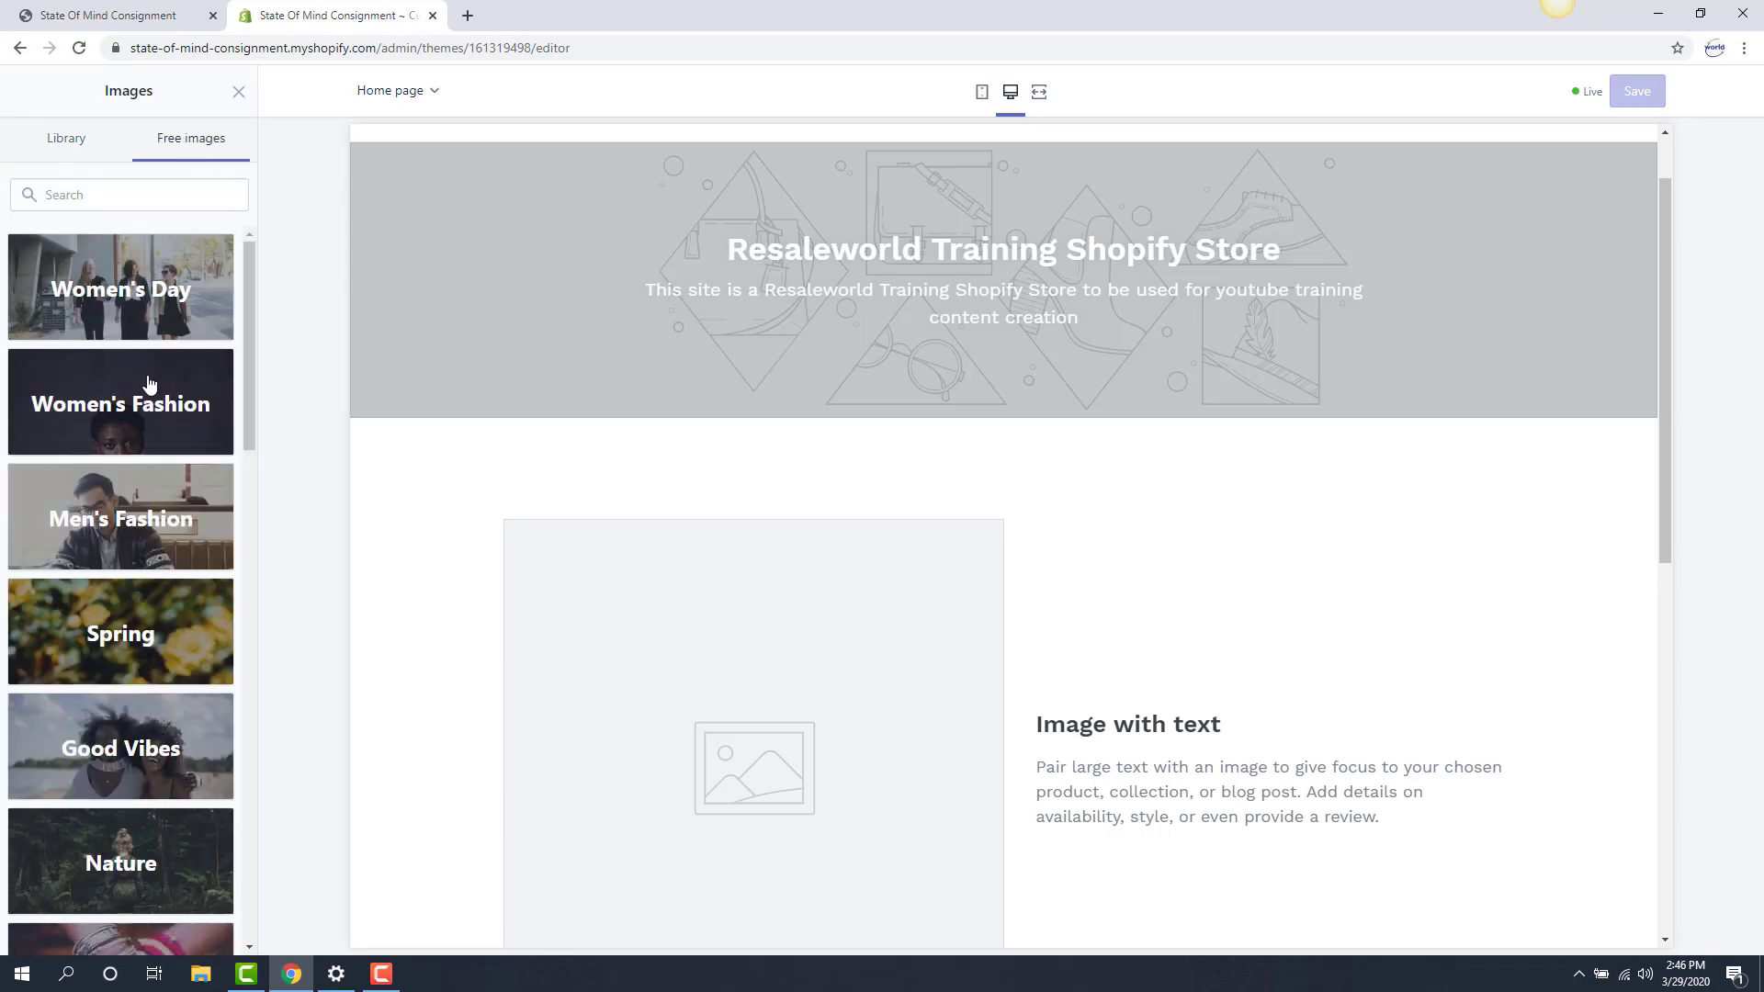
click(57, 143)
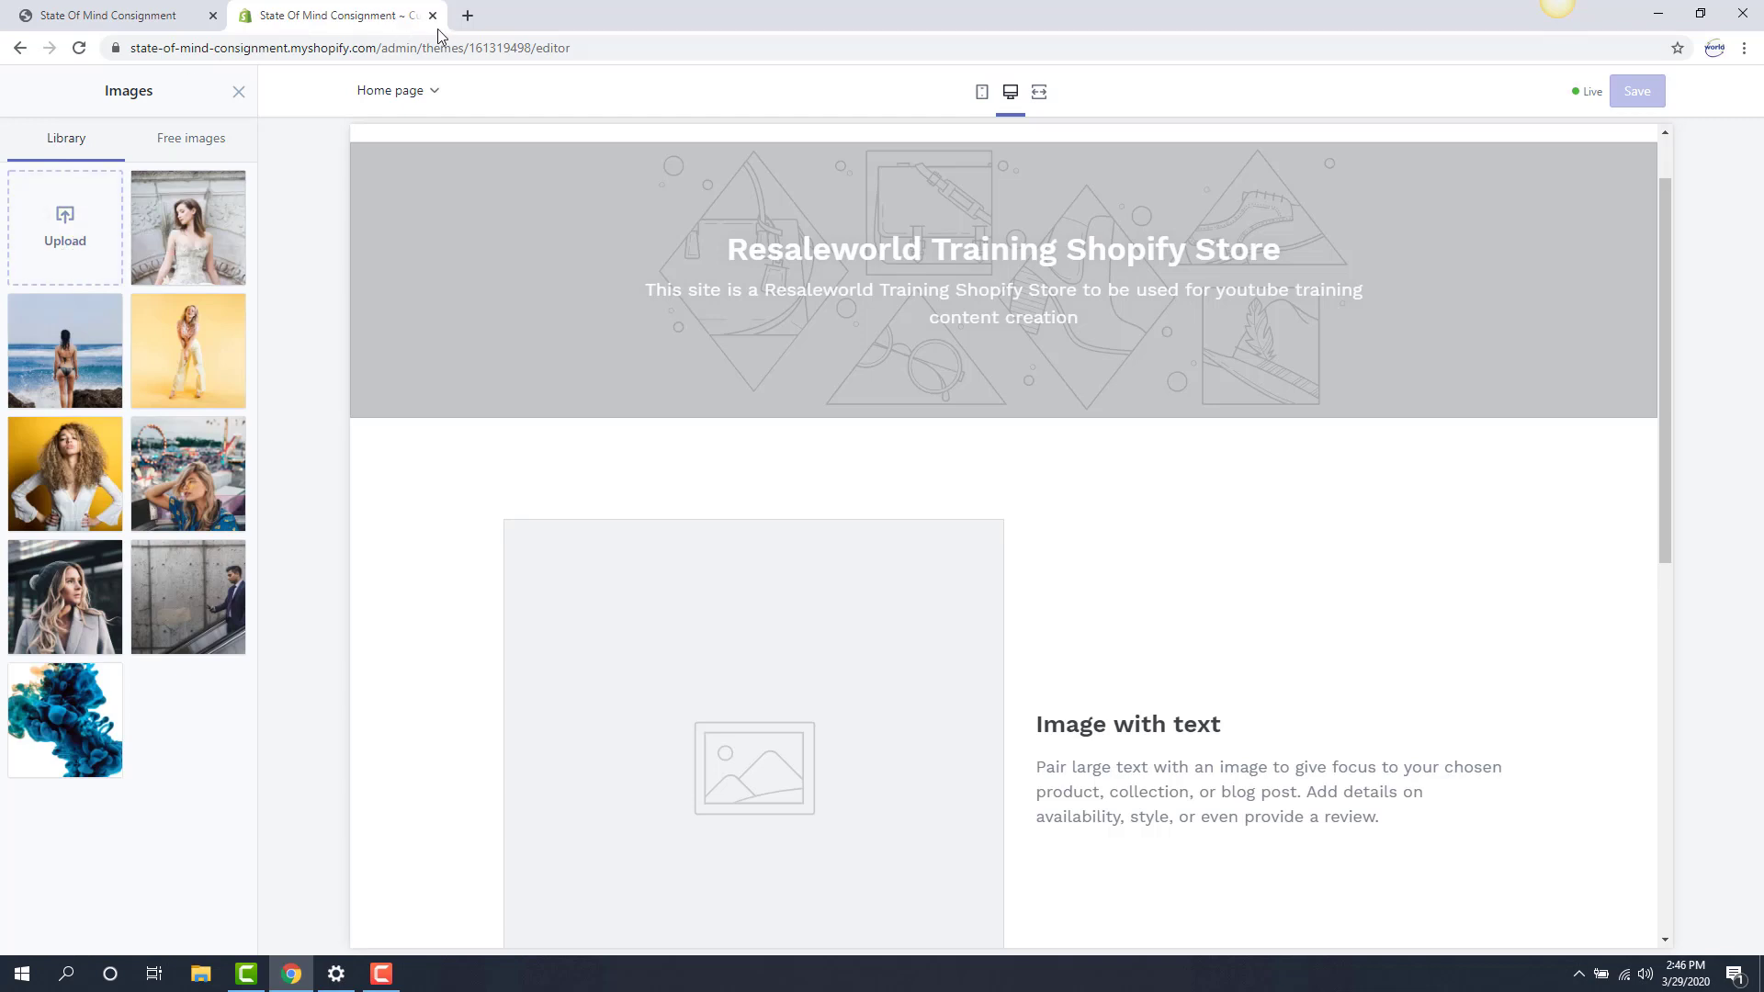
Search Google in a new browser tab for "Debut image size recommendation".
click(468, 15)
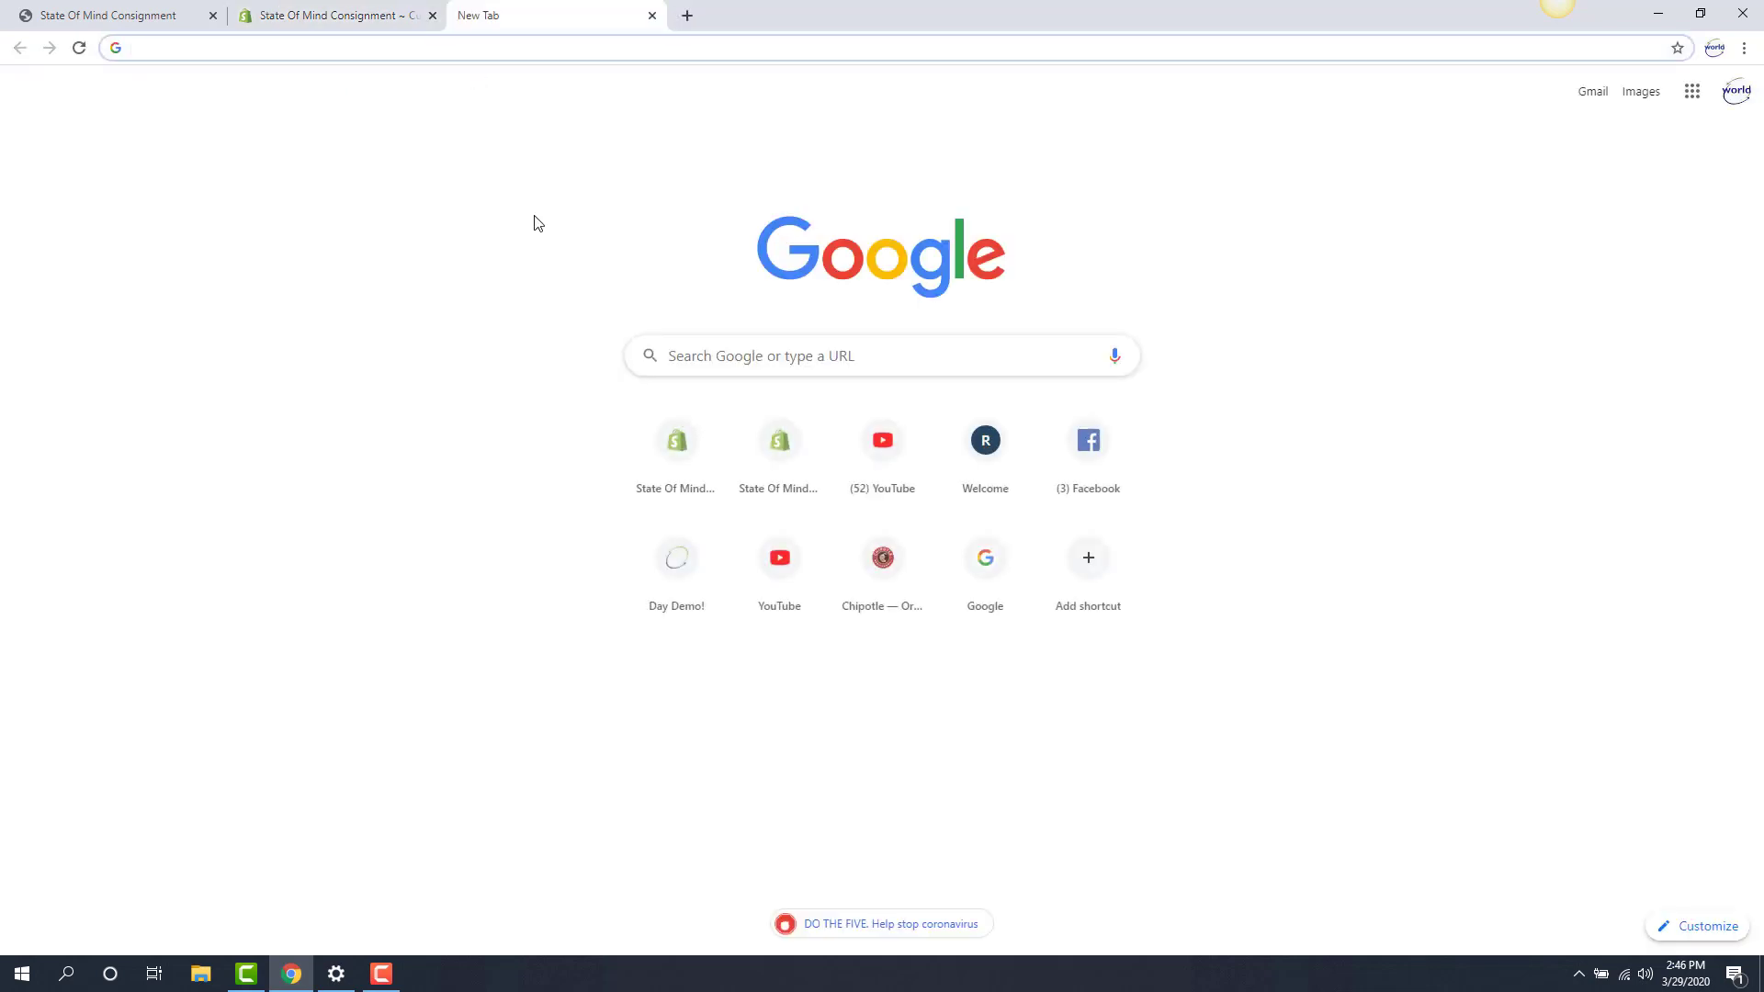
click(674, 355)
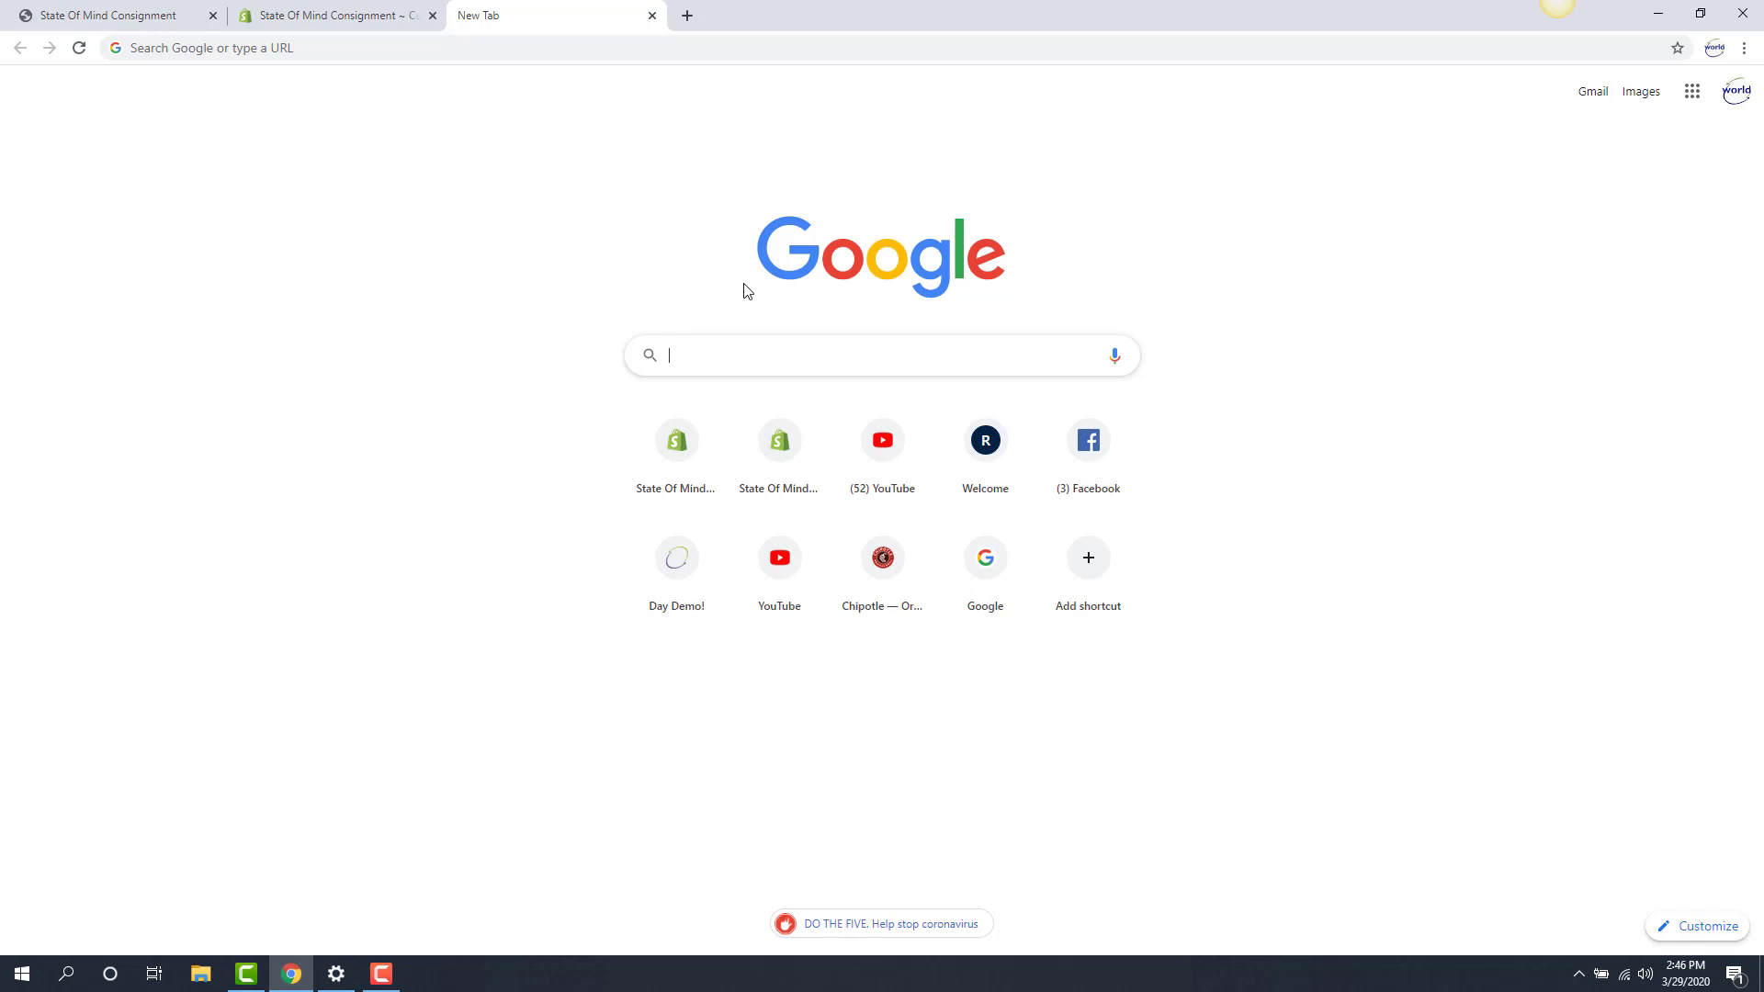
text(De)
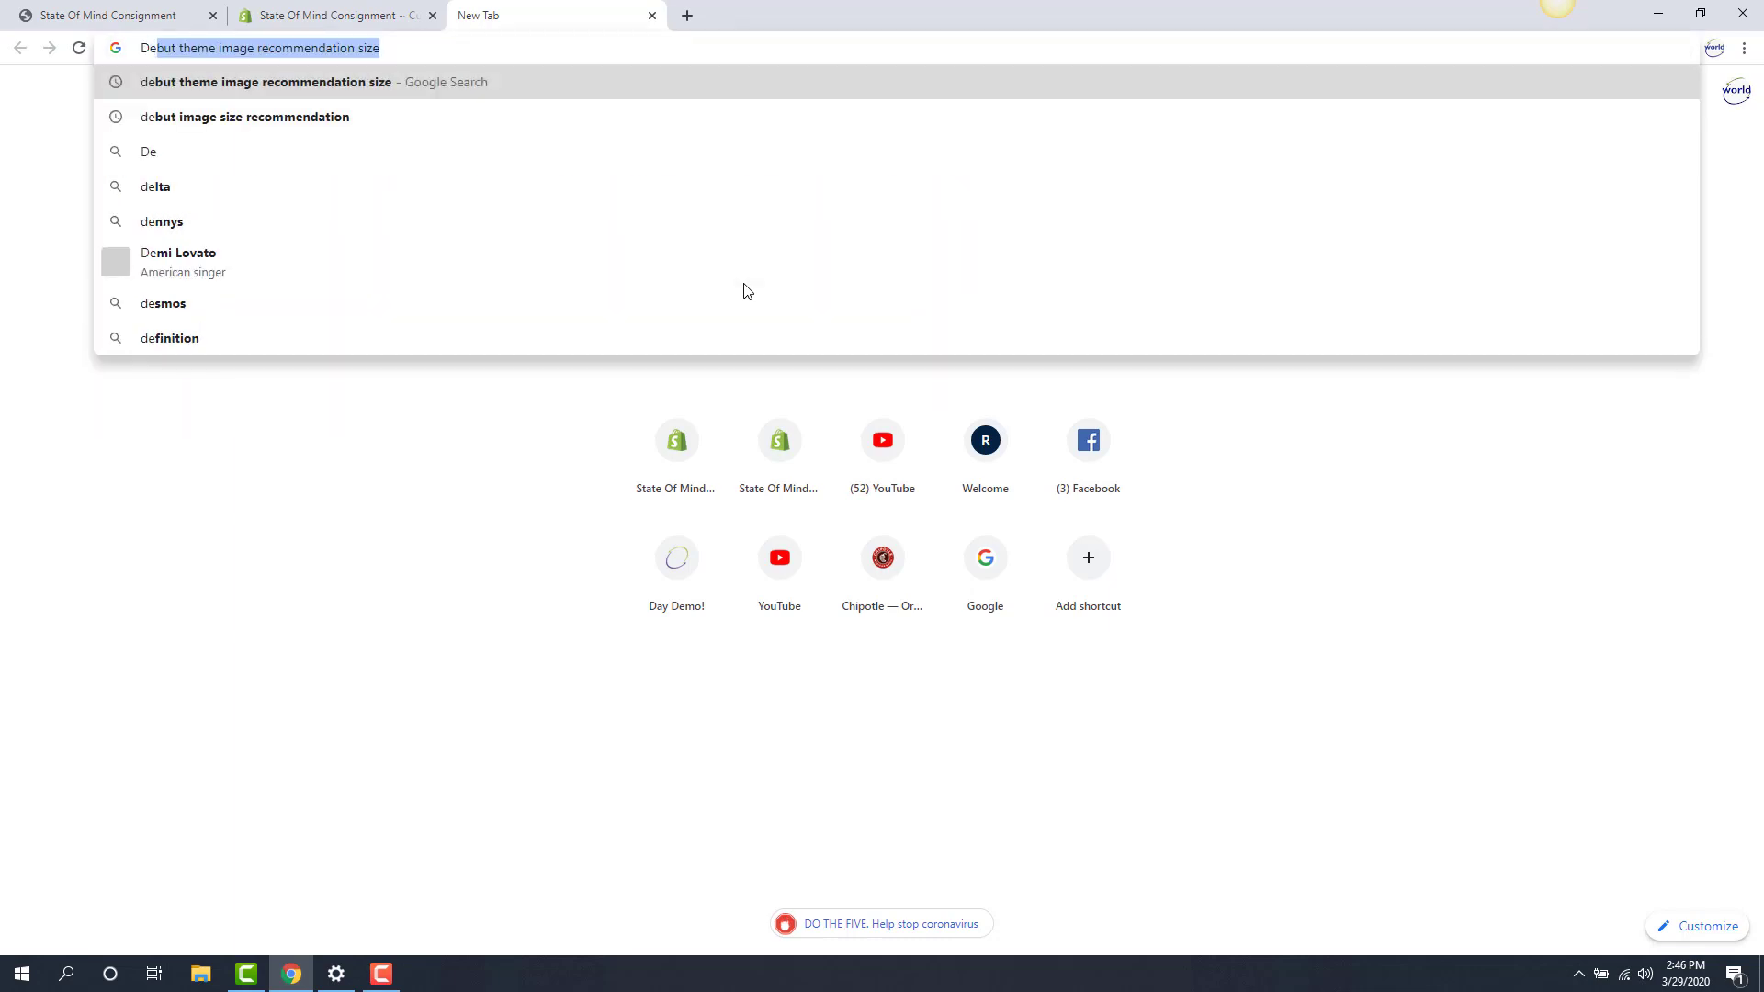
text(but image )
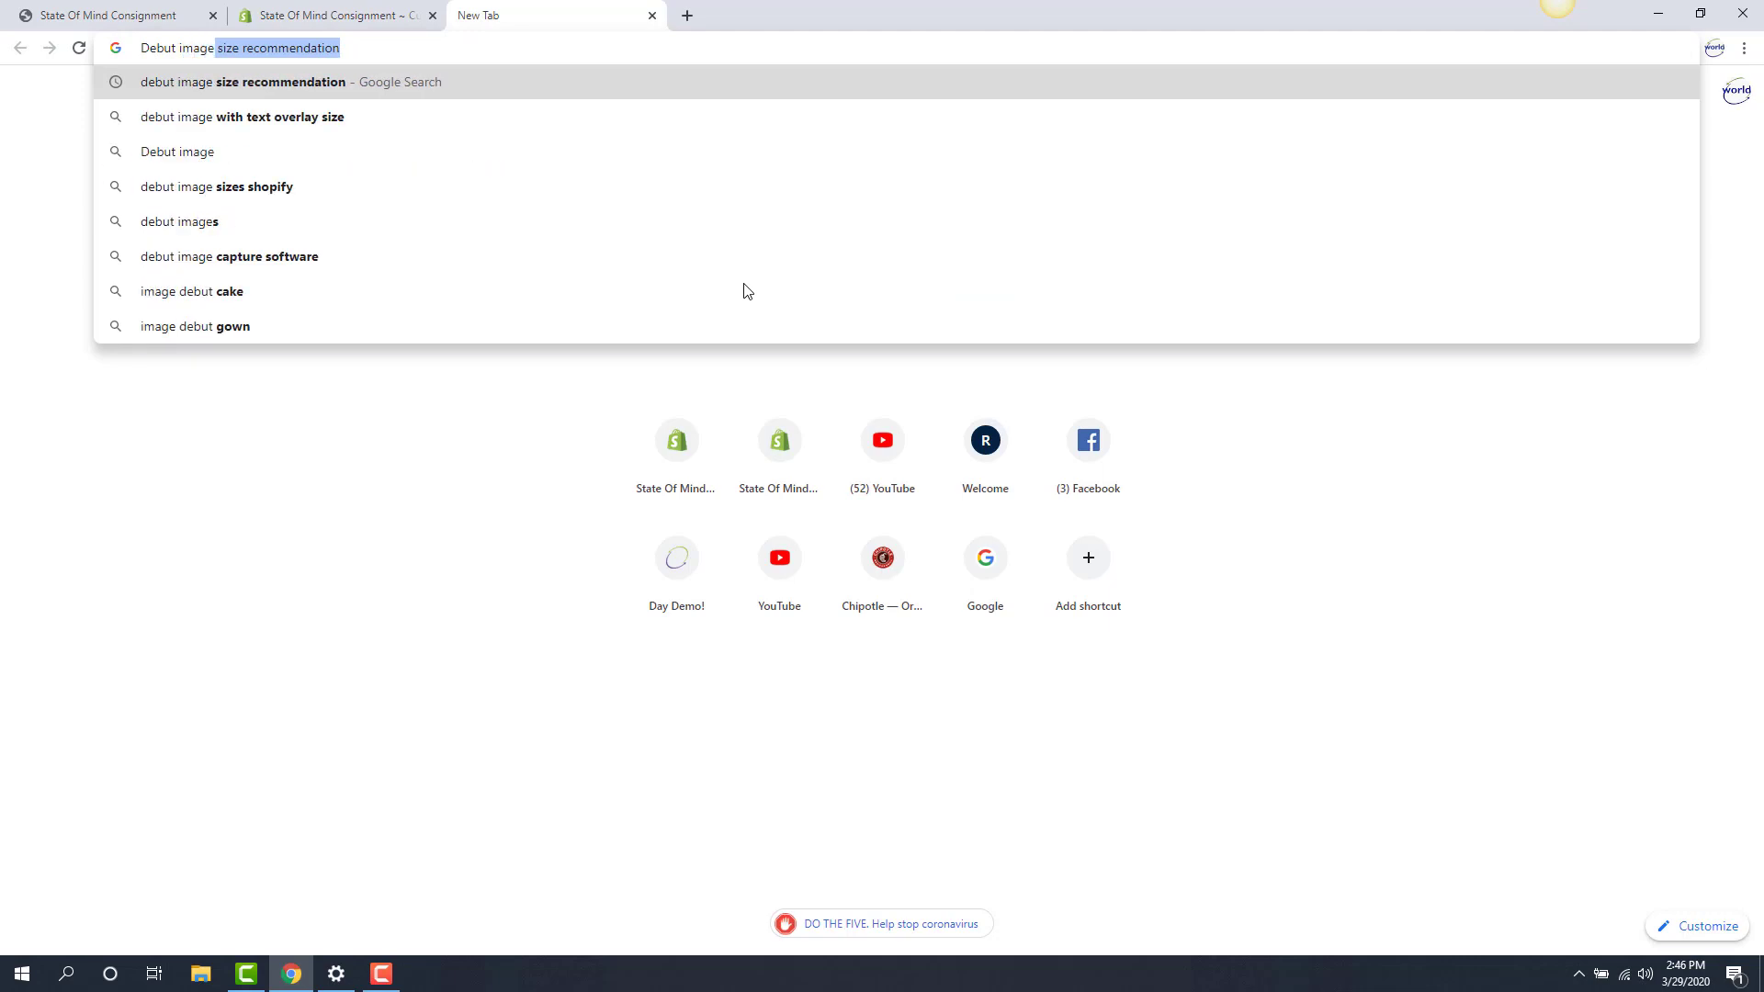
text(size recommendation)
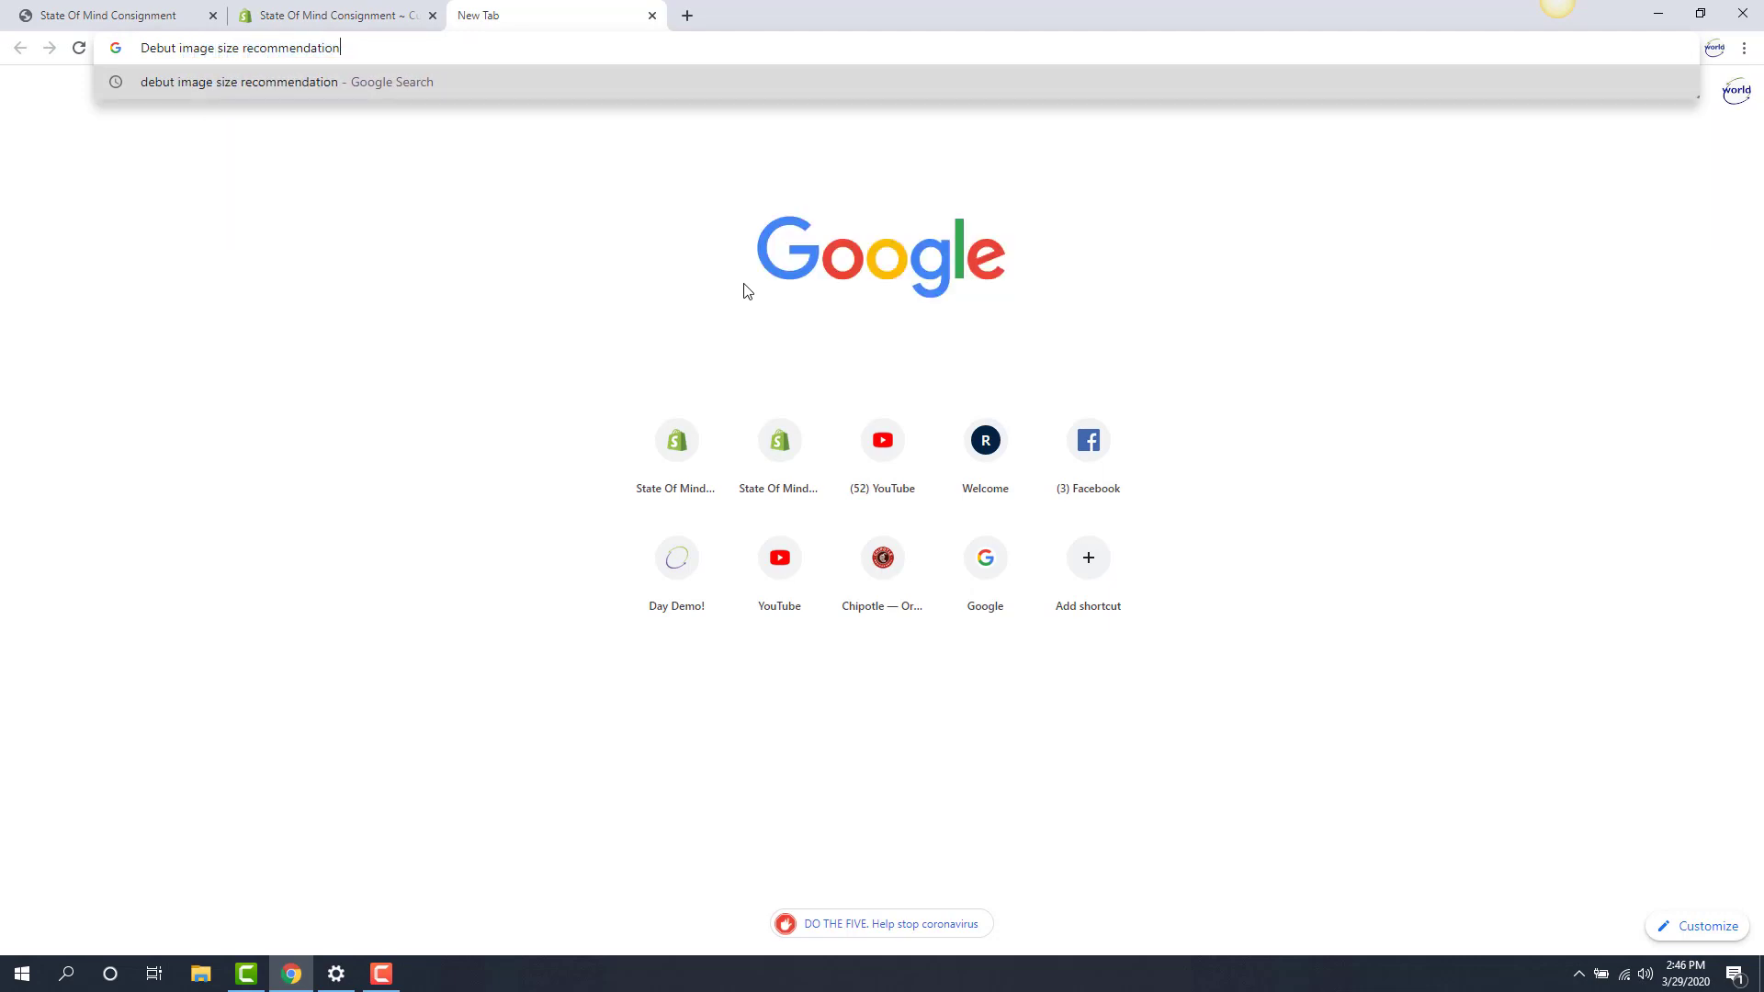
key(Return)
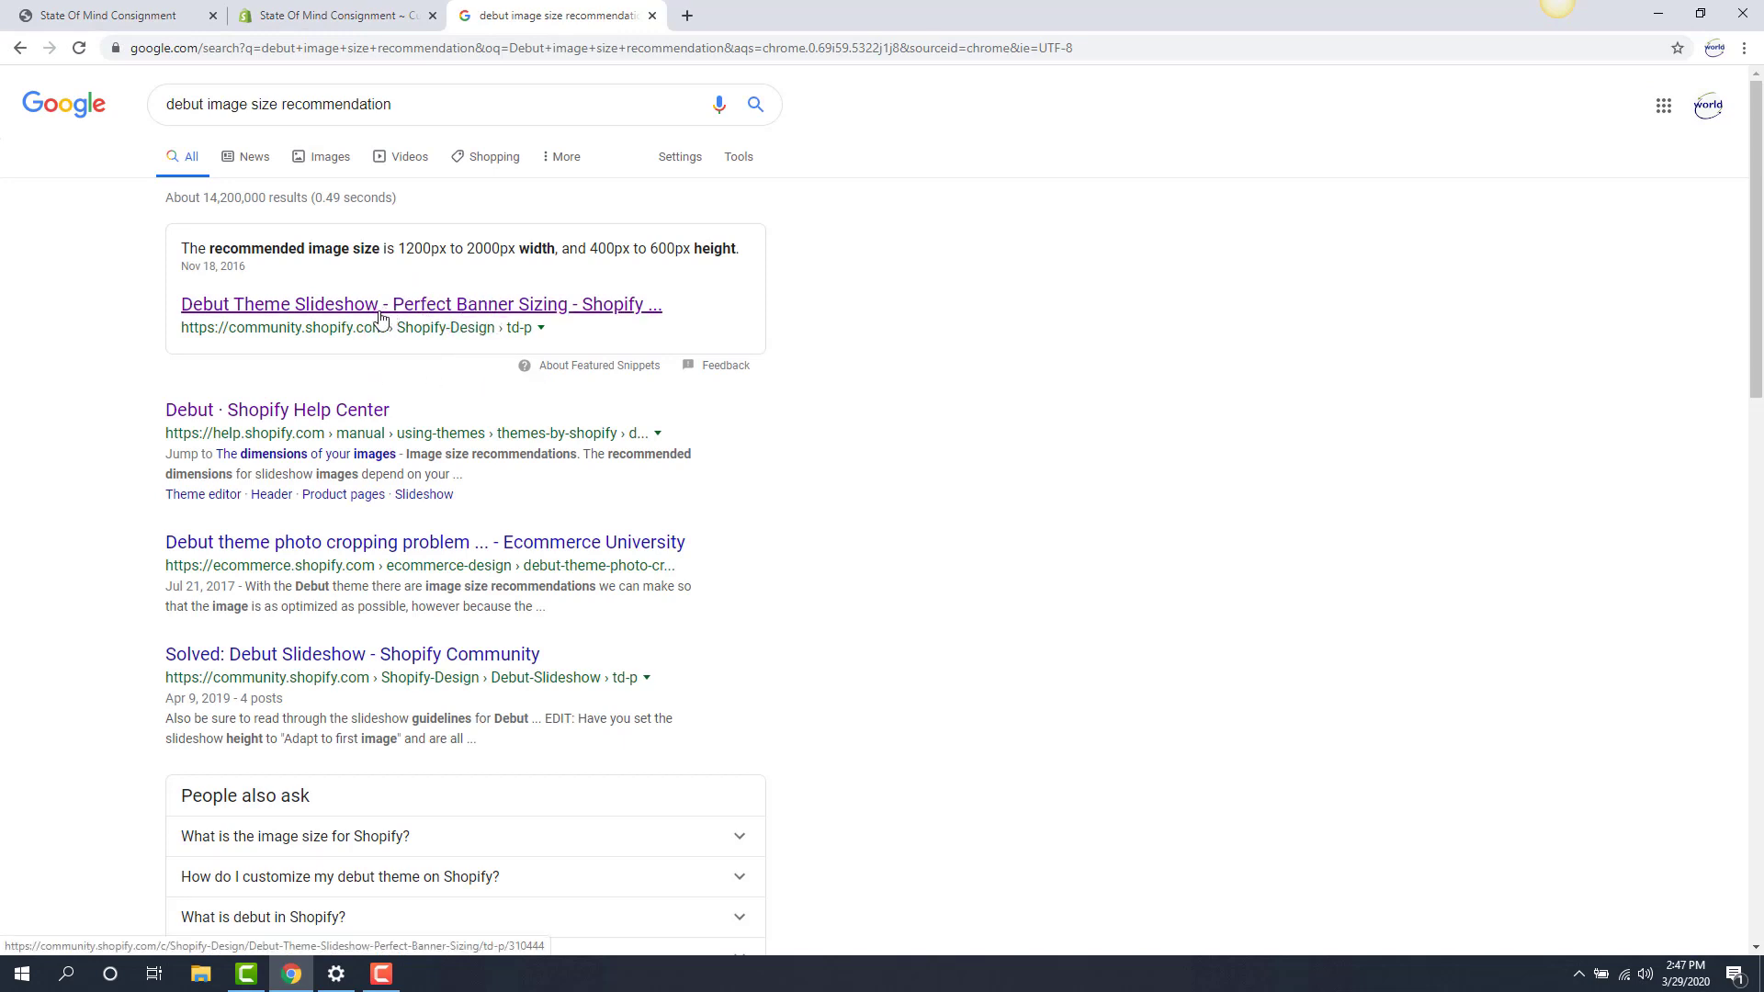
Open the "Debut Theme Slideshow - Perfect Banner Sizing" community thread and read the recommended image dimensions.
click(446, 313)
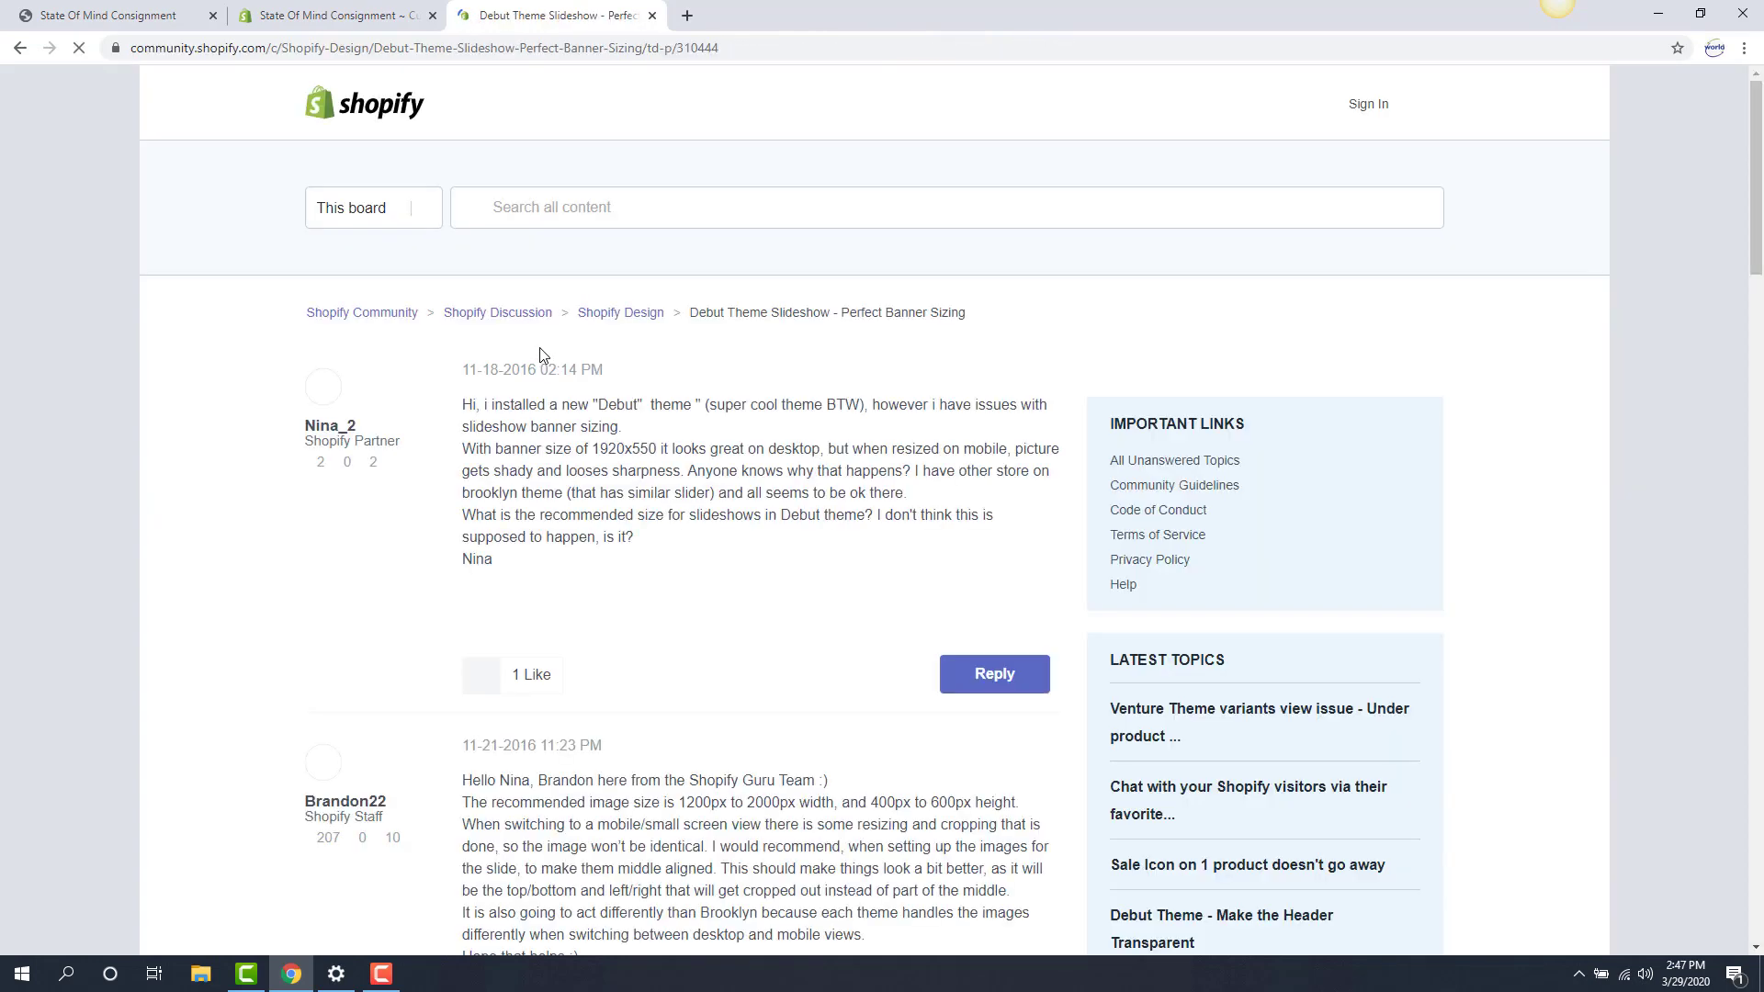
scroll(662, 515, down, 3)
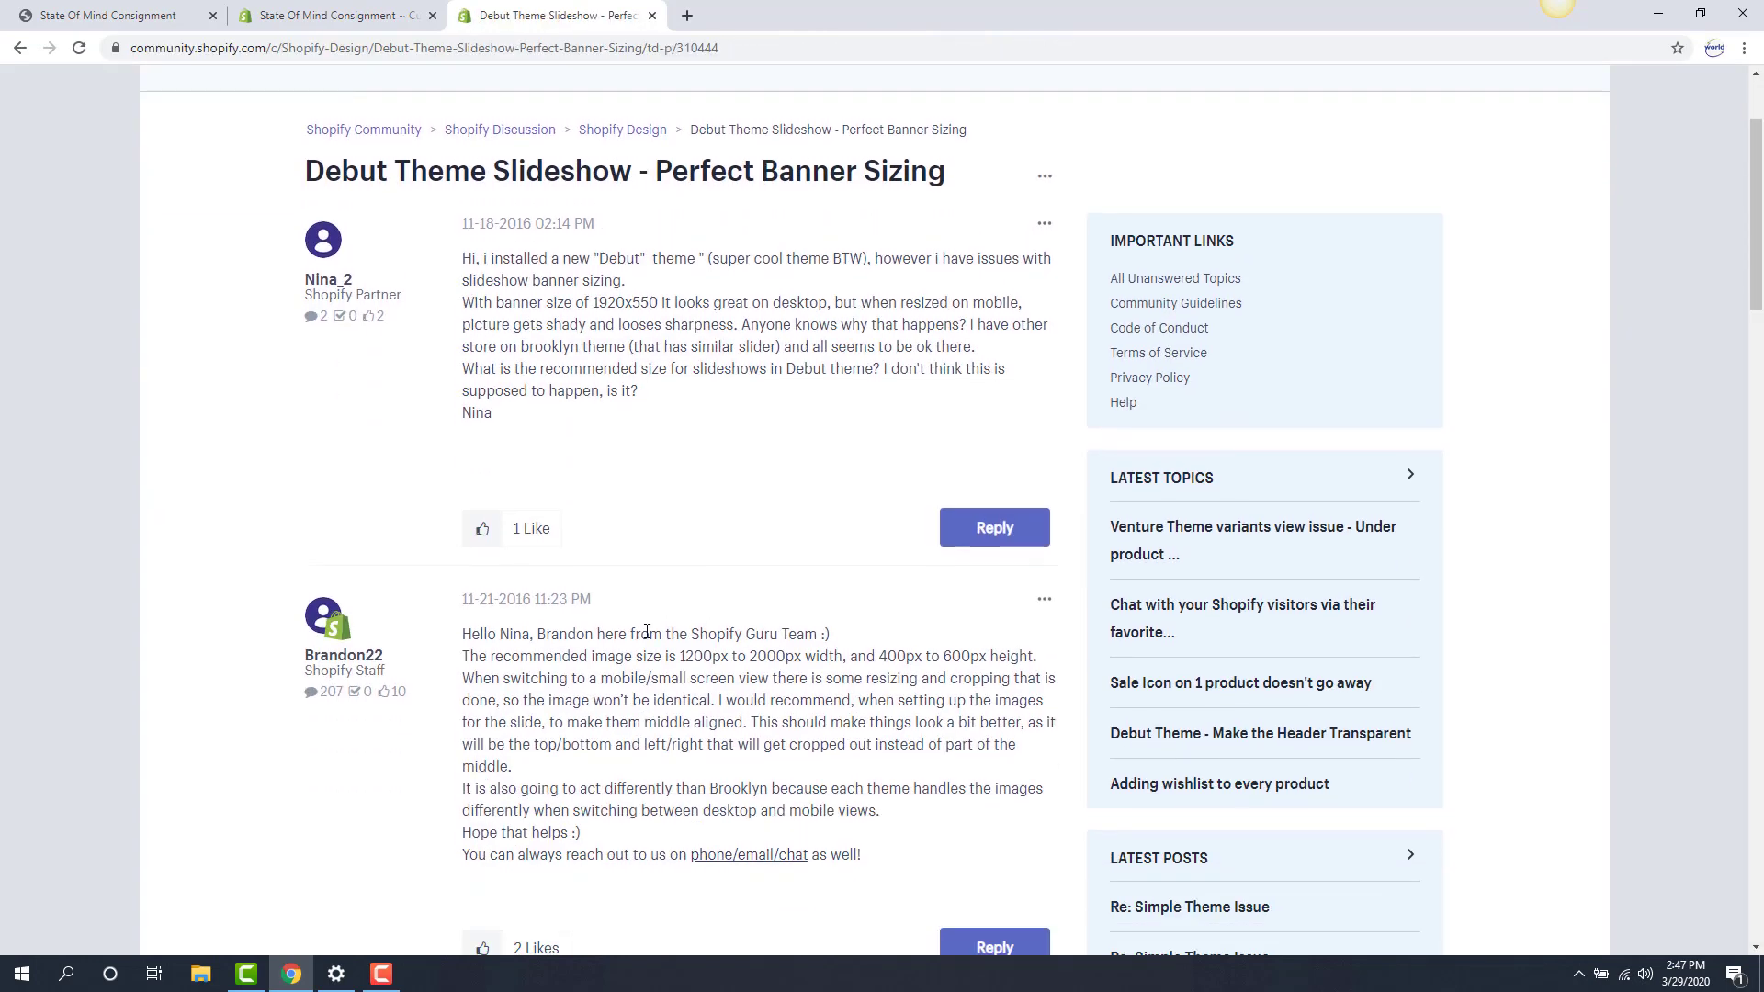
scroll(647, 632, down, 1)
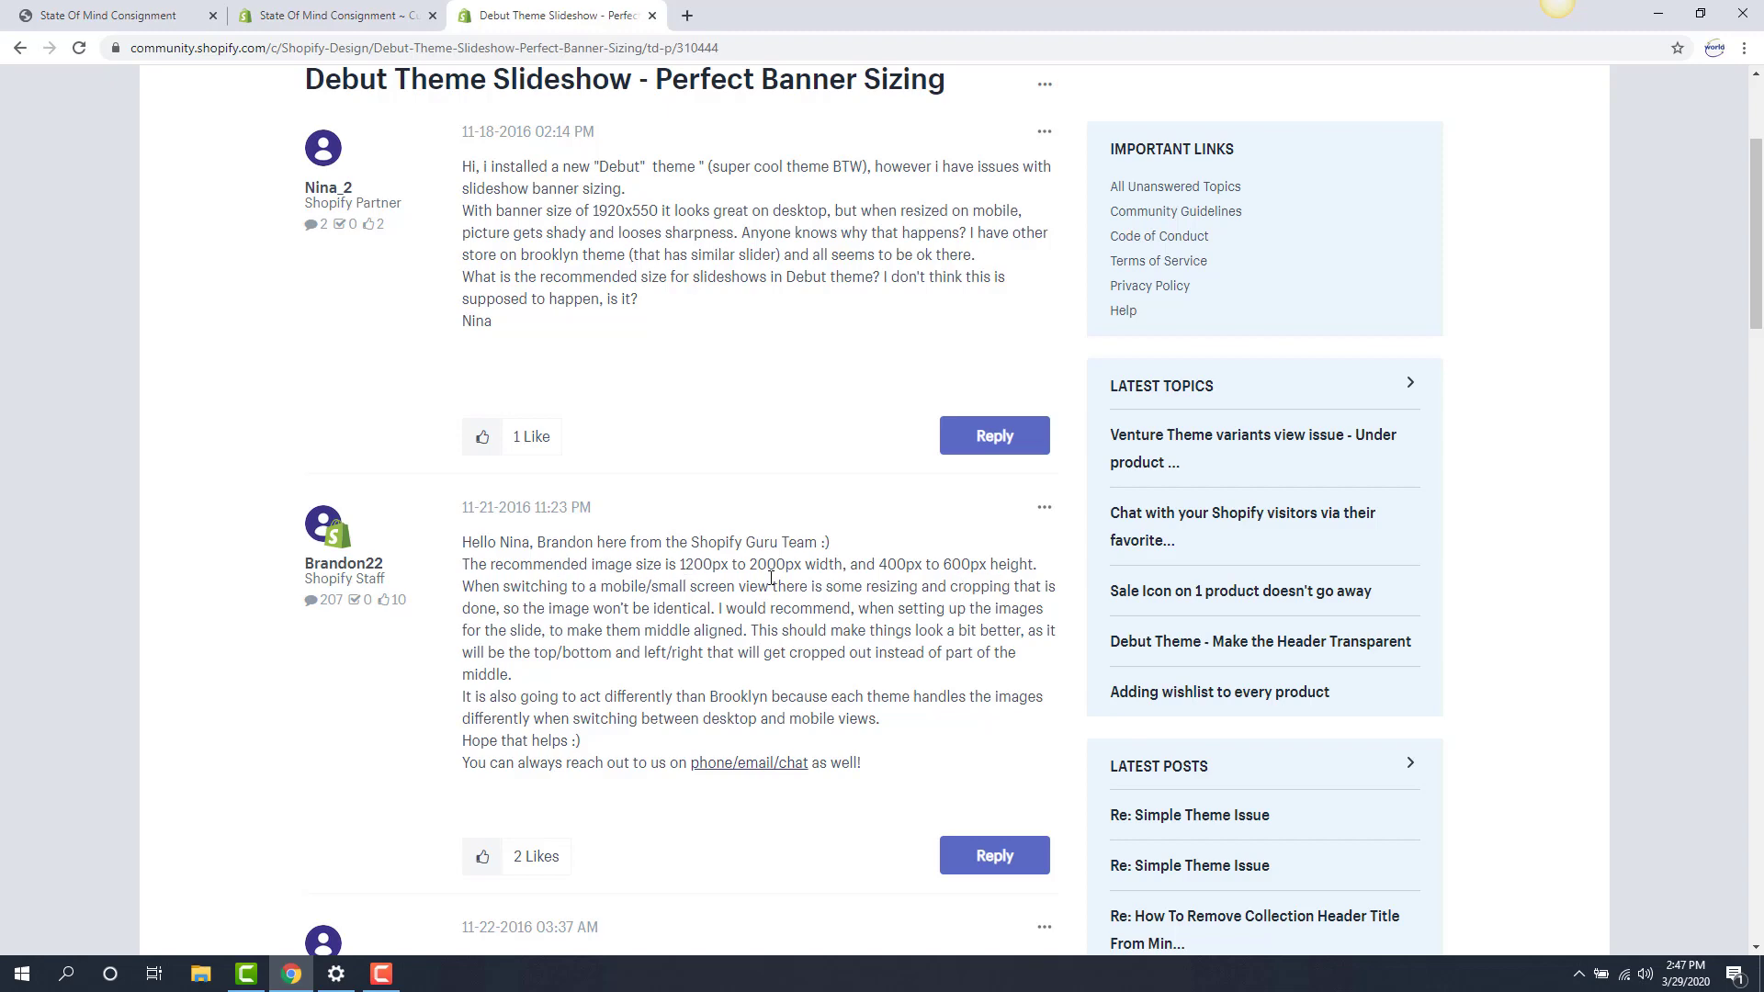
scroll(756, 521, up, 3)
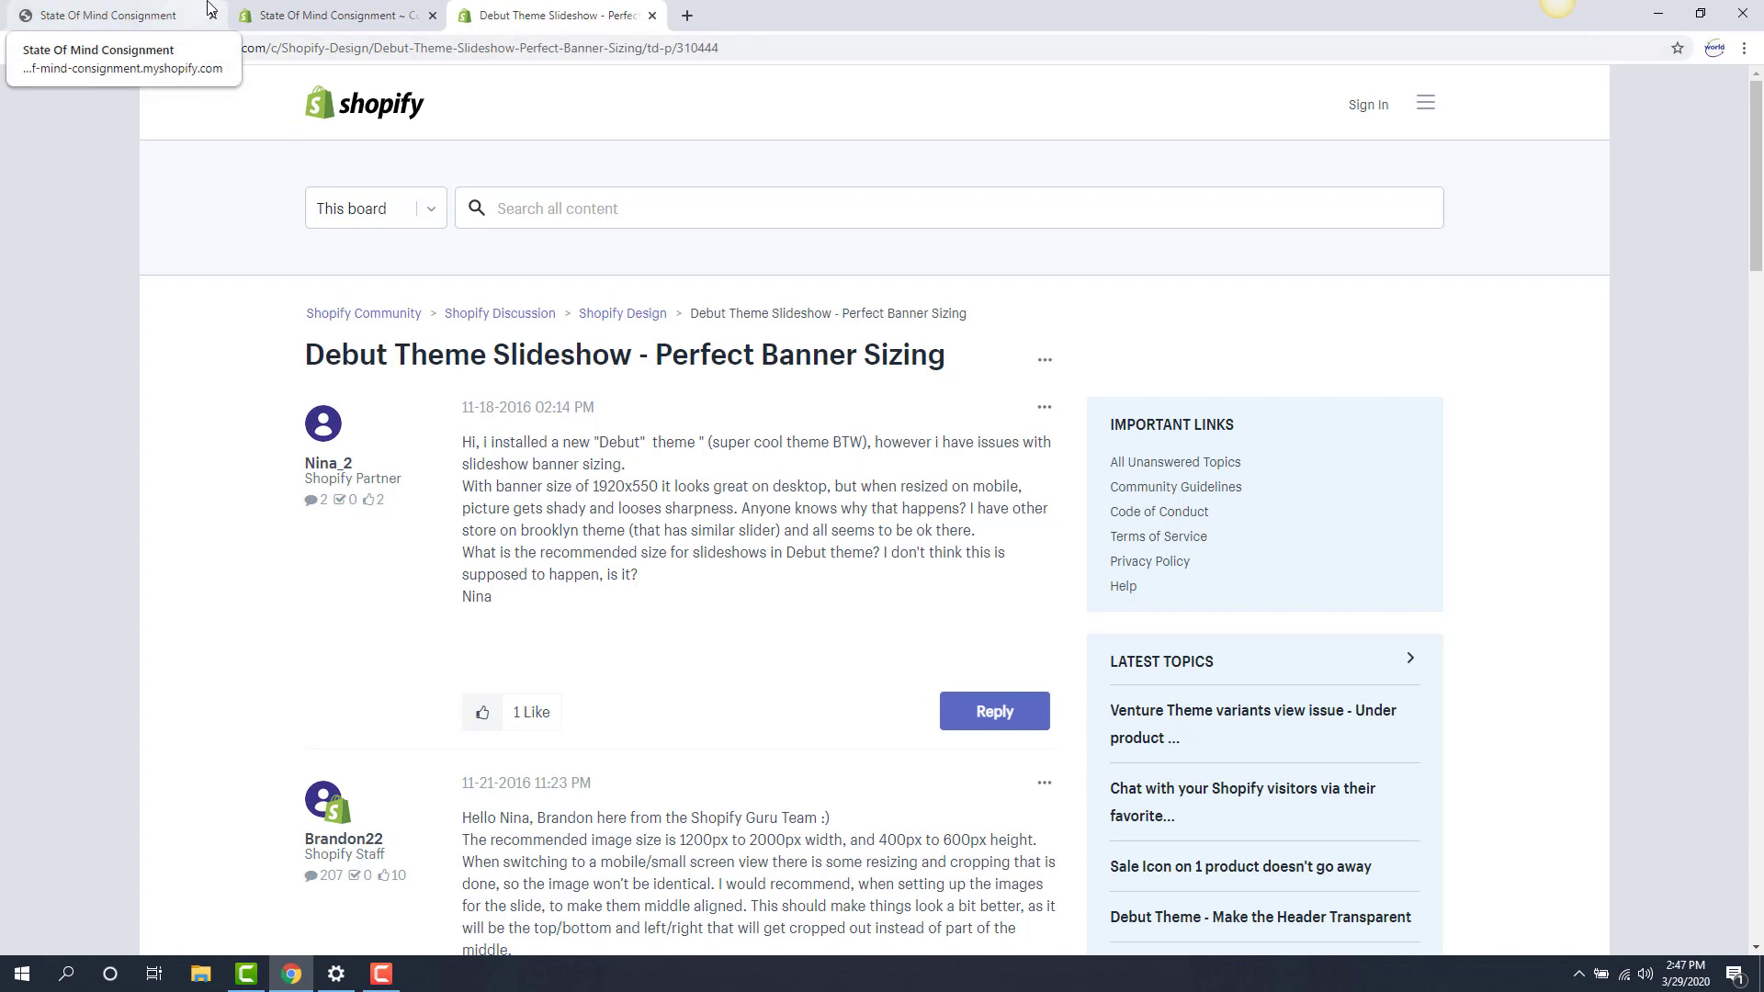
Back in the theme editor, set the banner image to the library photo of the woman in a grey coat and dark beanie.
click(363, 15)
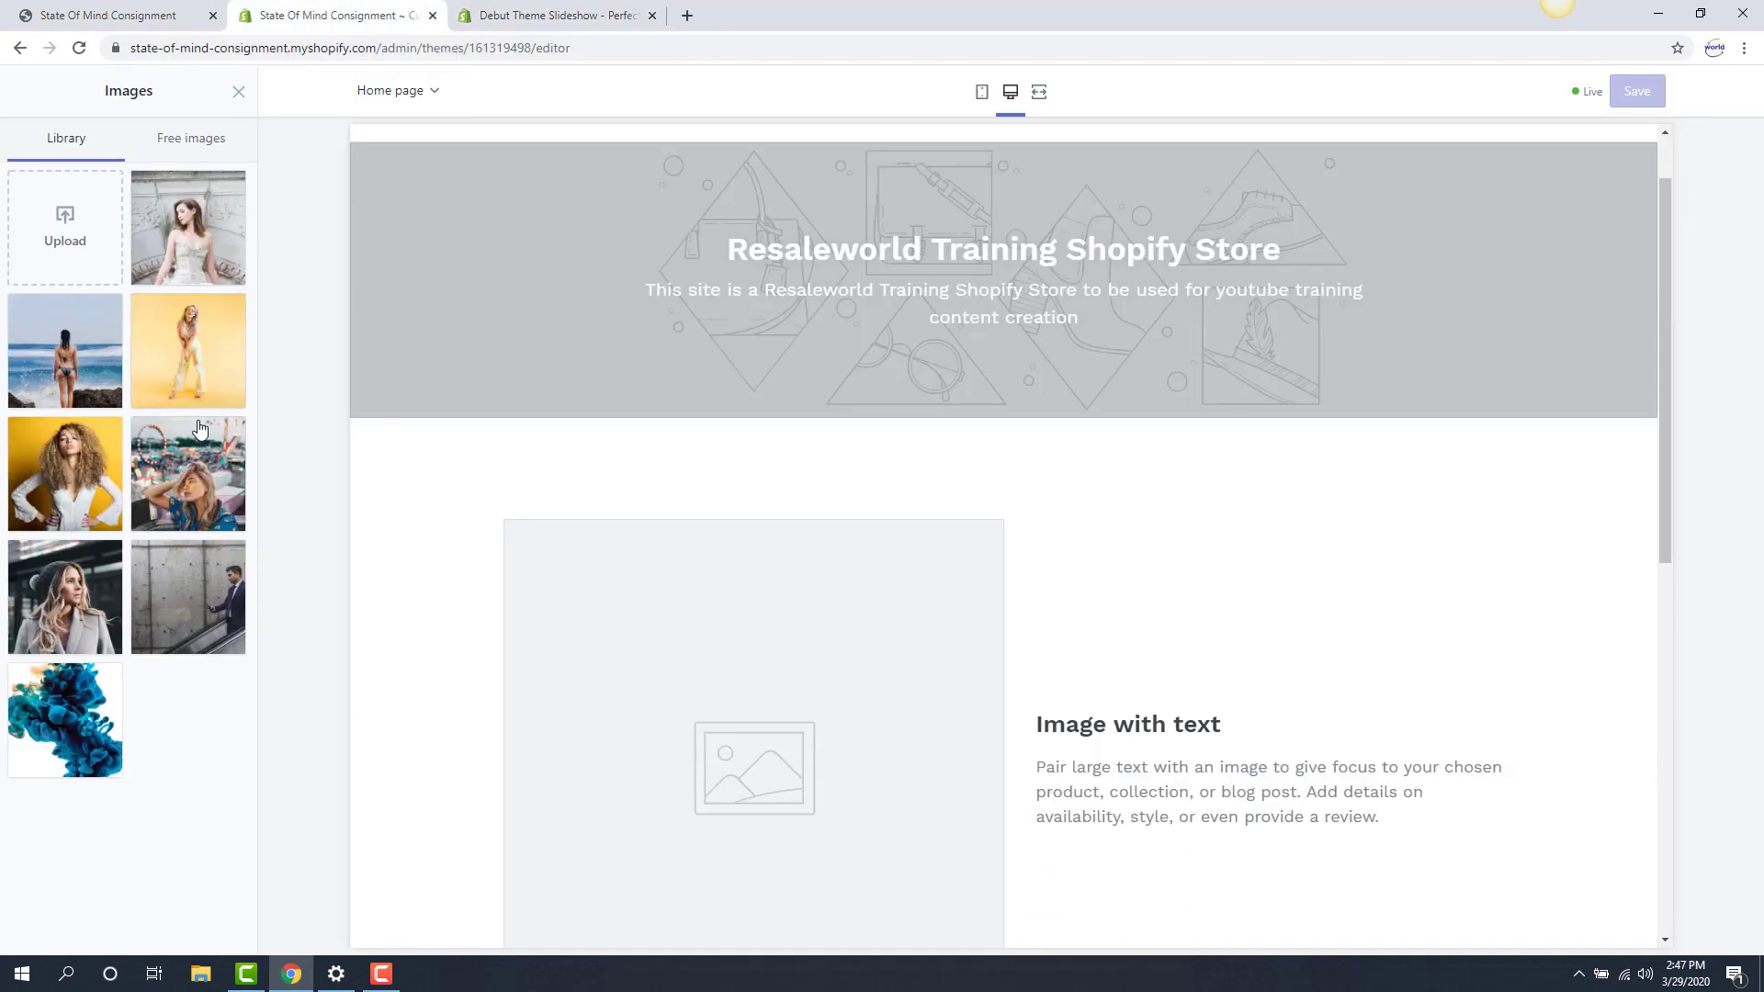
click(59, 600)
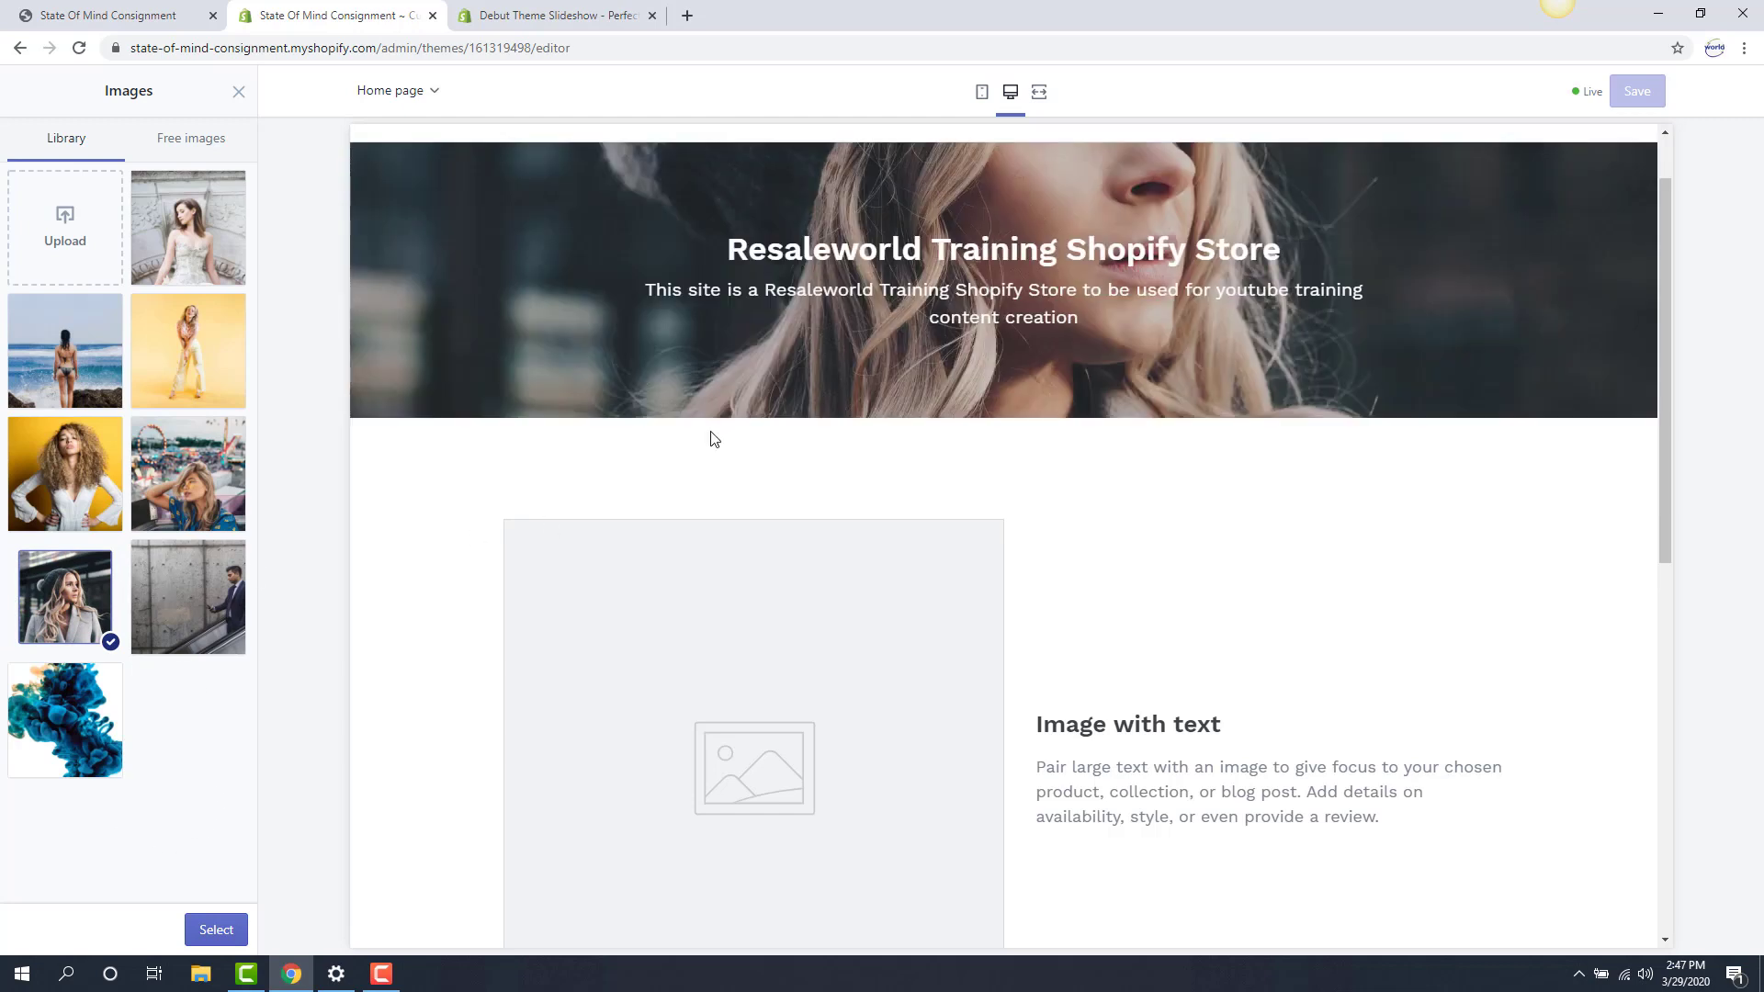
scroll(1094, 303, up, 1)
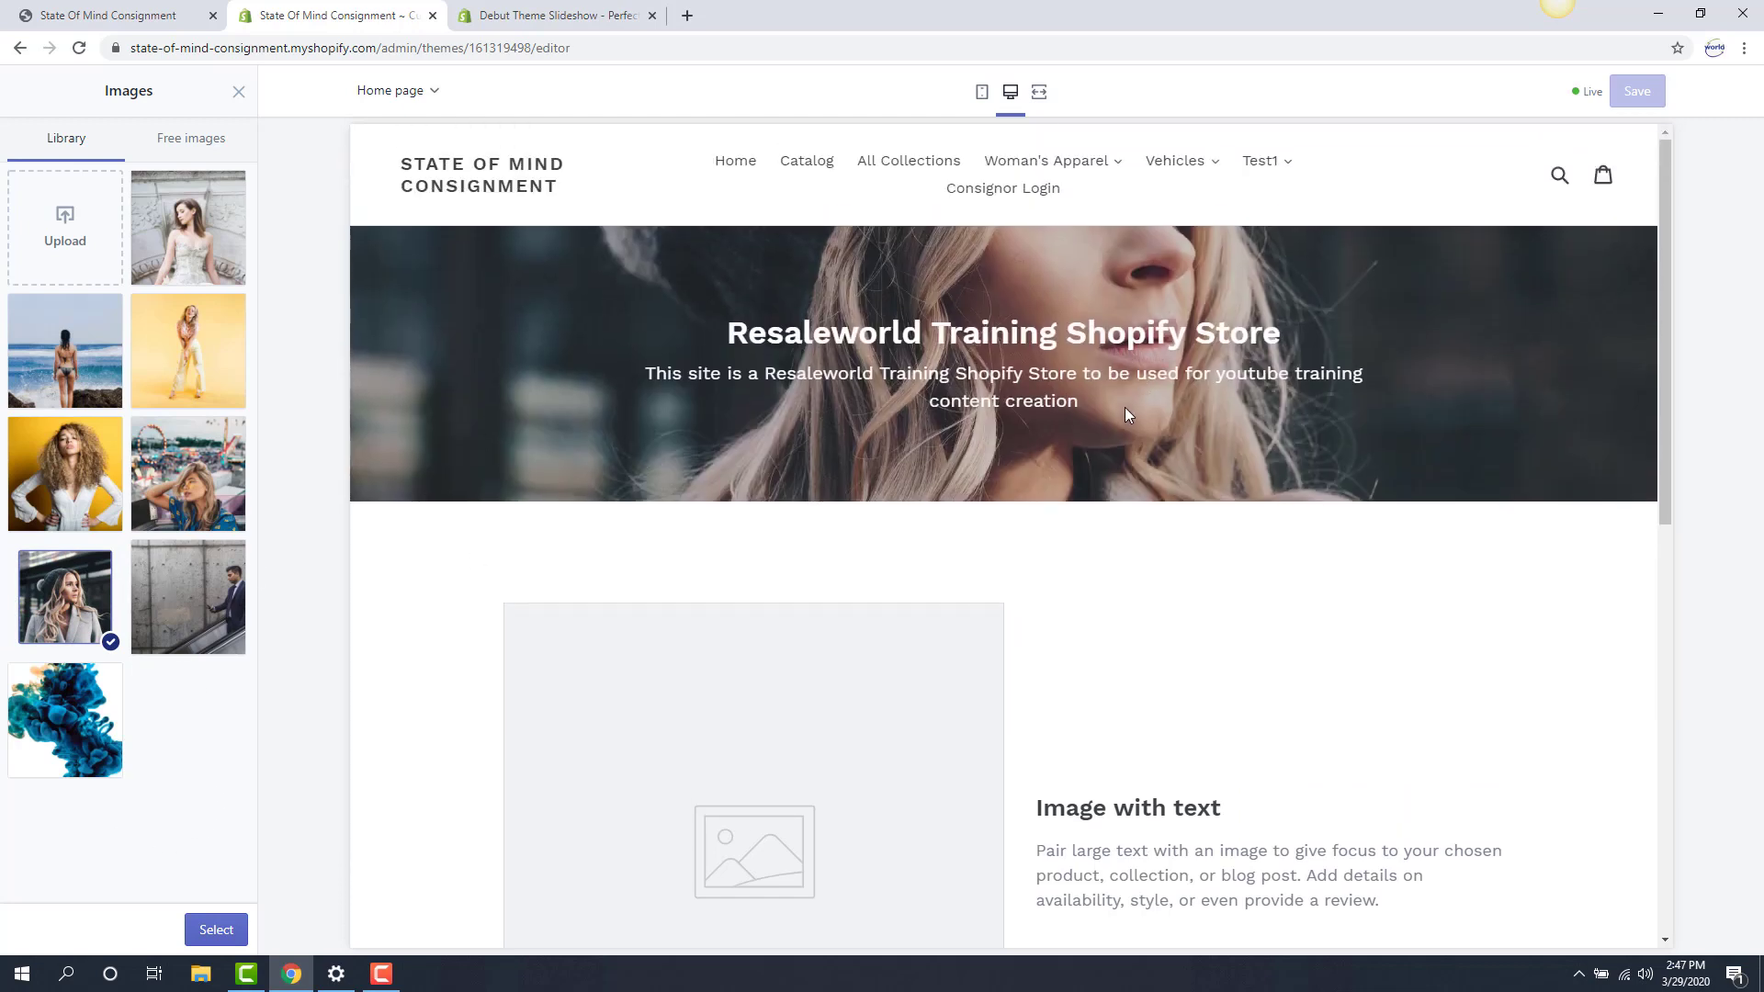
click(226, 941)
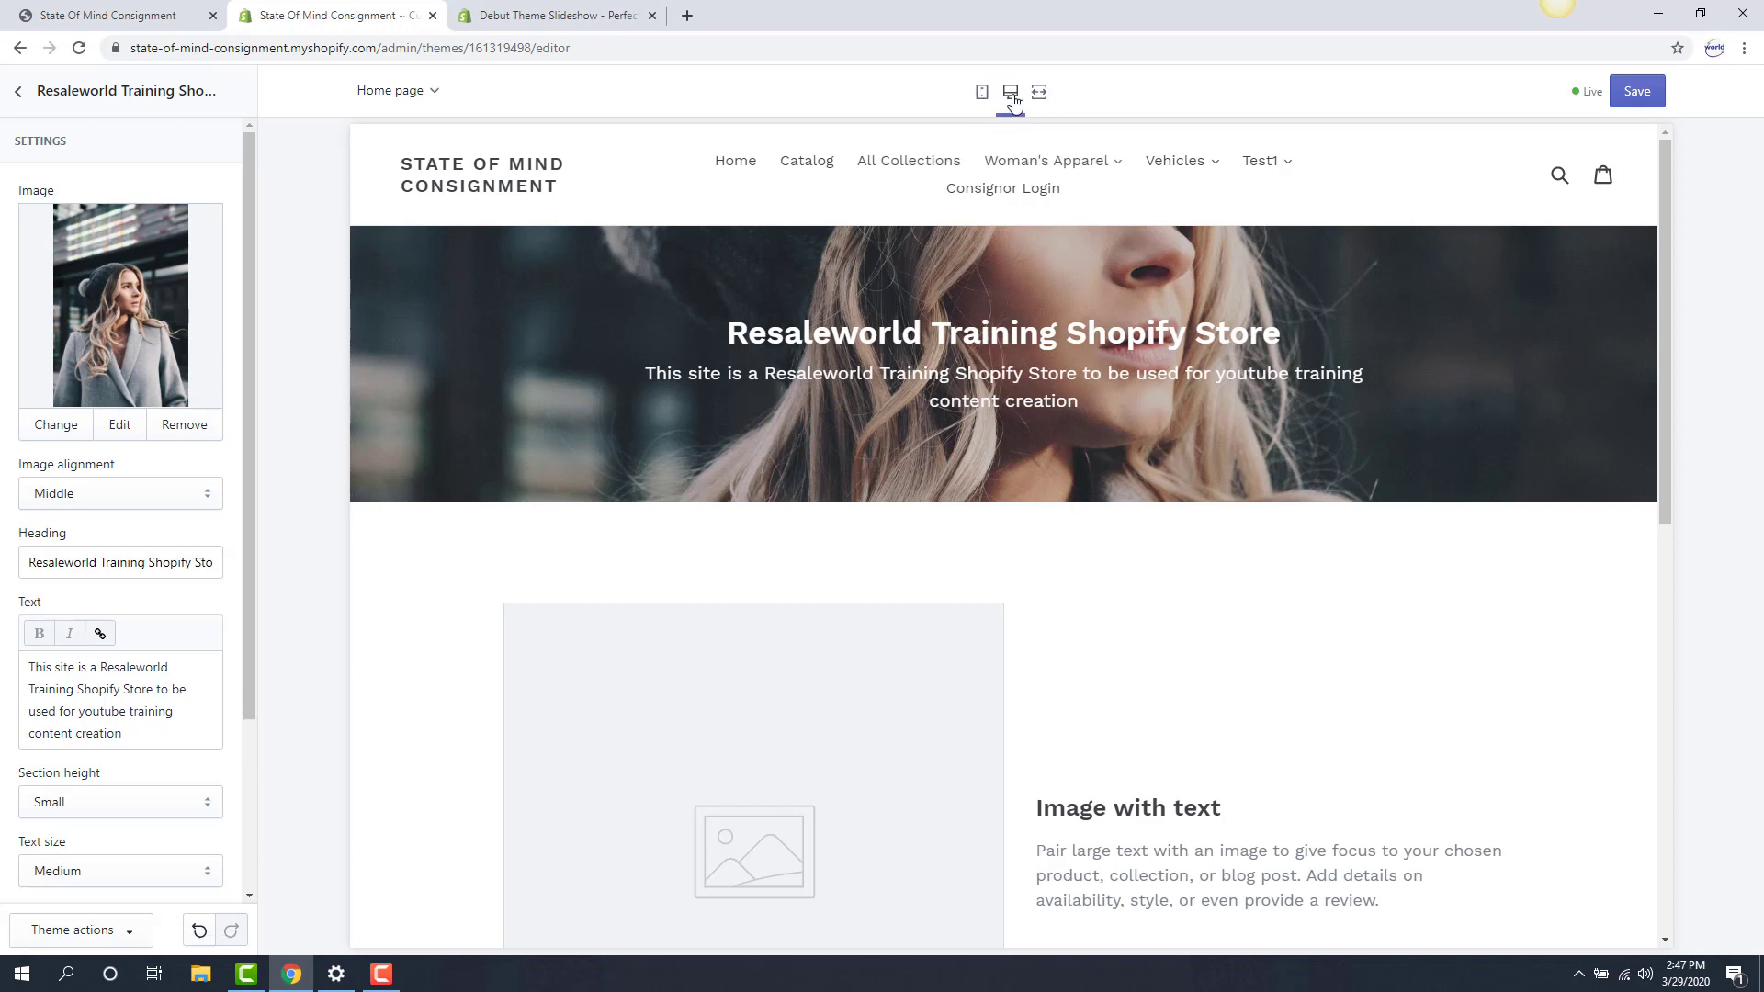
Preview the home page in mobile view and check it from the banner down to the footer.
click(981, 95)
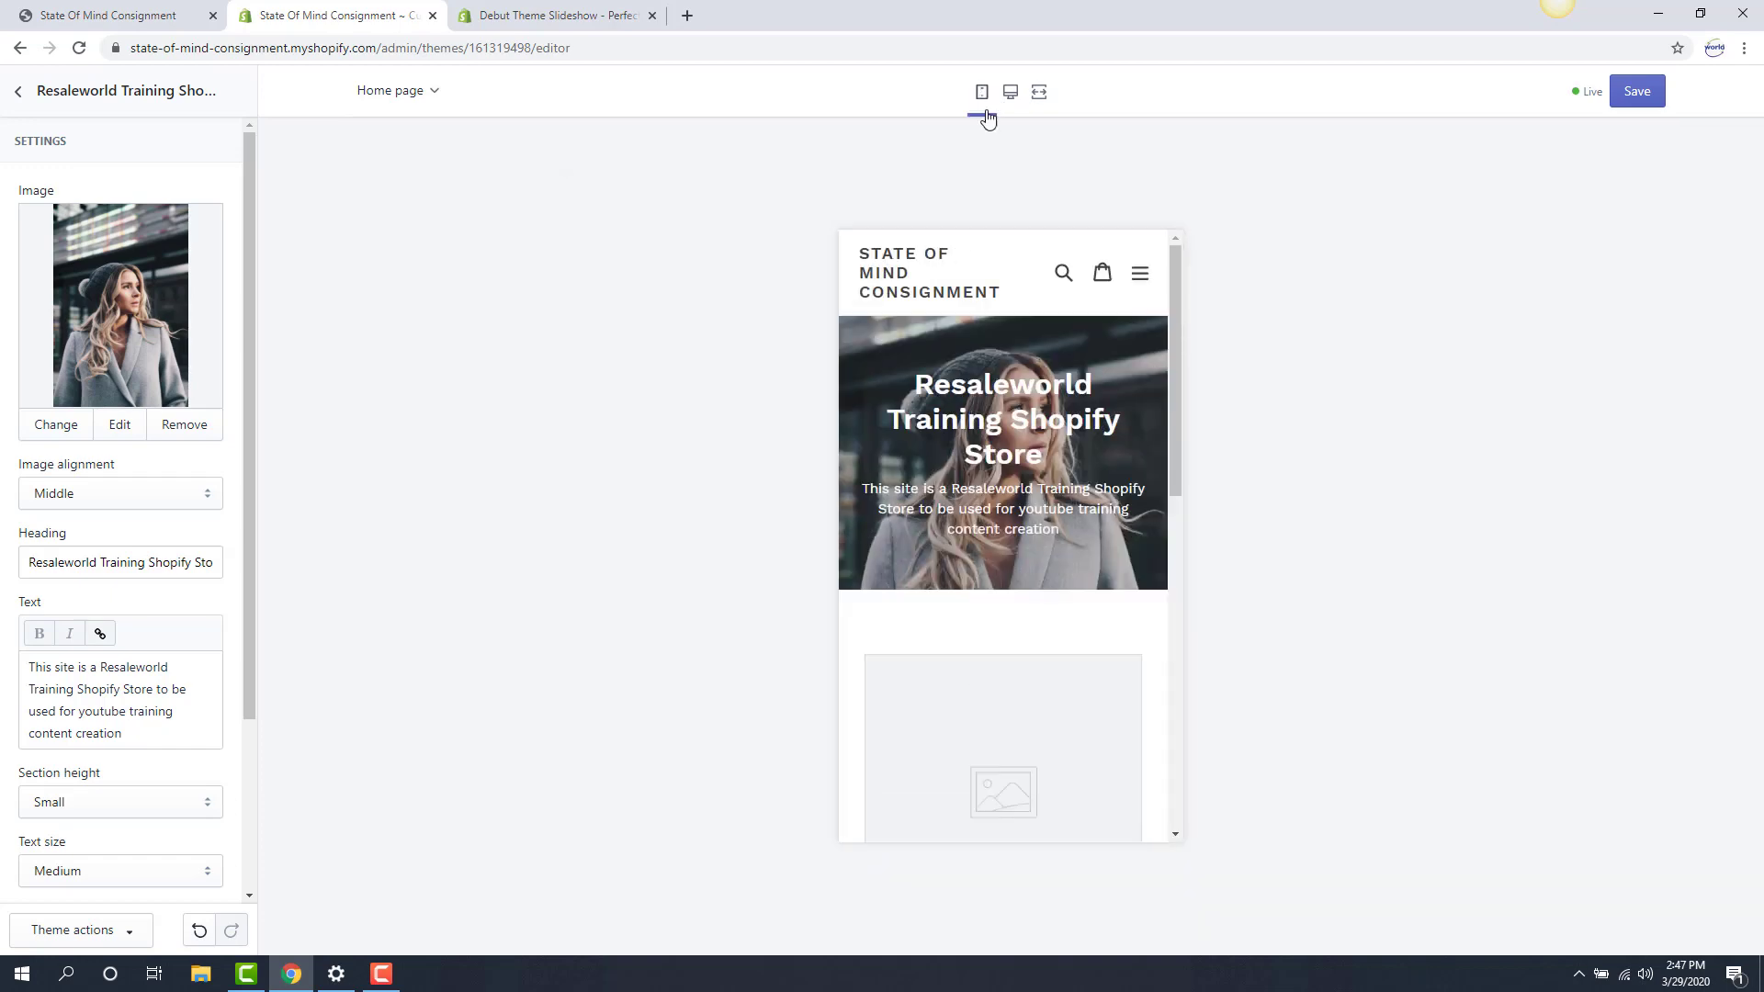
scroll(1017, 285, down, 5)
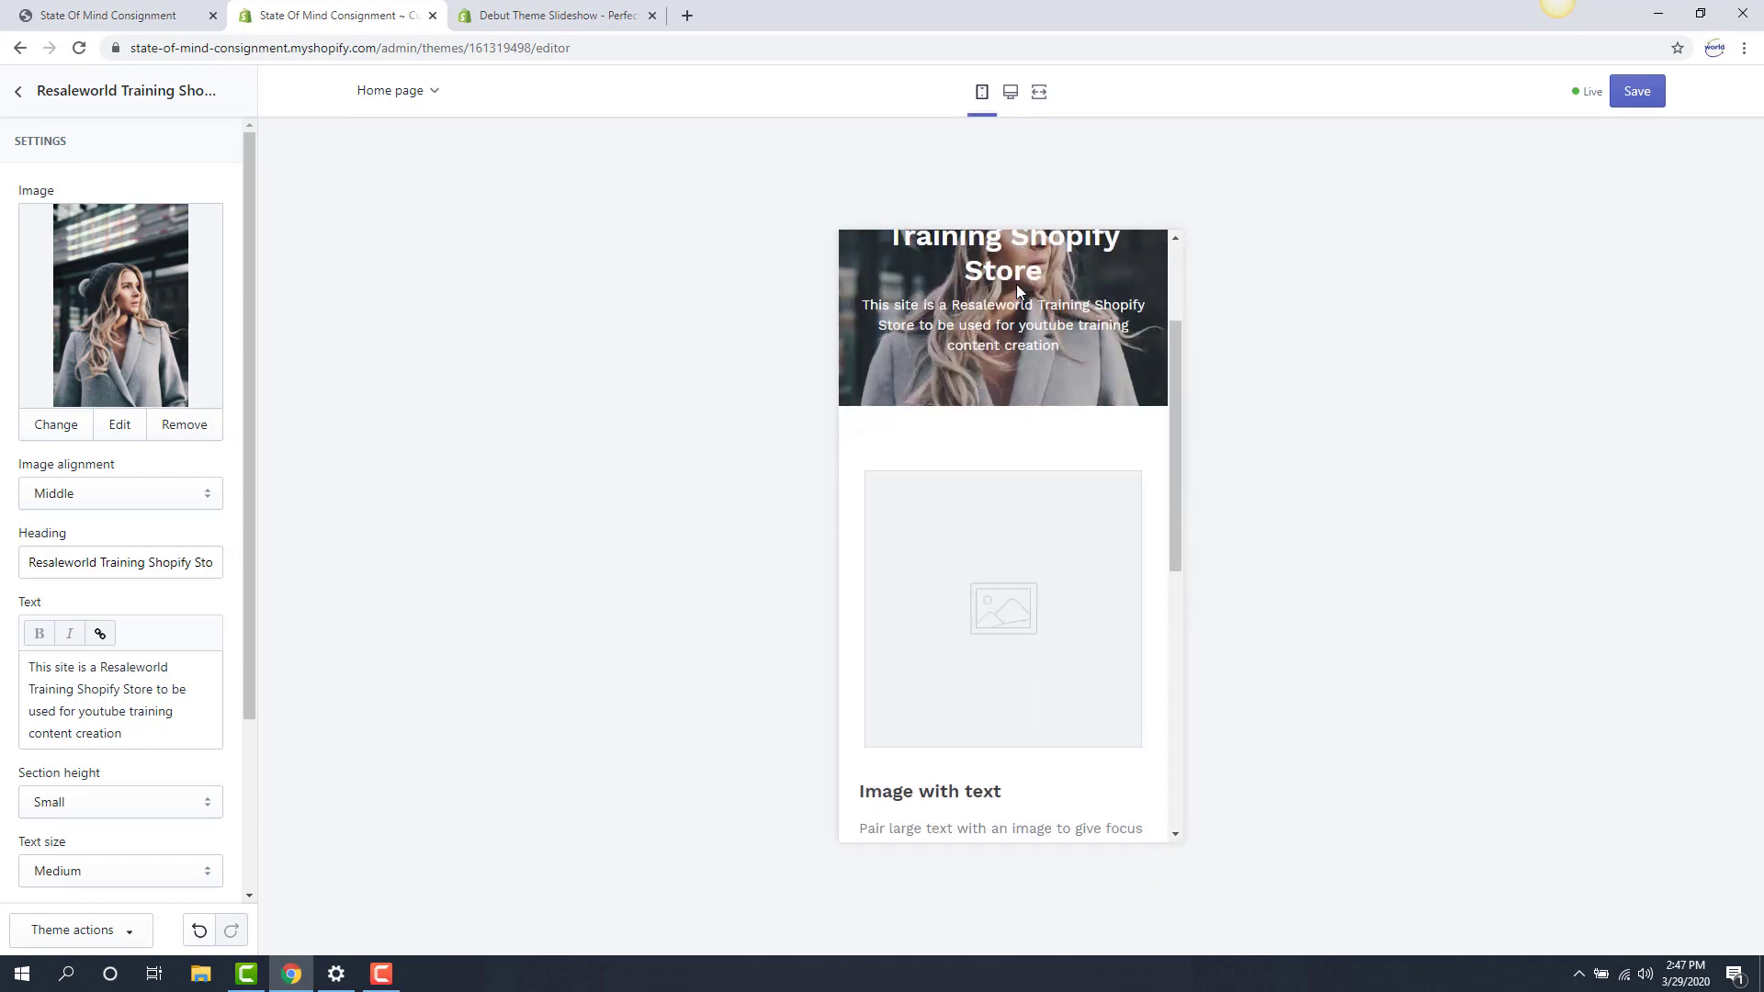
scroll(1018, 285, down, 4)
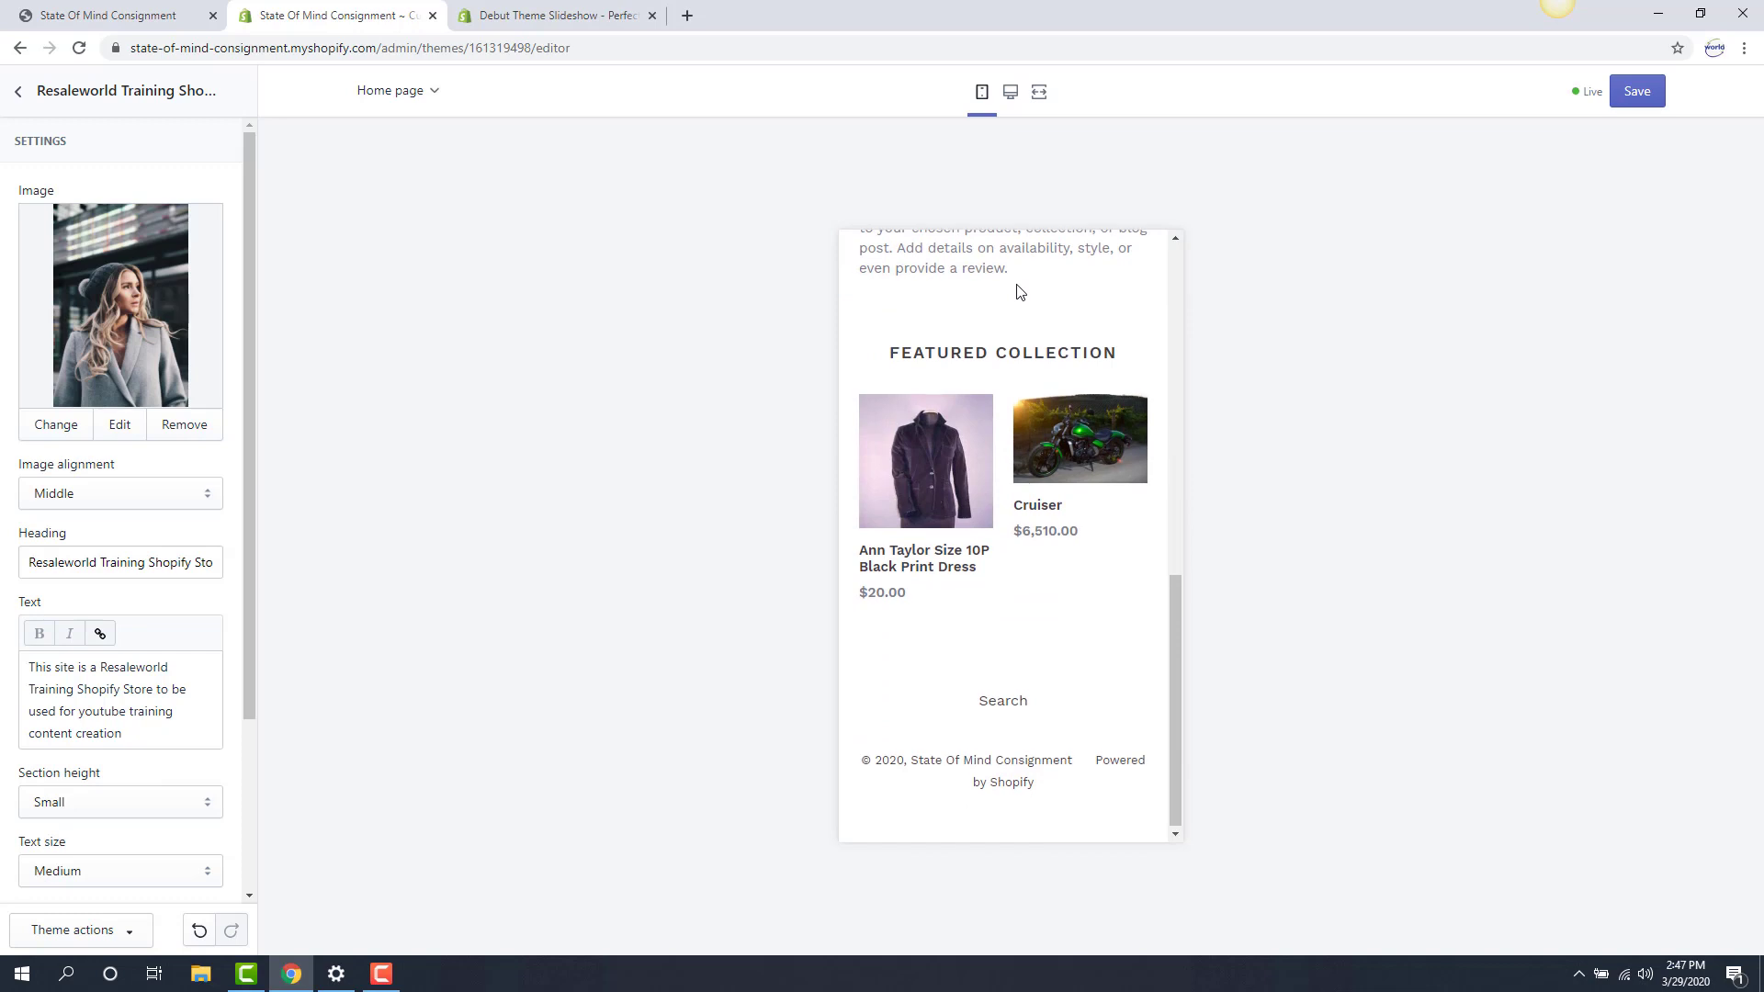
scroll(1018, 285, up, 10)
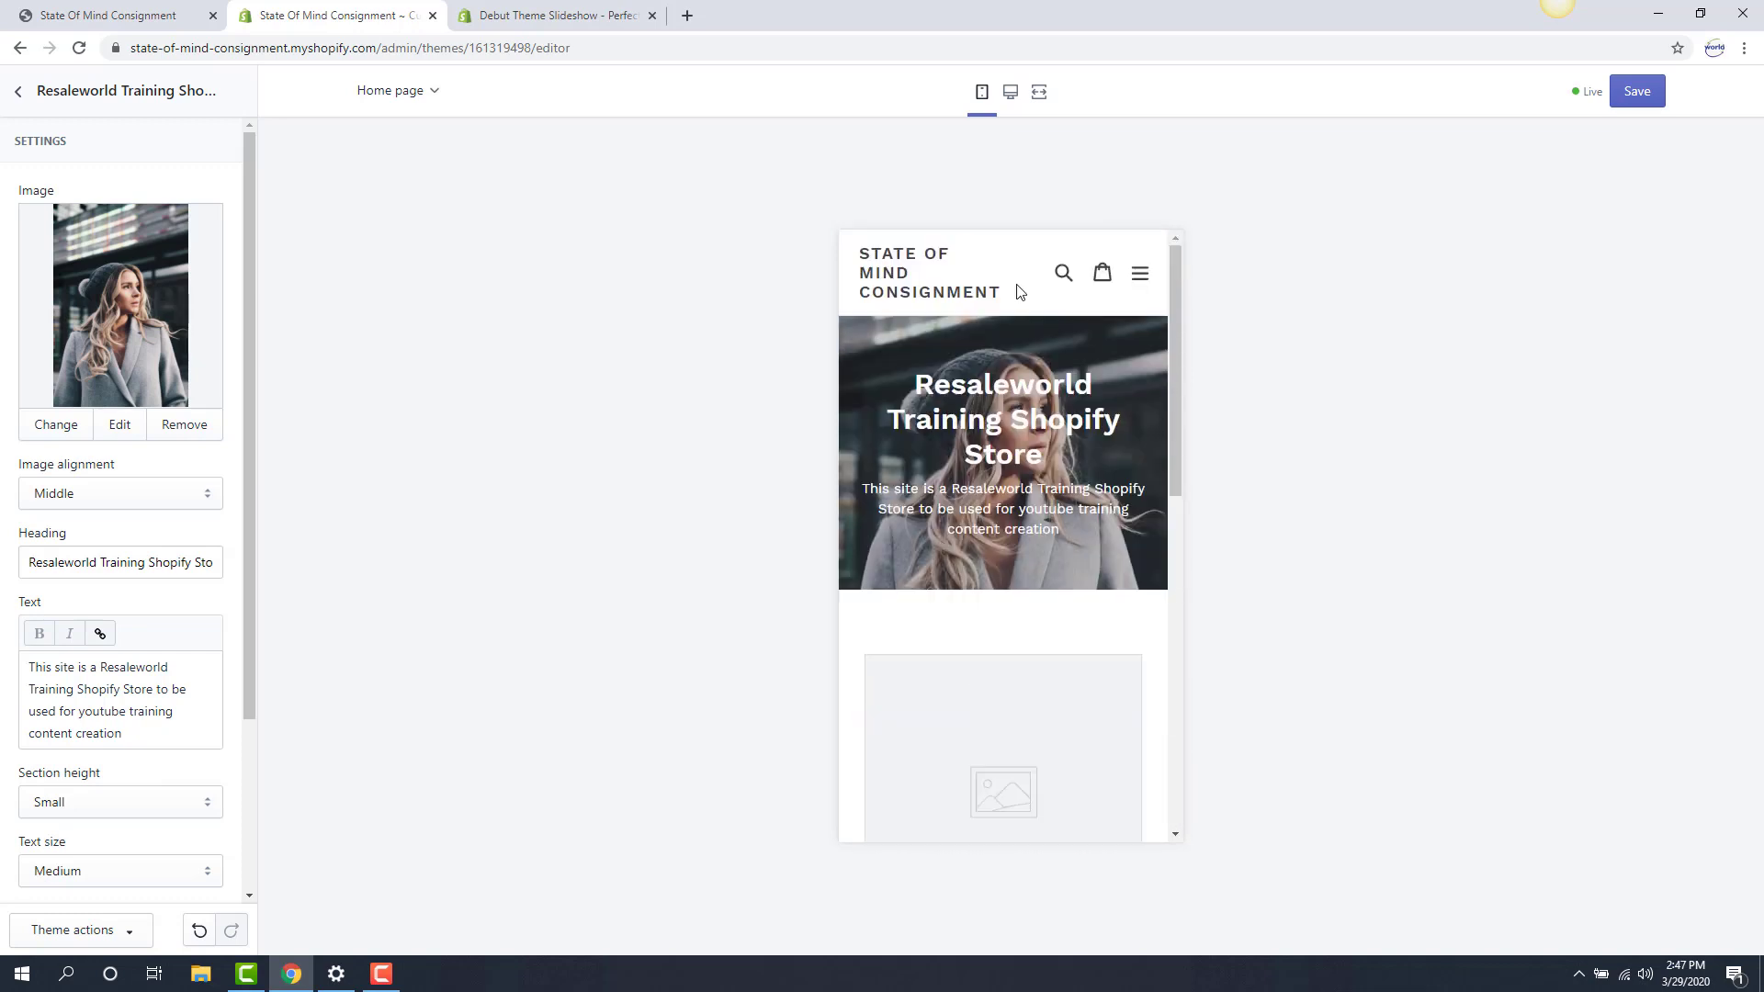
Preview the home page in desktop and full-width views, and return to the desktop view.
click(1011, 96)
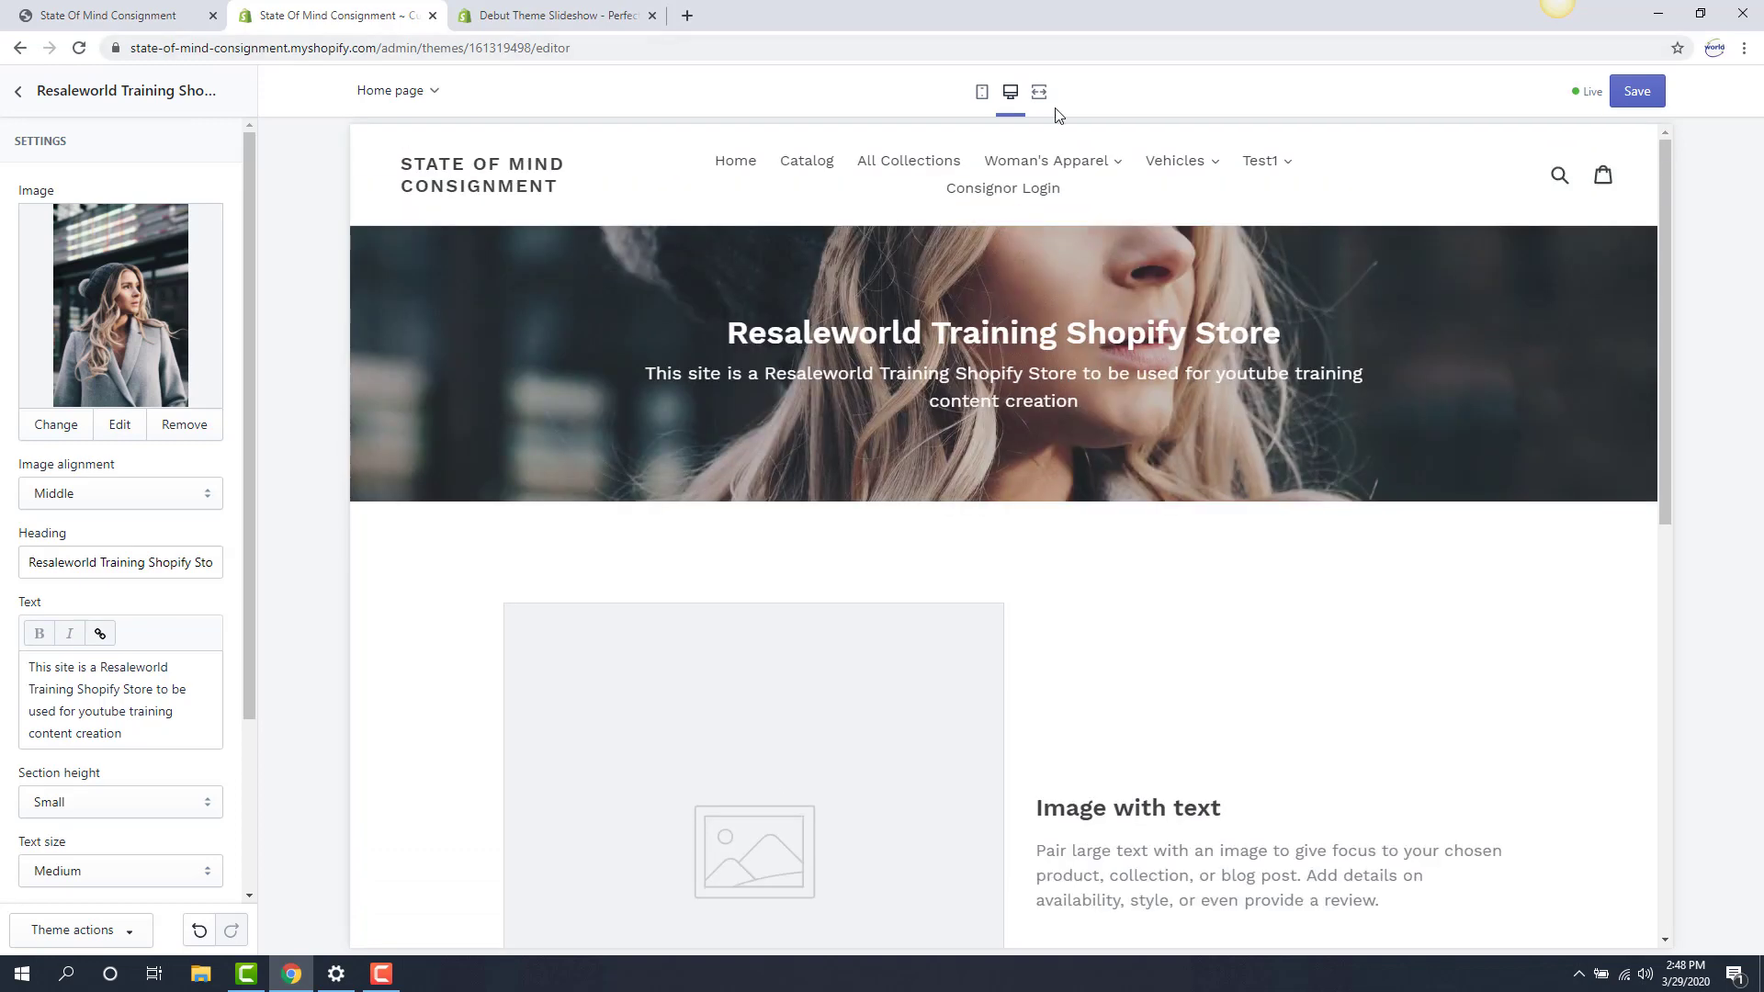
click(1039, 113)
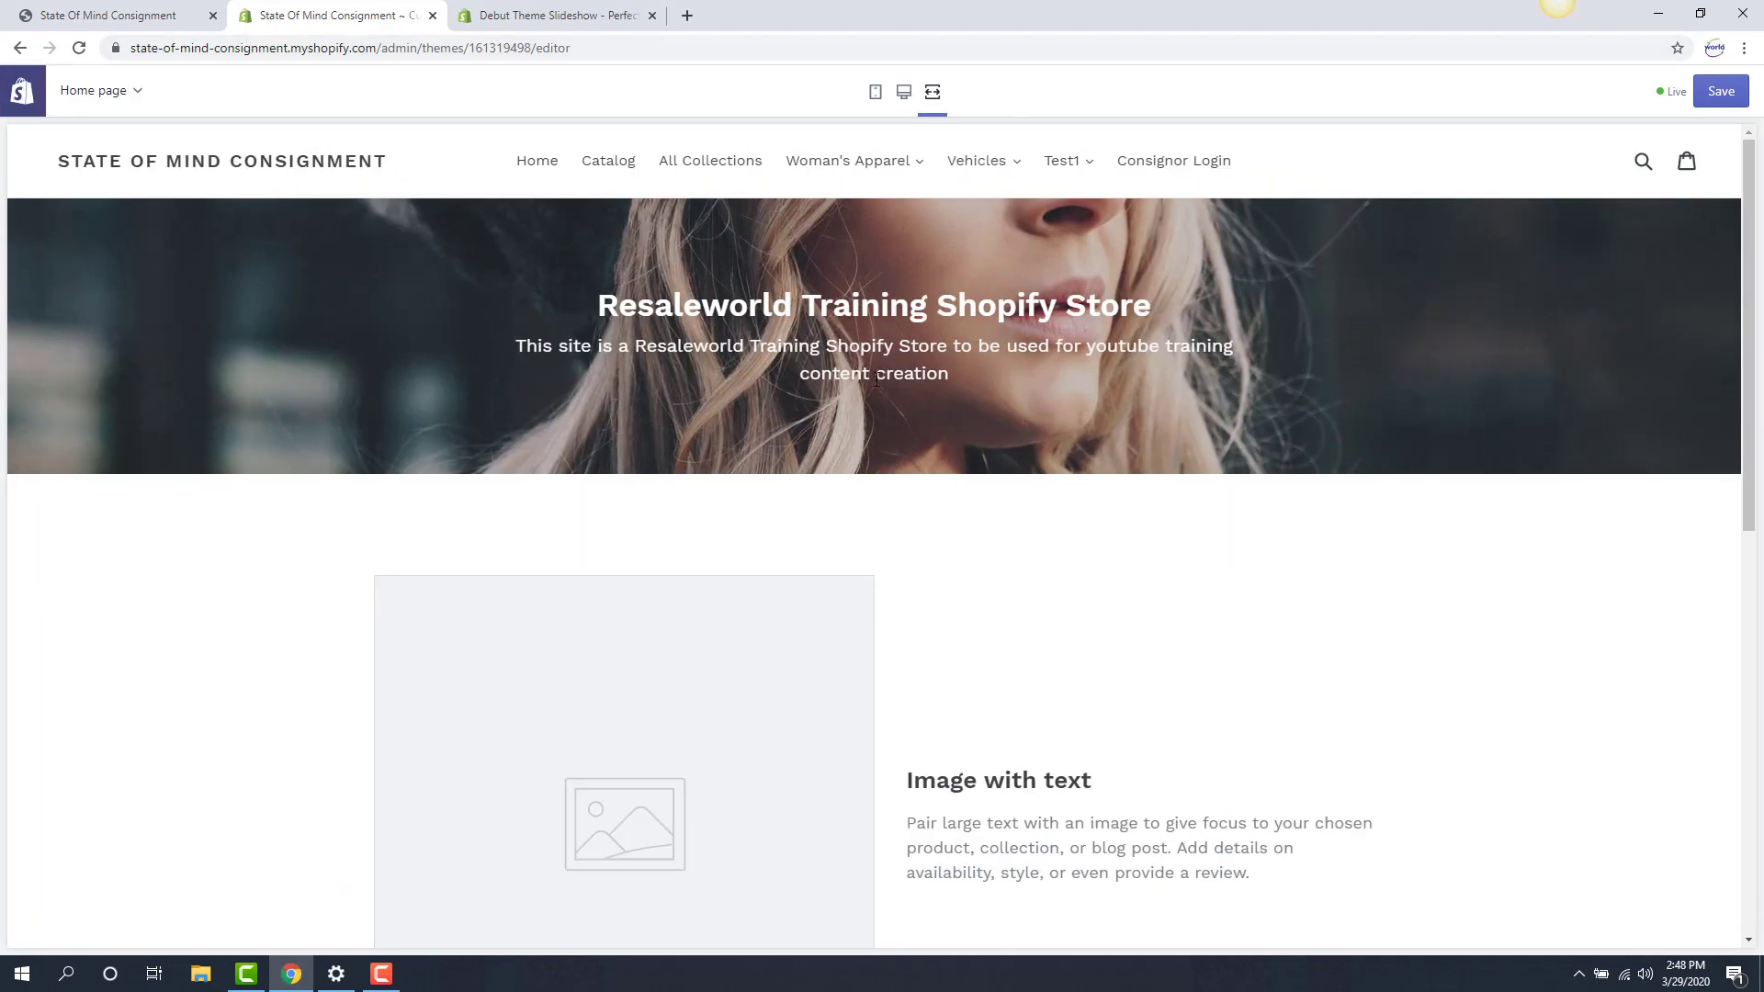
scroll(656, 445, down, 2)
scroll(661, 441, up, 2)
click(904, 92)
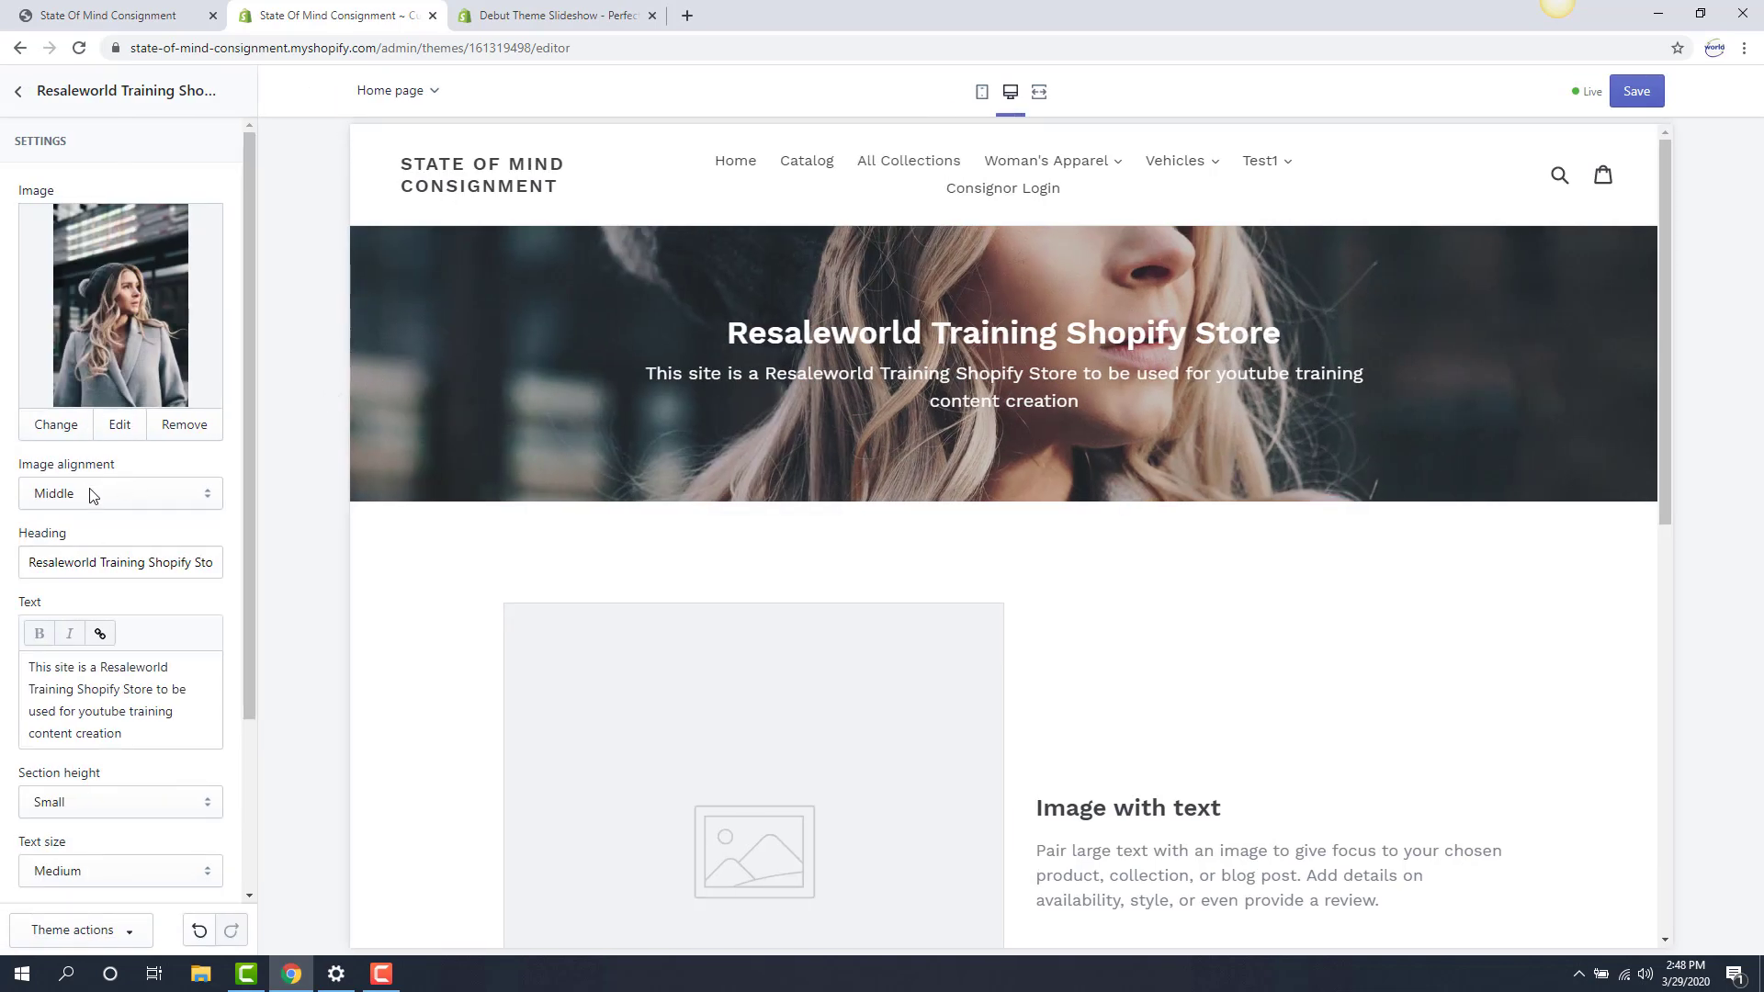
Try the banner's image alignment at Top, Middle and Bottom, and return it to Middle.
scroll(99, 480, down, 1)
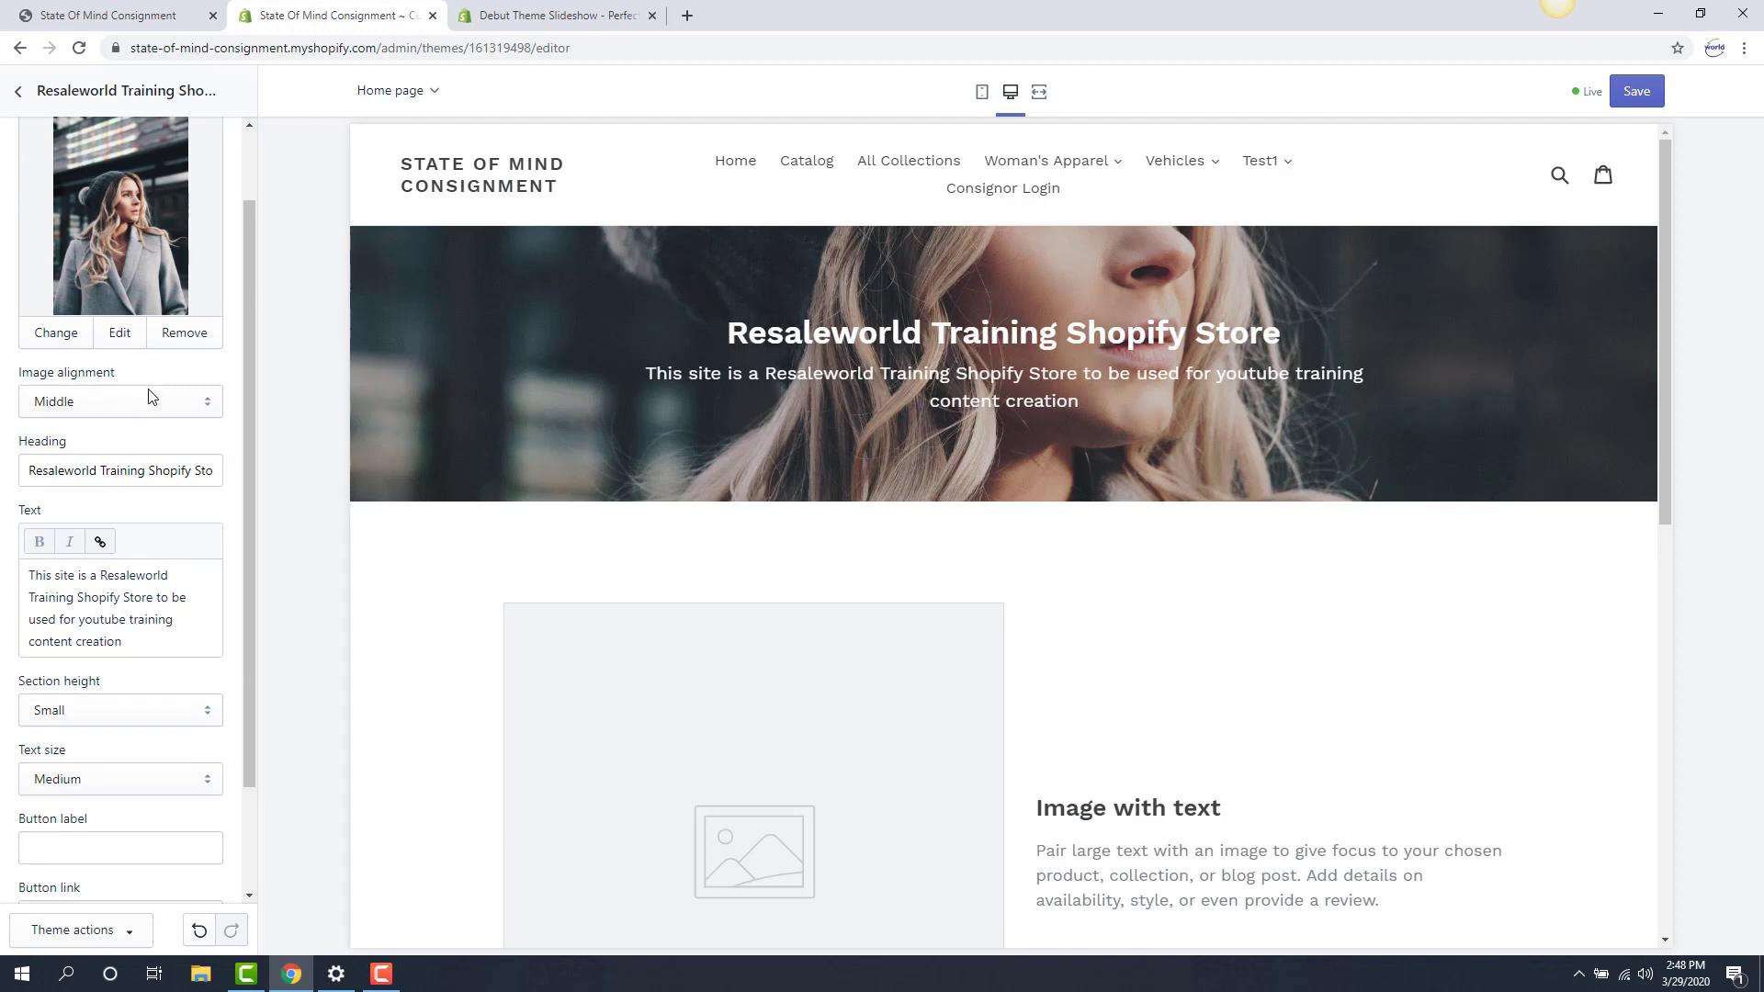
click(125, 409)
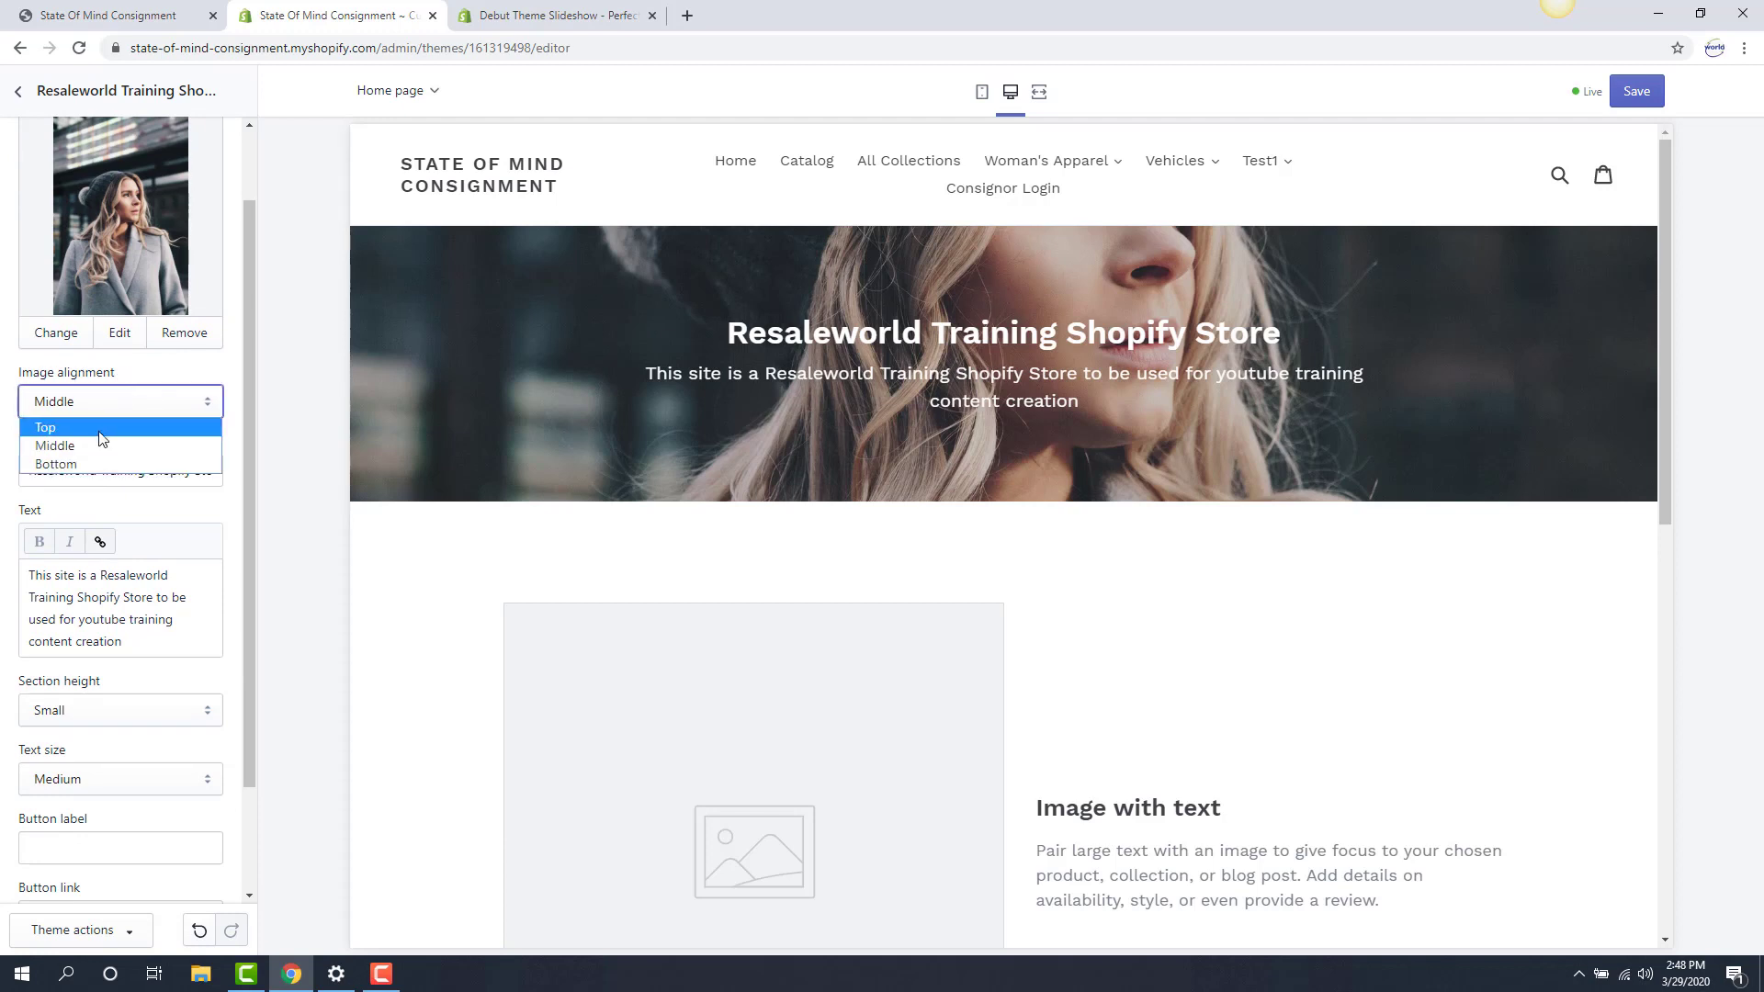
click(101, 425)
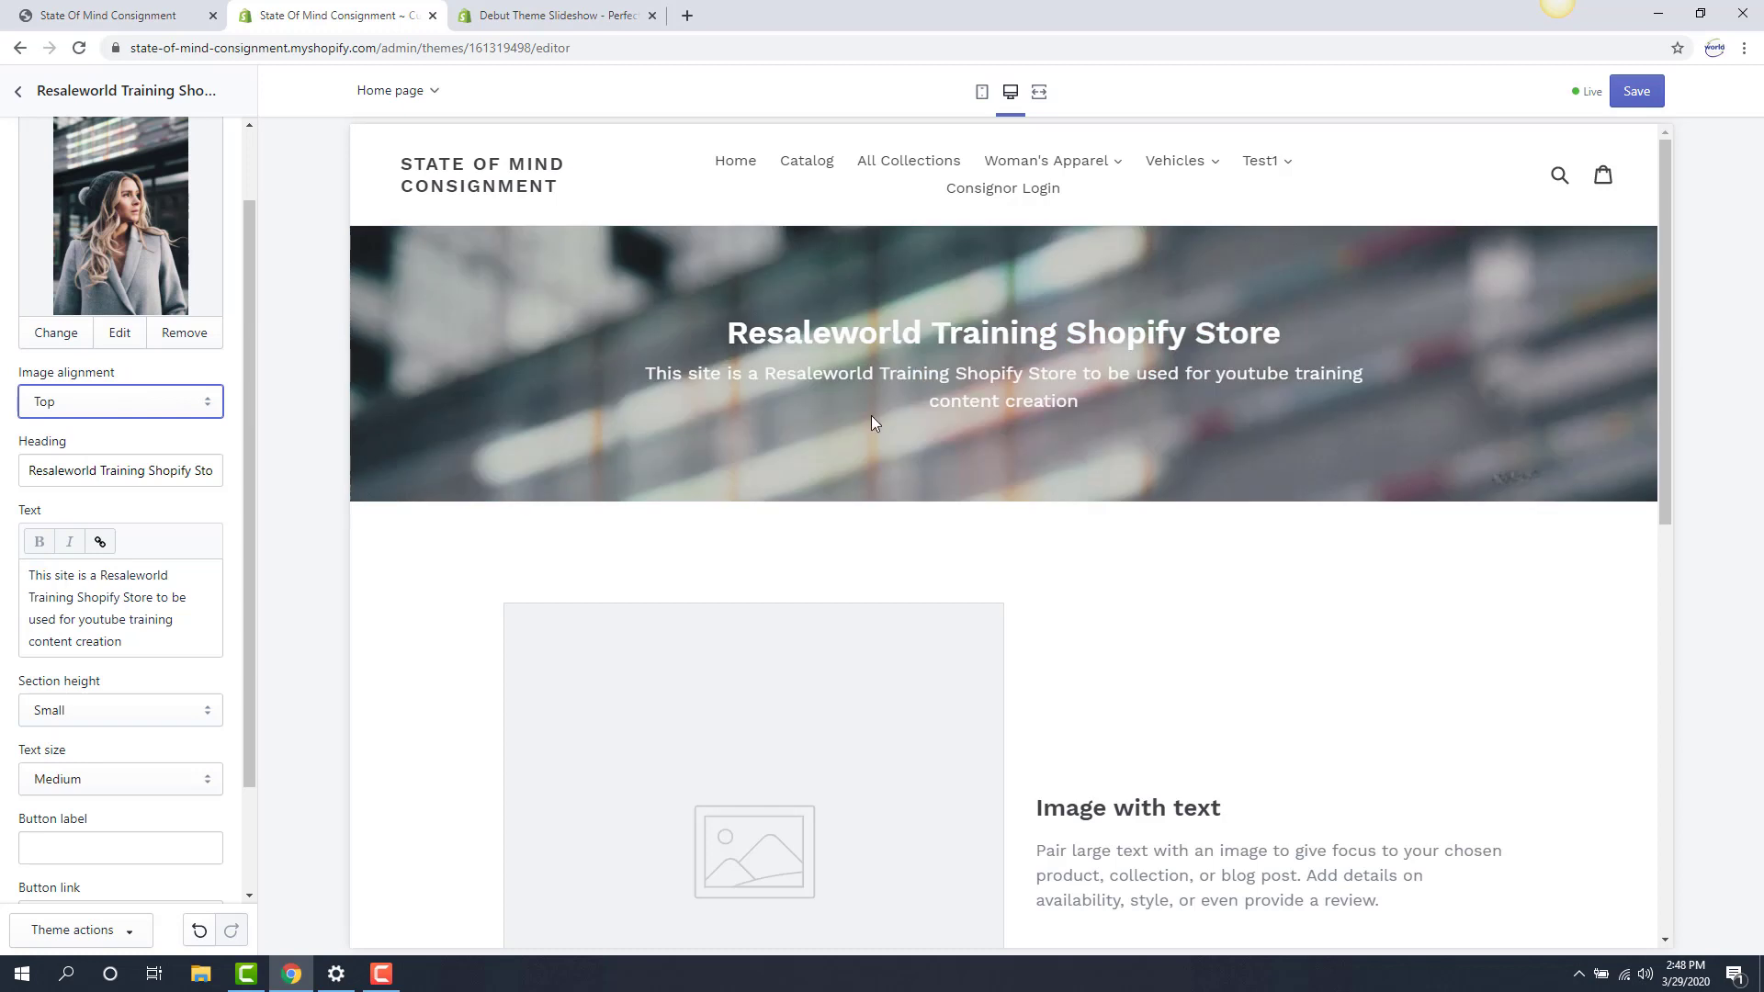
click(105, 402)
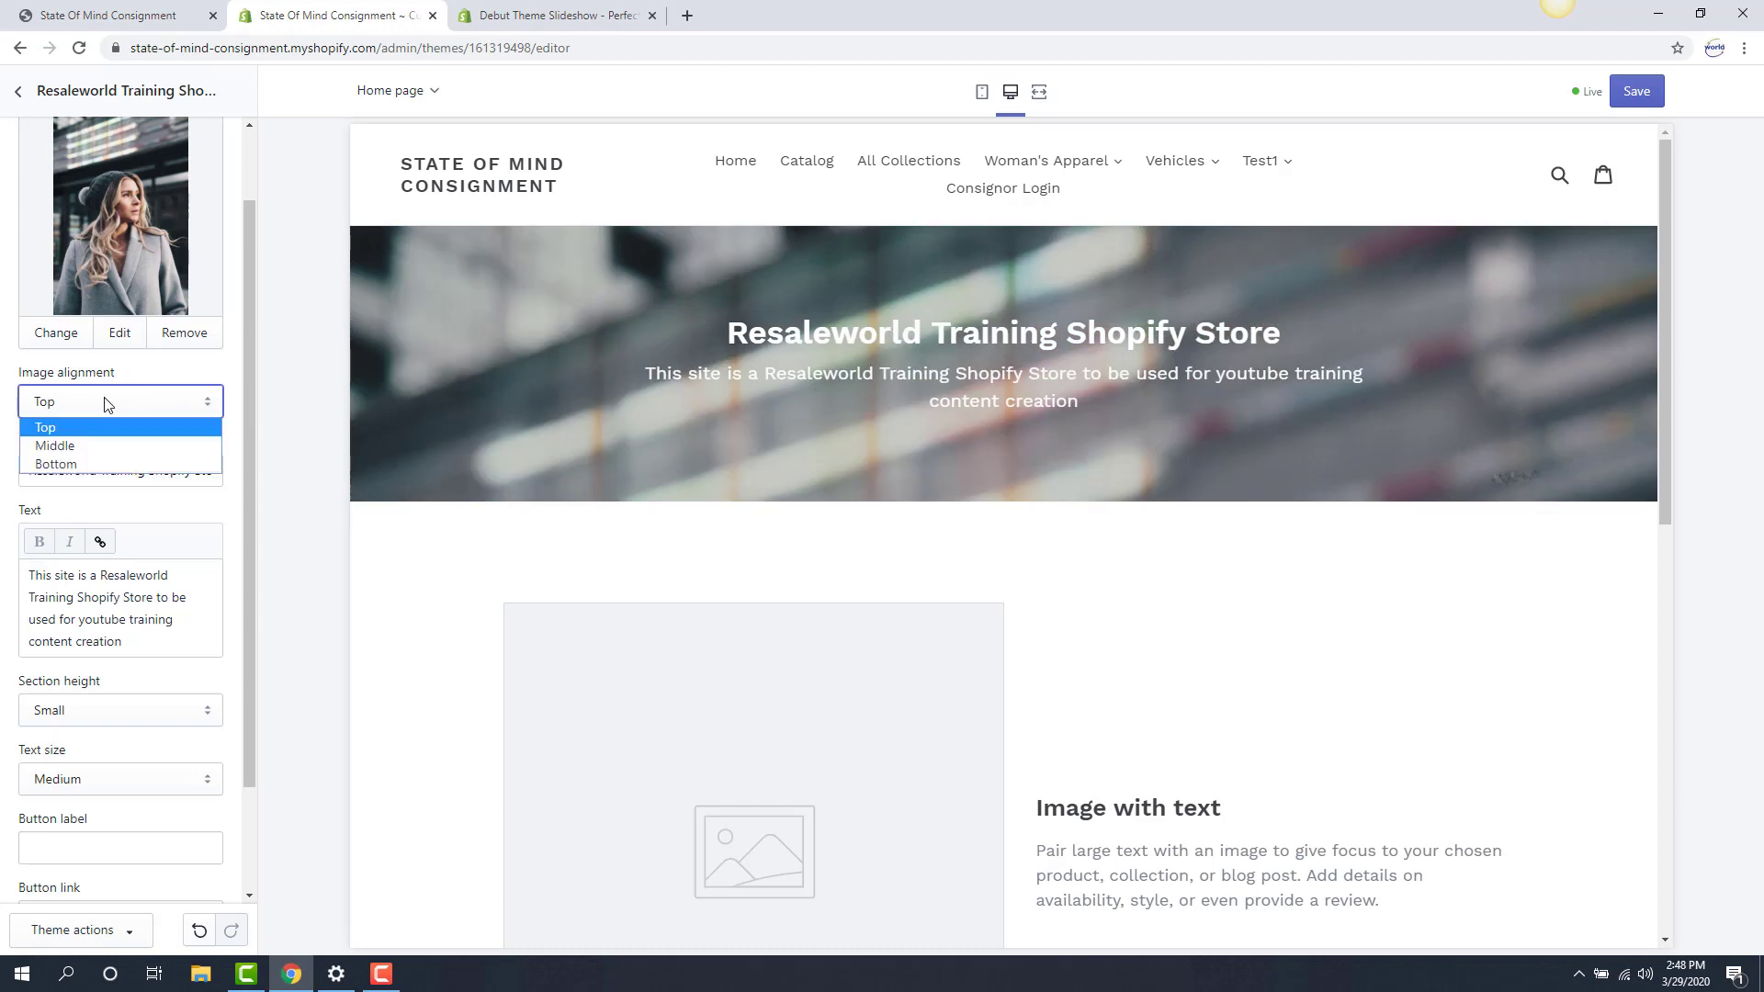
click(85, 445)
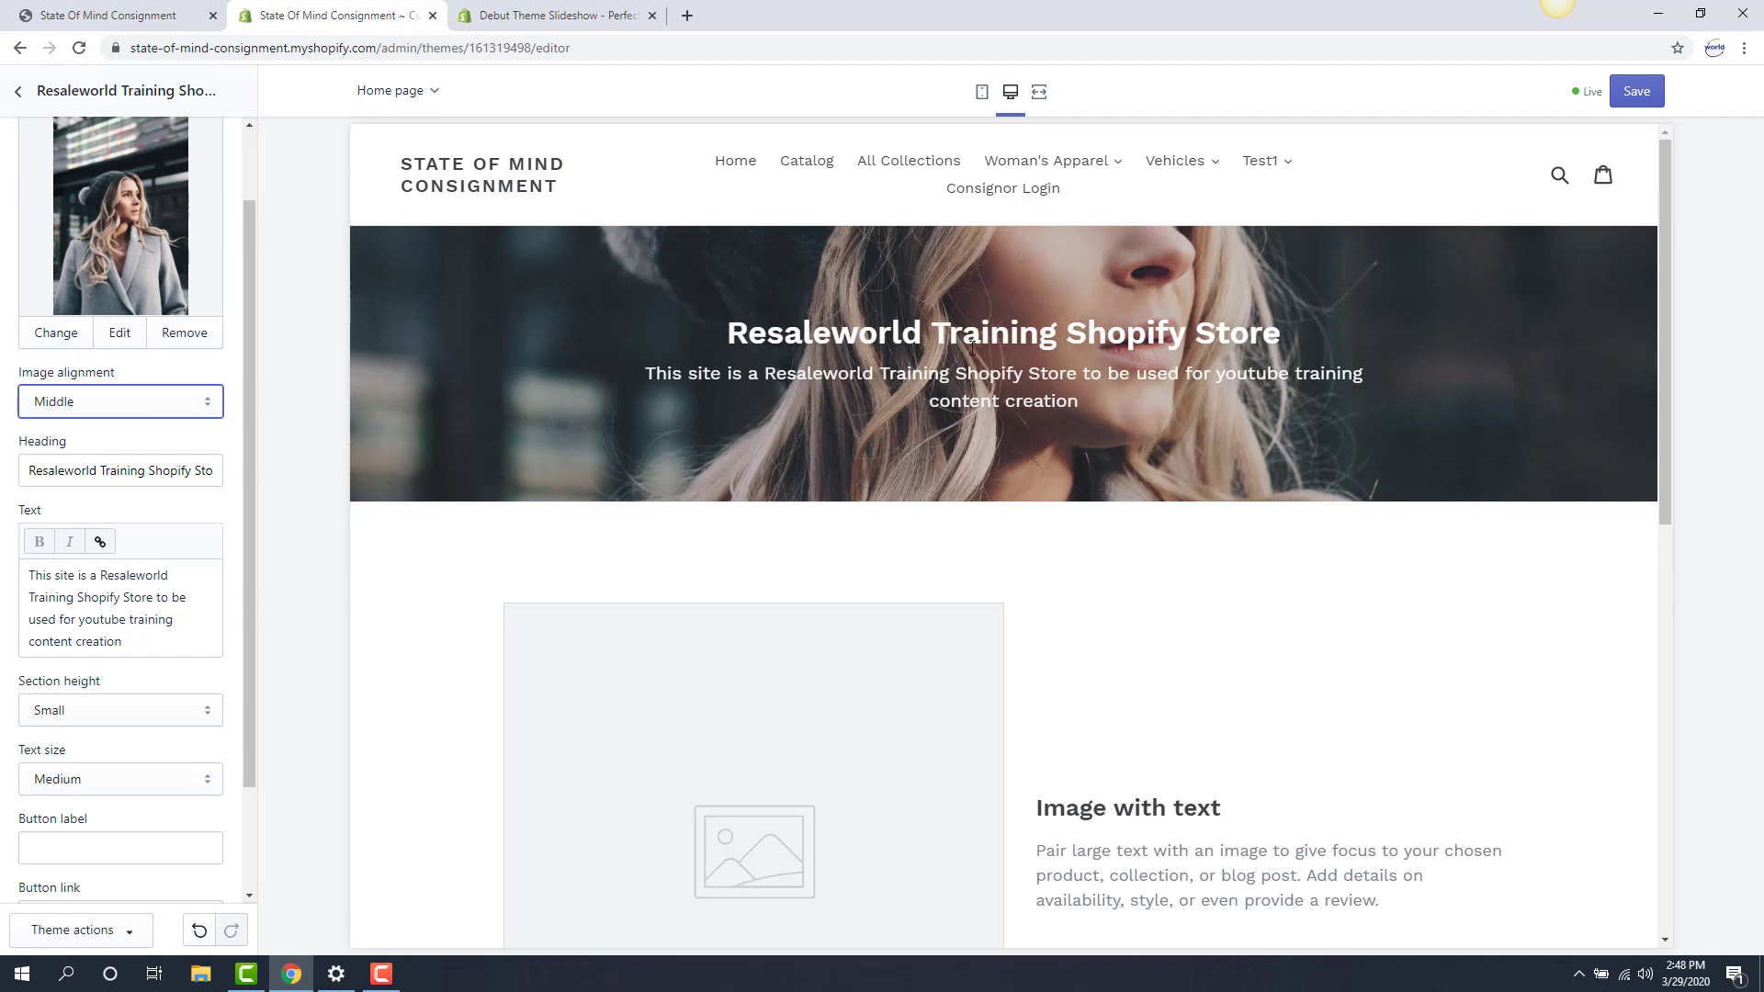
click(92, 398)
click(85, 462)
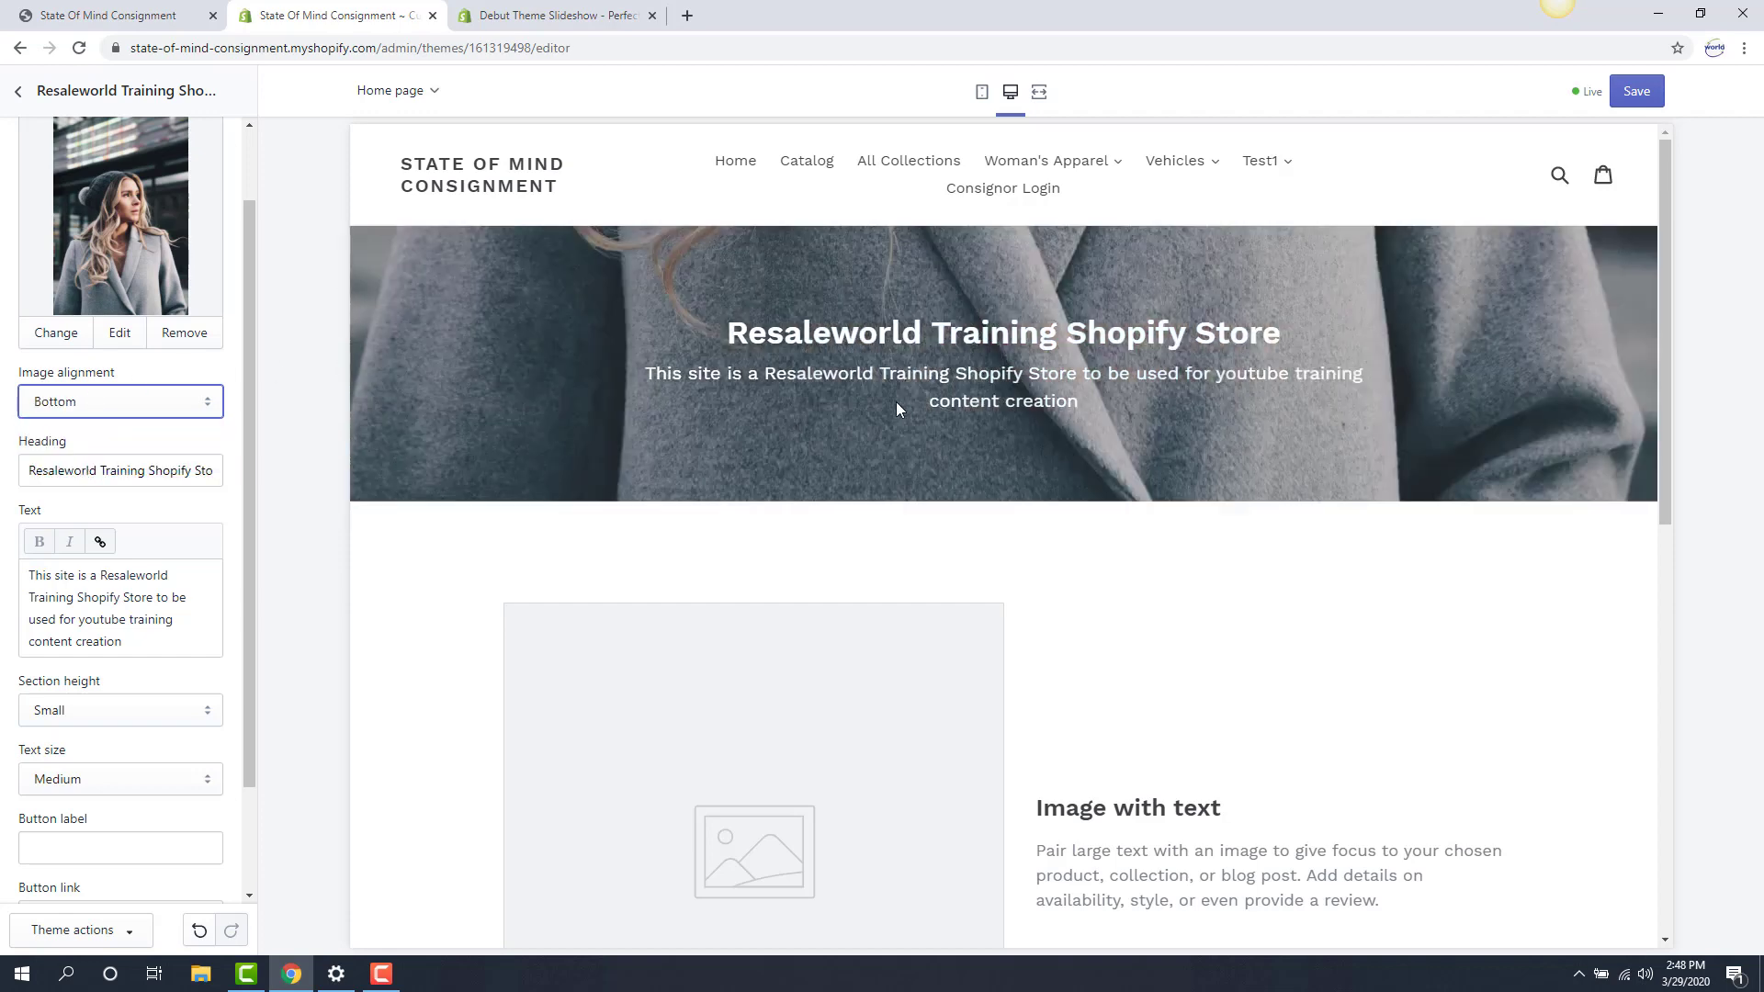
click(91, 402)
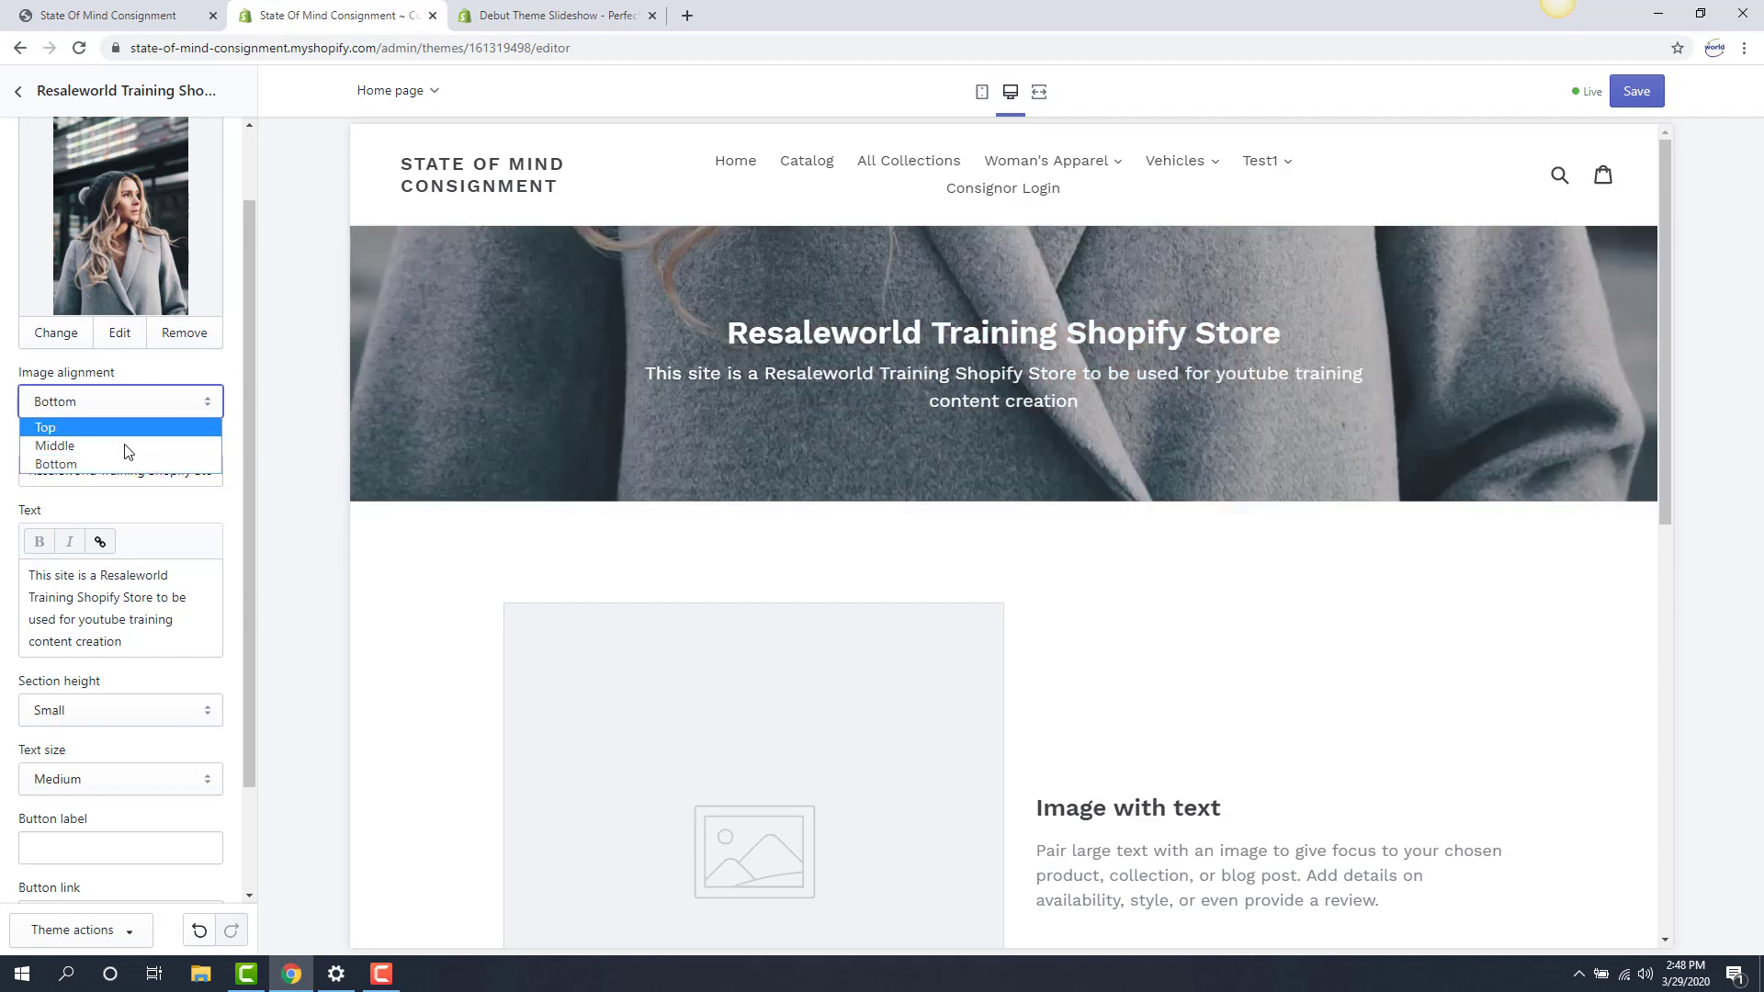
click(84, 445)
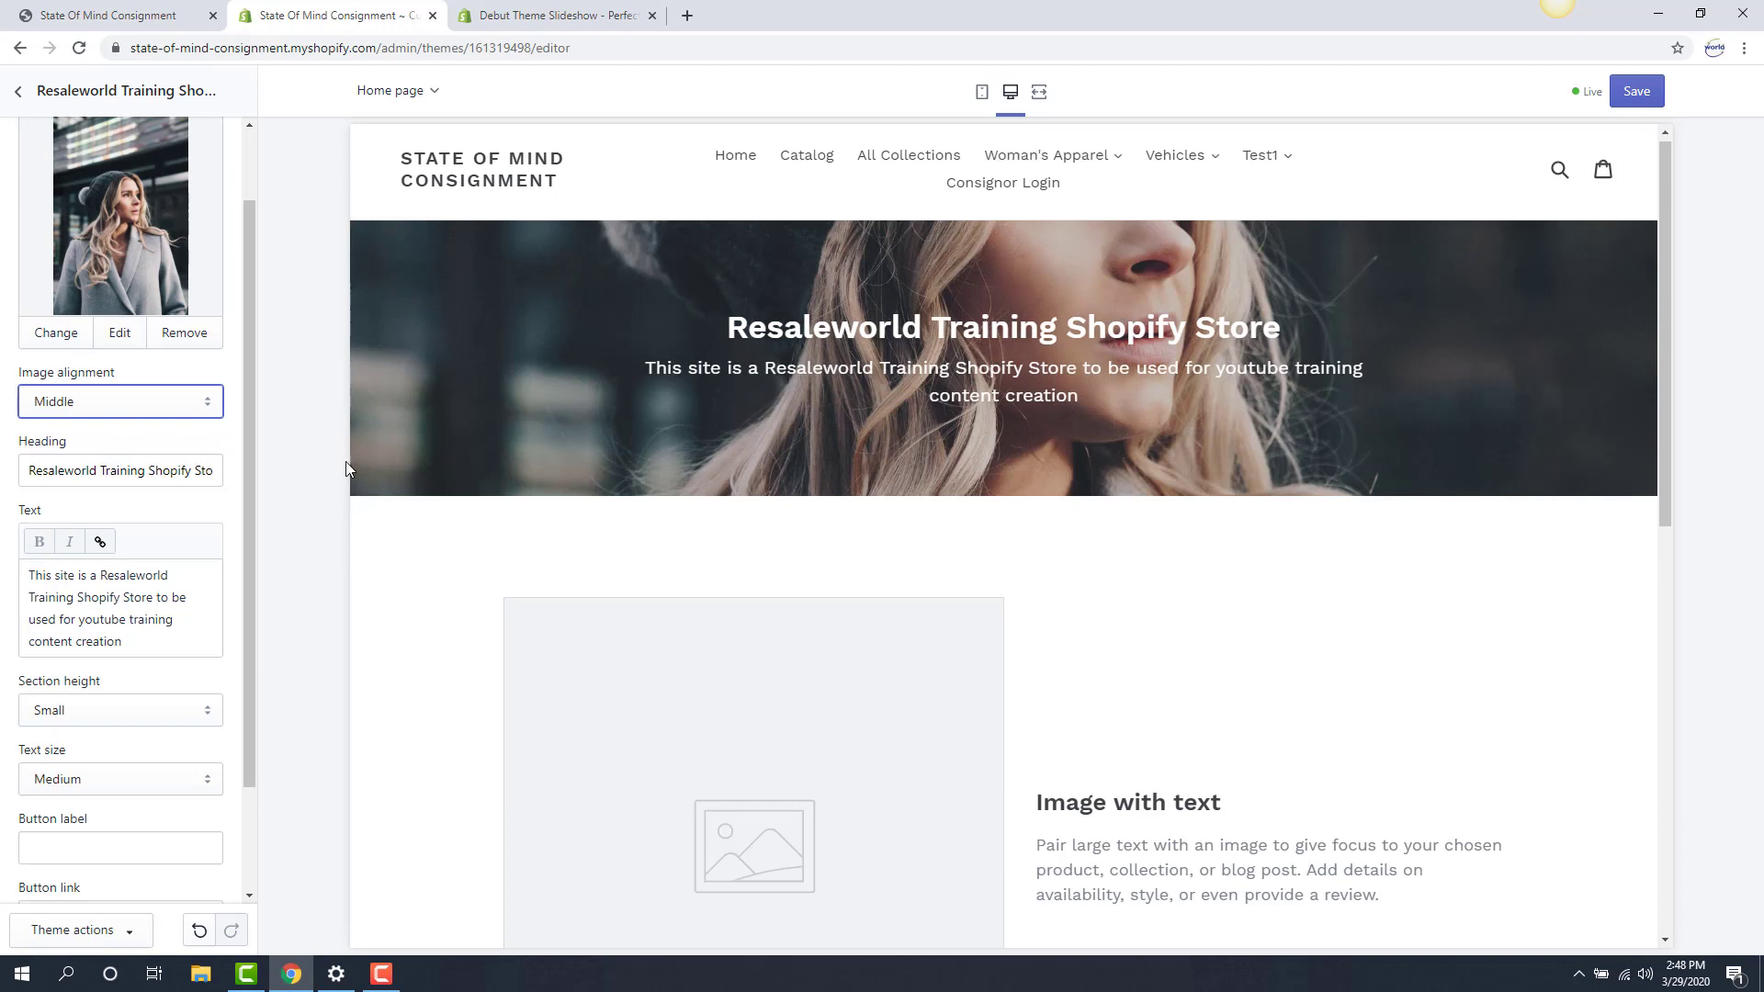
Replace the banner heading with "State Of Mind Consignment".
click(117, 470)
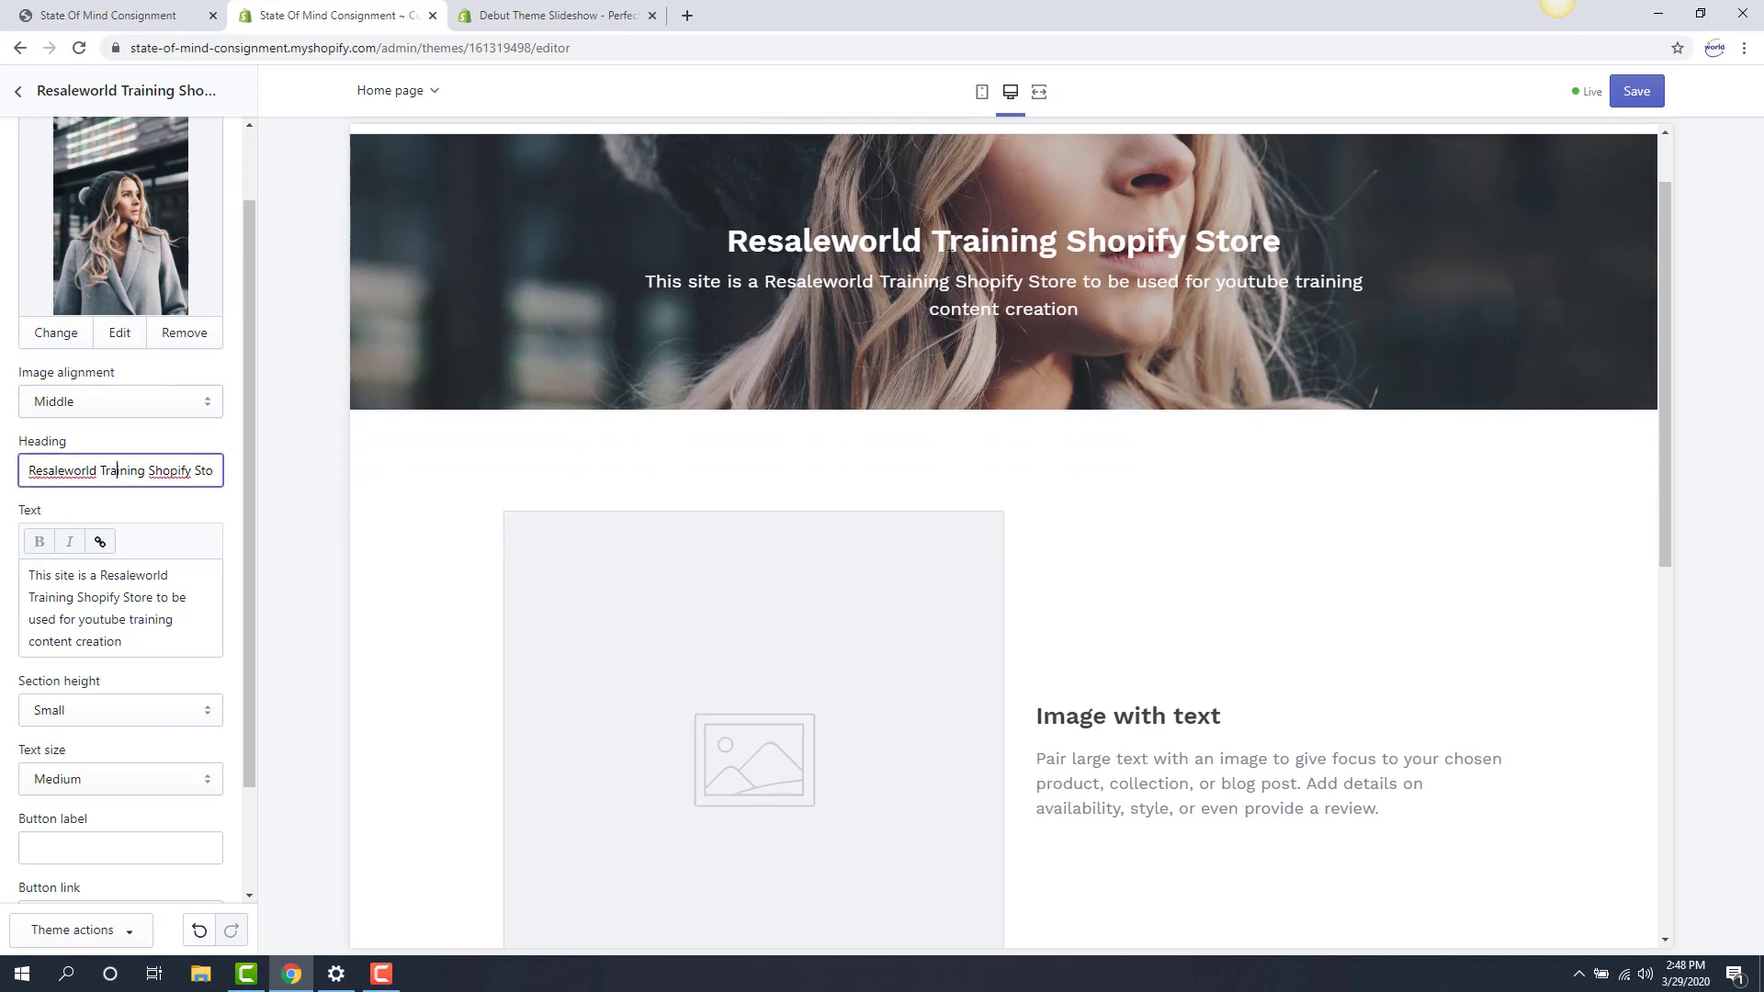
drag(30, 468, 358, 497)
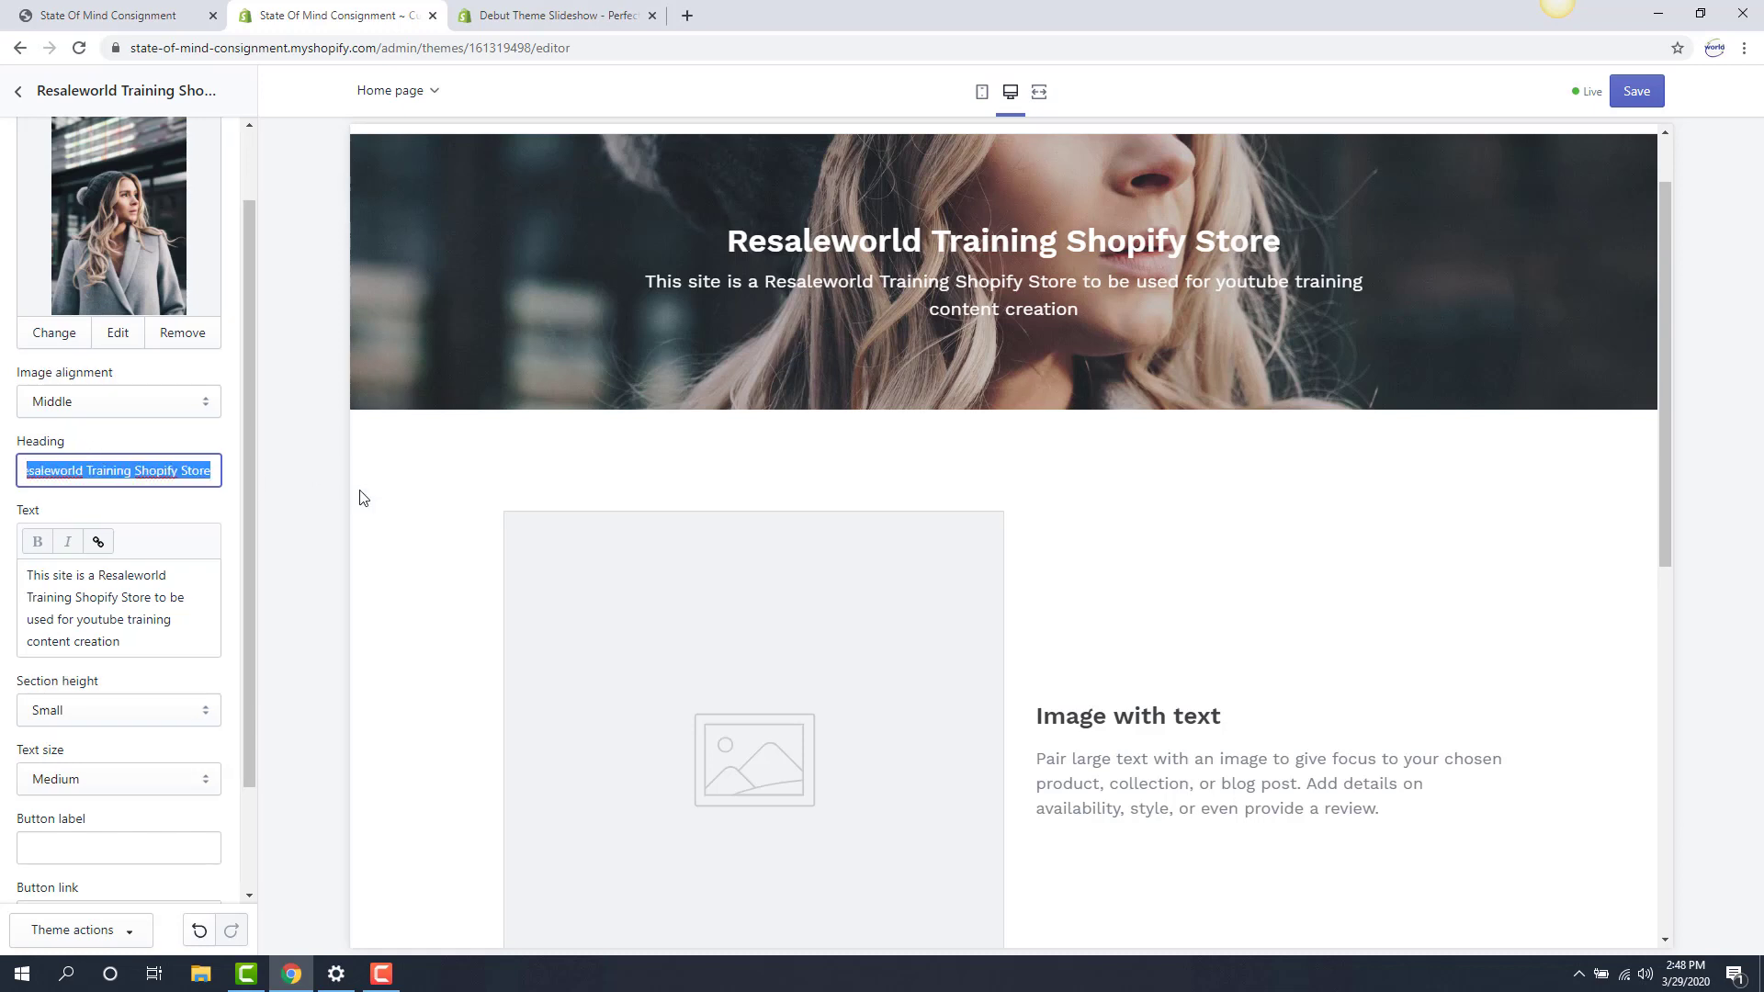
key(BackSpace)
text(S)
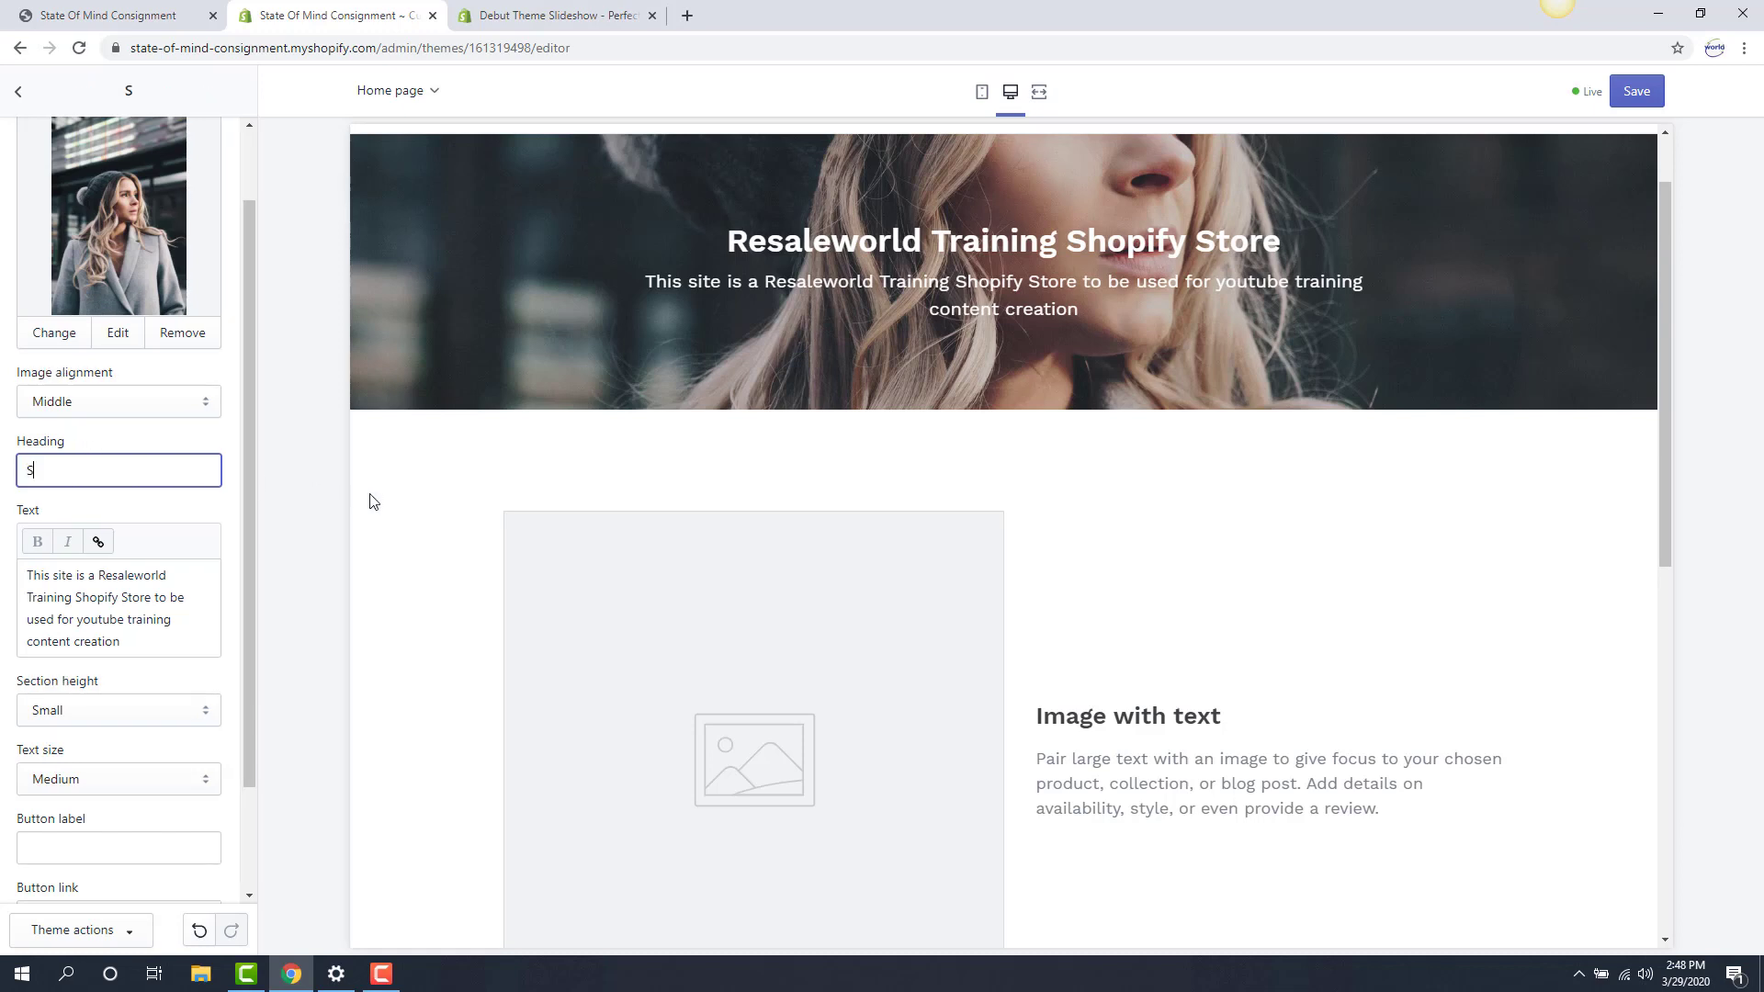
text(tate Of Mind Consignment)
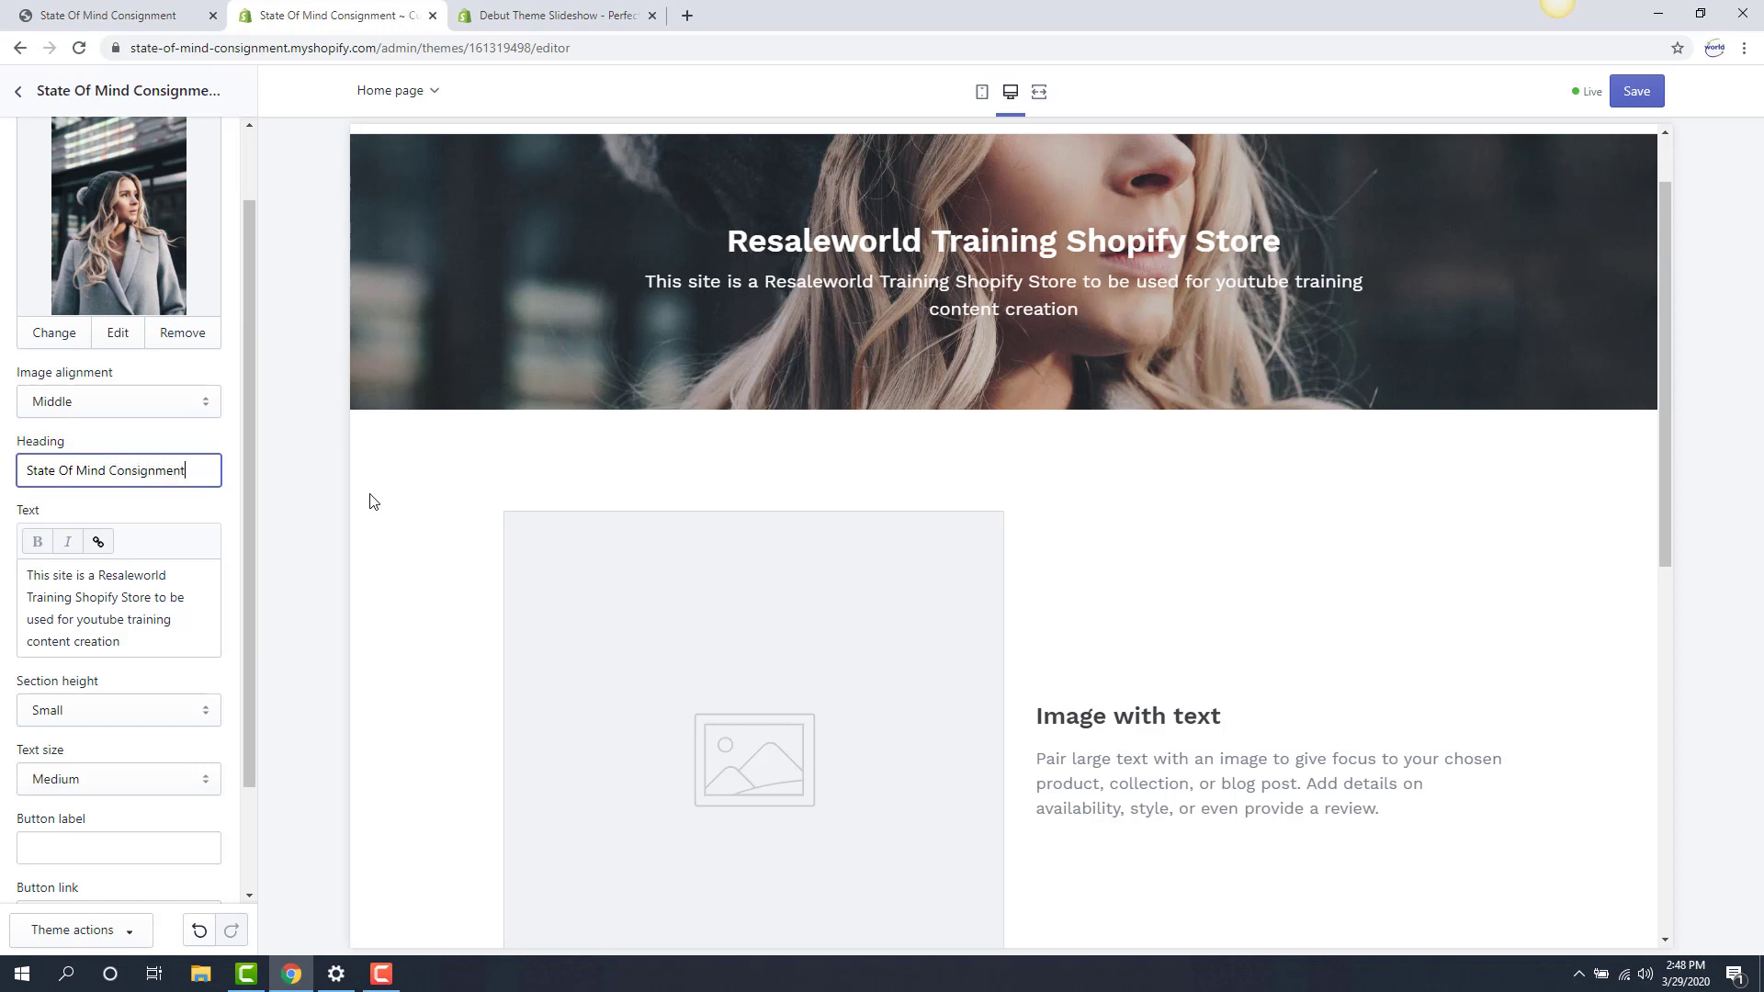
key(Tab)
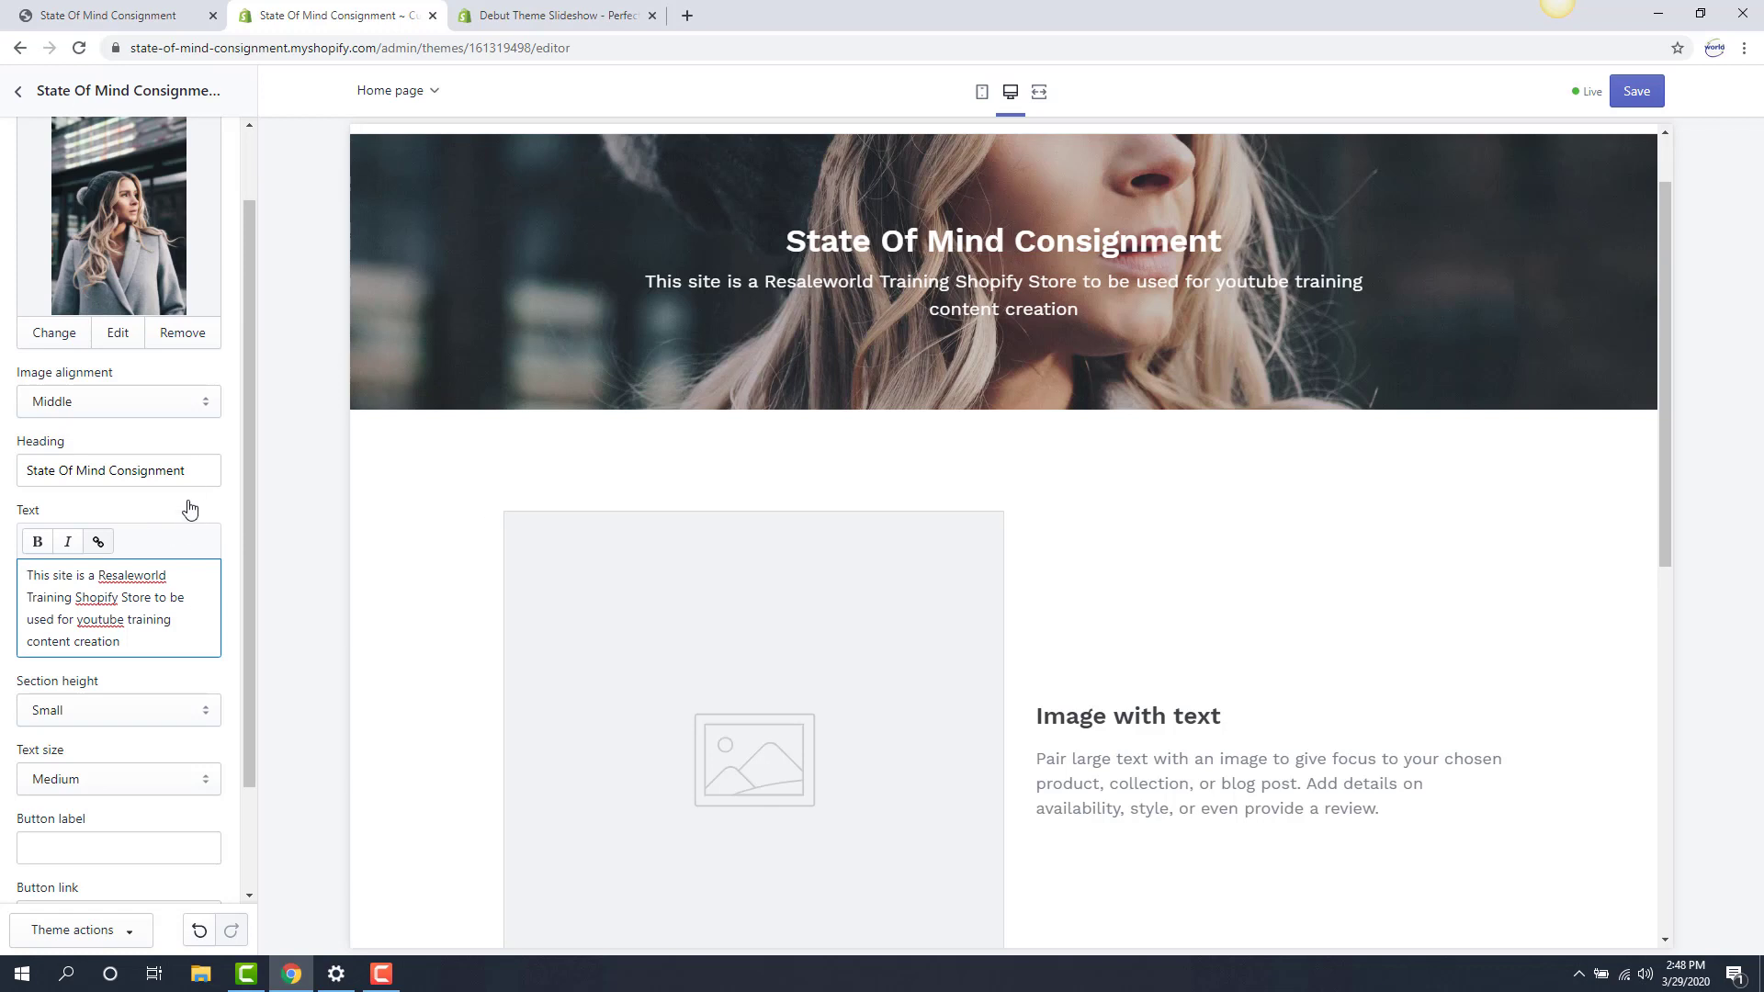
Set the banner heading to "Resaleworld Training Site".
drag(200, 467, 21, 467)
text(Res)
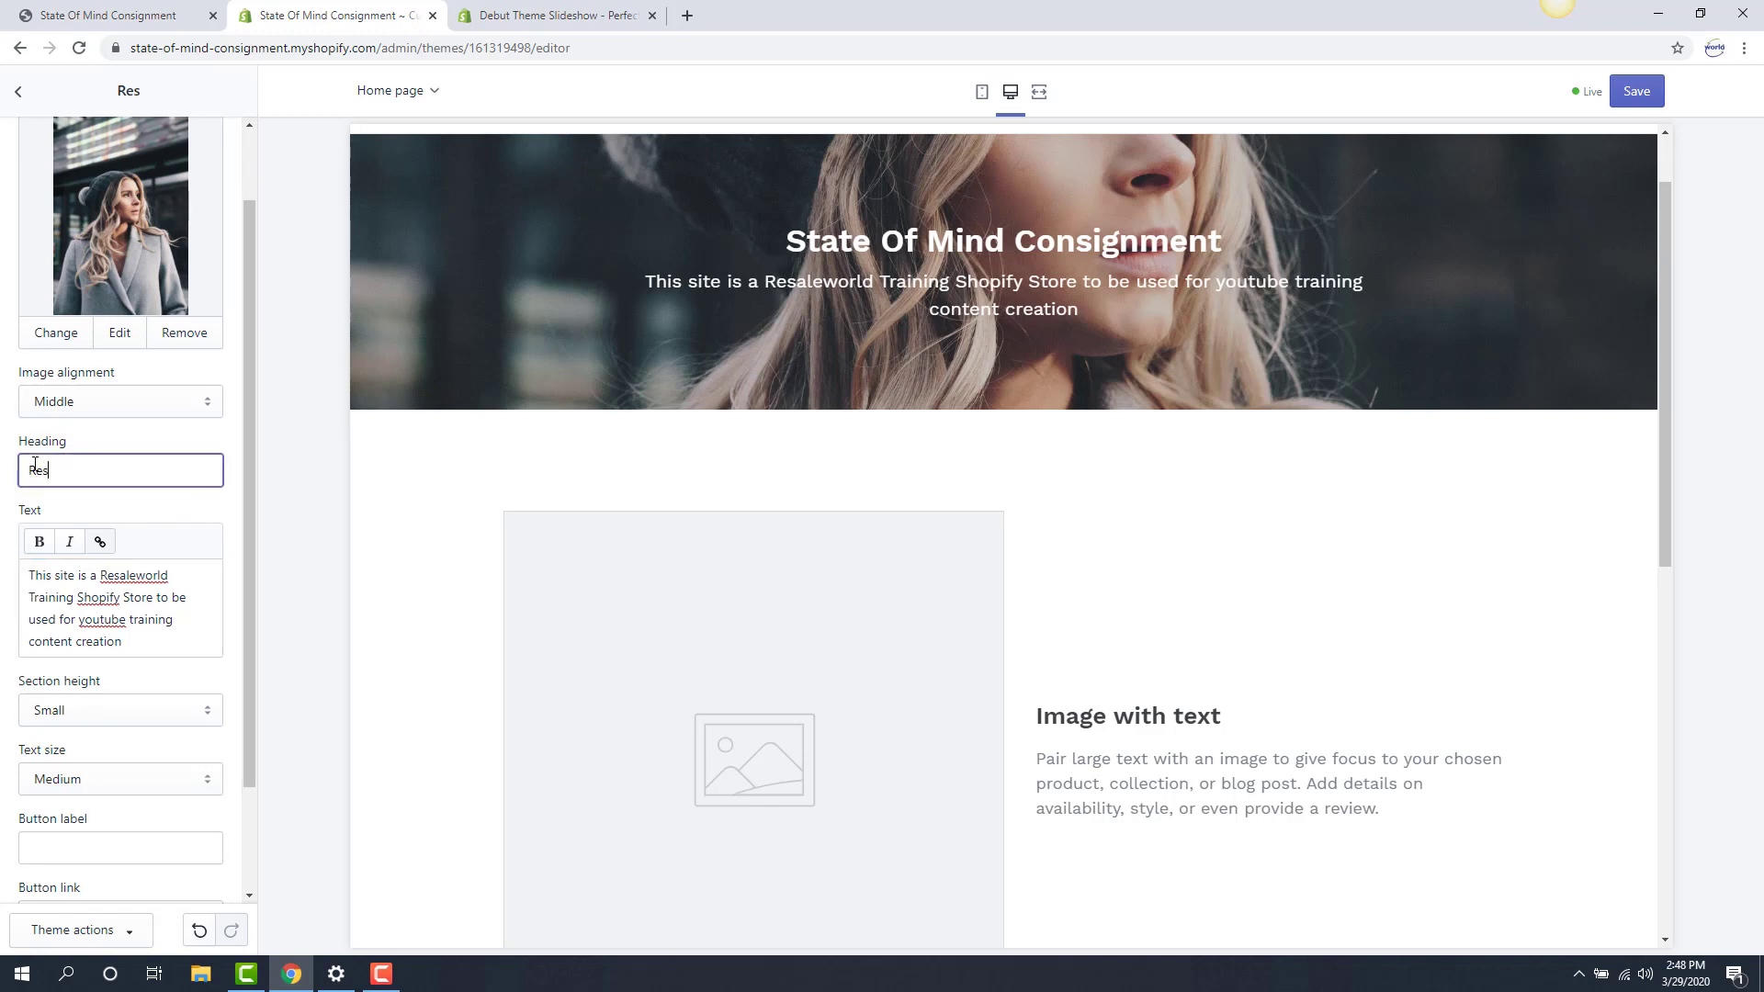
text(aleworld Training)
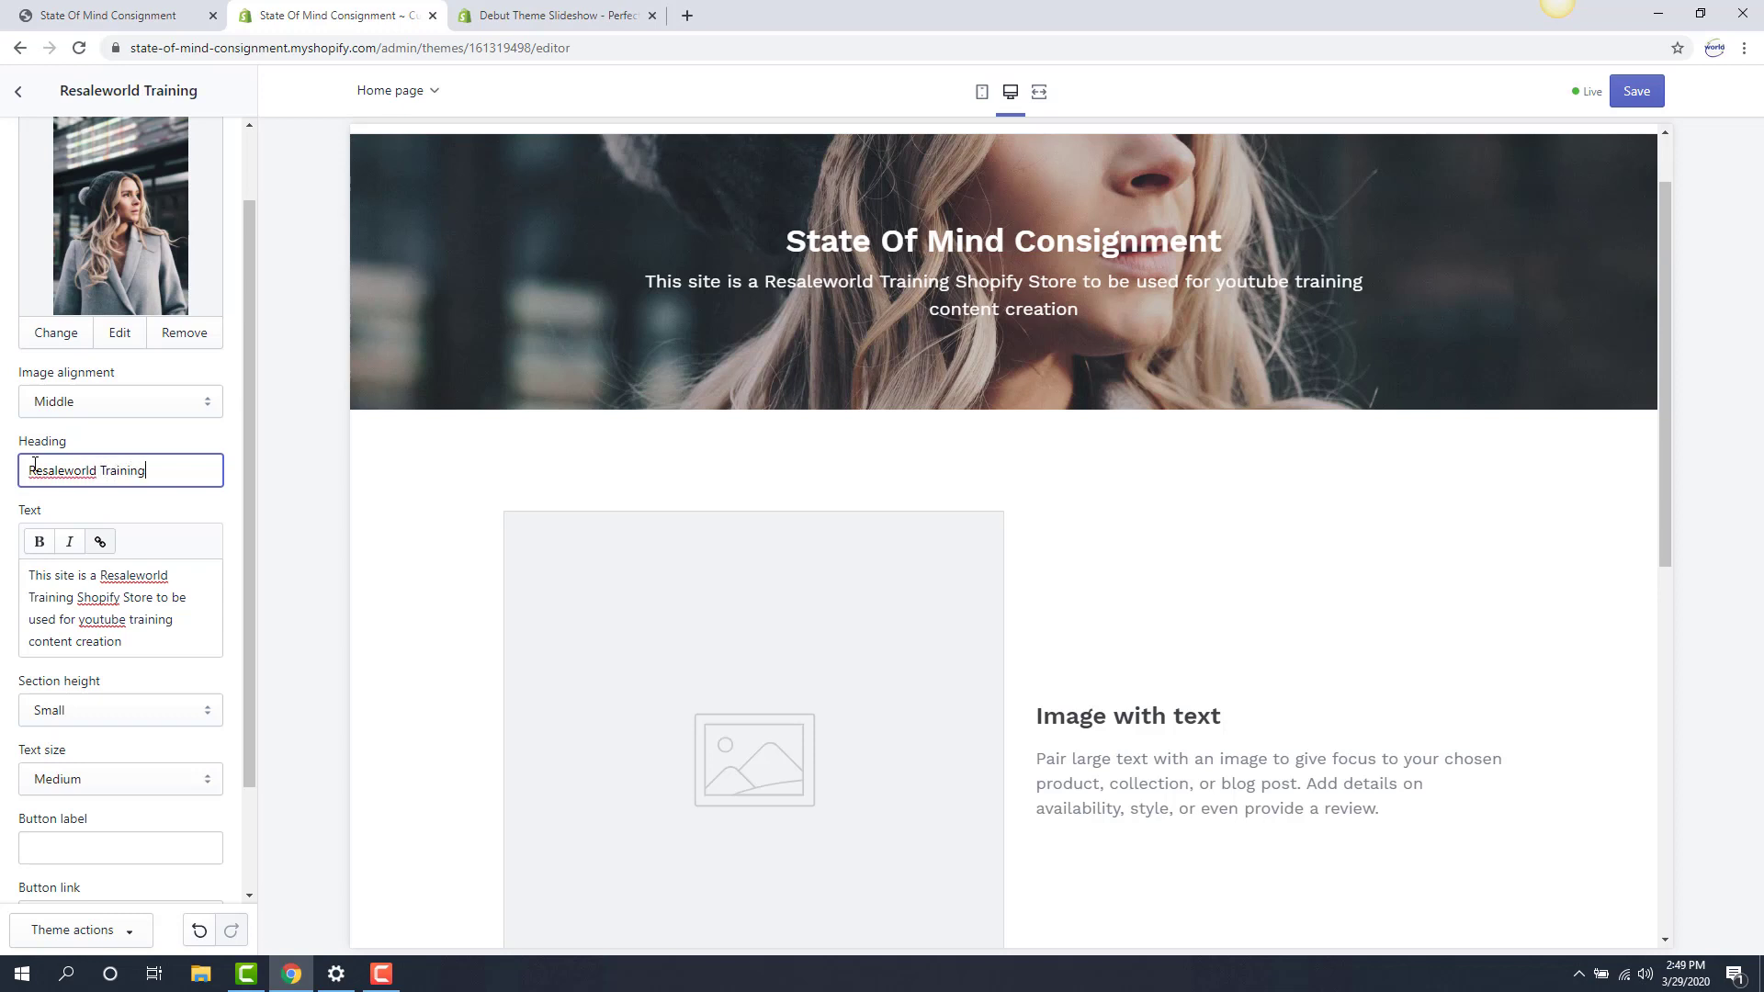
text( Site)
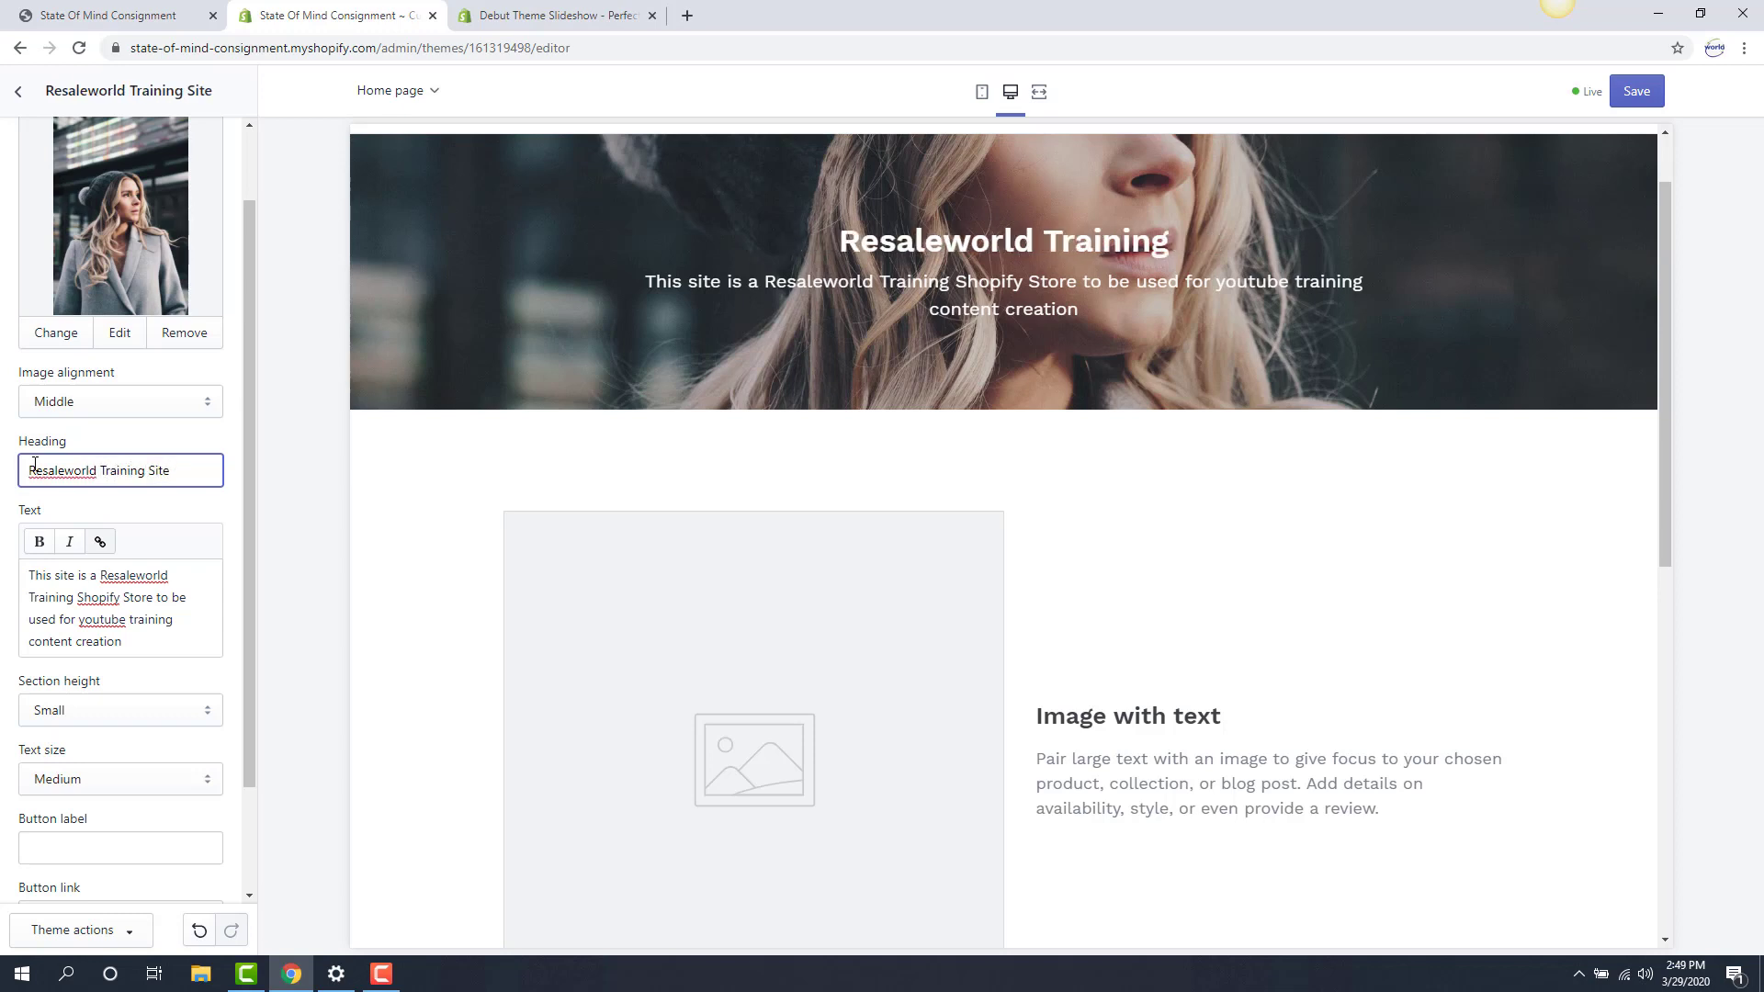
key(Tab)
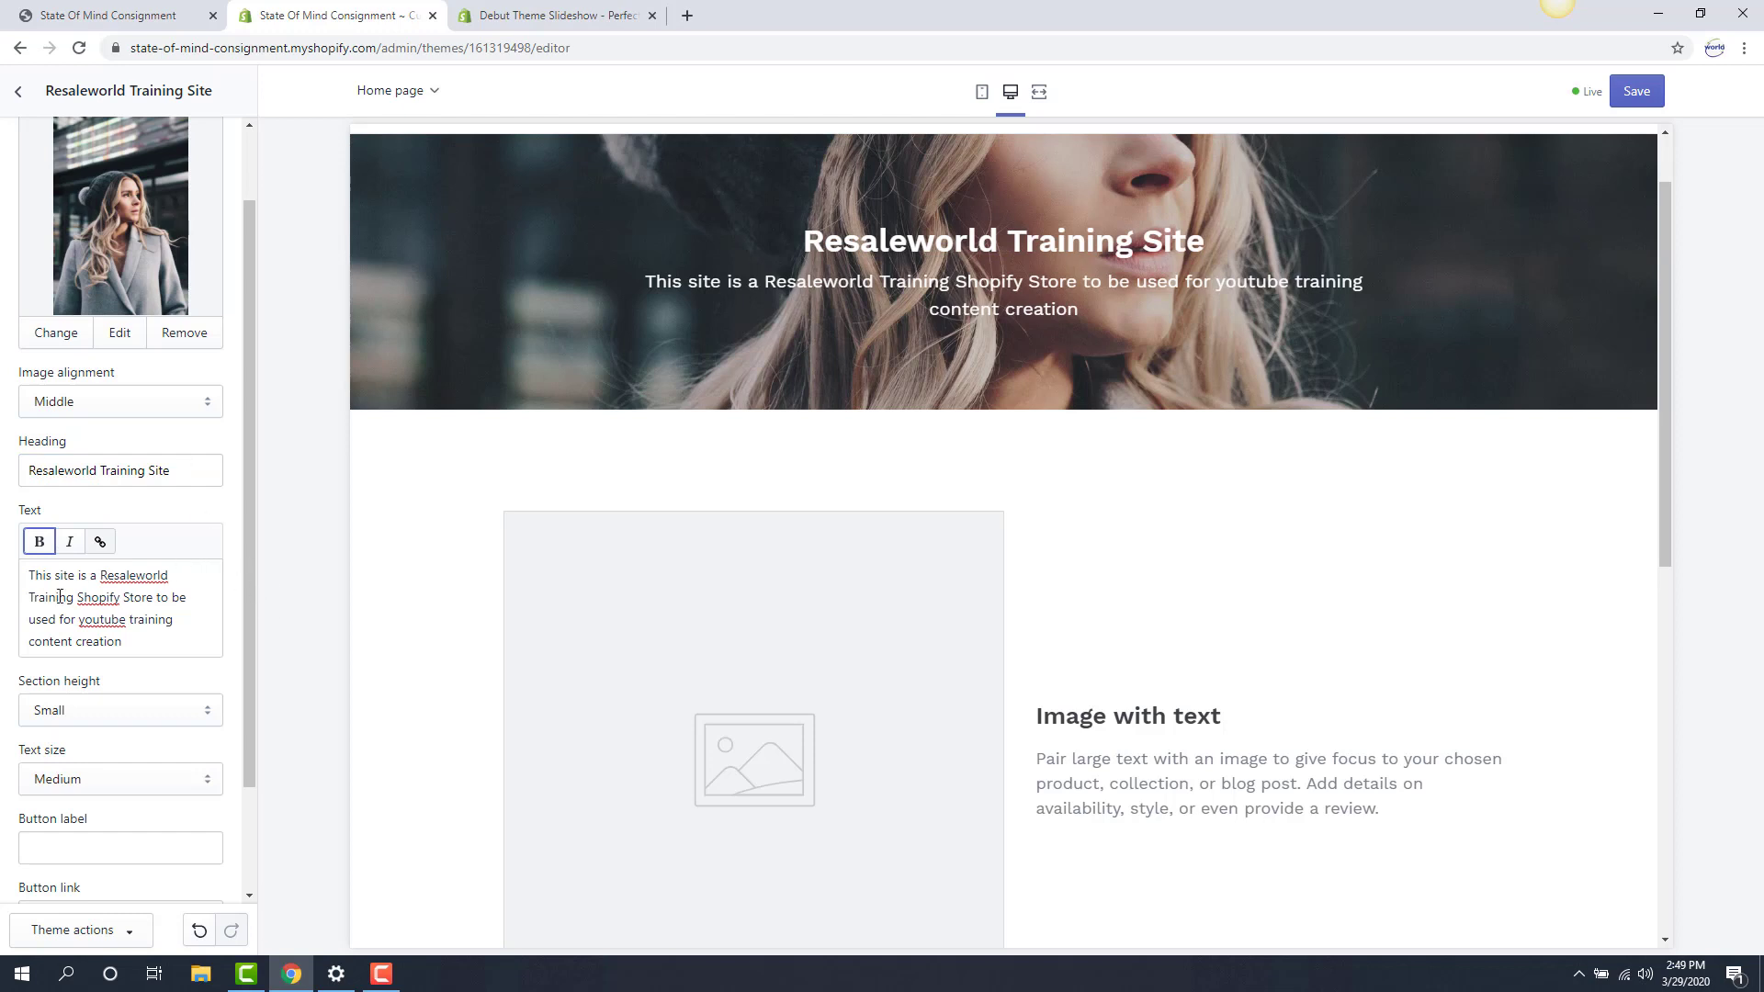
Highlight the banner's descriptive text in its settings and in the page preview.
click(104, 622)
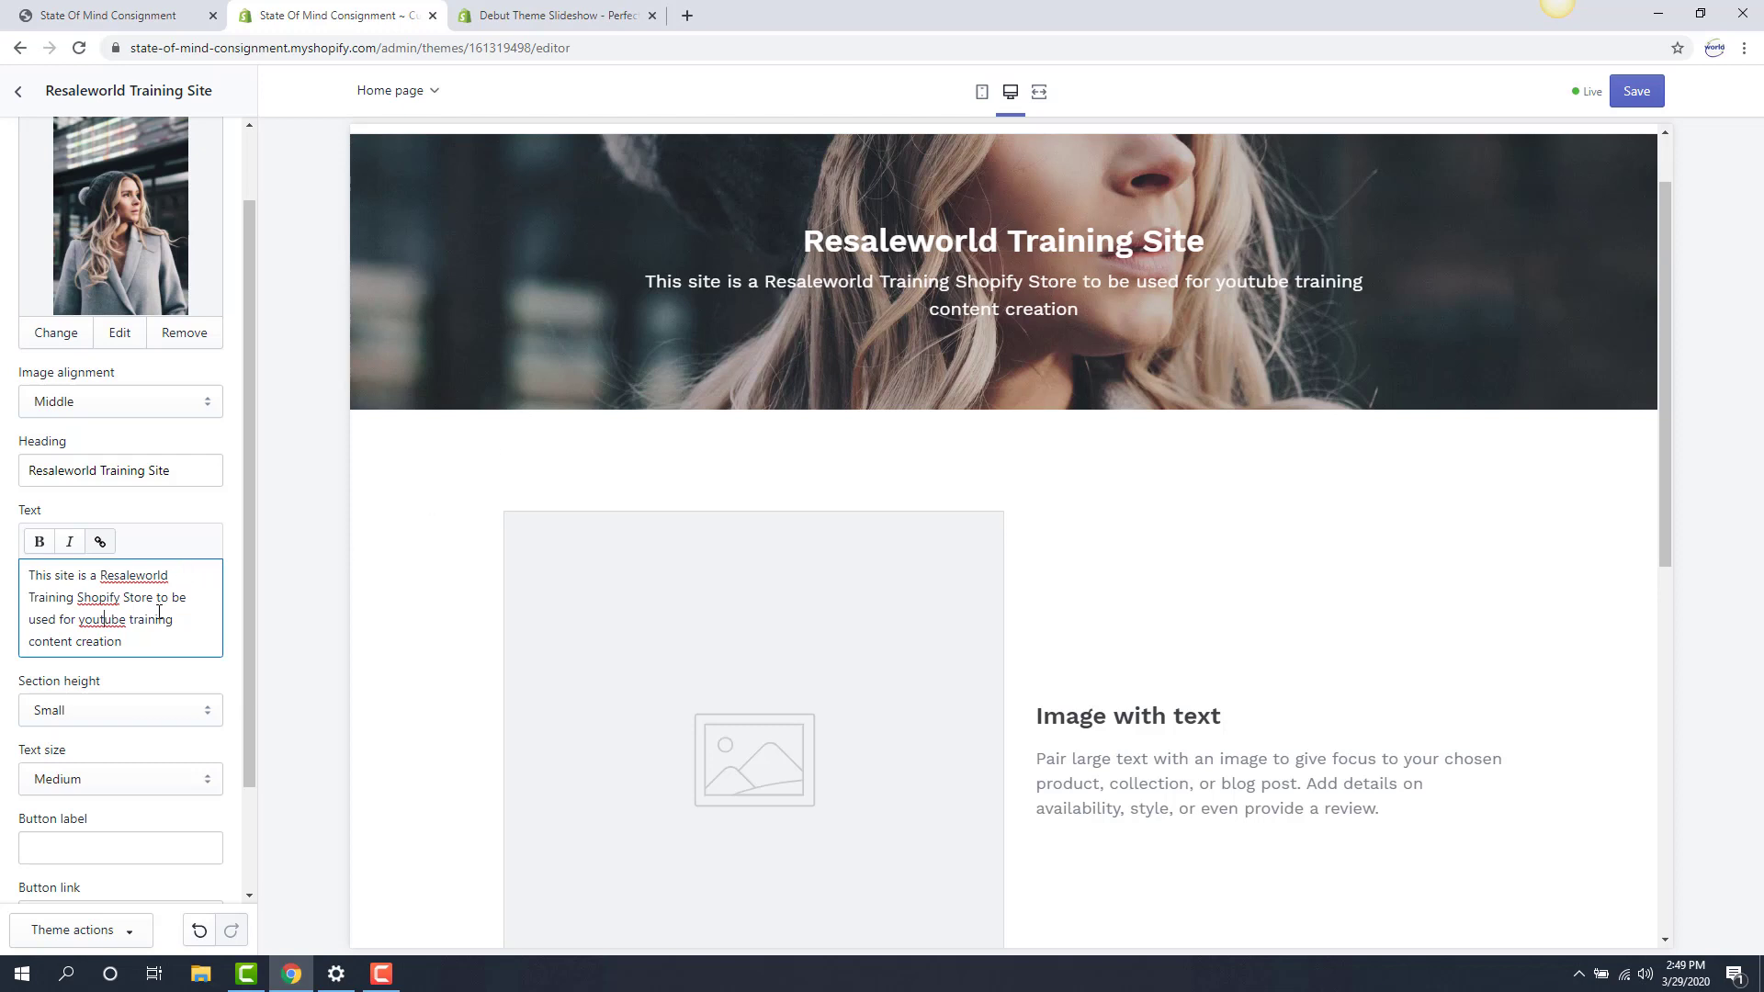
drag(162, 641, 221, 545)
click(1083, 306)
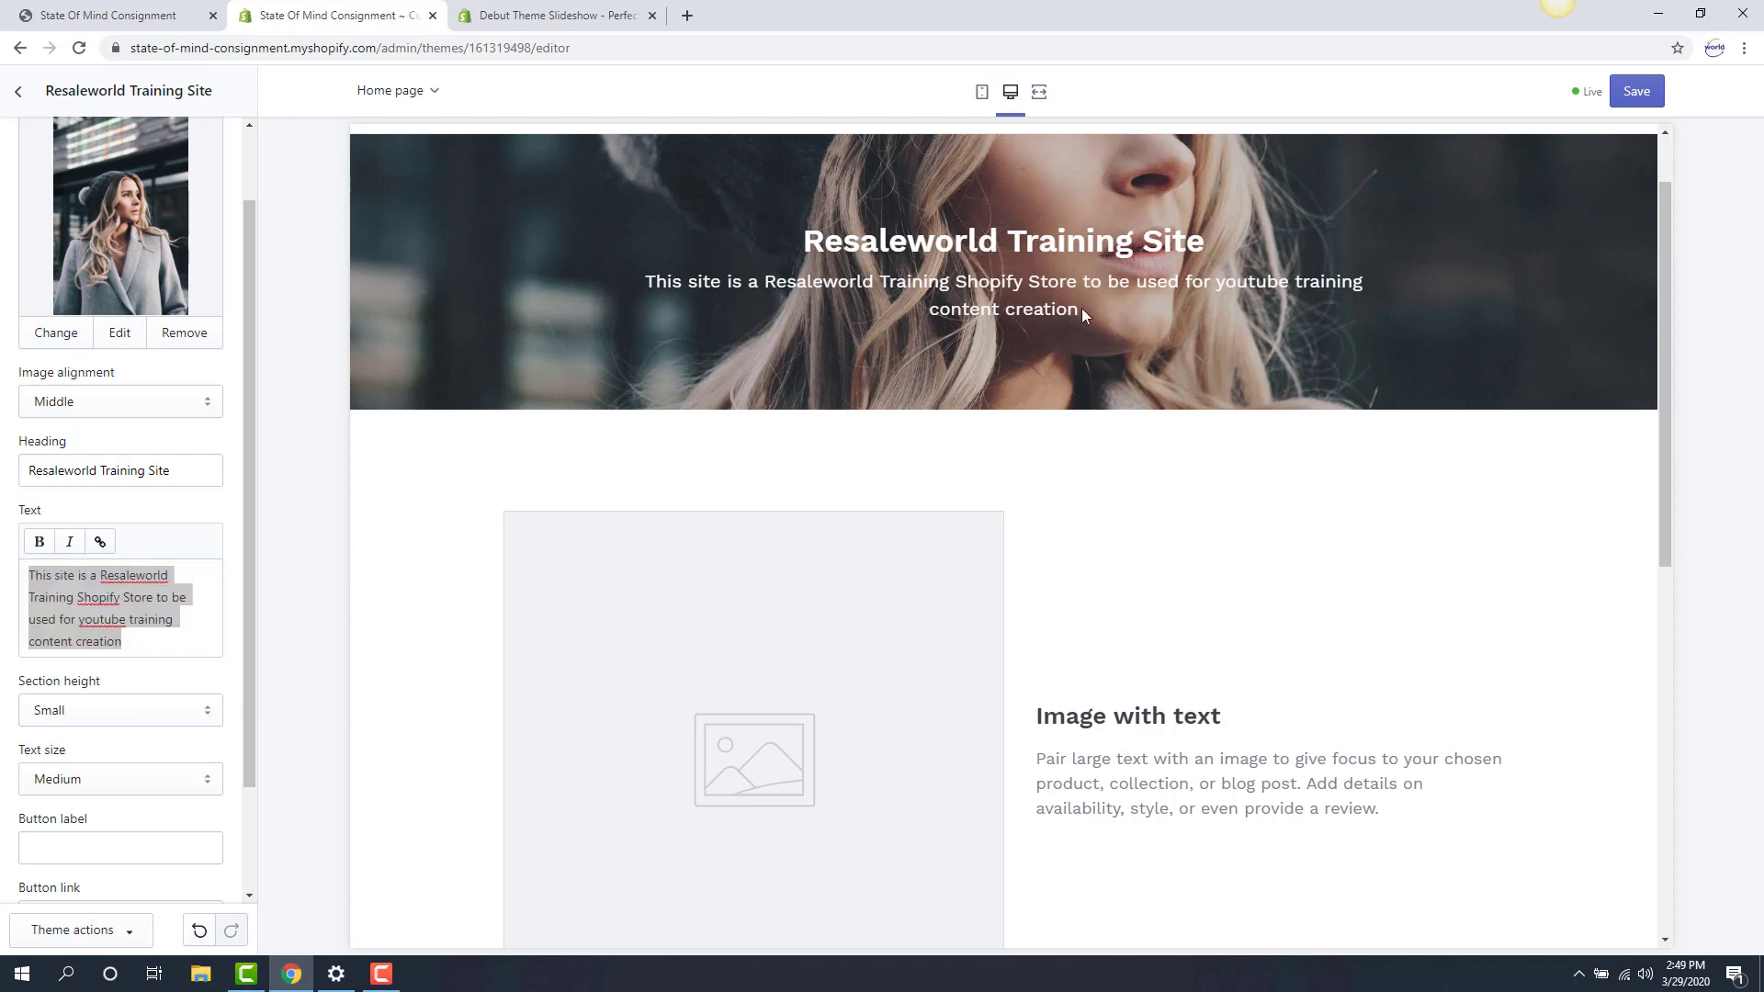
drag(1081, 312, 587, 294)
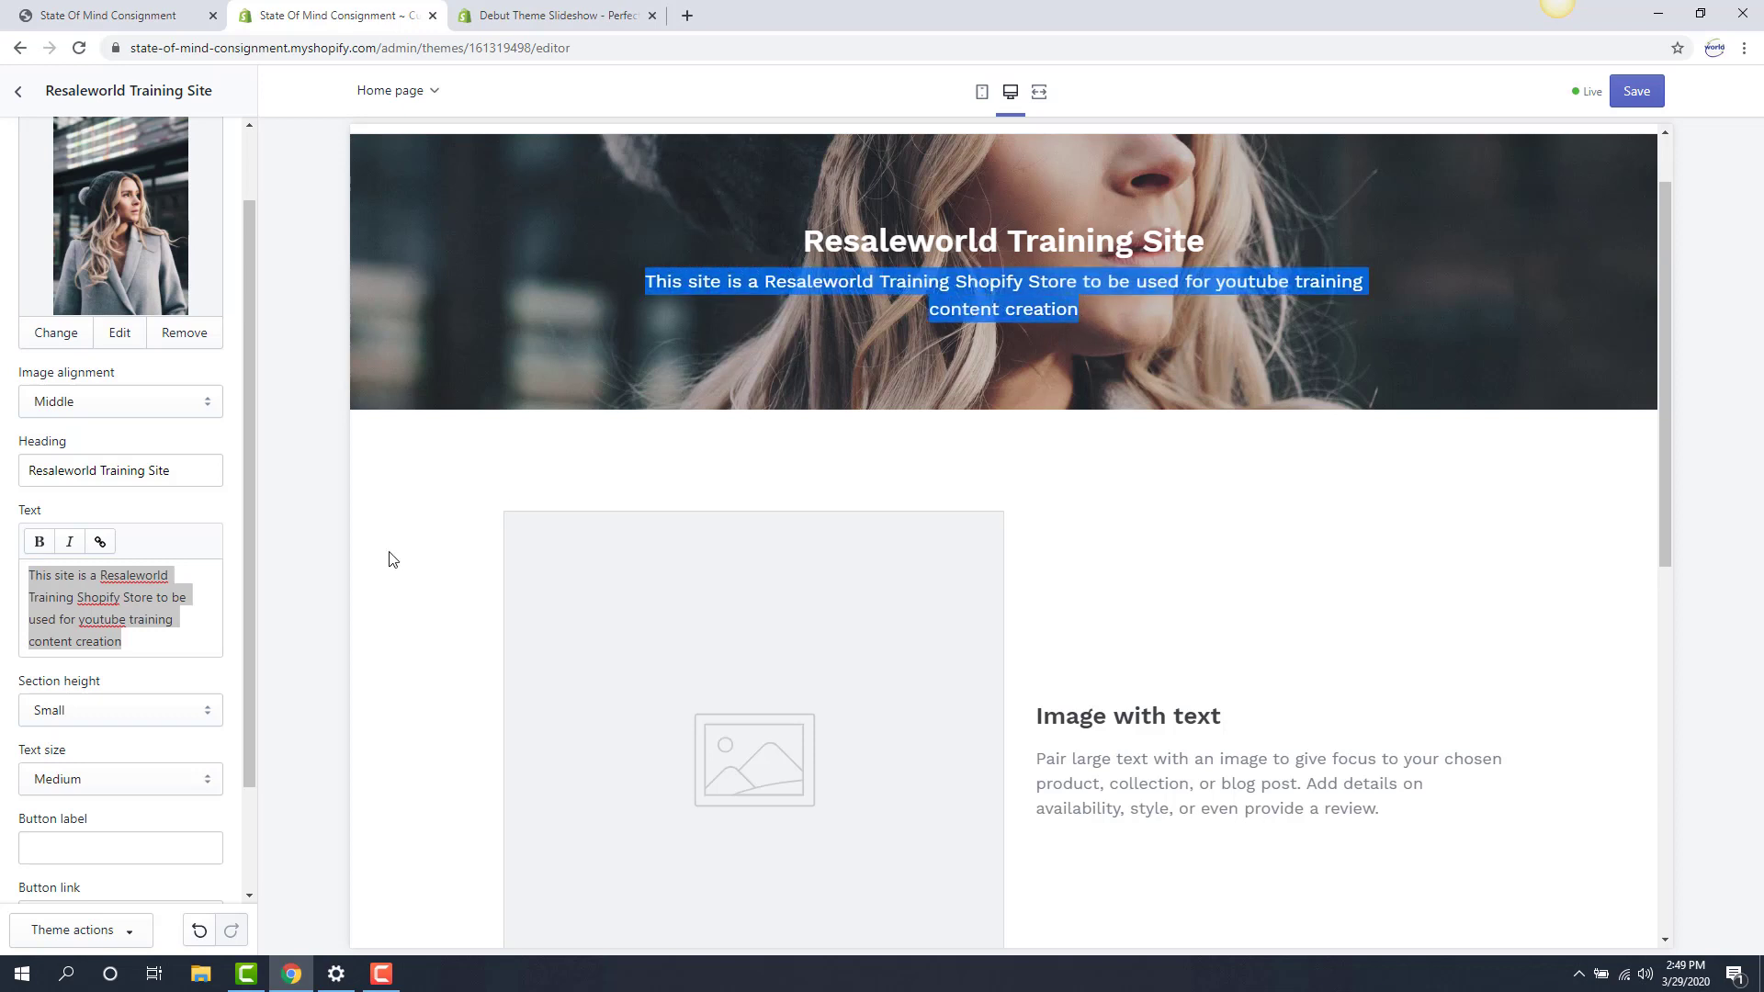
Set the banner's section height to Medium.
scroll(84, 640, down, 2)
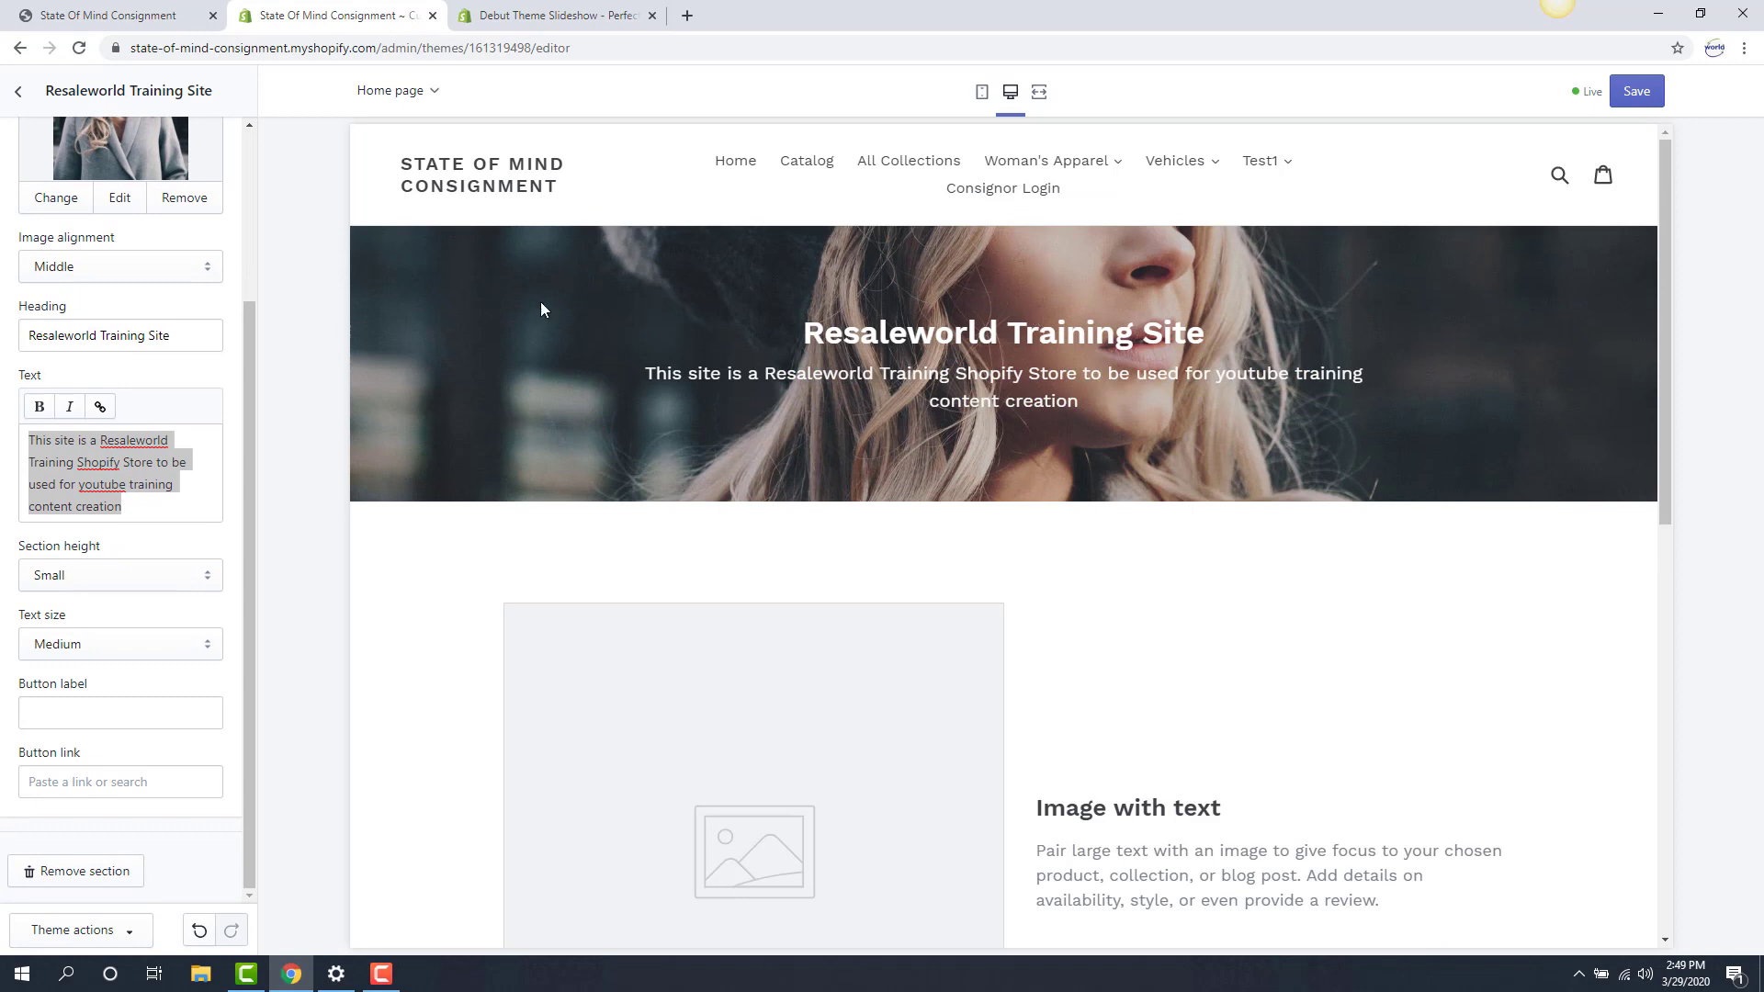
click(147, 584)
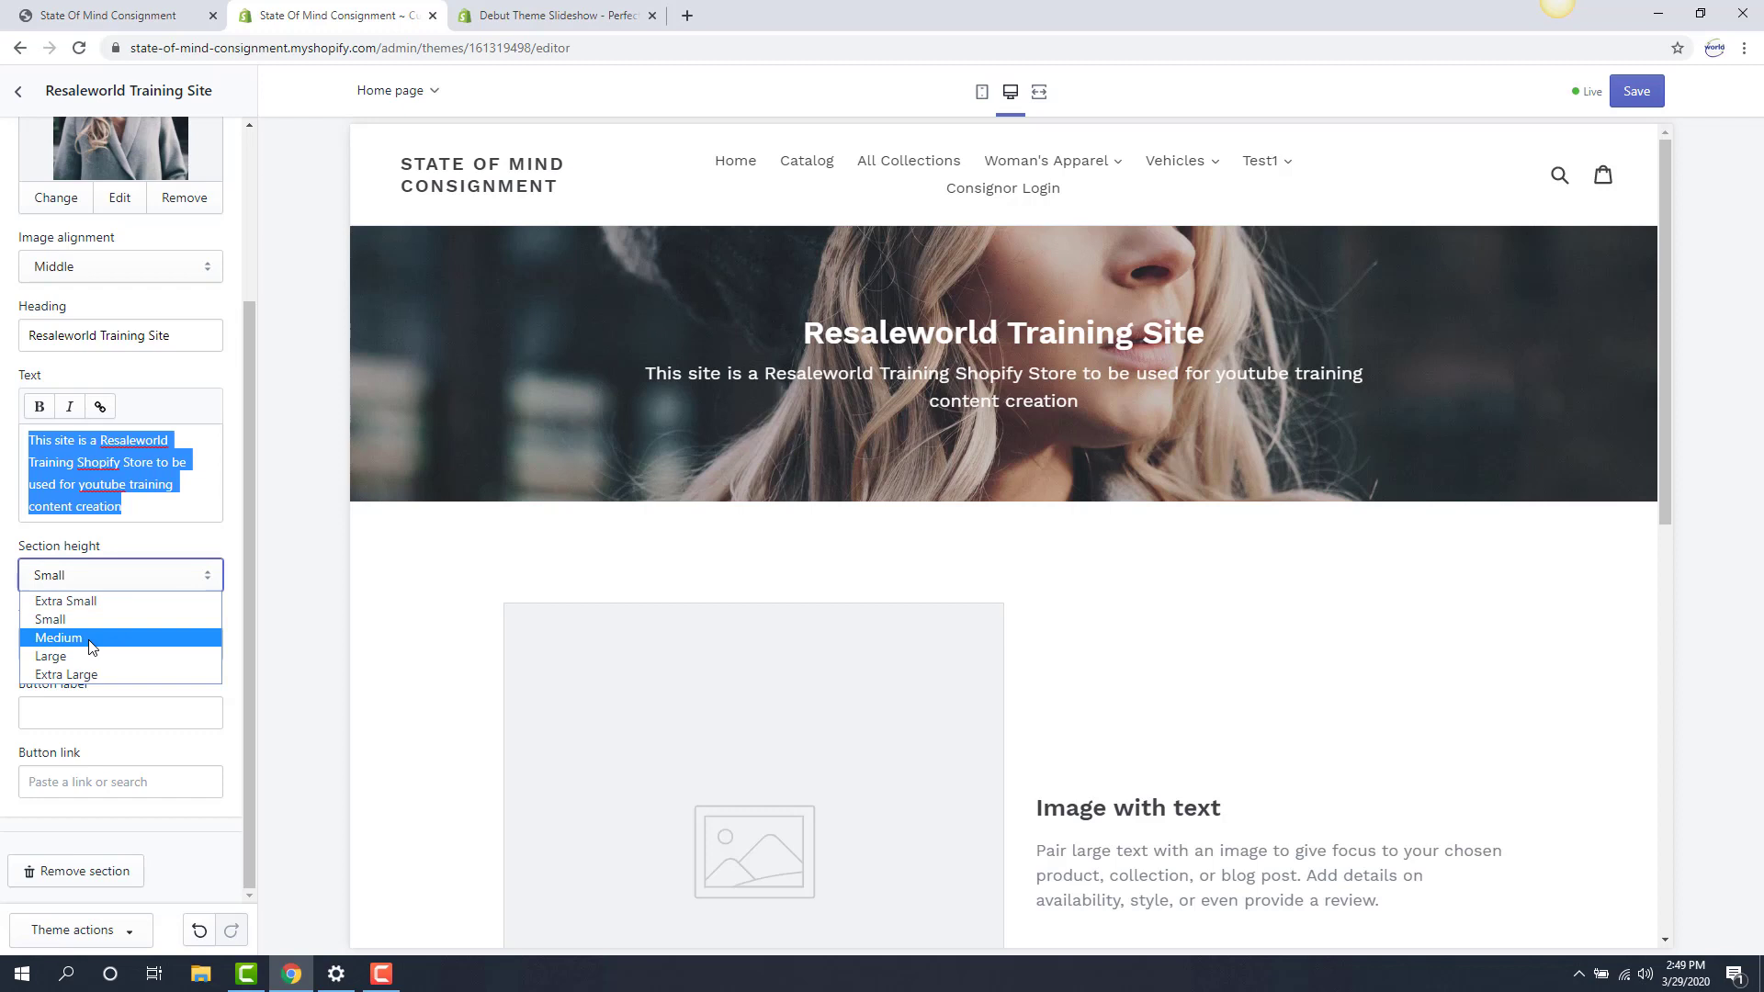
click(59, 637)
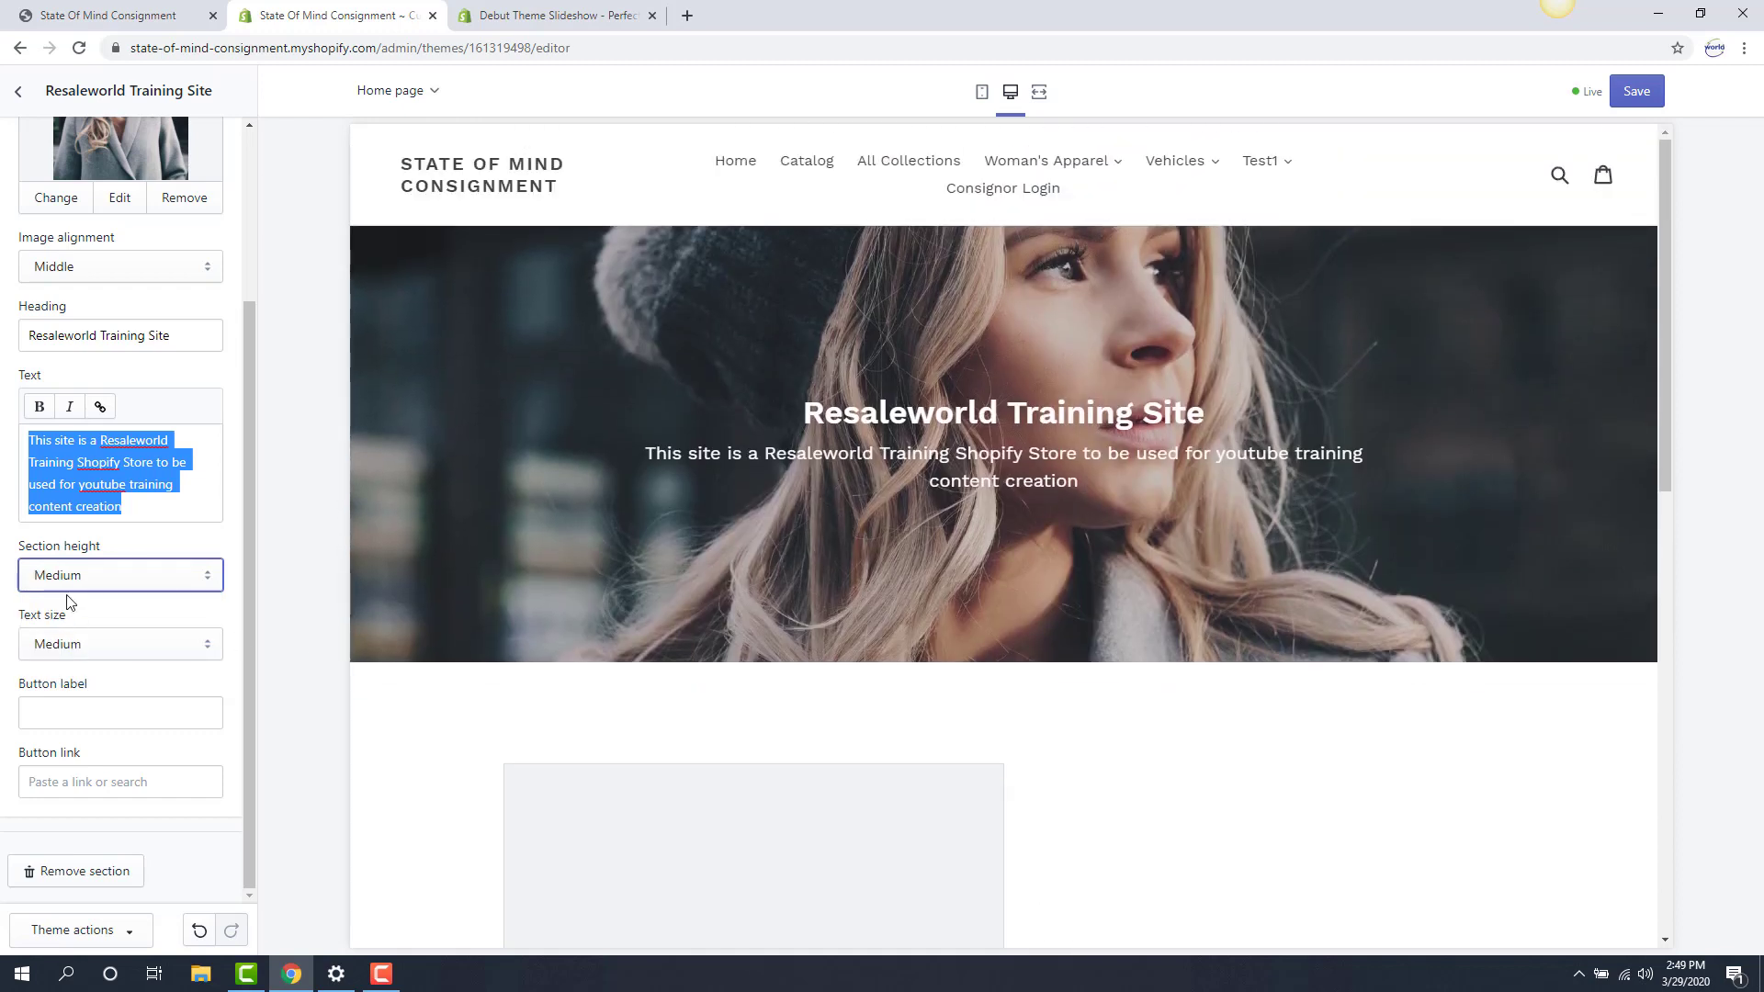
Try the Extra Large section height for the banner and return it to Medium.
click(77, 577)
click(78, 675)
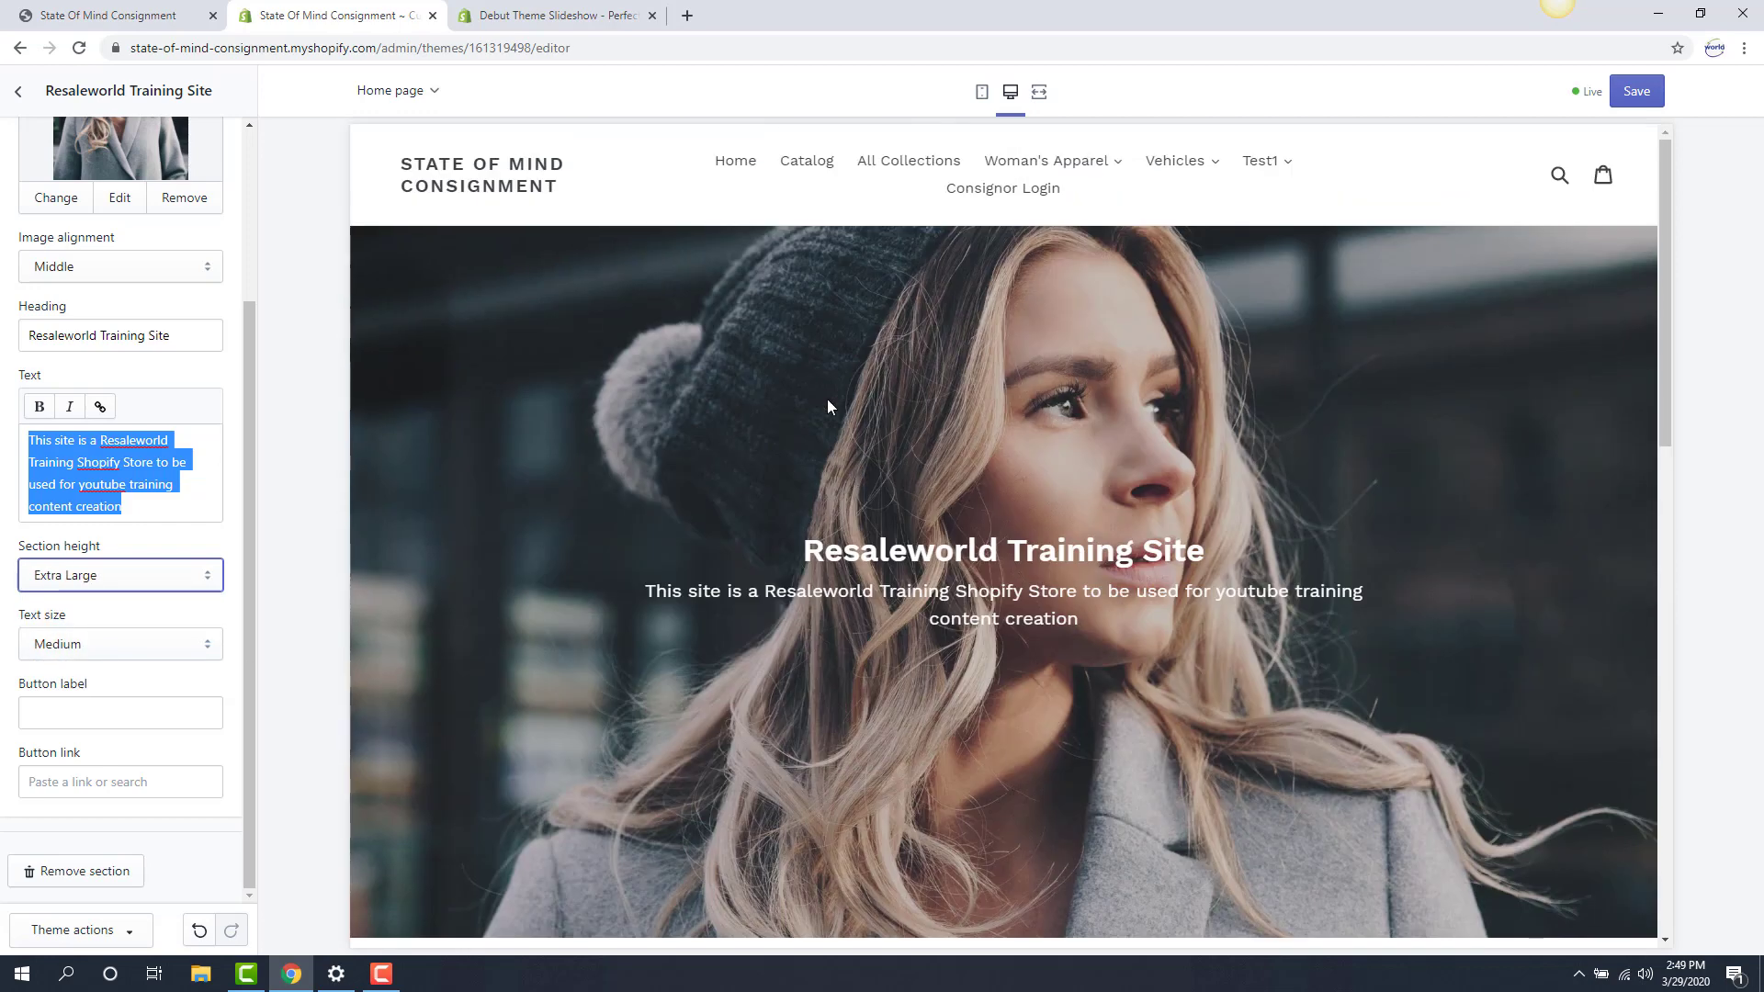
click(217, 509)
click(147, 582)
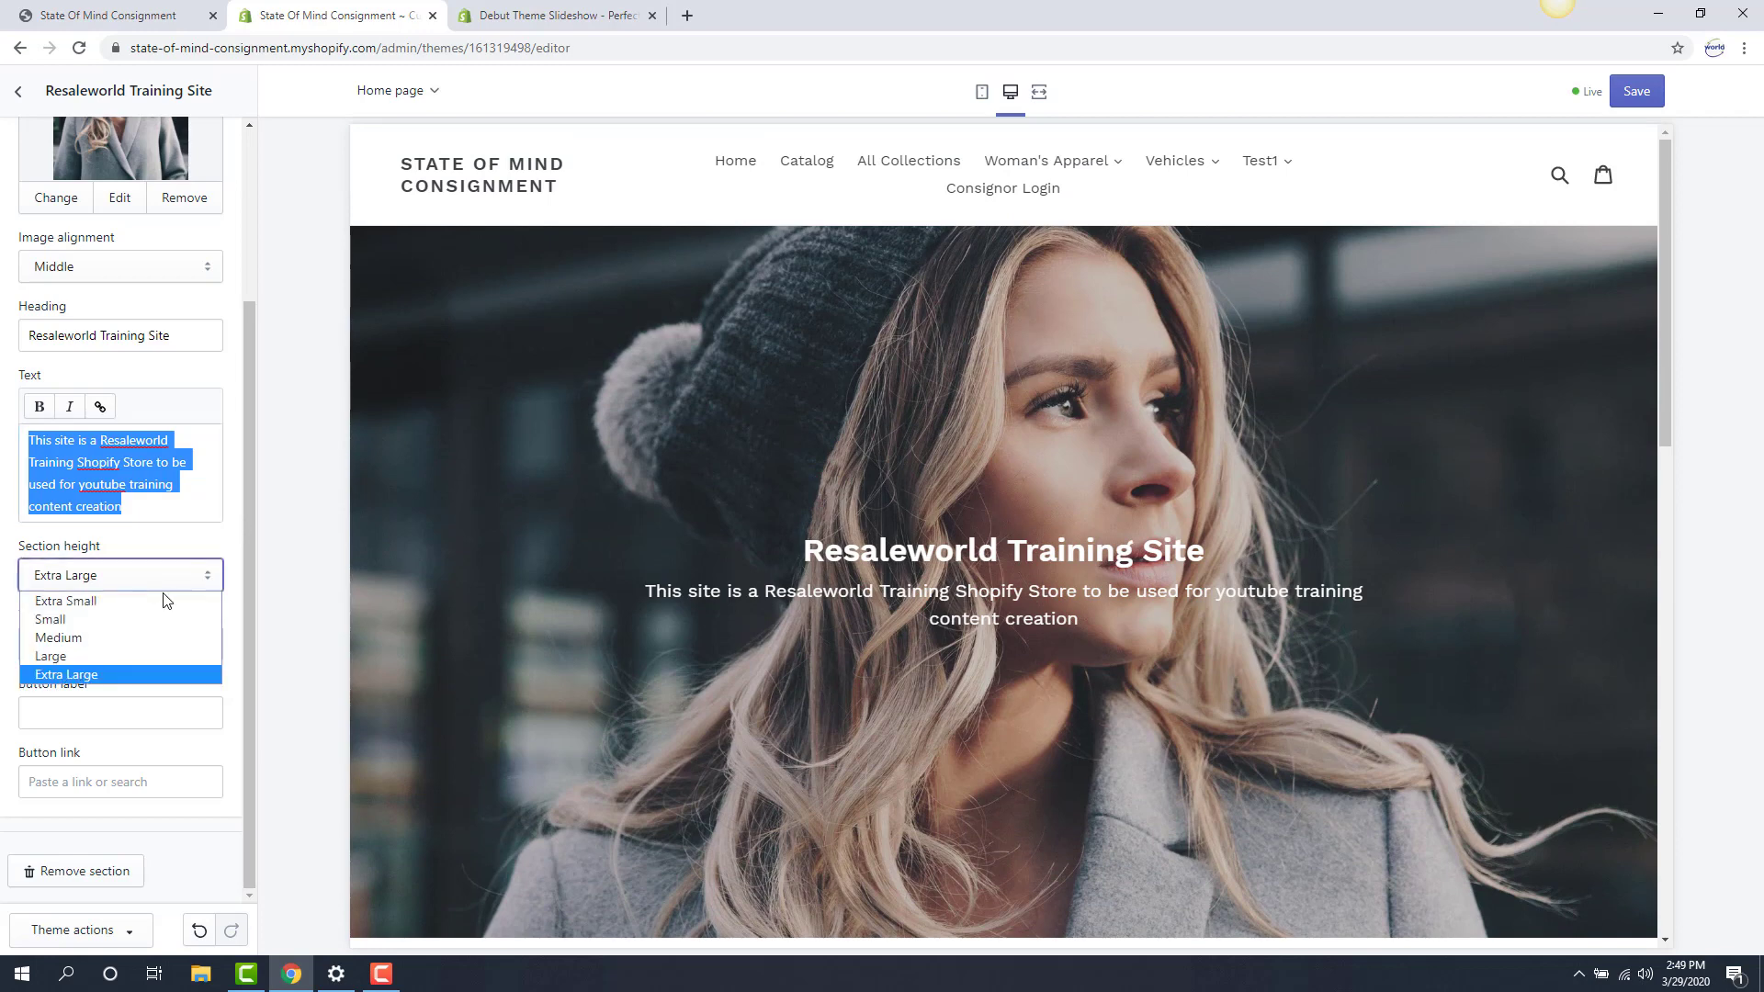
click(104, 647)
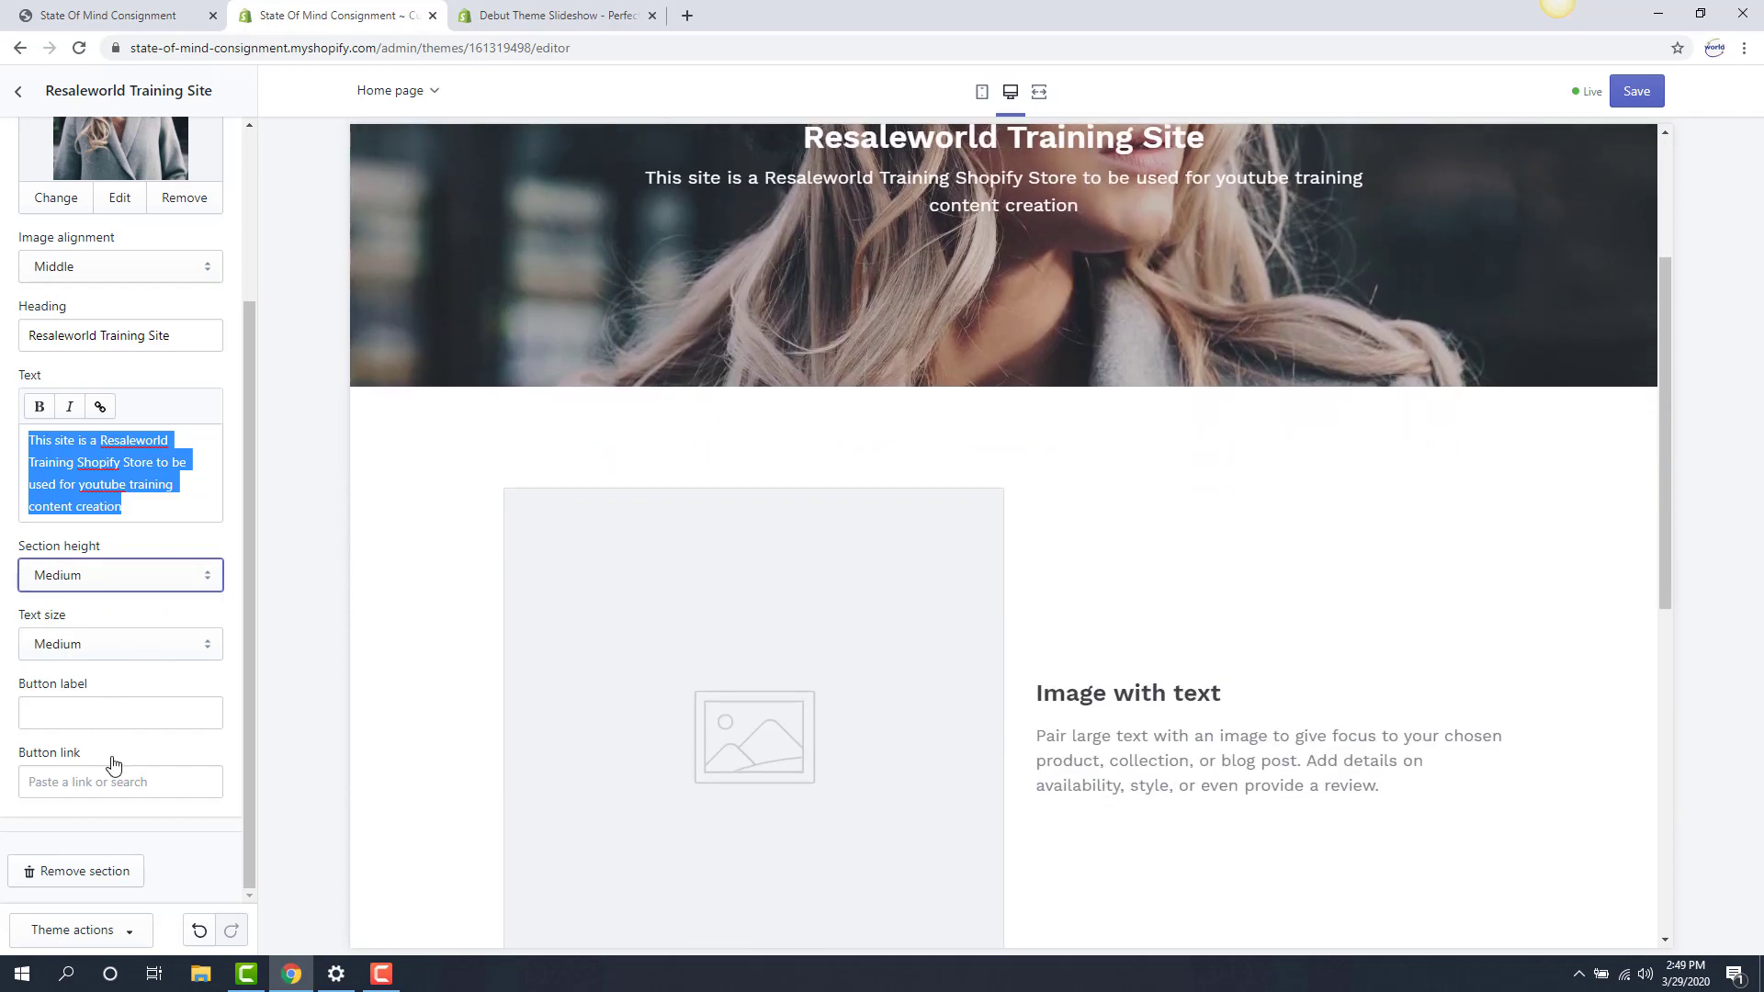
Save the theme changes and return to the list of home page sections.
scroll(1035, 339, up, 2)
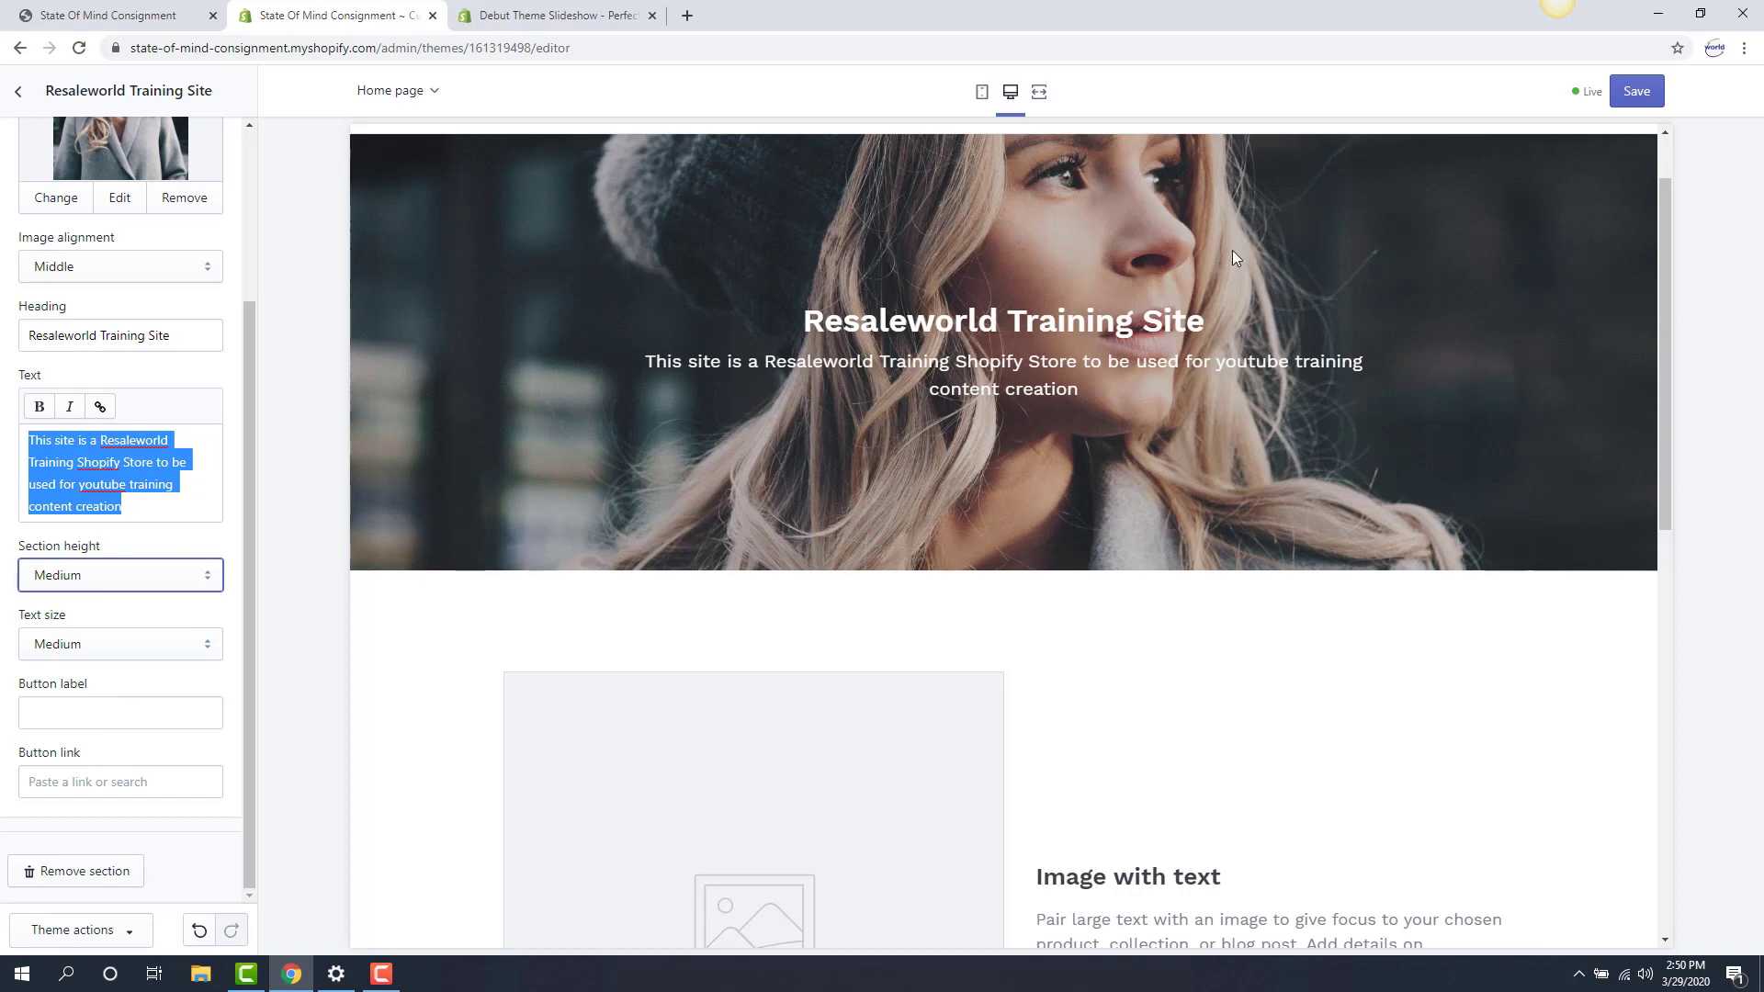
click(1643, 89)
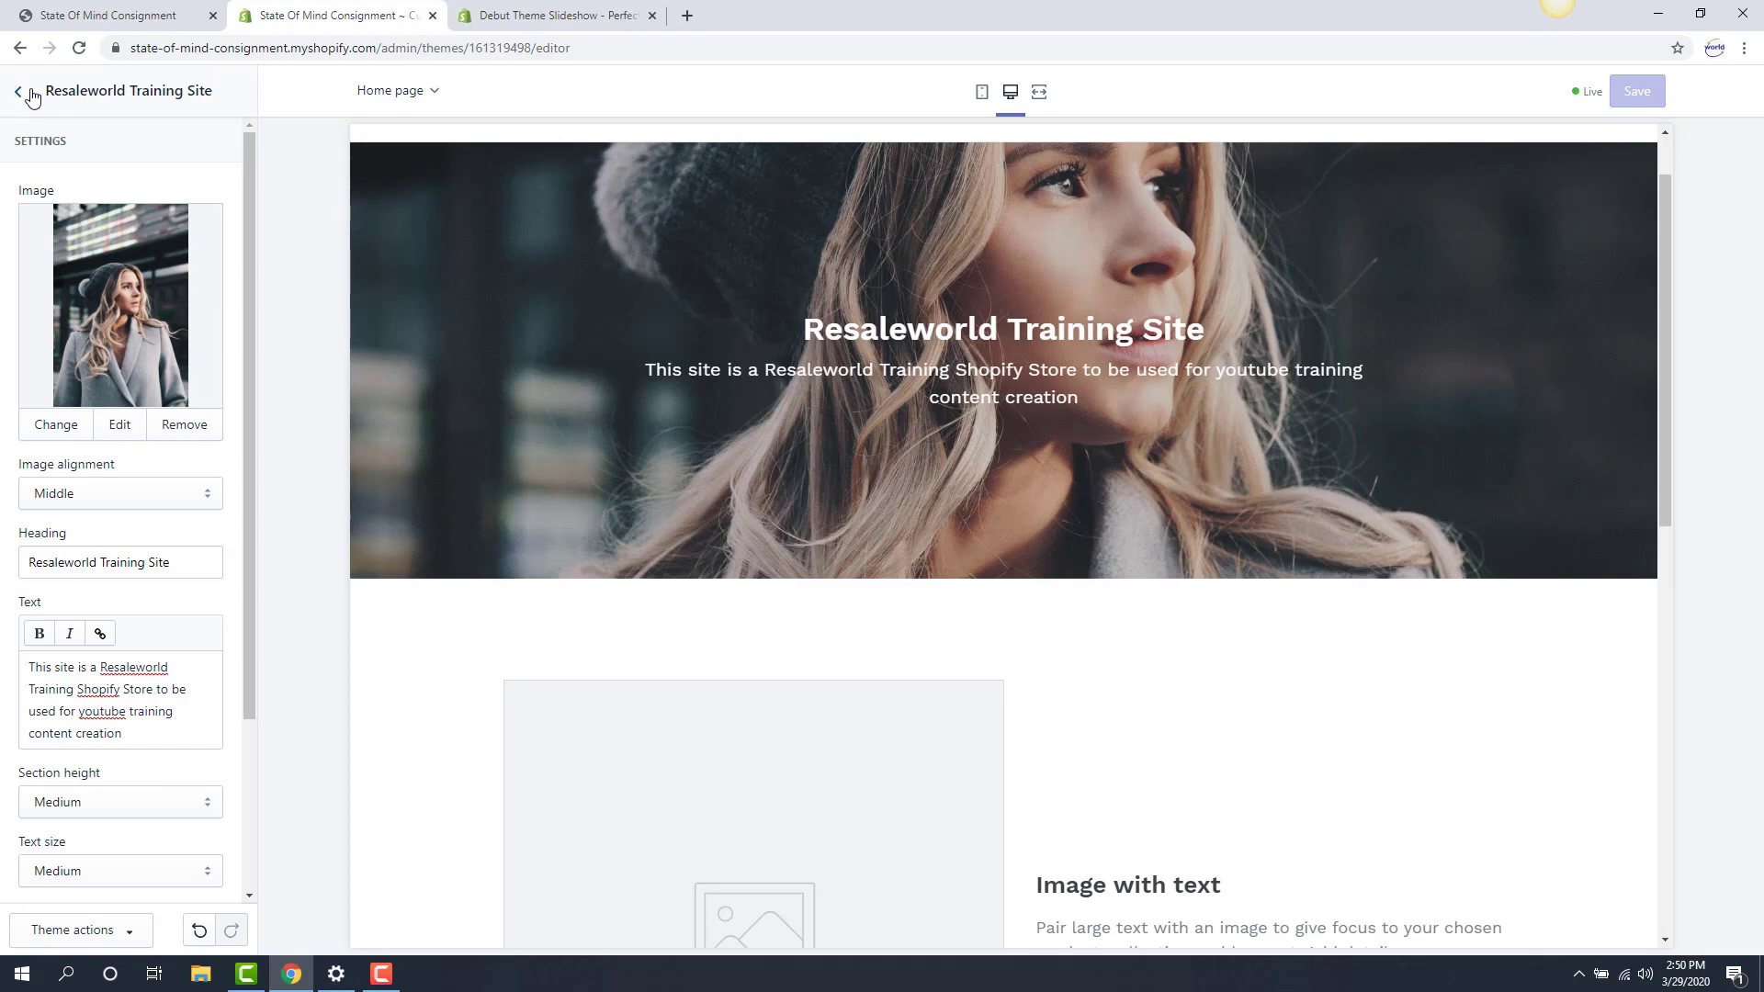
click(21, 93)
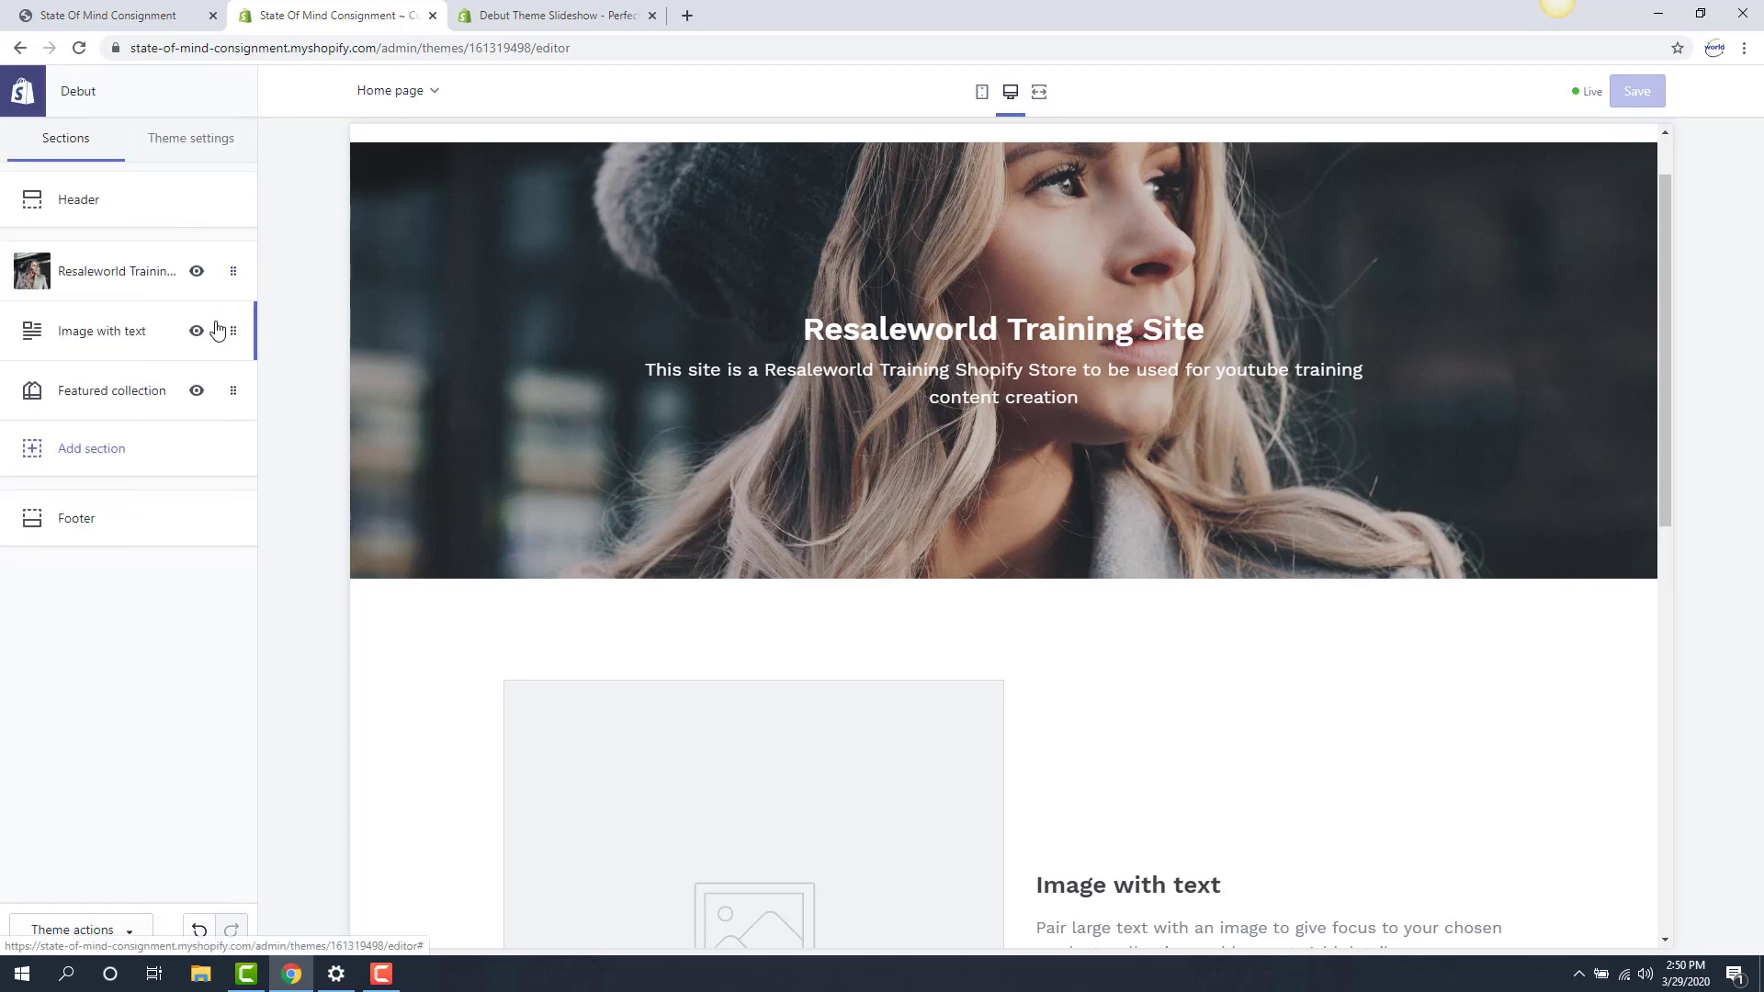
Set the Image with text section's image to the library photo of the woman in sunglasses at the fairground.
scroll(898, 543, down, 6)
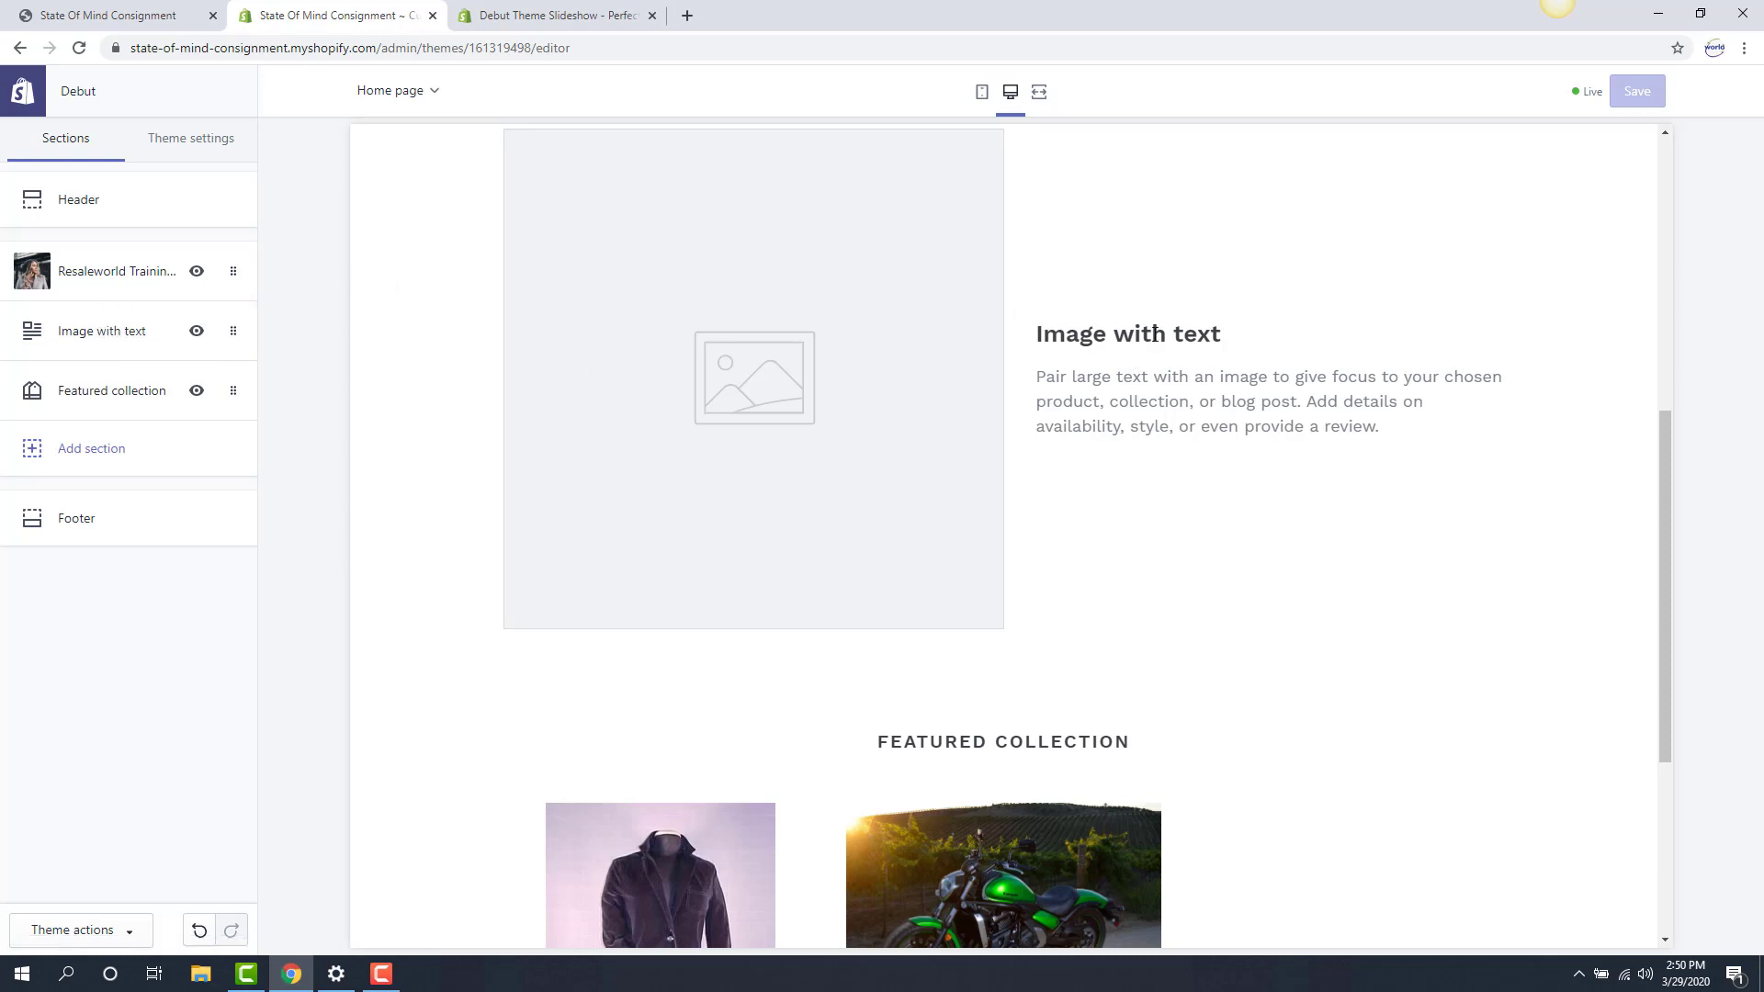
click(130, 332)
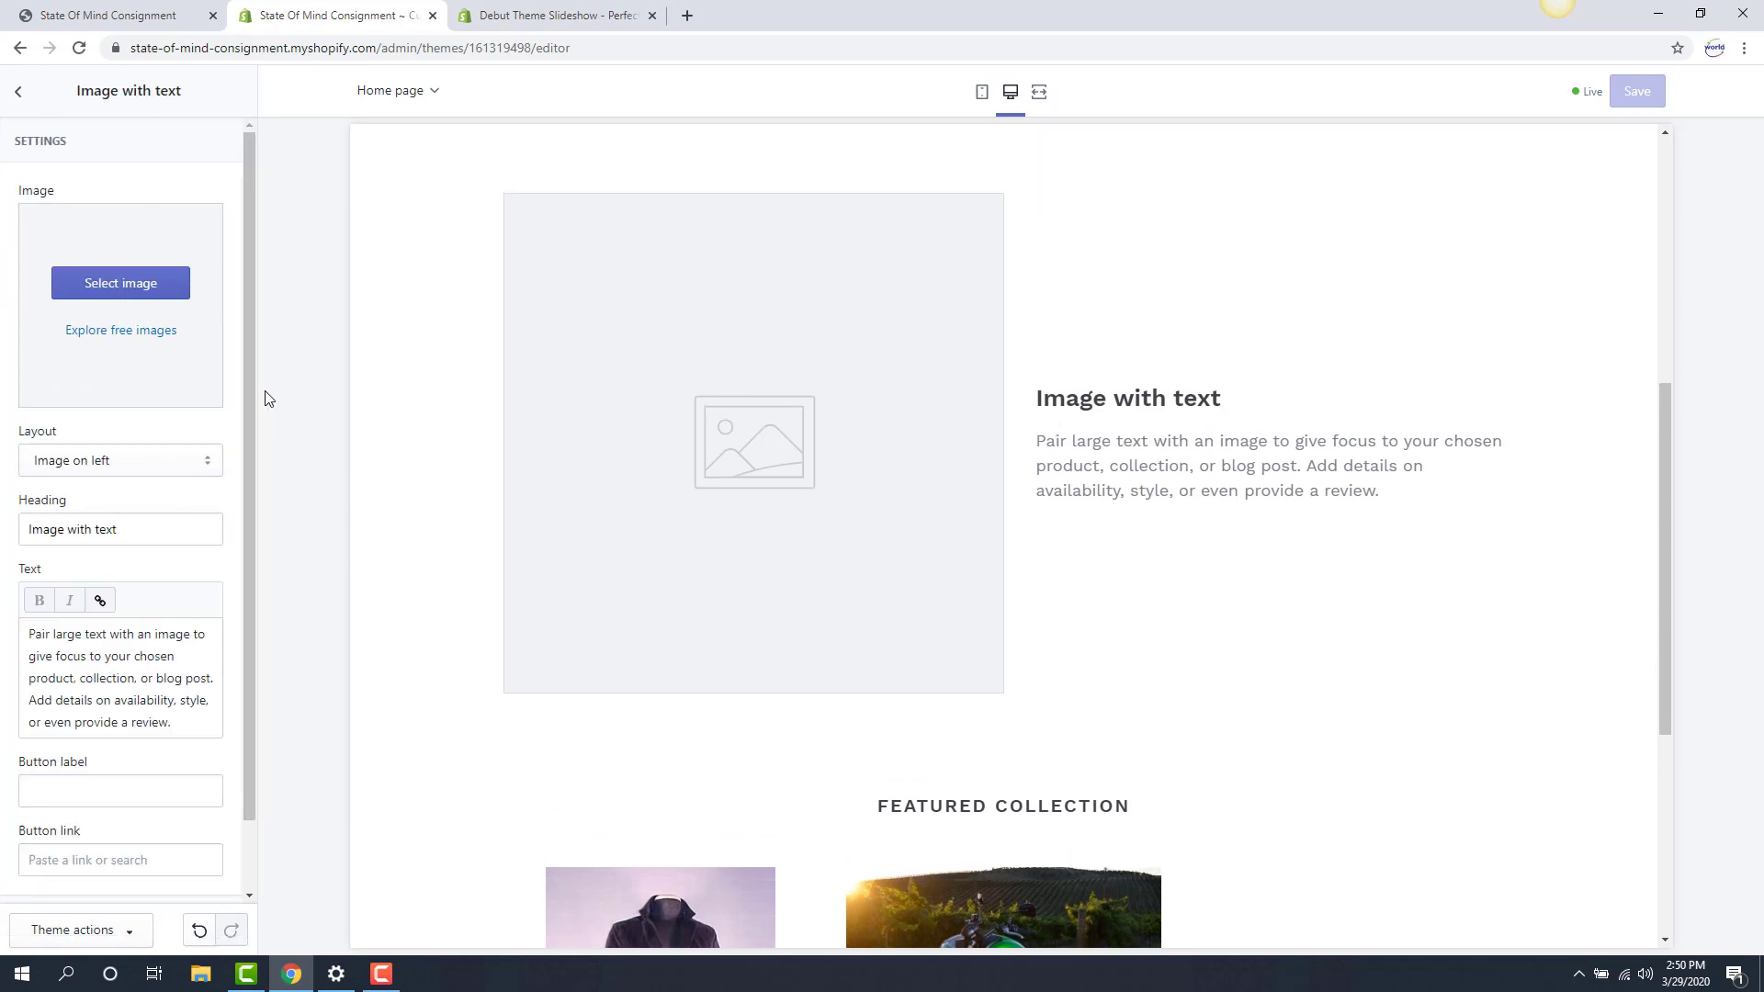
click(175, 288)
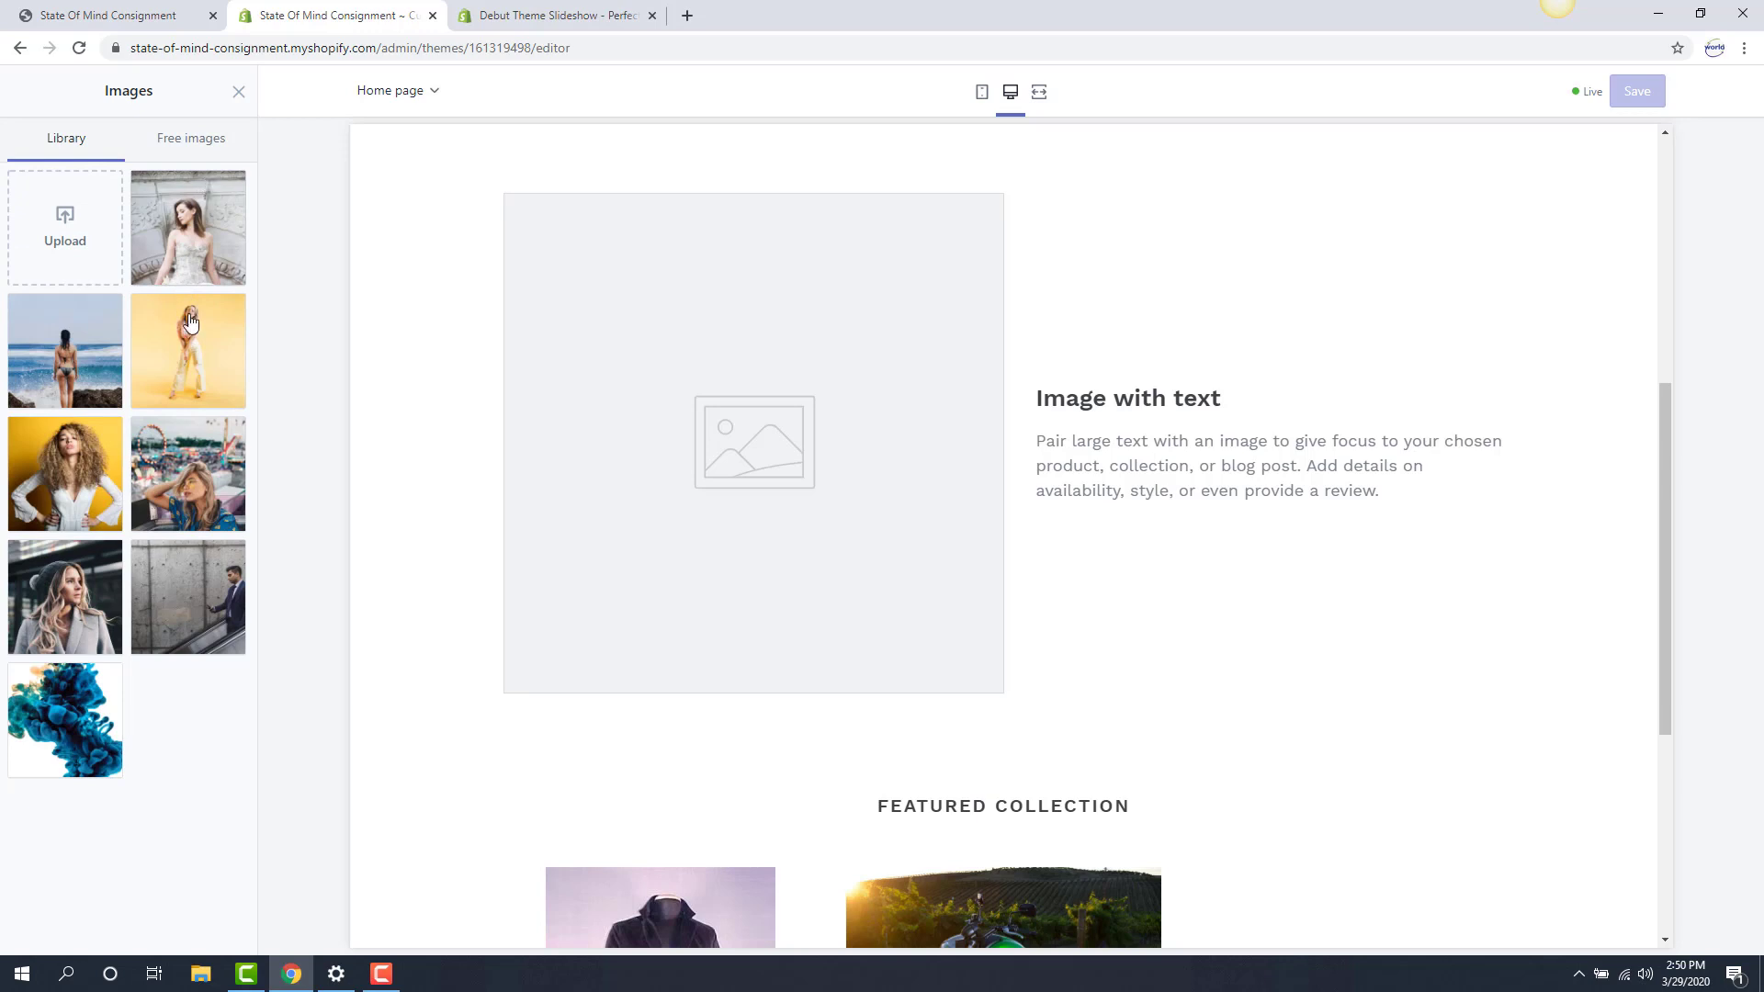
click(193, 485)
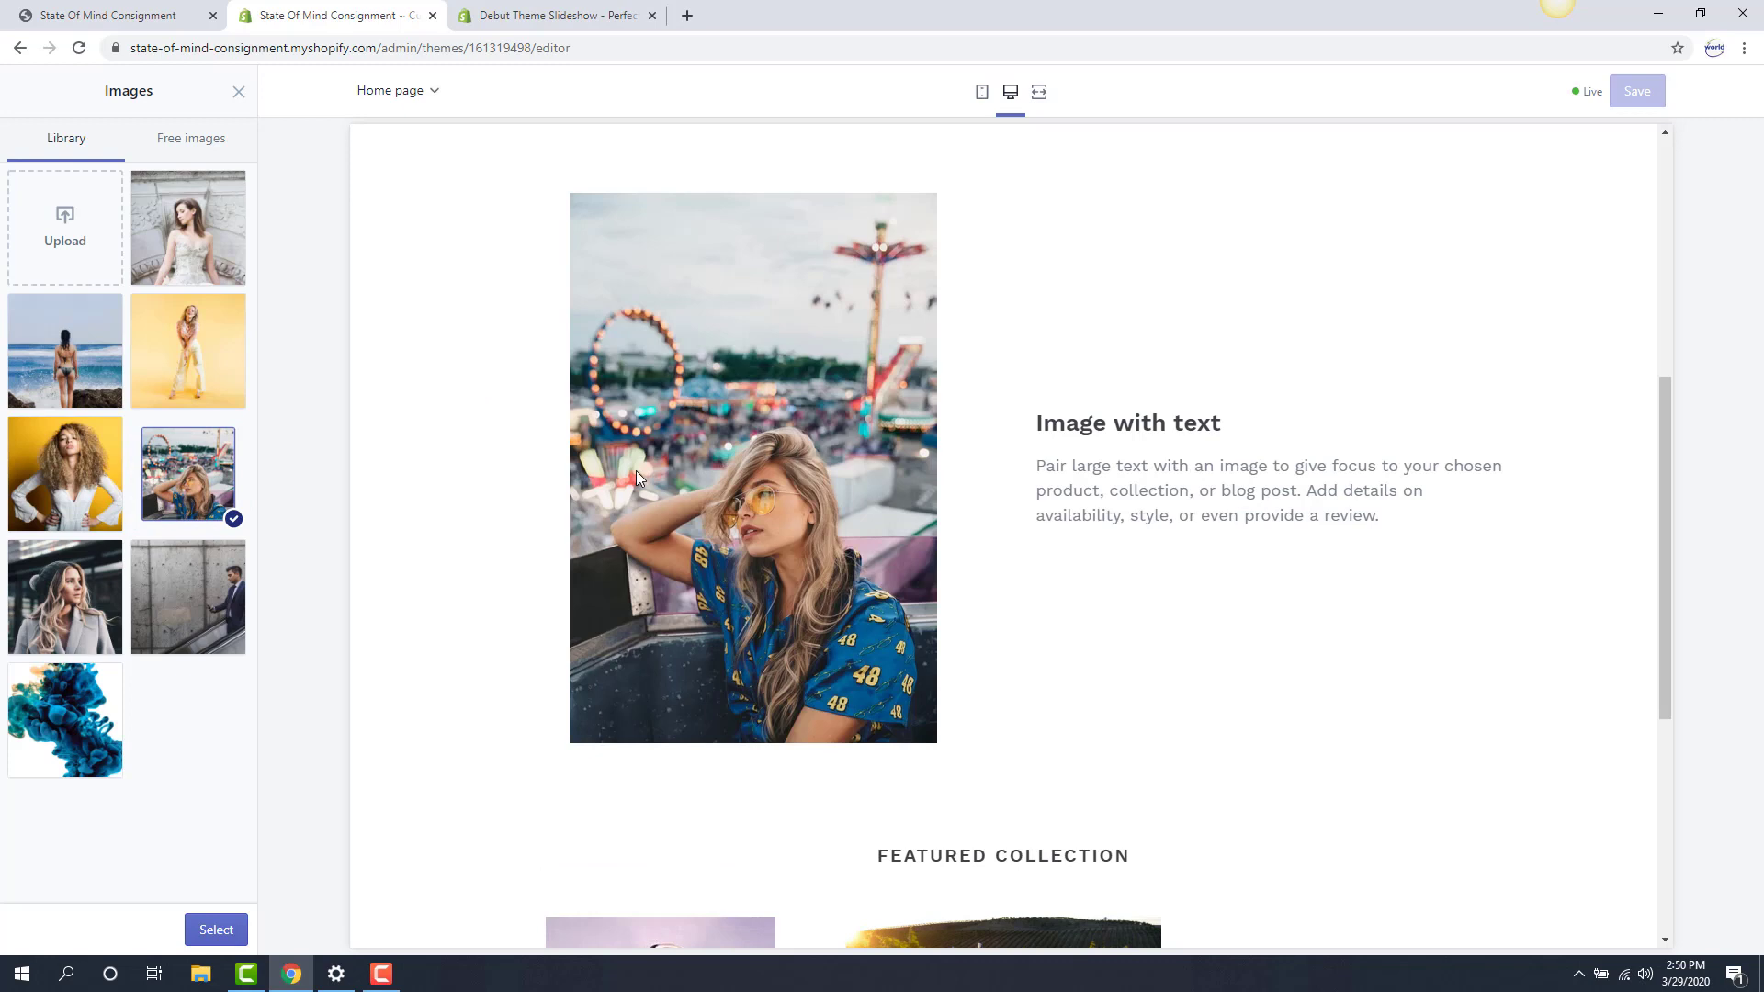
scroll(636, 469, down, 1)
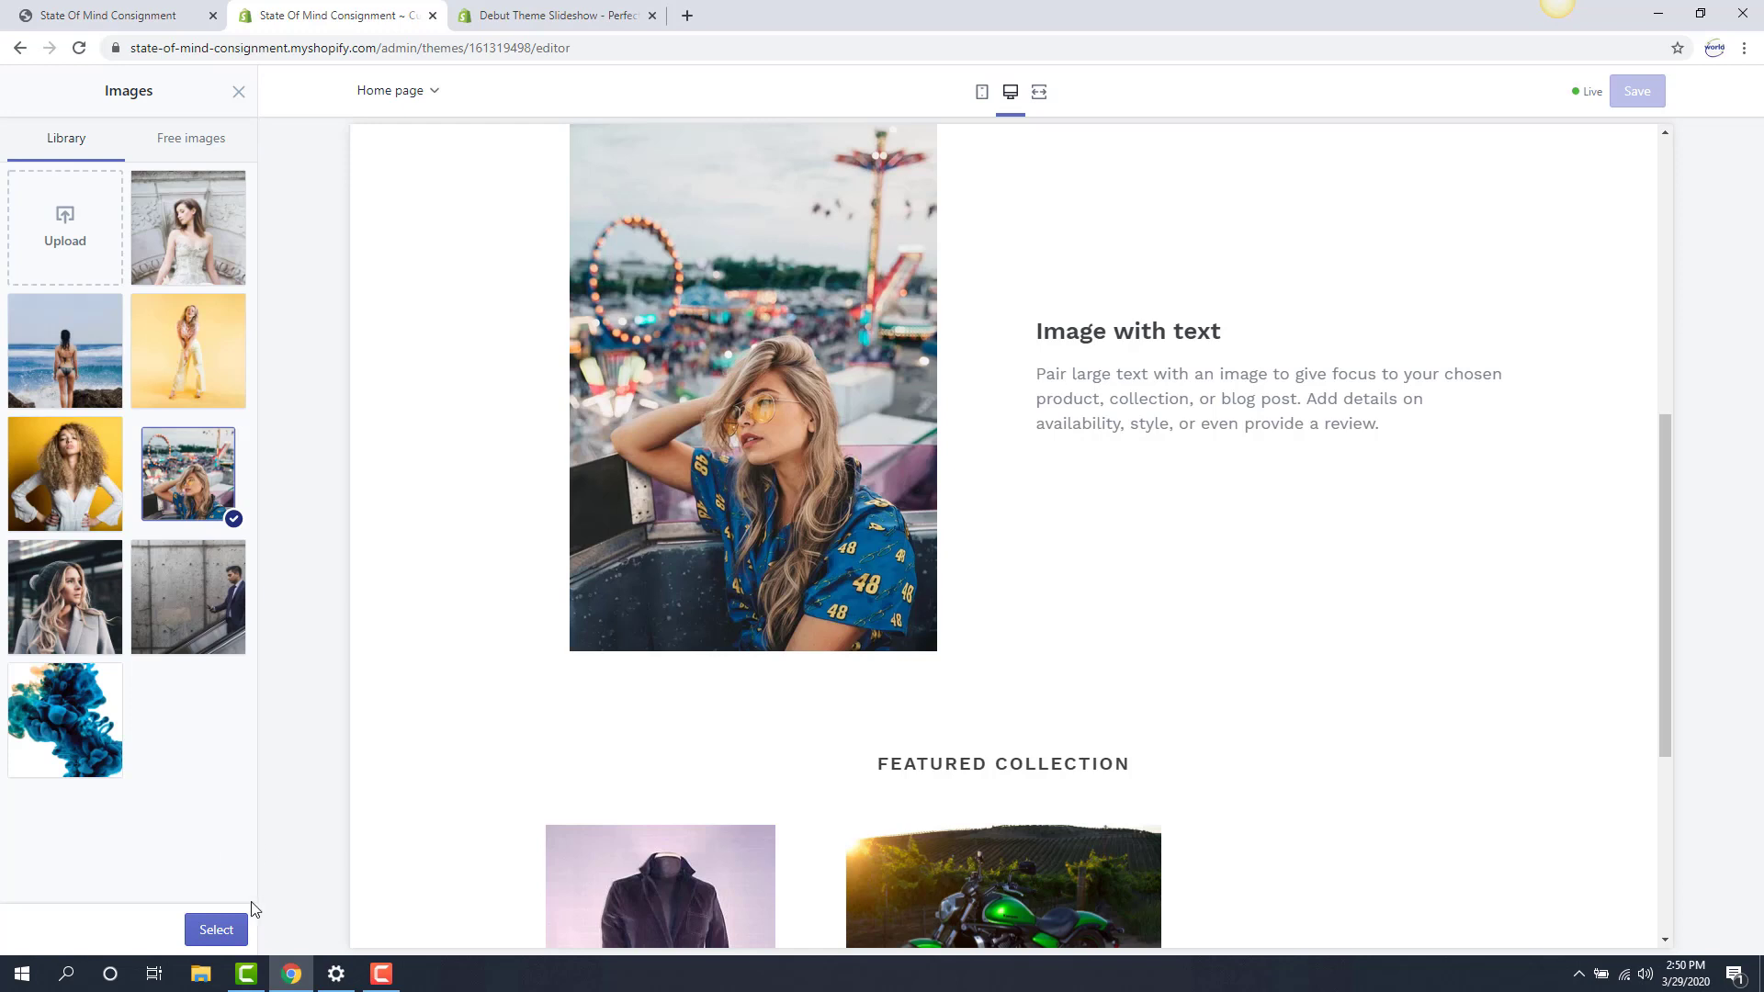
click(216, 930)
Compare the Image on left and Image on right layouts for the Image with text section, and keep Image on right.
scroll(154, 515, down, 1)
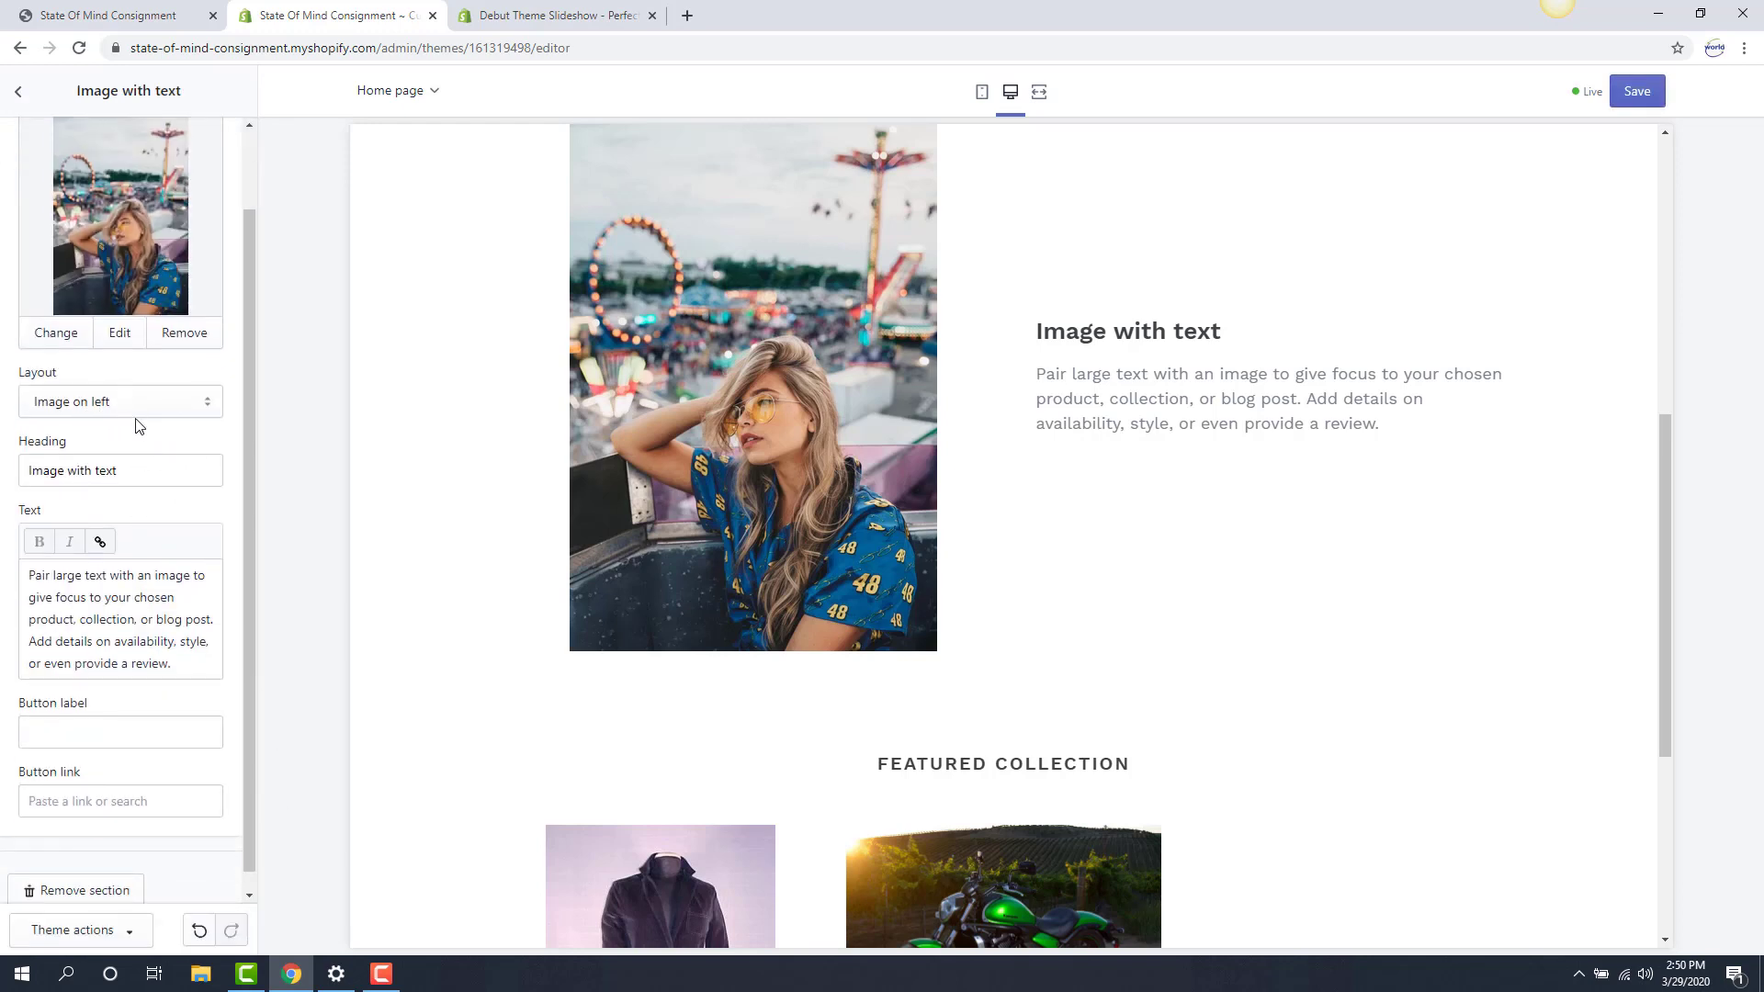
click(157, 406)
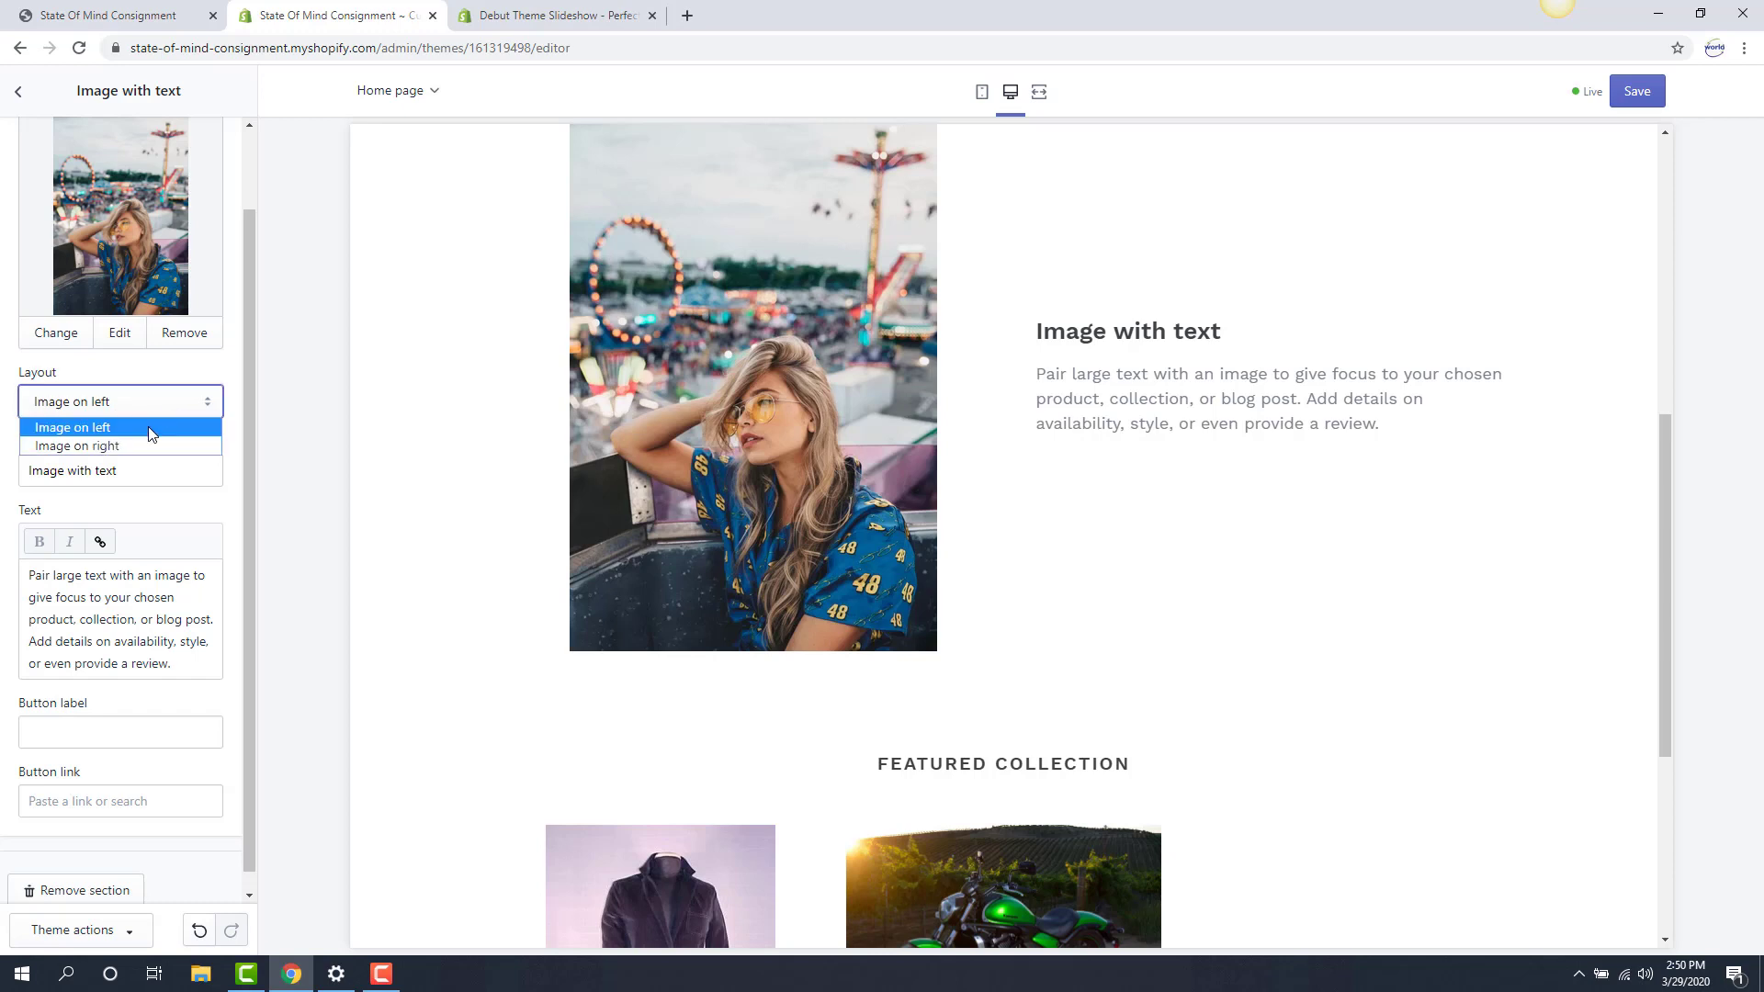
click(131, 446)
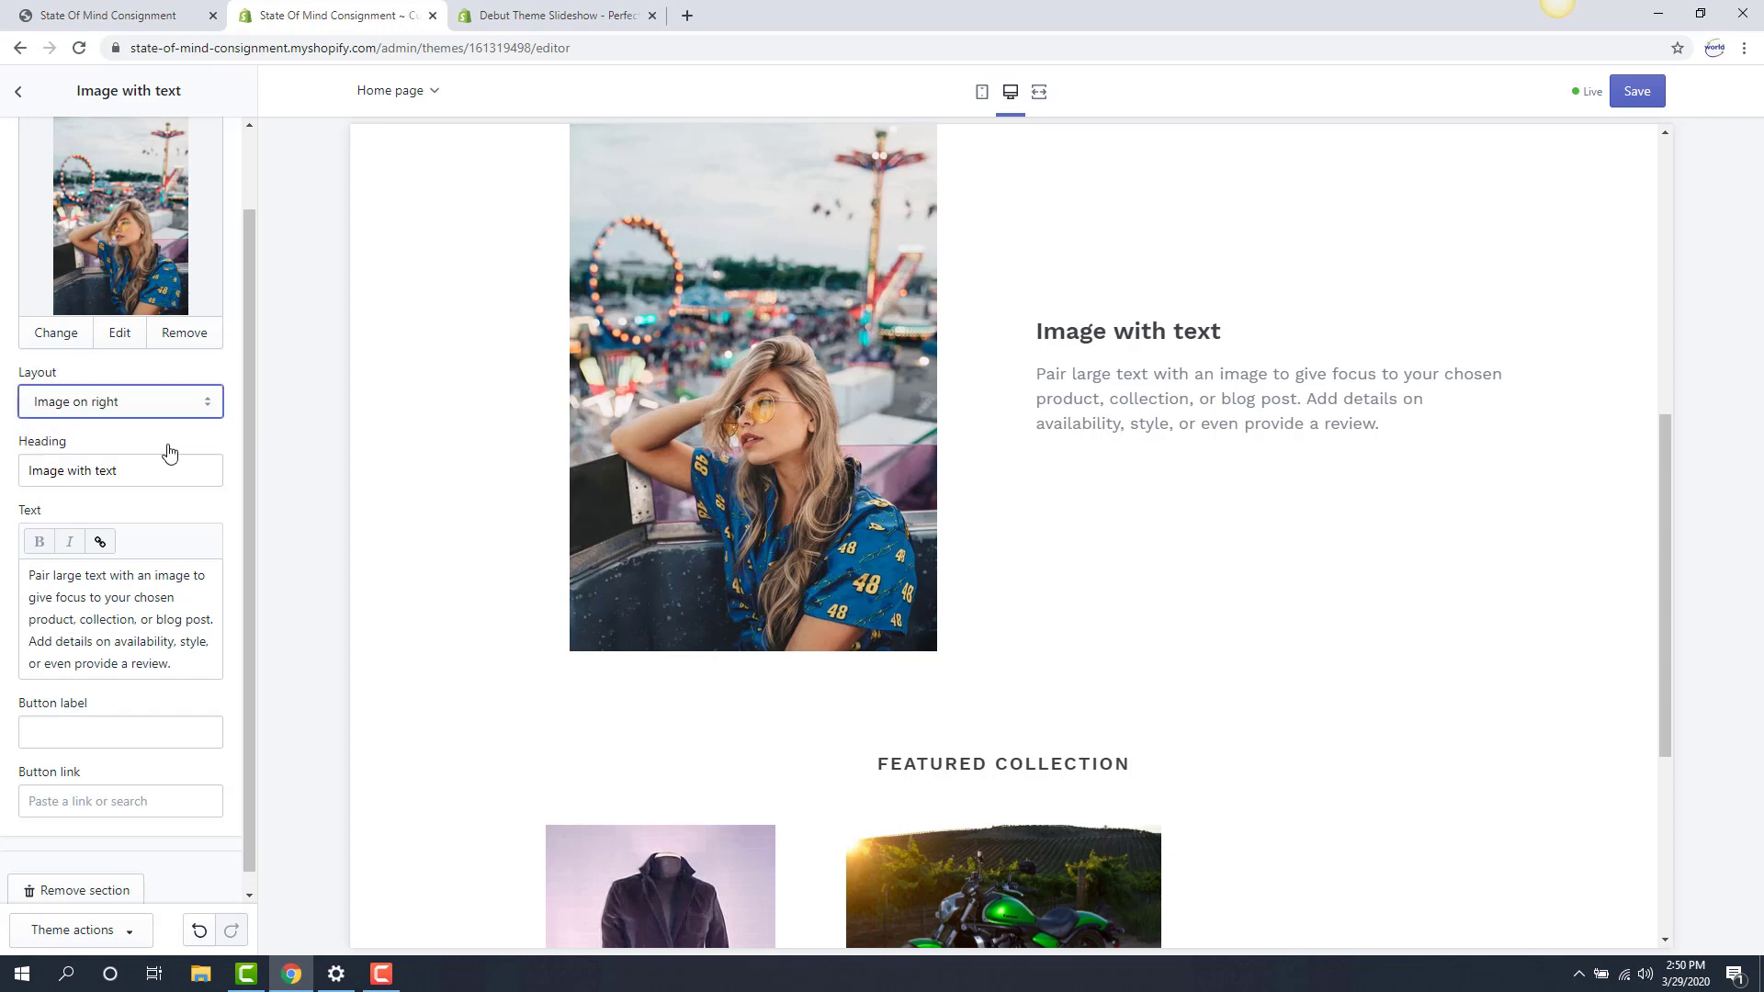
click(129, 402)
click(124, 428)
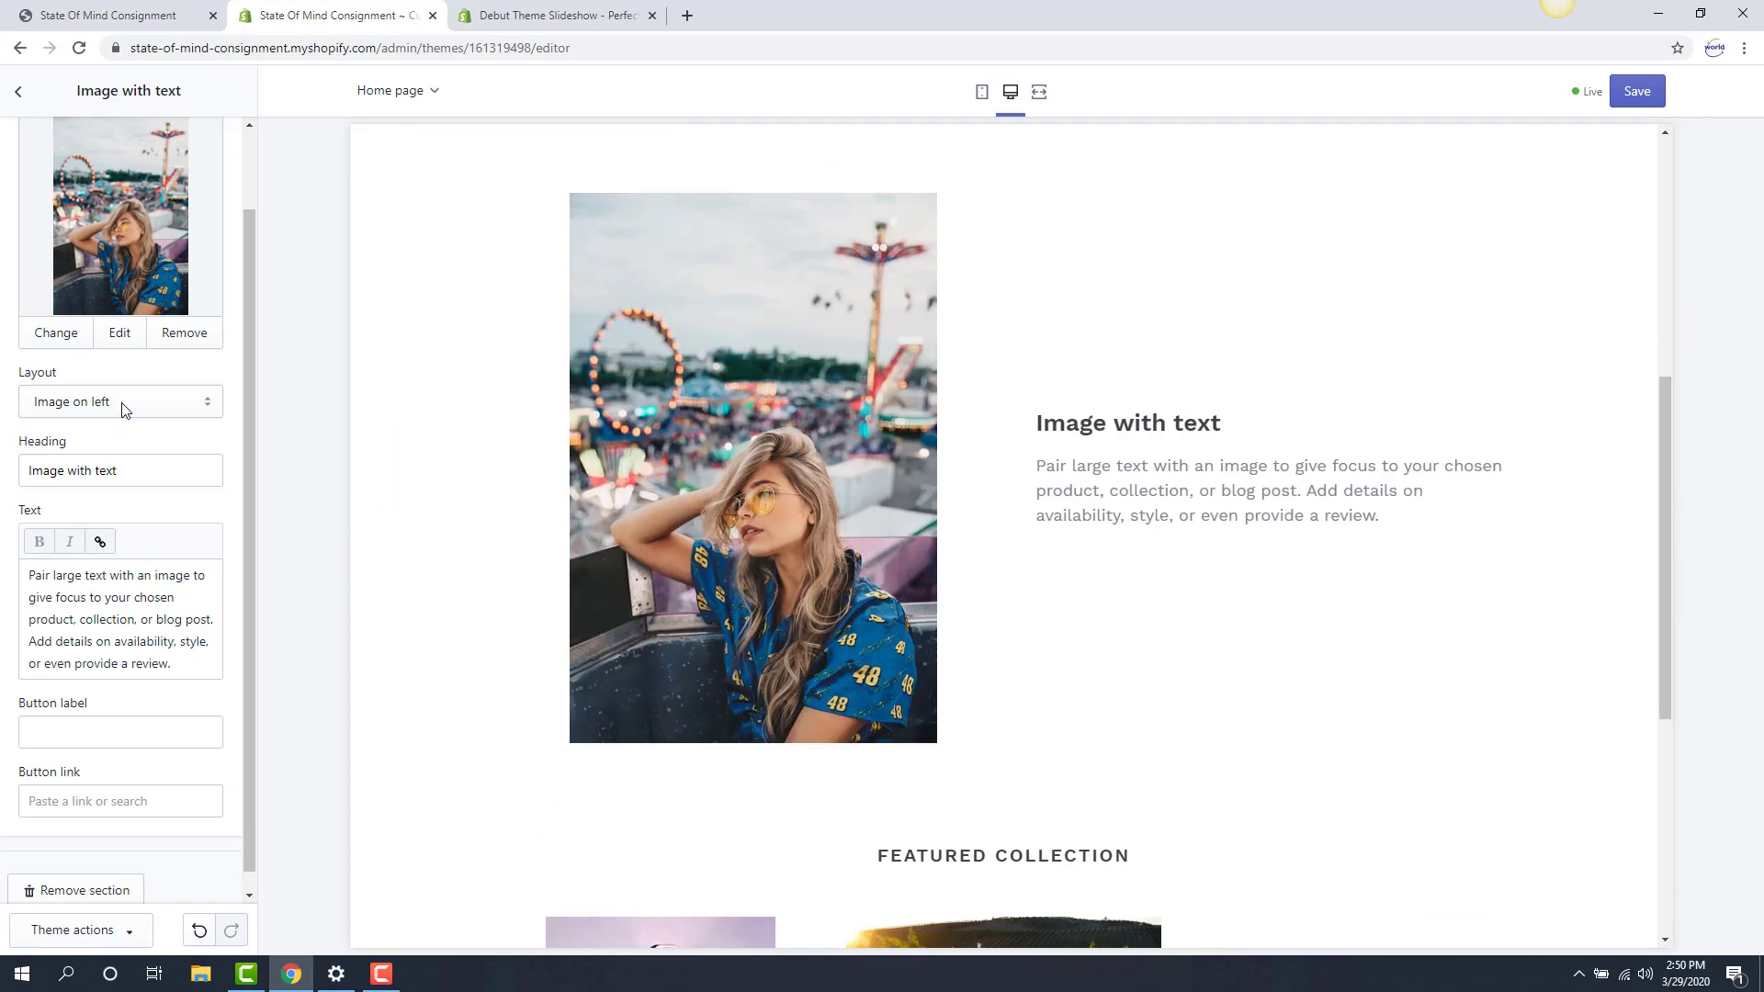
click(124, 404)
click(120, 446)
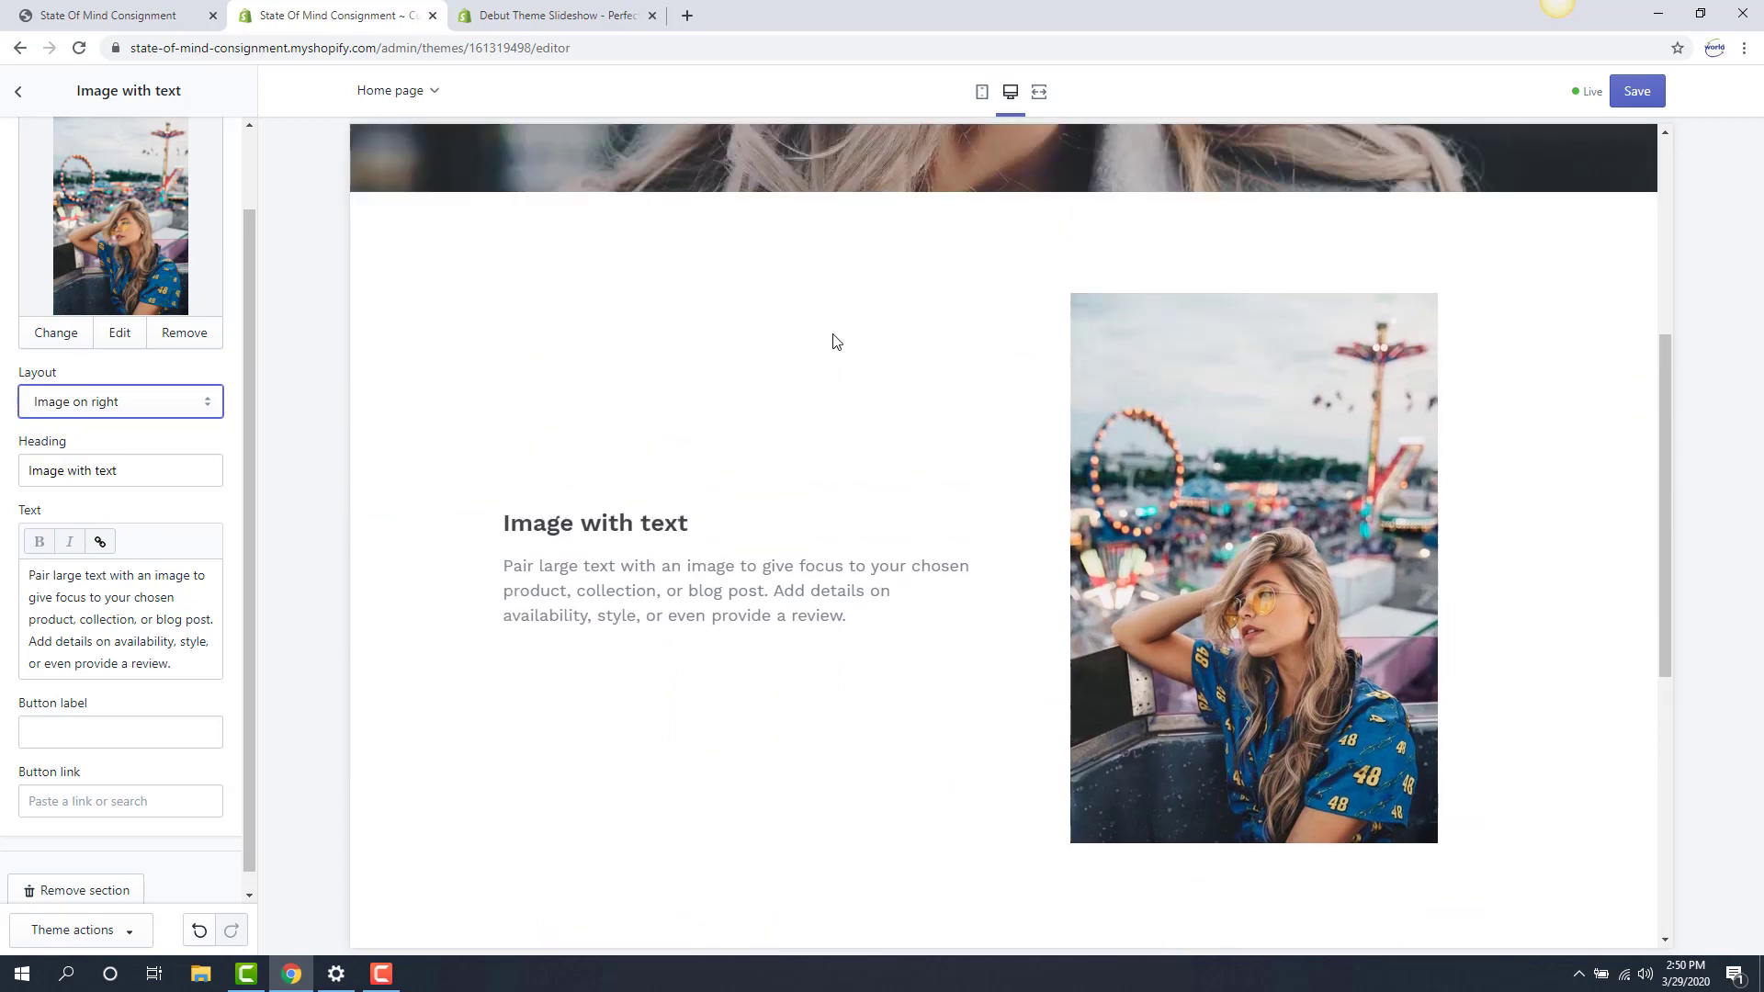
Replace the Image with text section's heading with "Fashion Ideas!".
scroll(836, 341, down, 2)
click(148, 473)
drag(195, 470, 11, 459)
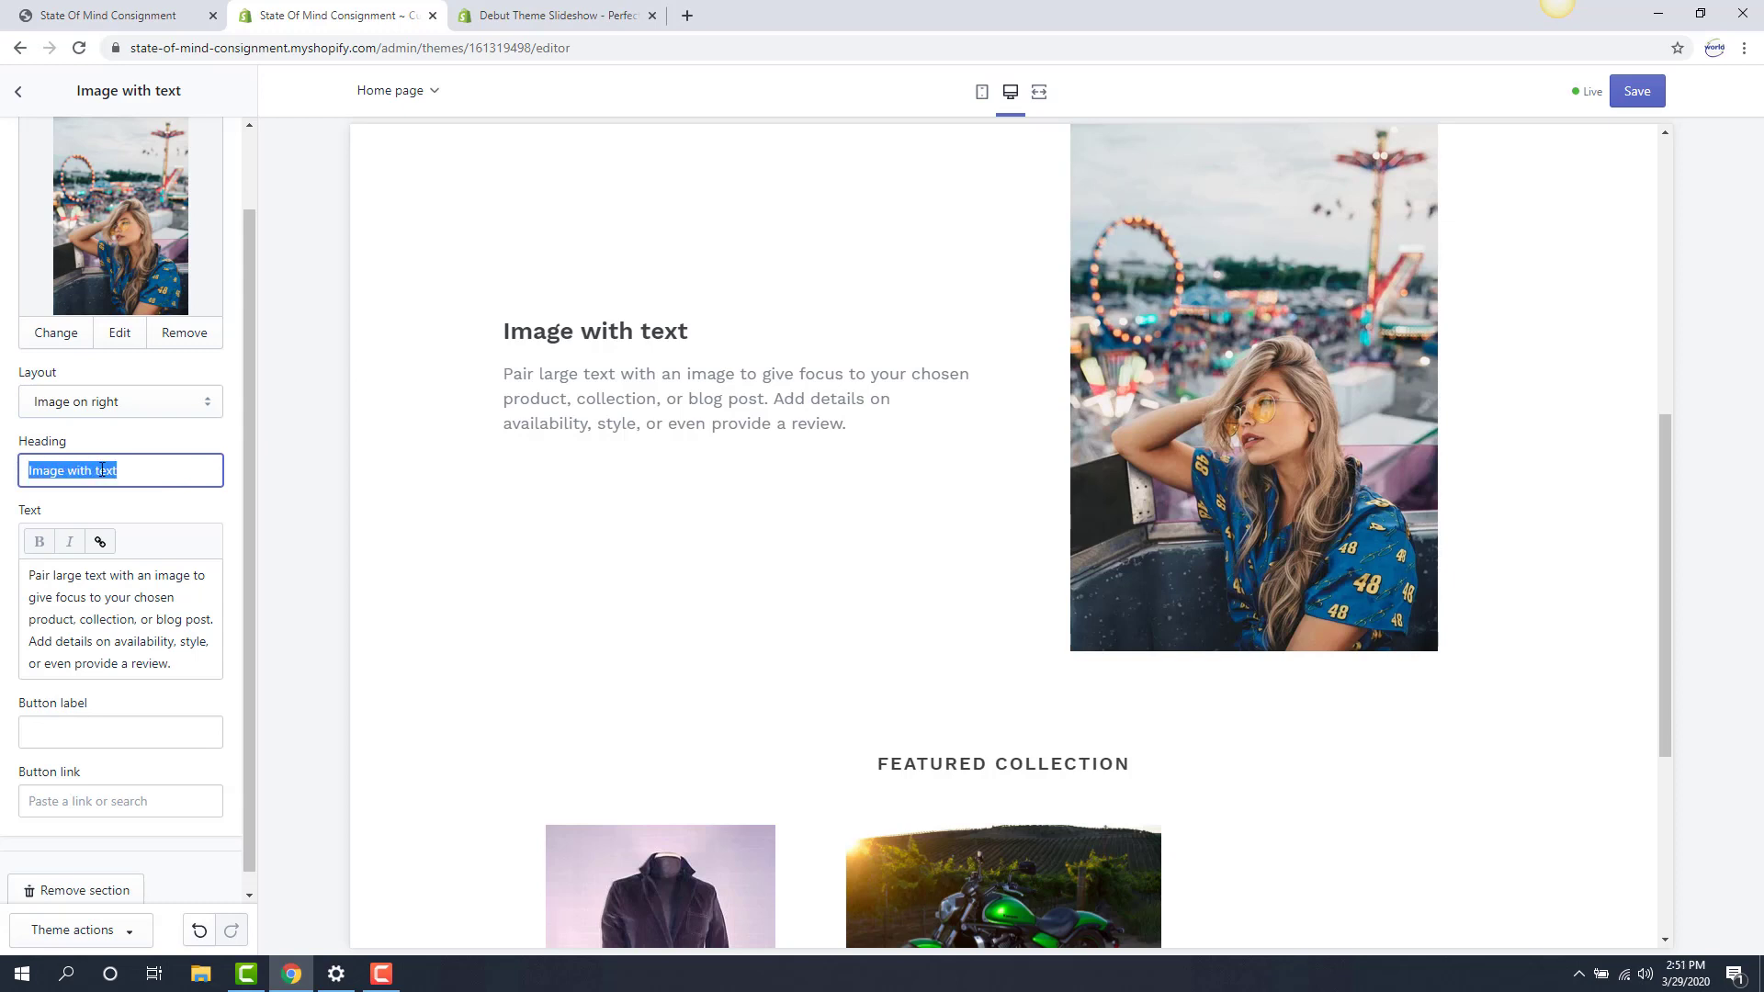
text(Fashion)
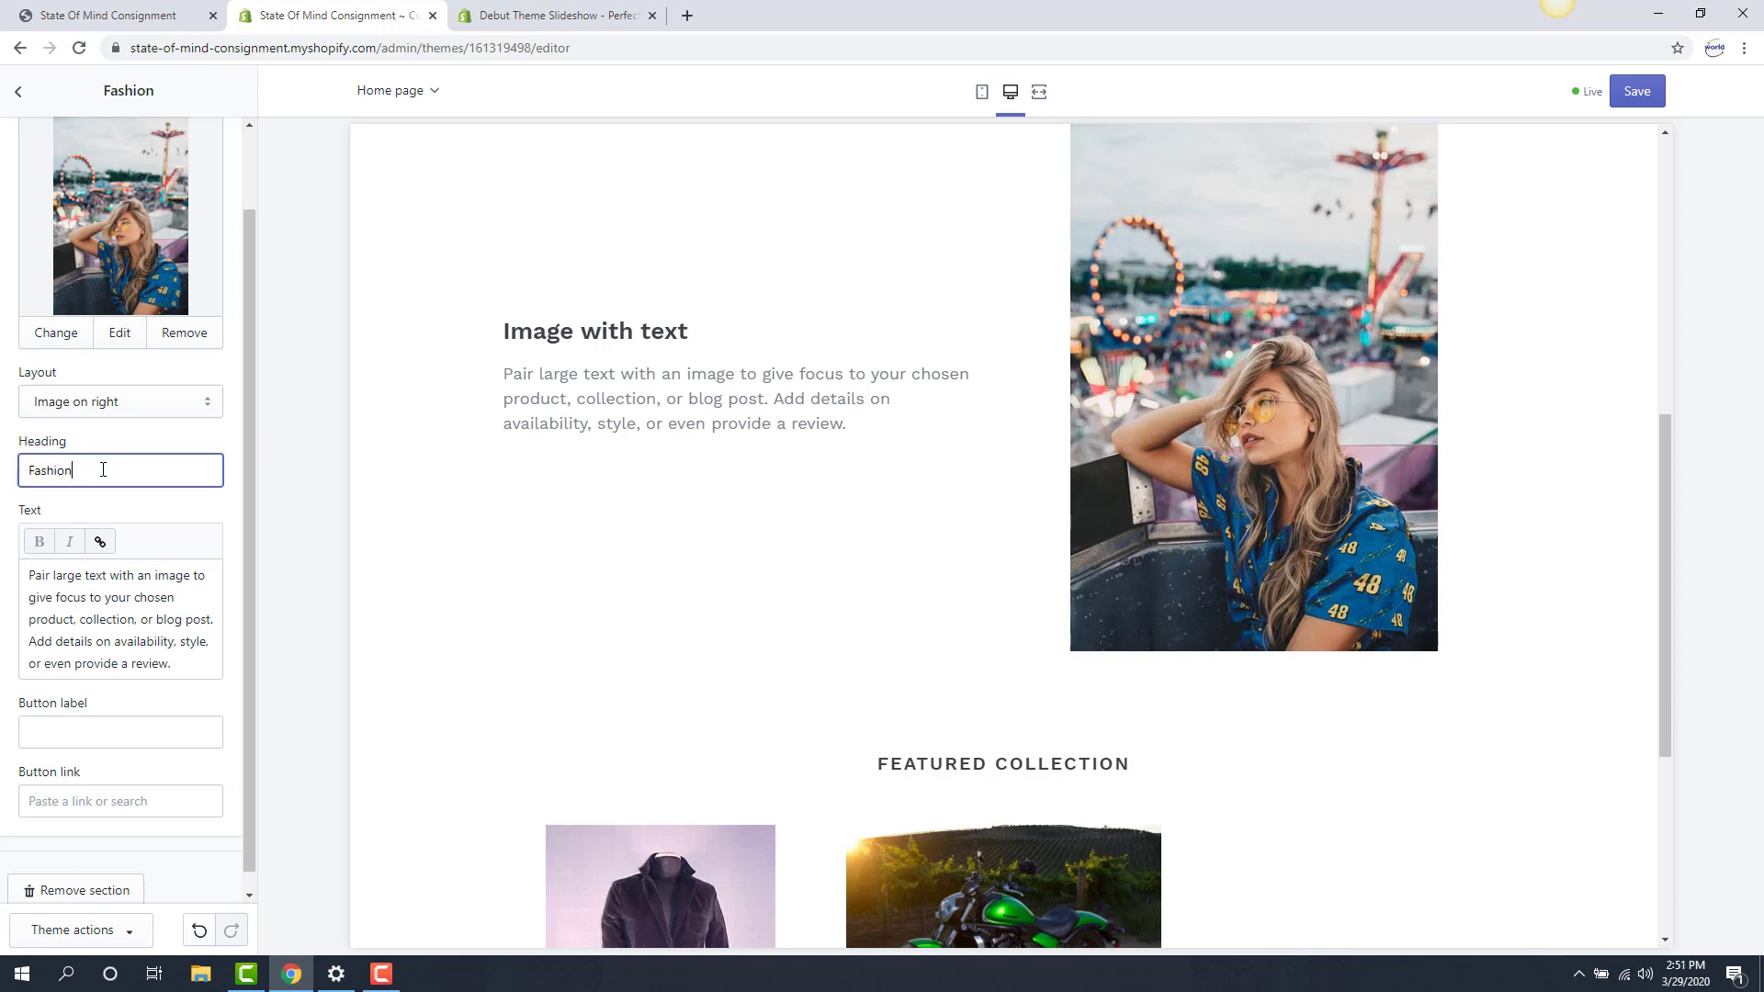
text( Ideas!)
key(Tab)
Highlight the Fashion Ideas! section's descriptive text and view the link types offered for its button.
scroll(103, 470, down, 1)
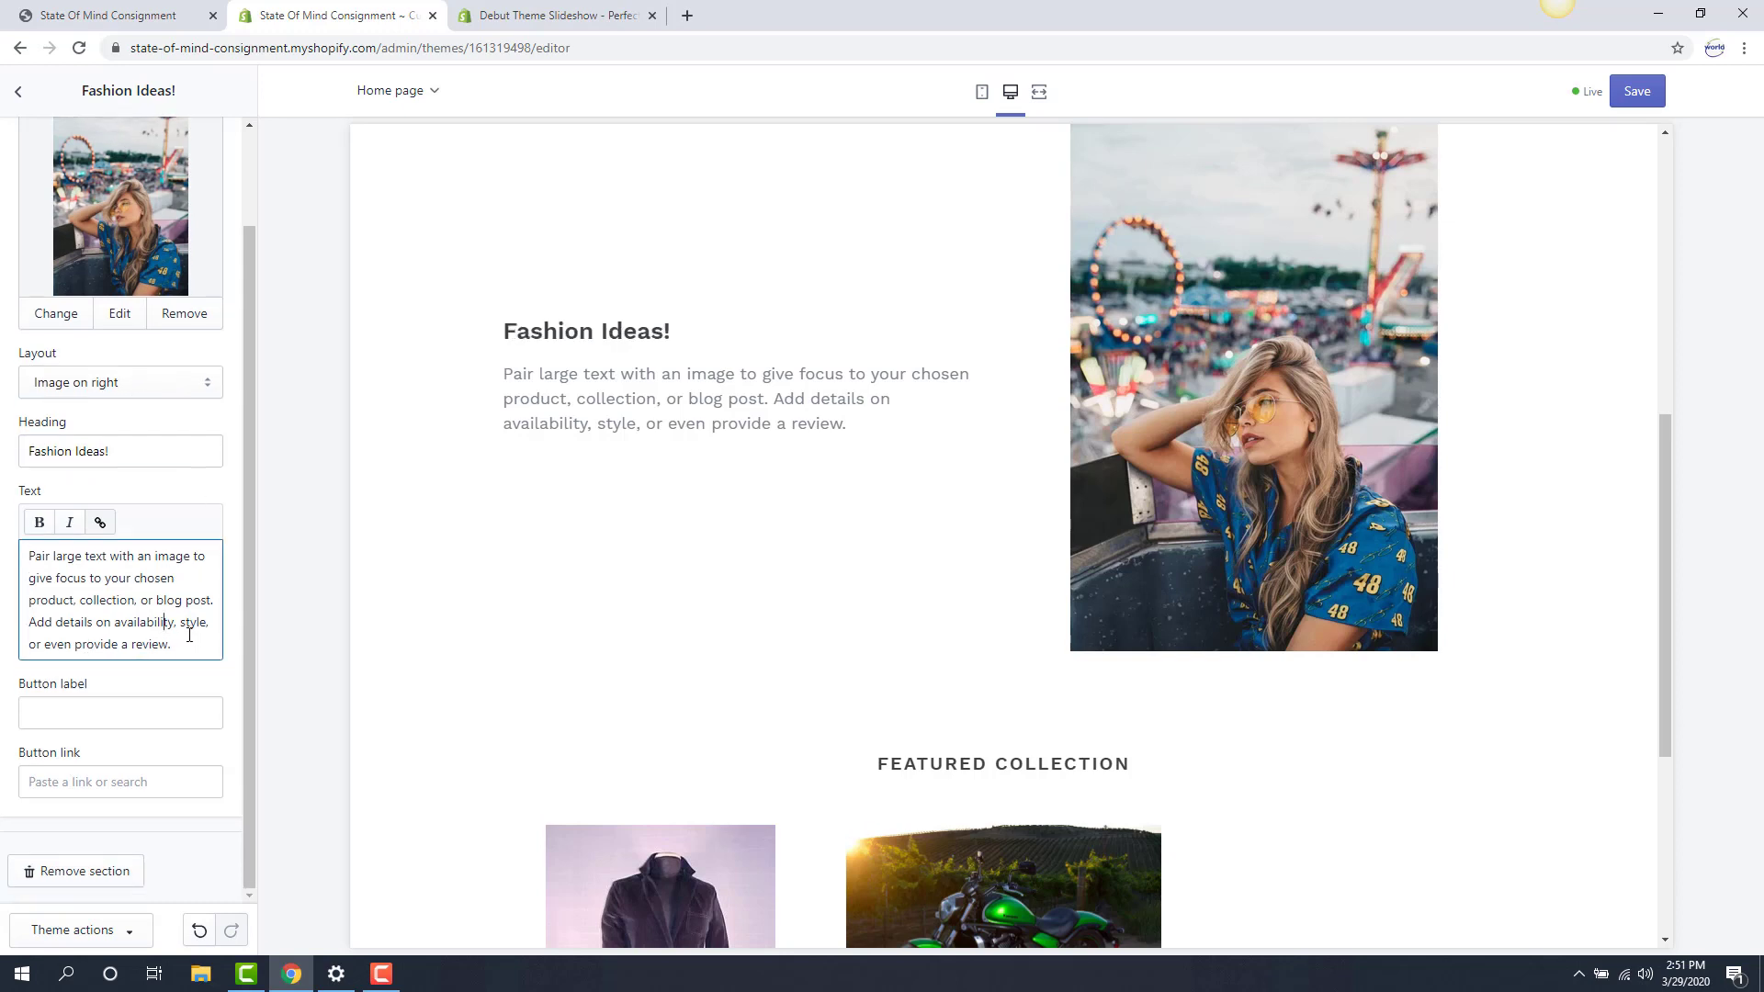
drag(175, 647, 8, 580)
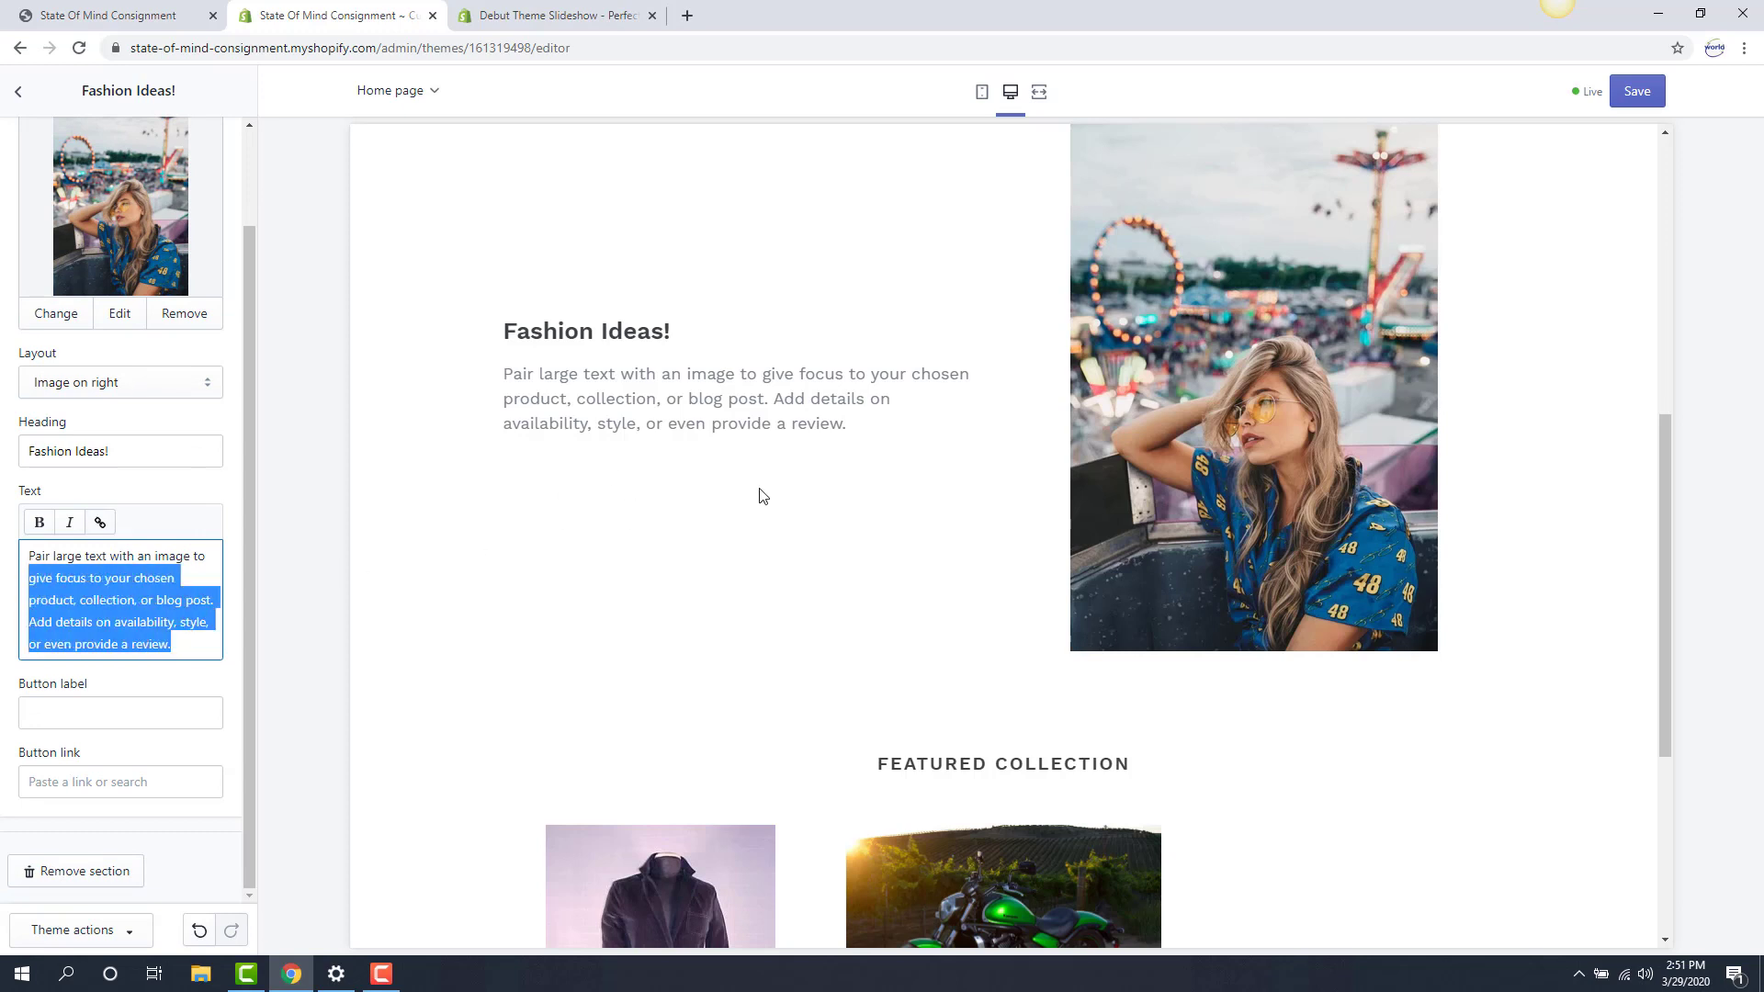
click(861, 442)
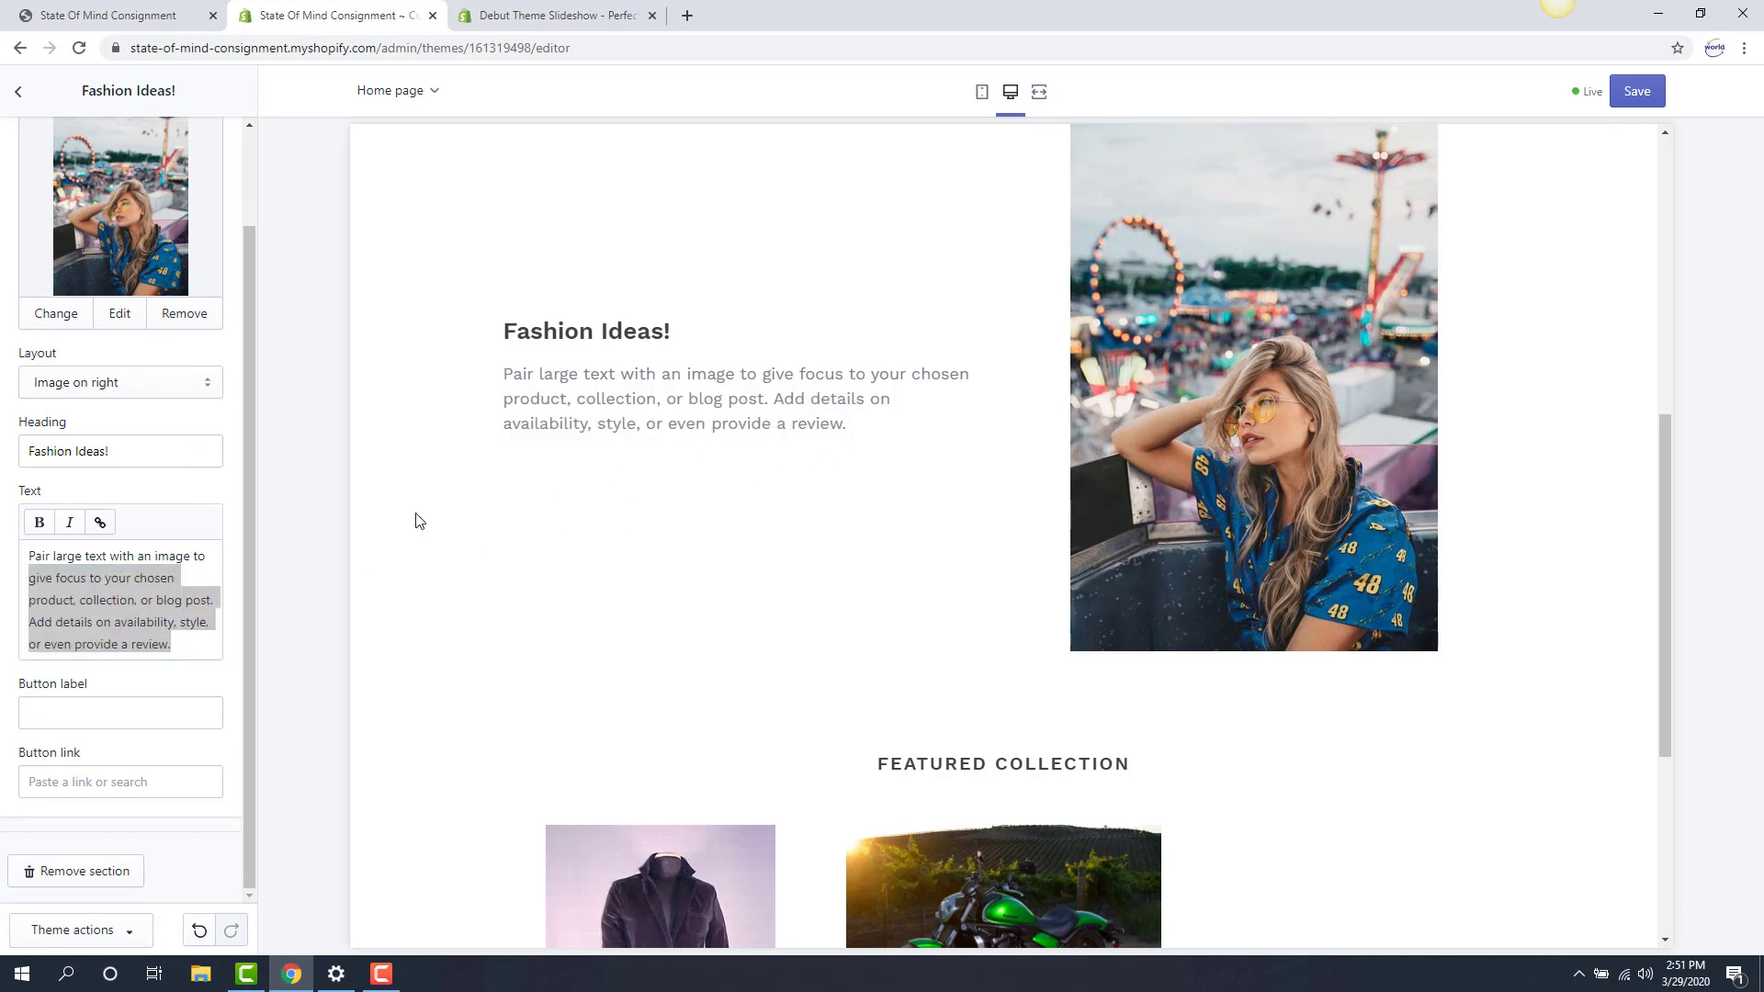
click(57, 786)
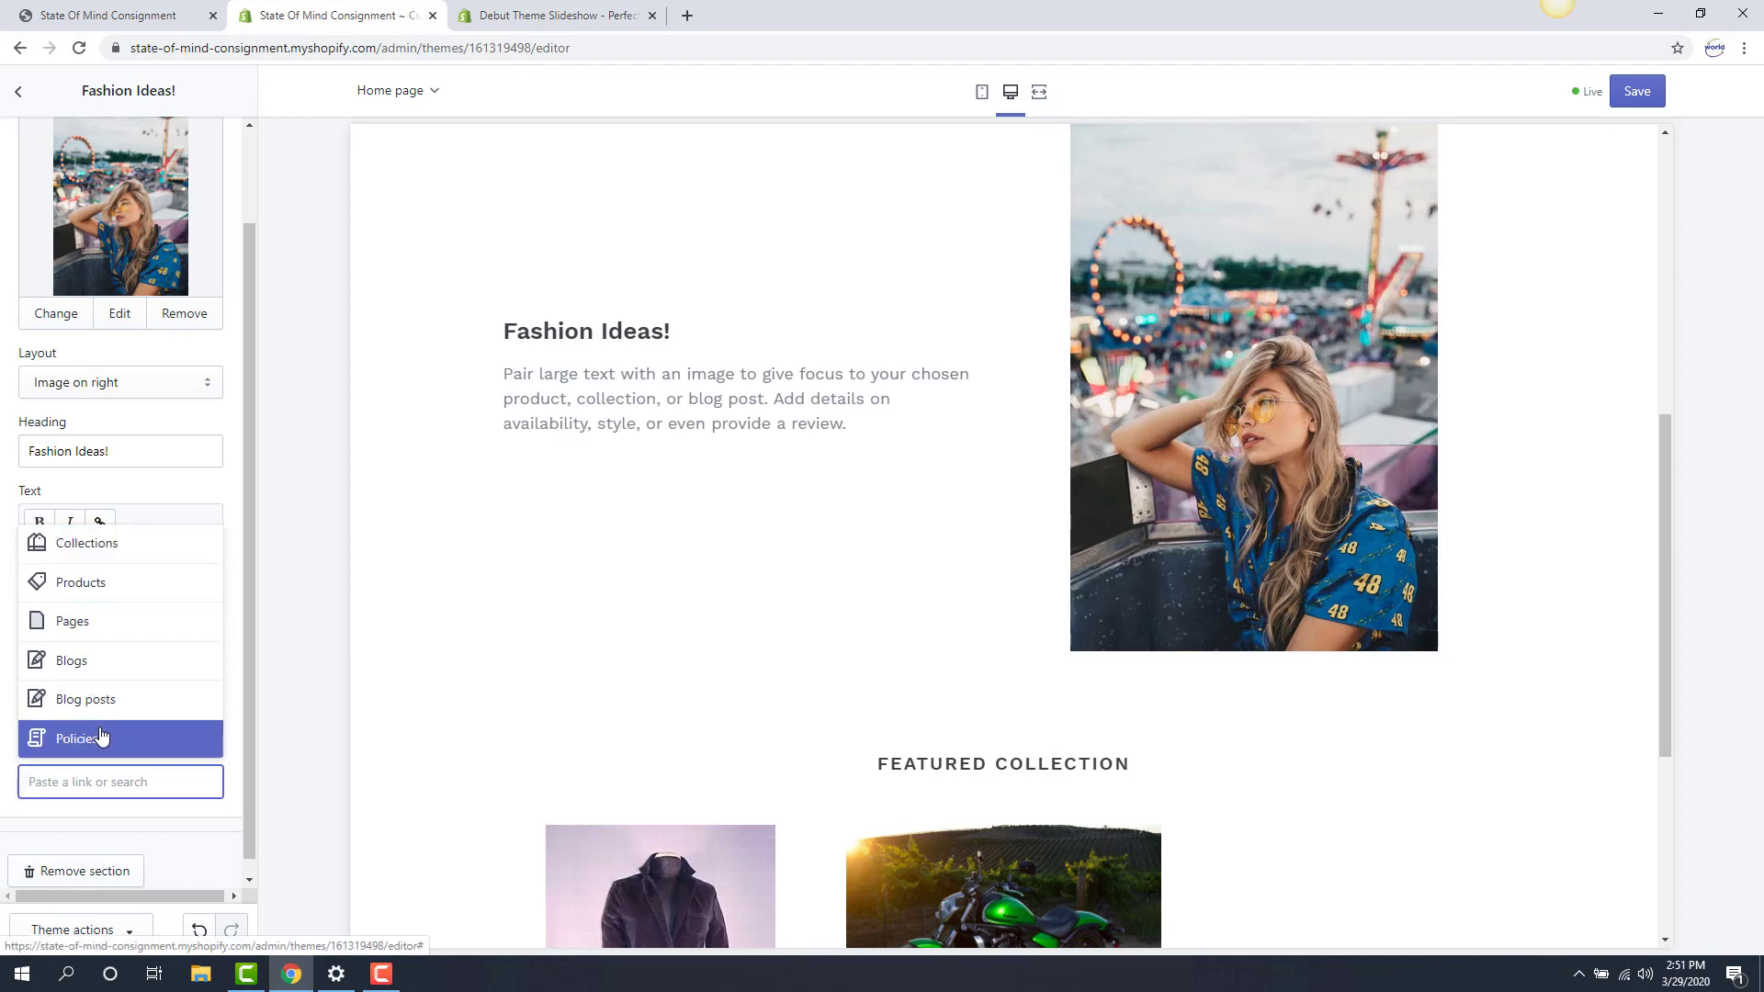
click(150, 816)
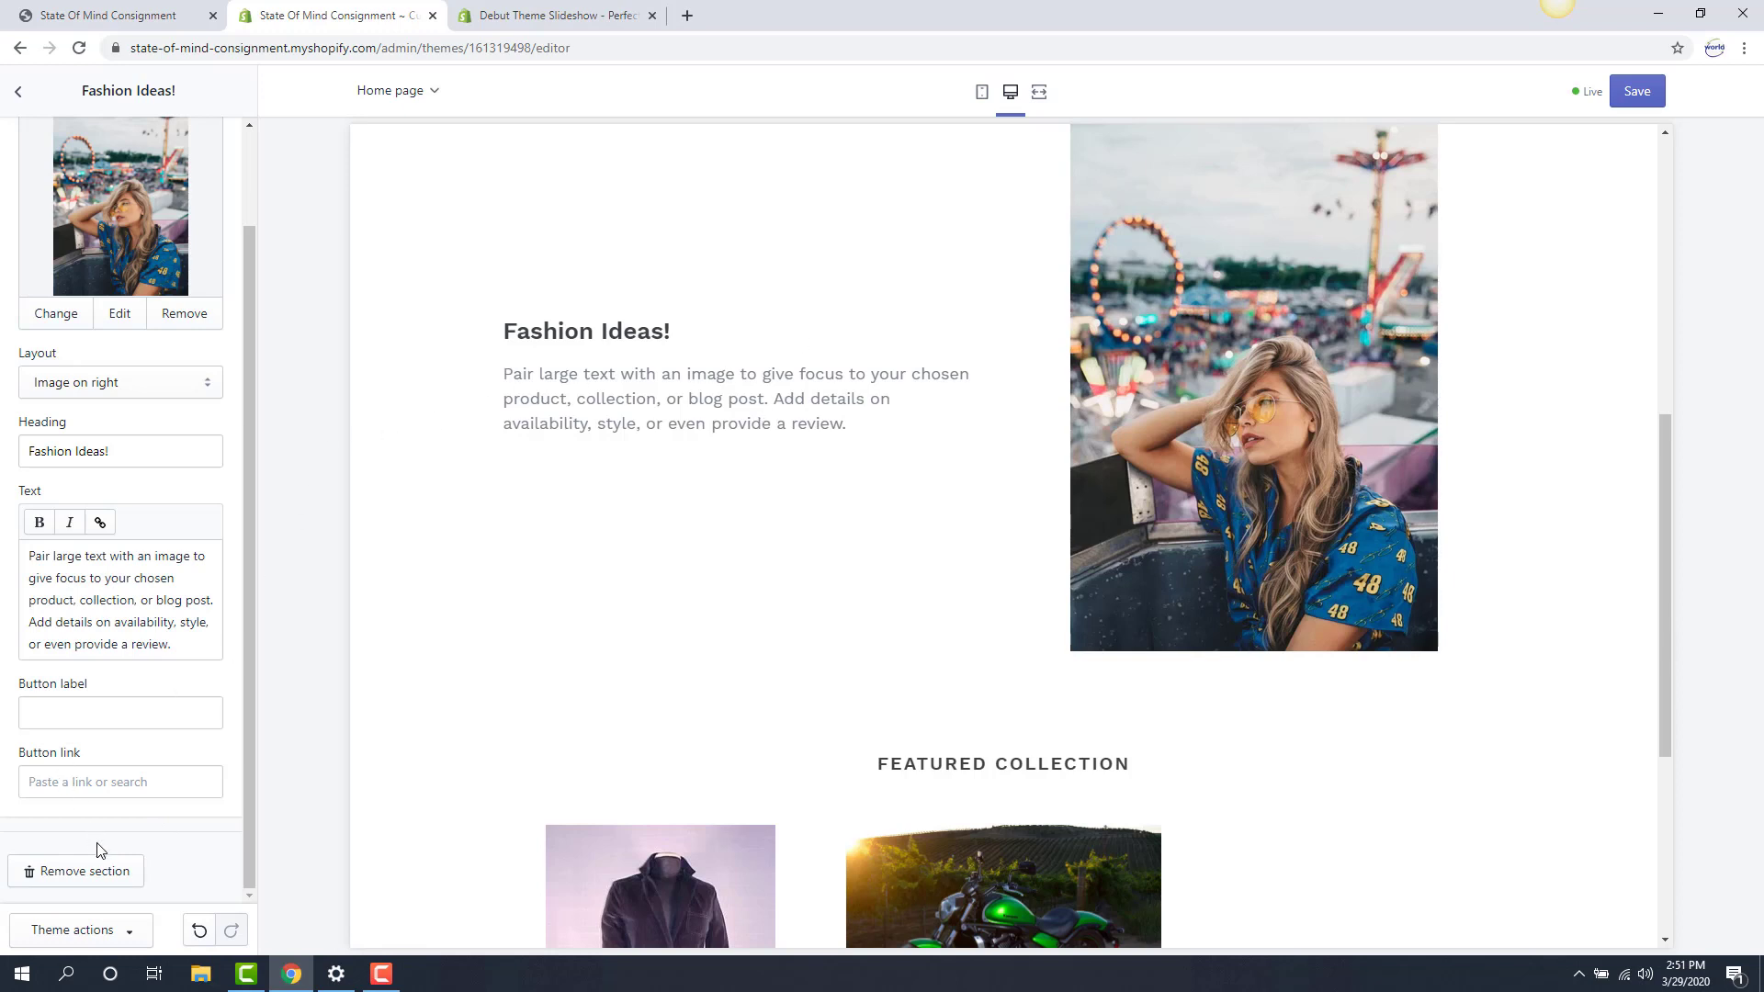
Save the Fashion Ideas! section's changes and return to the home page section list.
click(1632, 92)
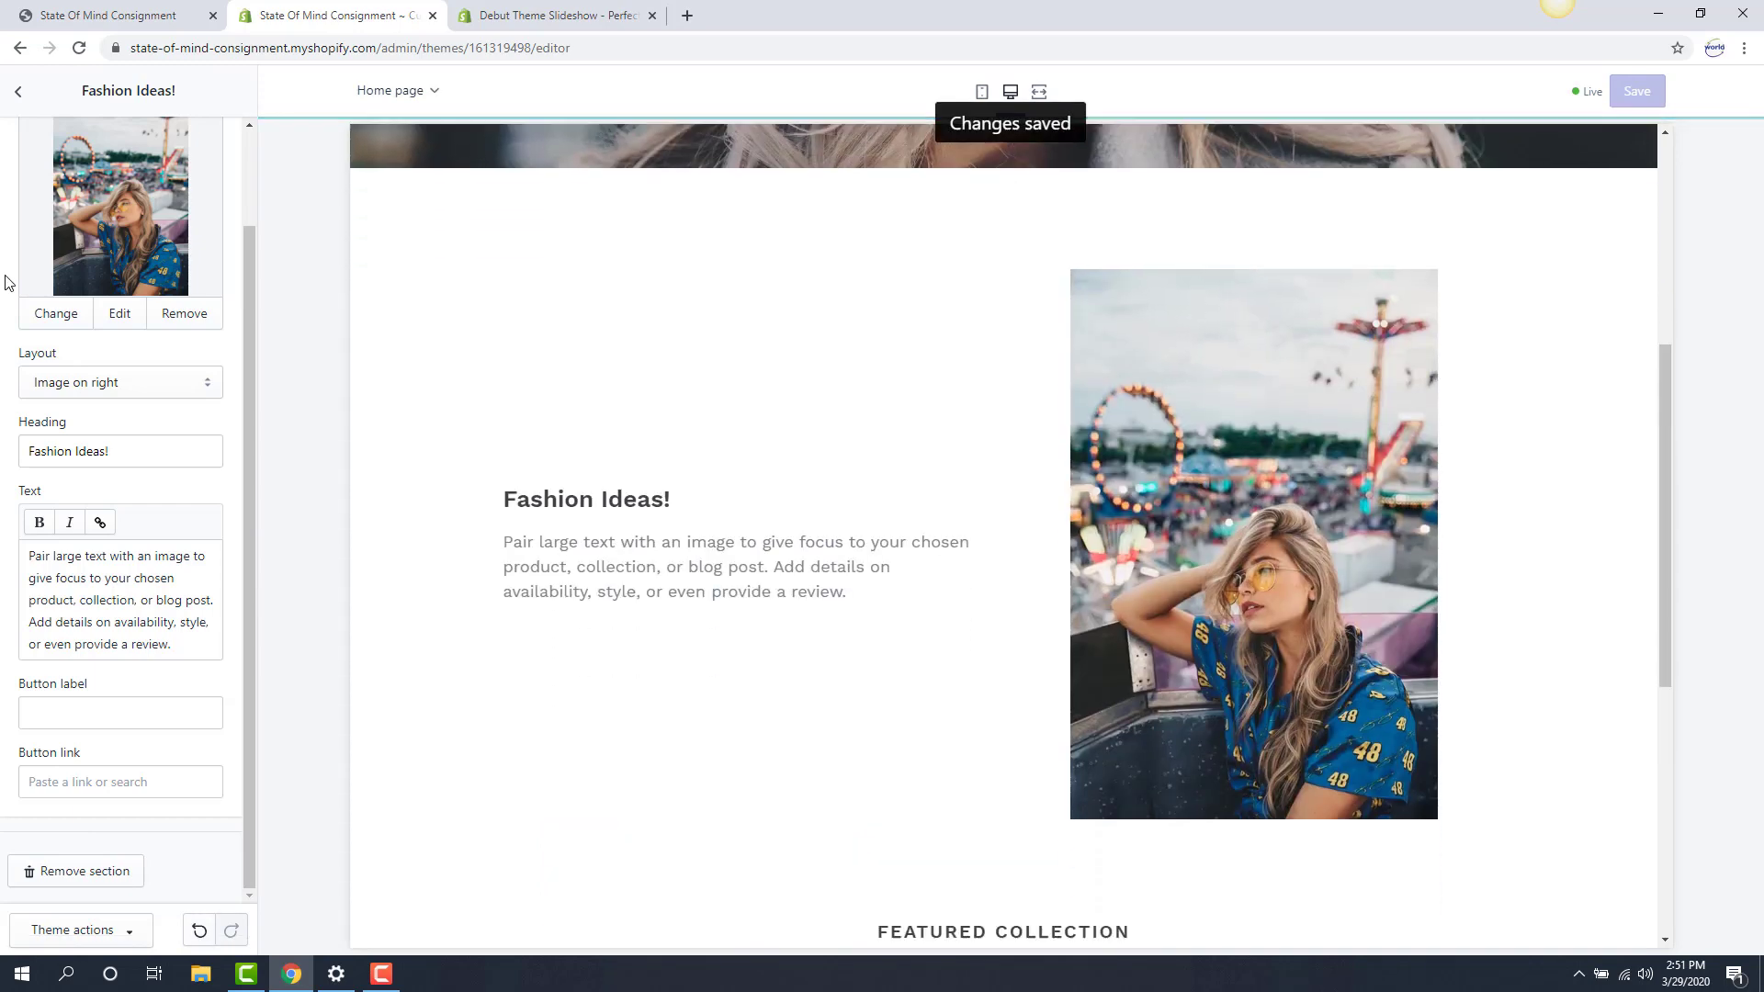
click(21, 93)
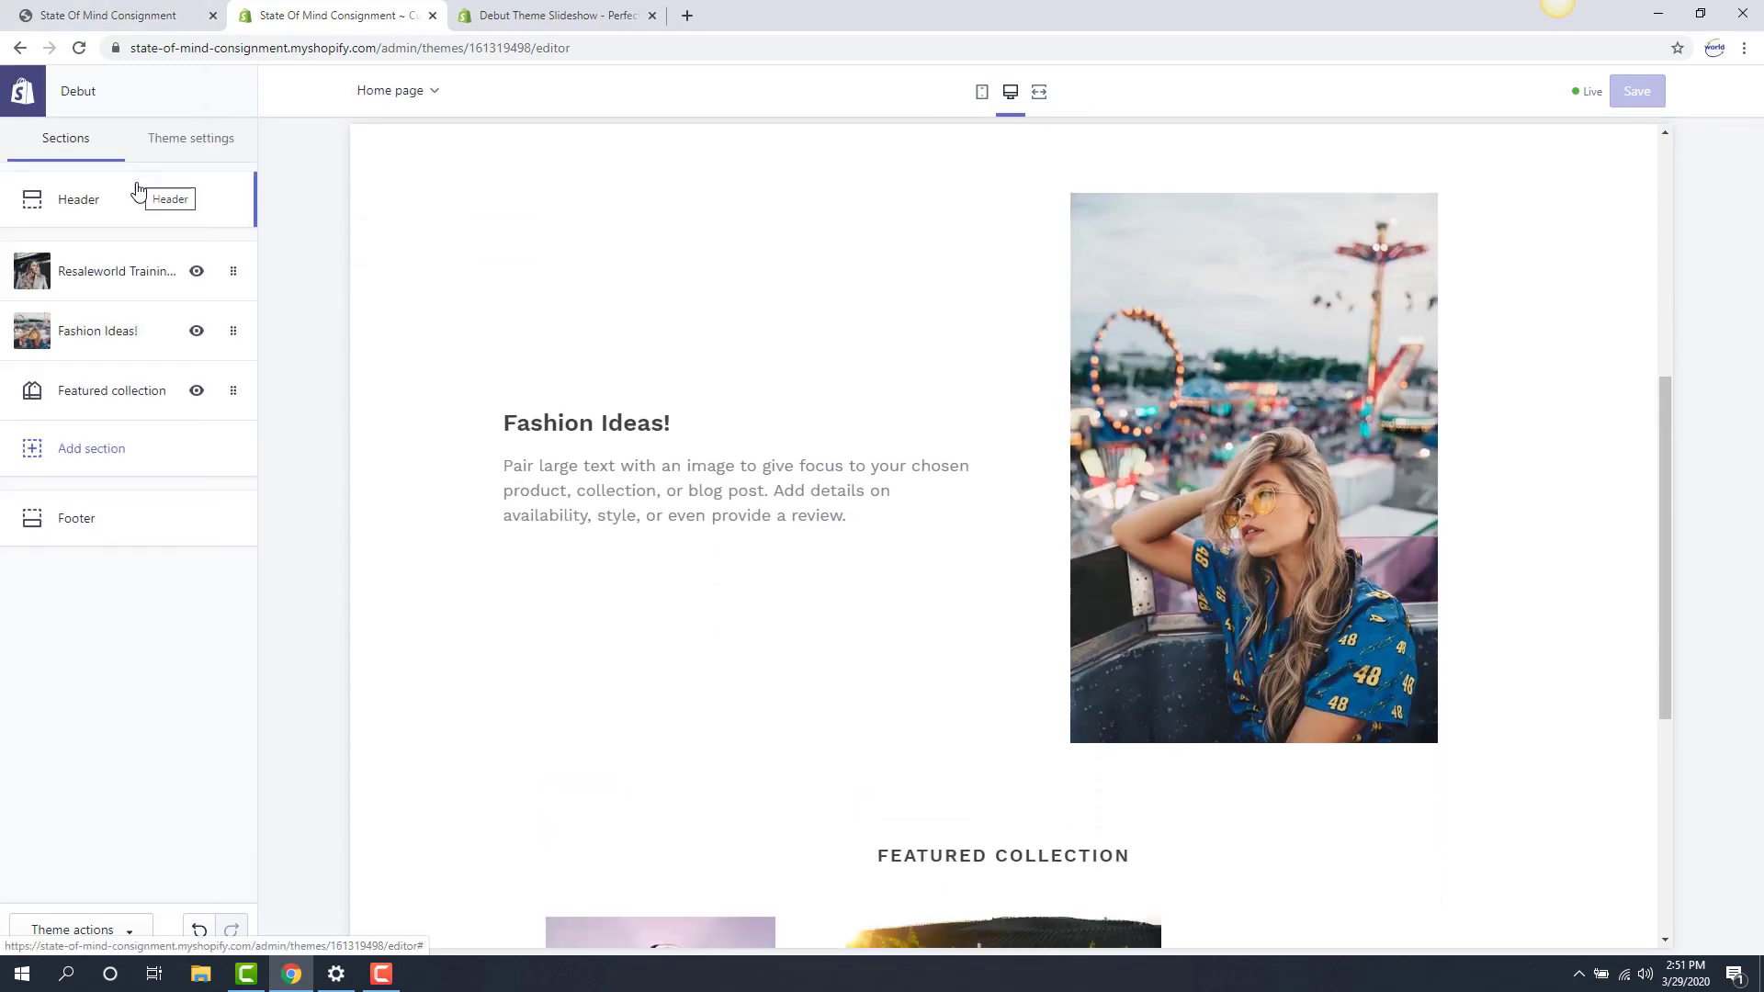
Review the lower part of the home page and add a Collection list section to it.
scroll(696, 402, down, 4)
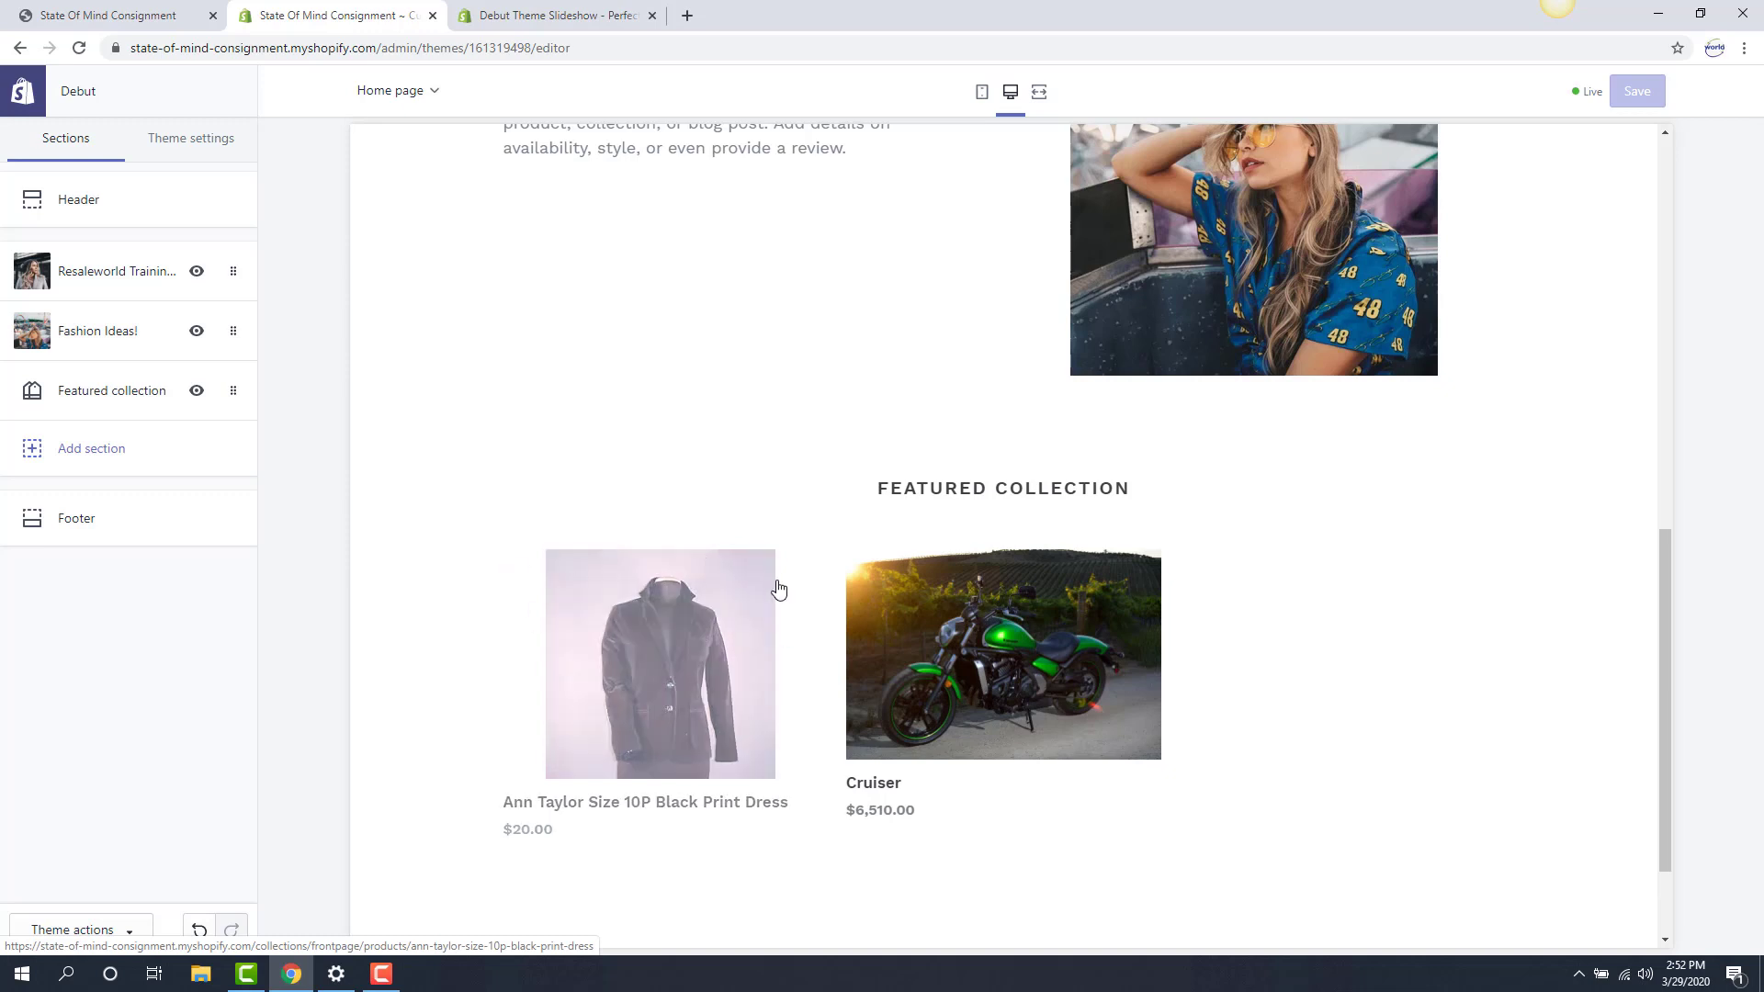
scroll(776, 587, down, 2)
scroll(767, 604, up, 1)
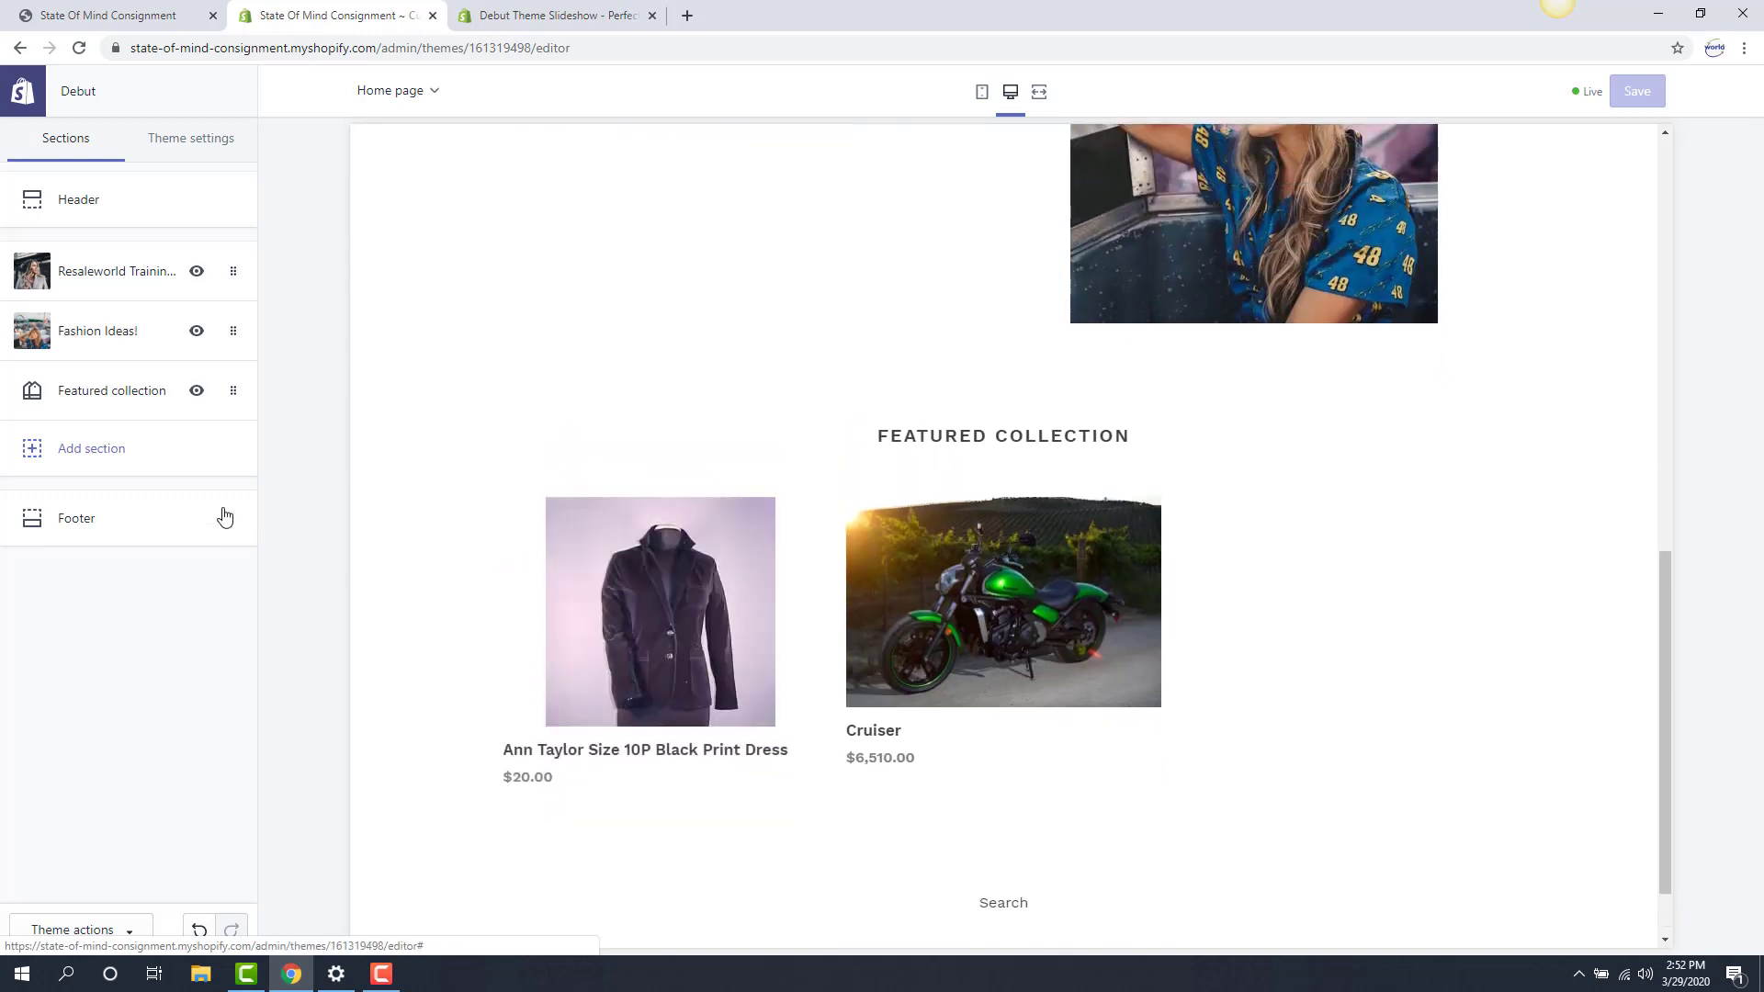
click(107, 460)
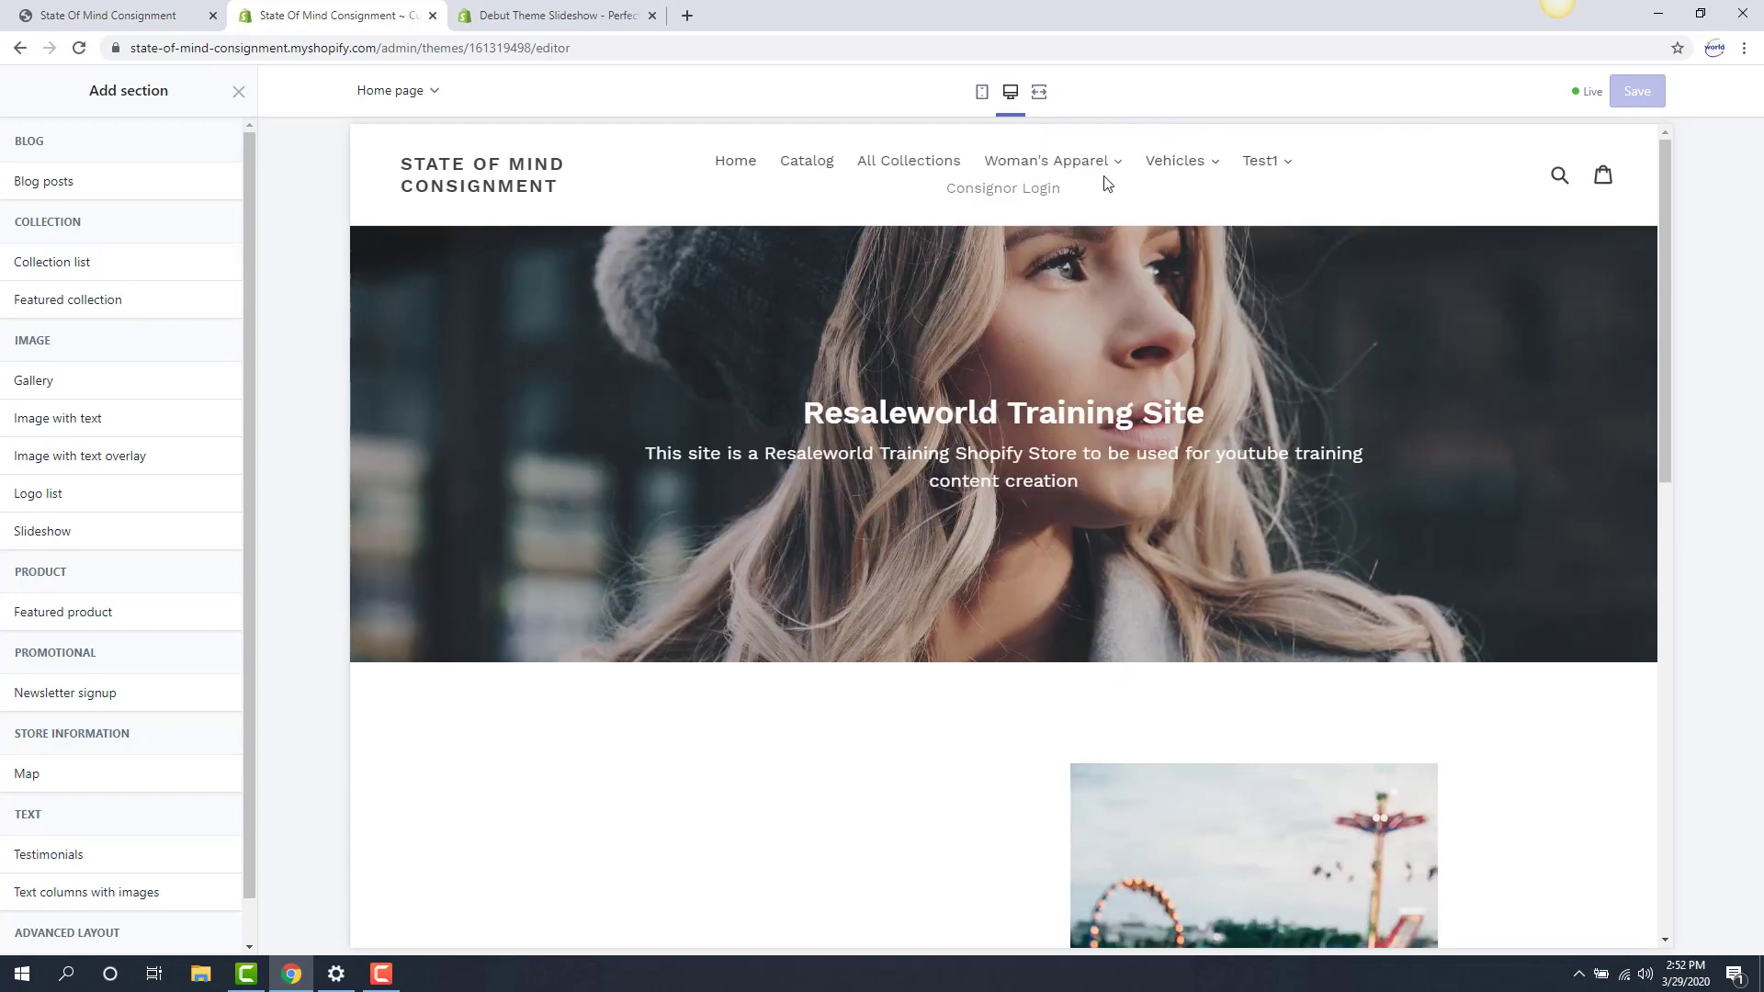
scroll(873, 421, down, 10)
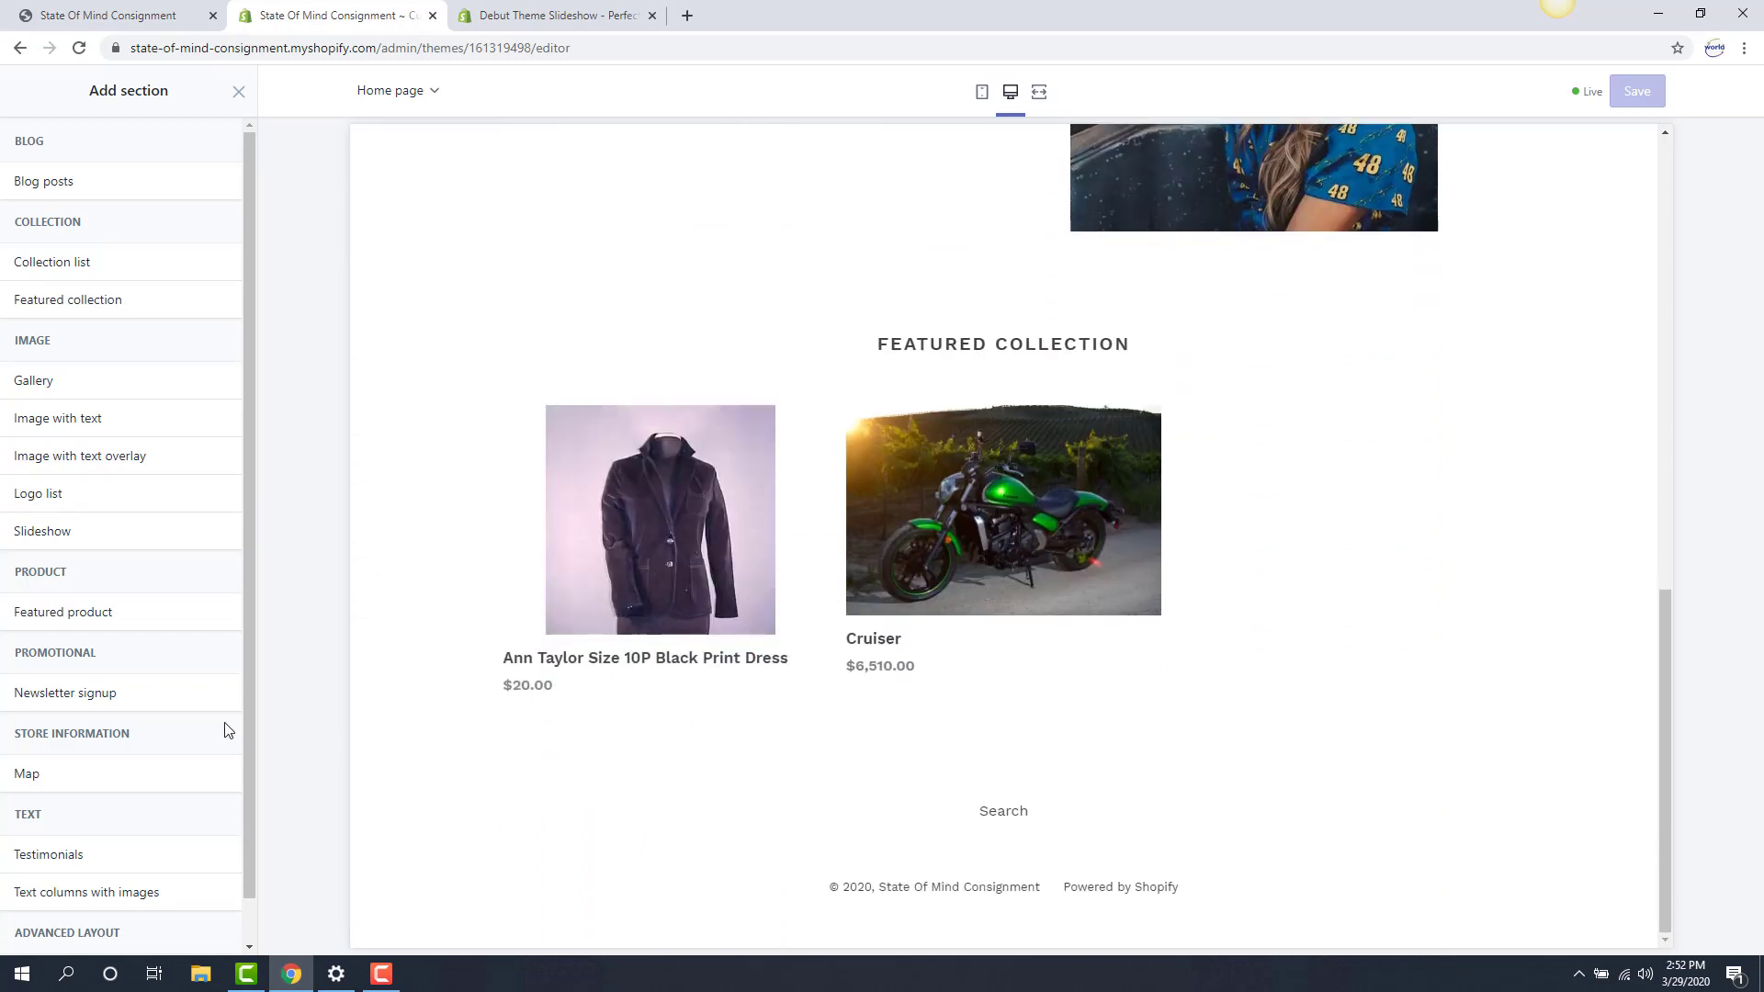
click(80, 267)
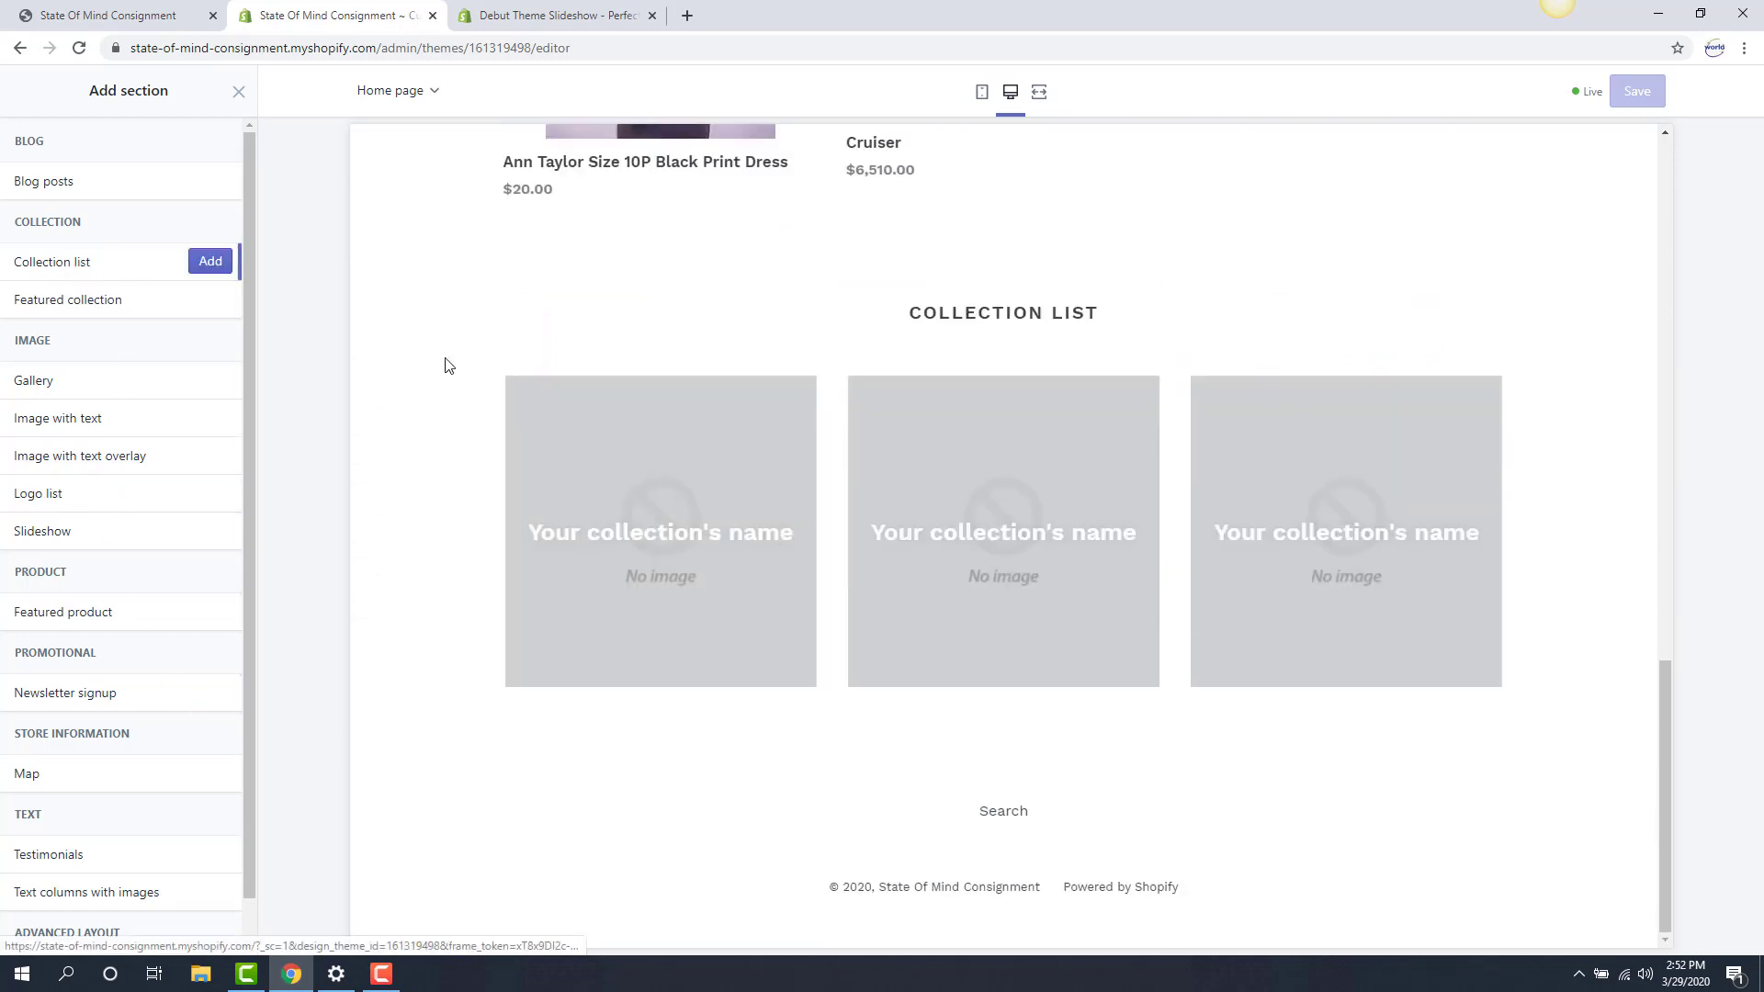
click(225, 269)
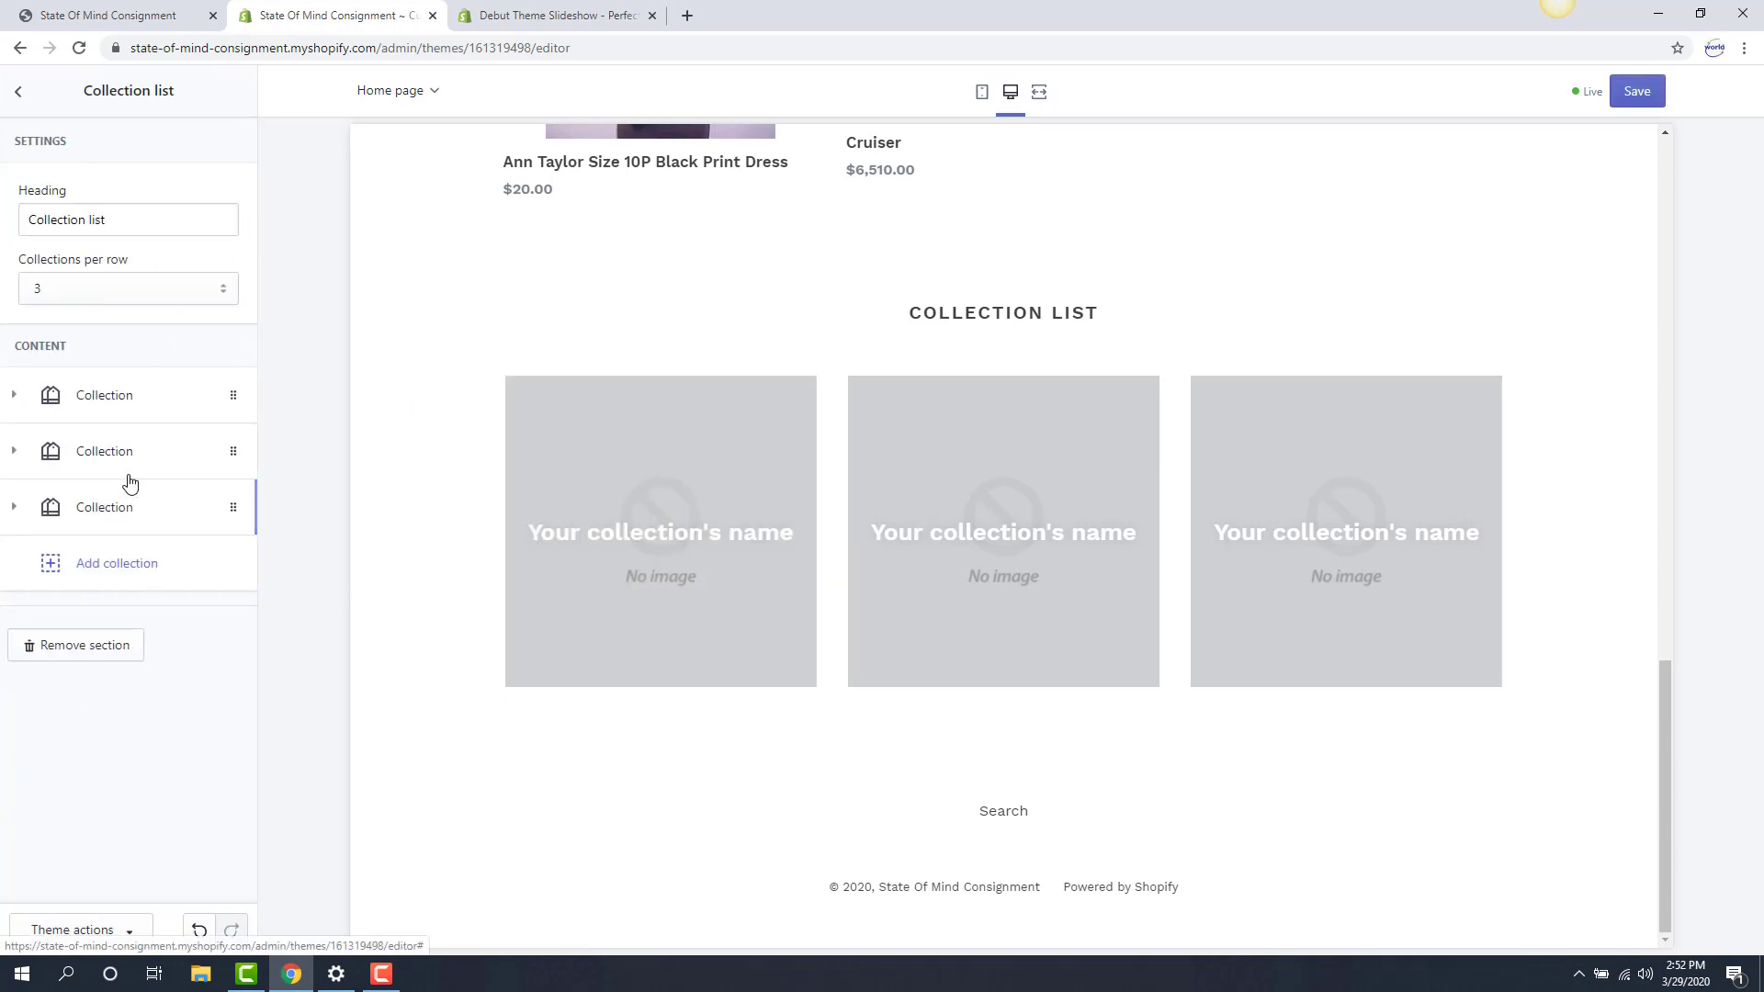
Set the Collection list section to 5 collections per row and change its heading to "Store Collections".
click(83, 287)
click(48, 362)
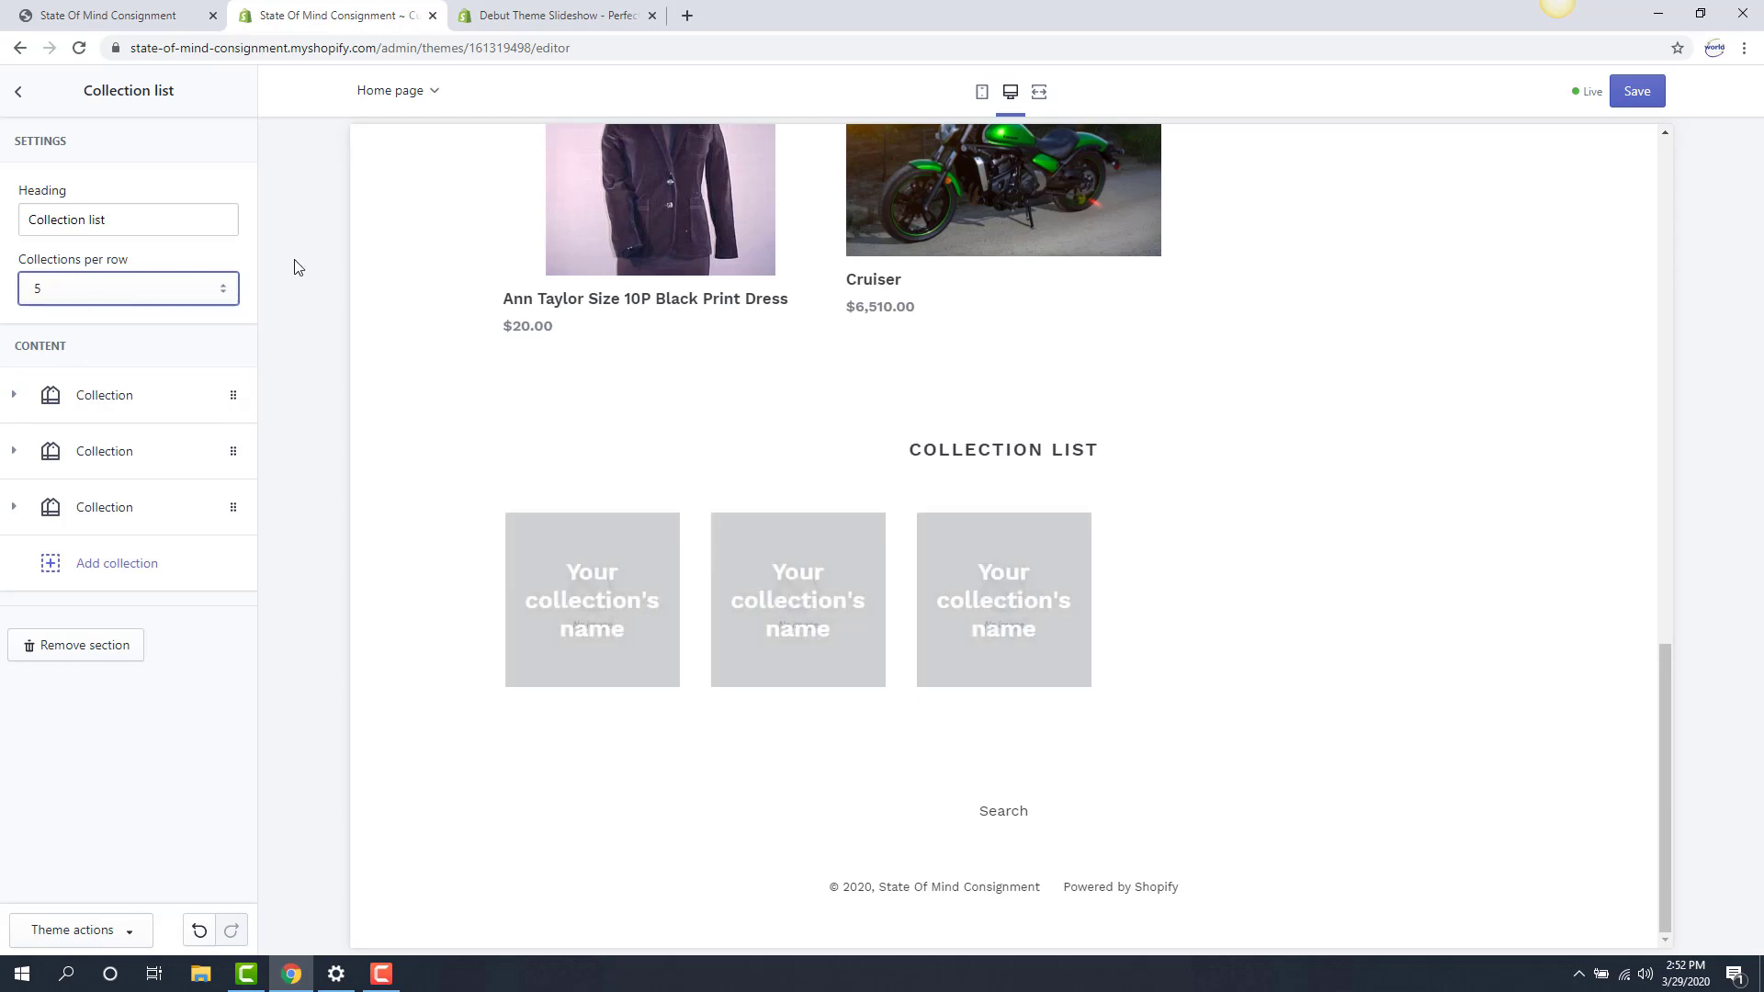
triple_click(162, 220)
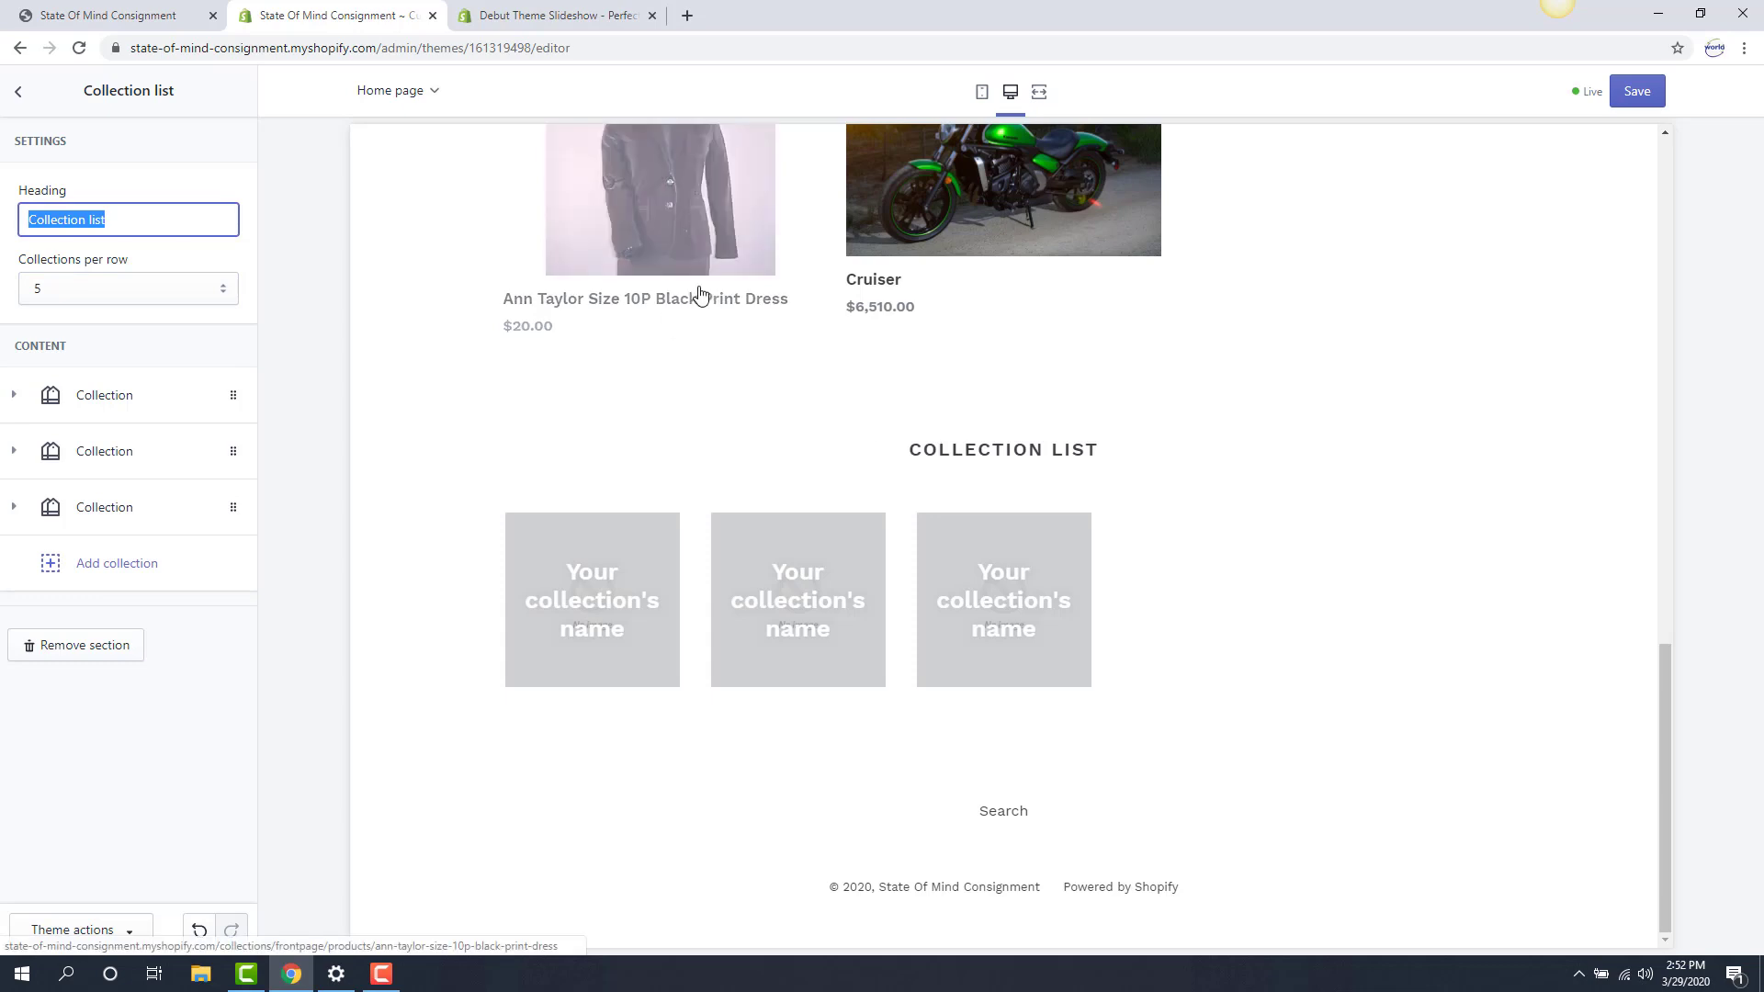
key(BackSpace)
text(Store Collections)
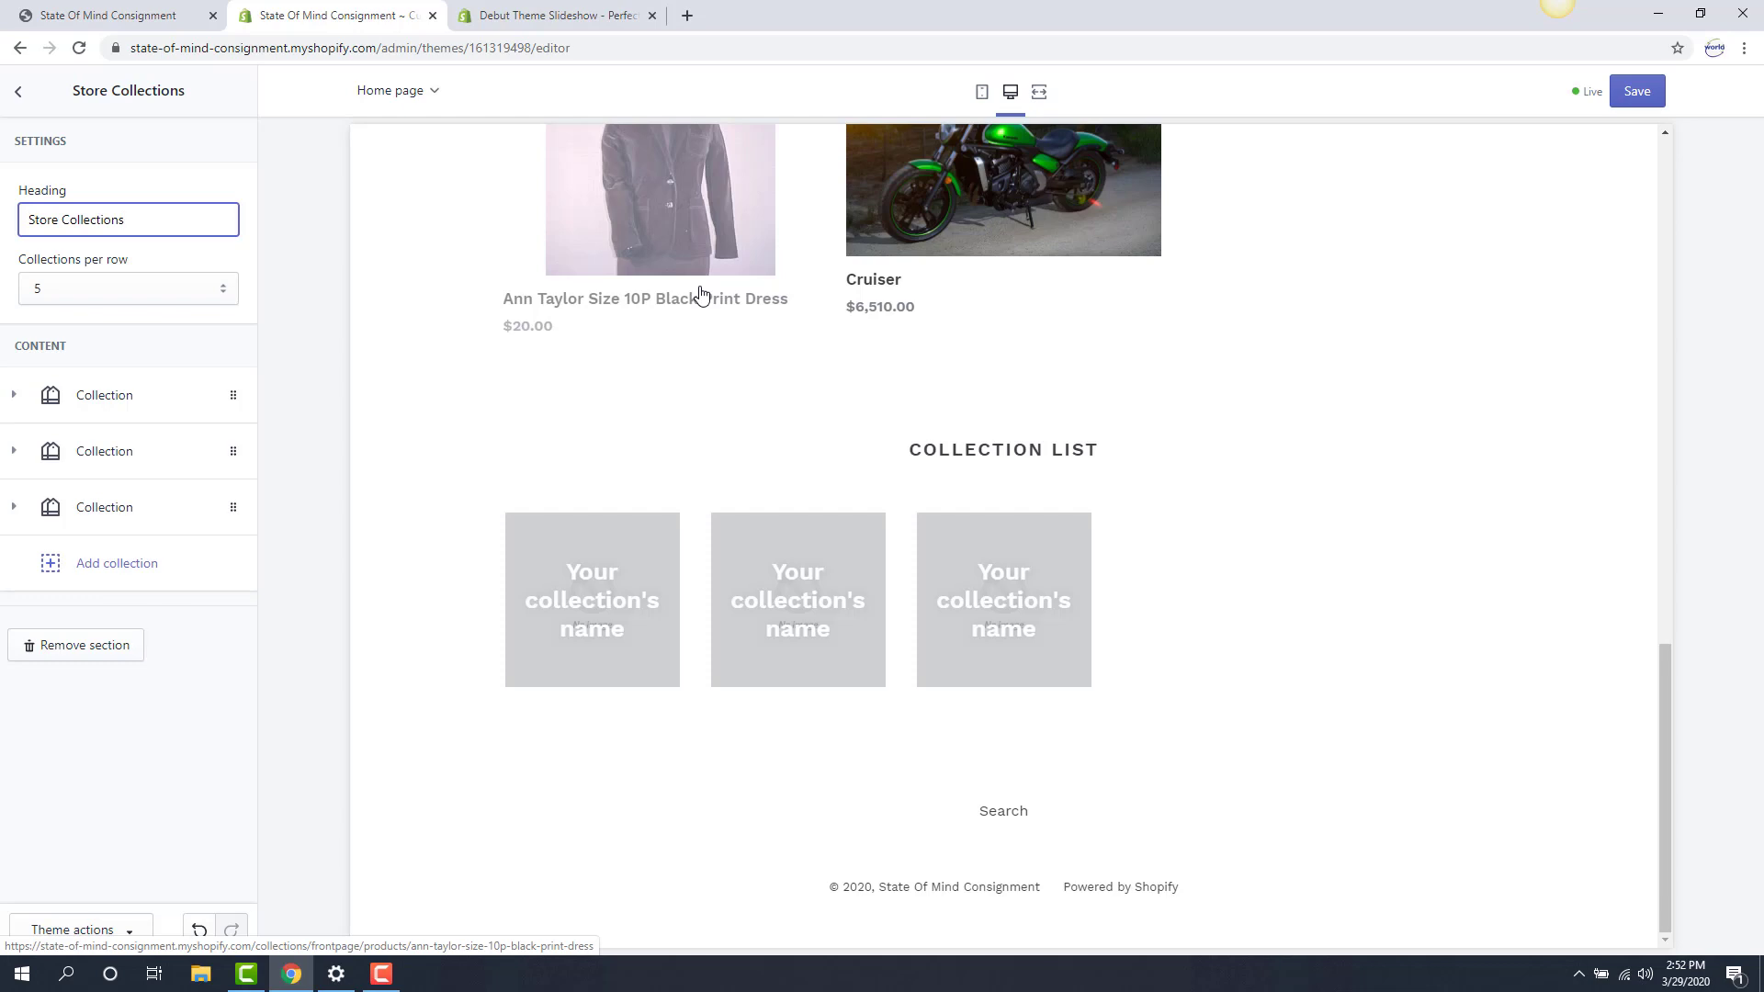
key(Tab)
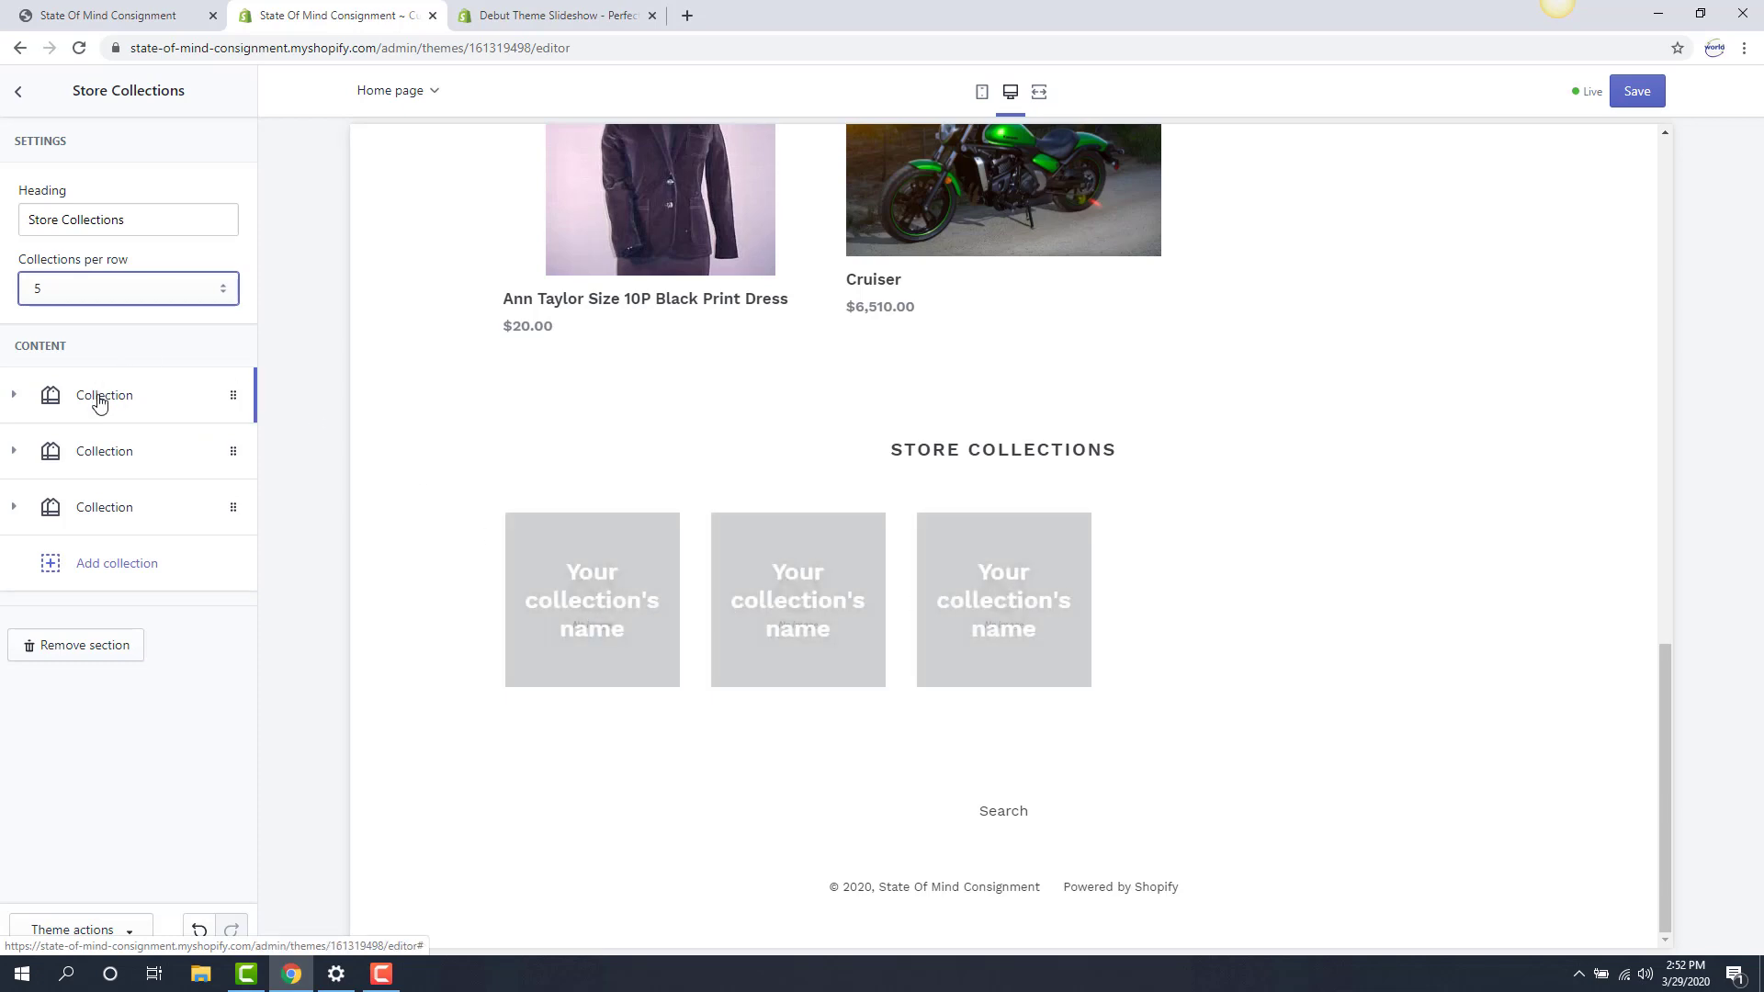
Assign the Tops collection to the first collection block of the Store Collections section.
click(57, 402)
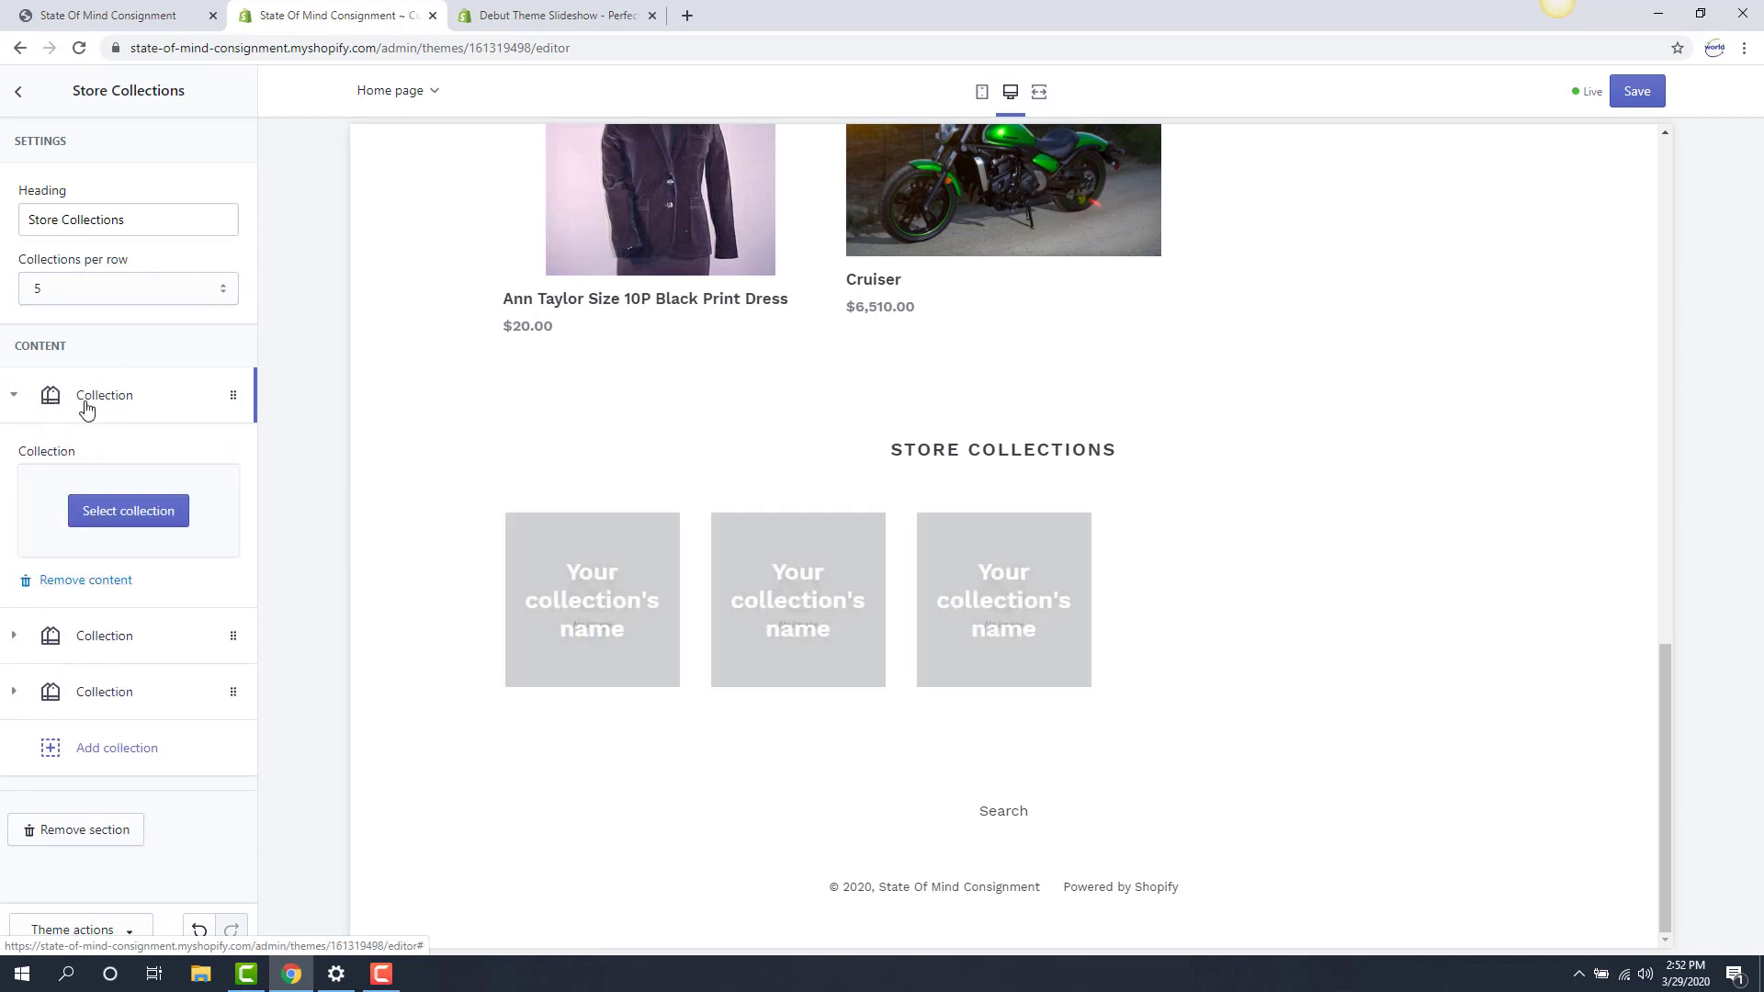
click(136, 512)
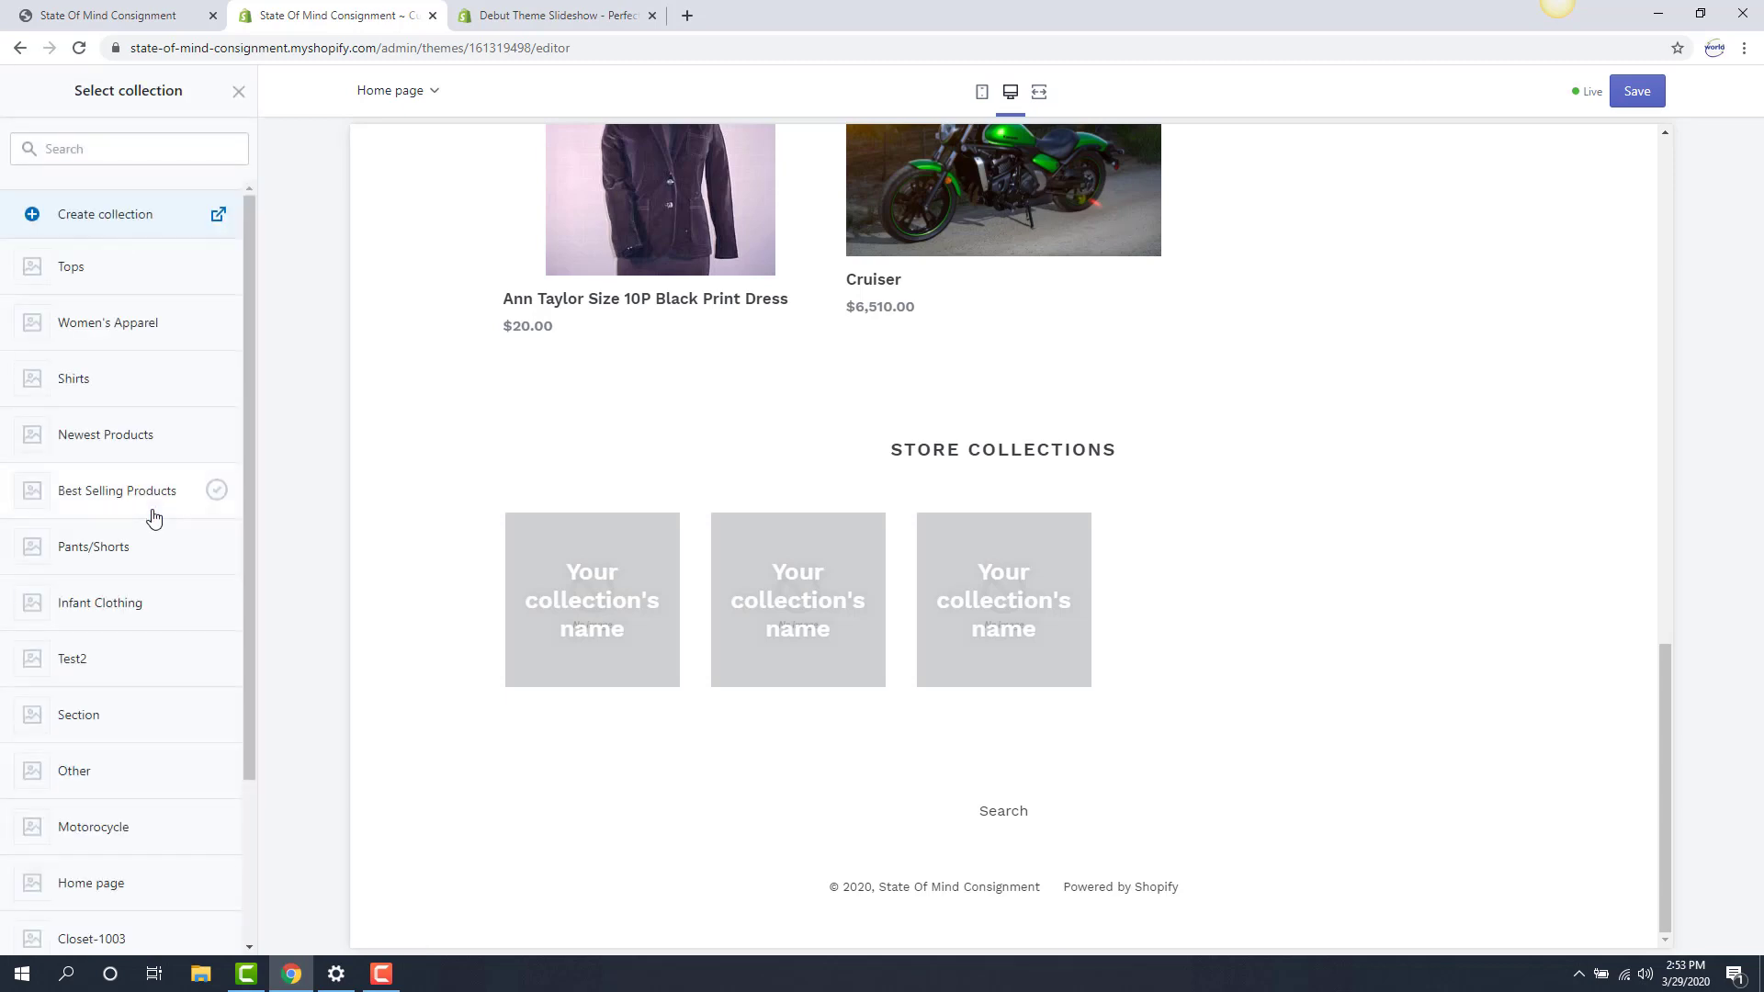
click(83, 277)
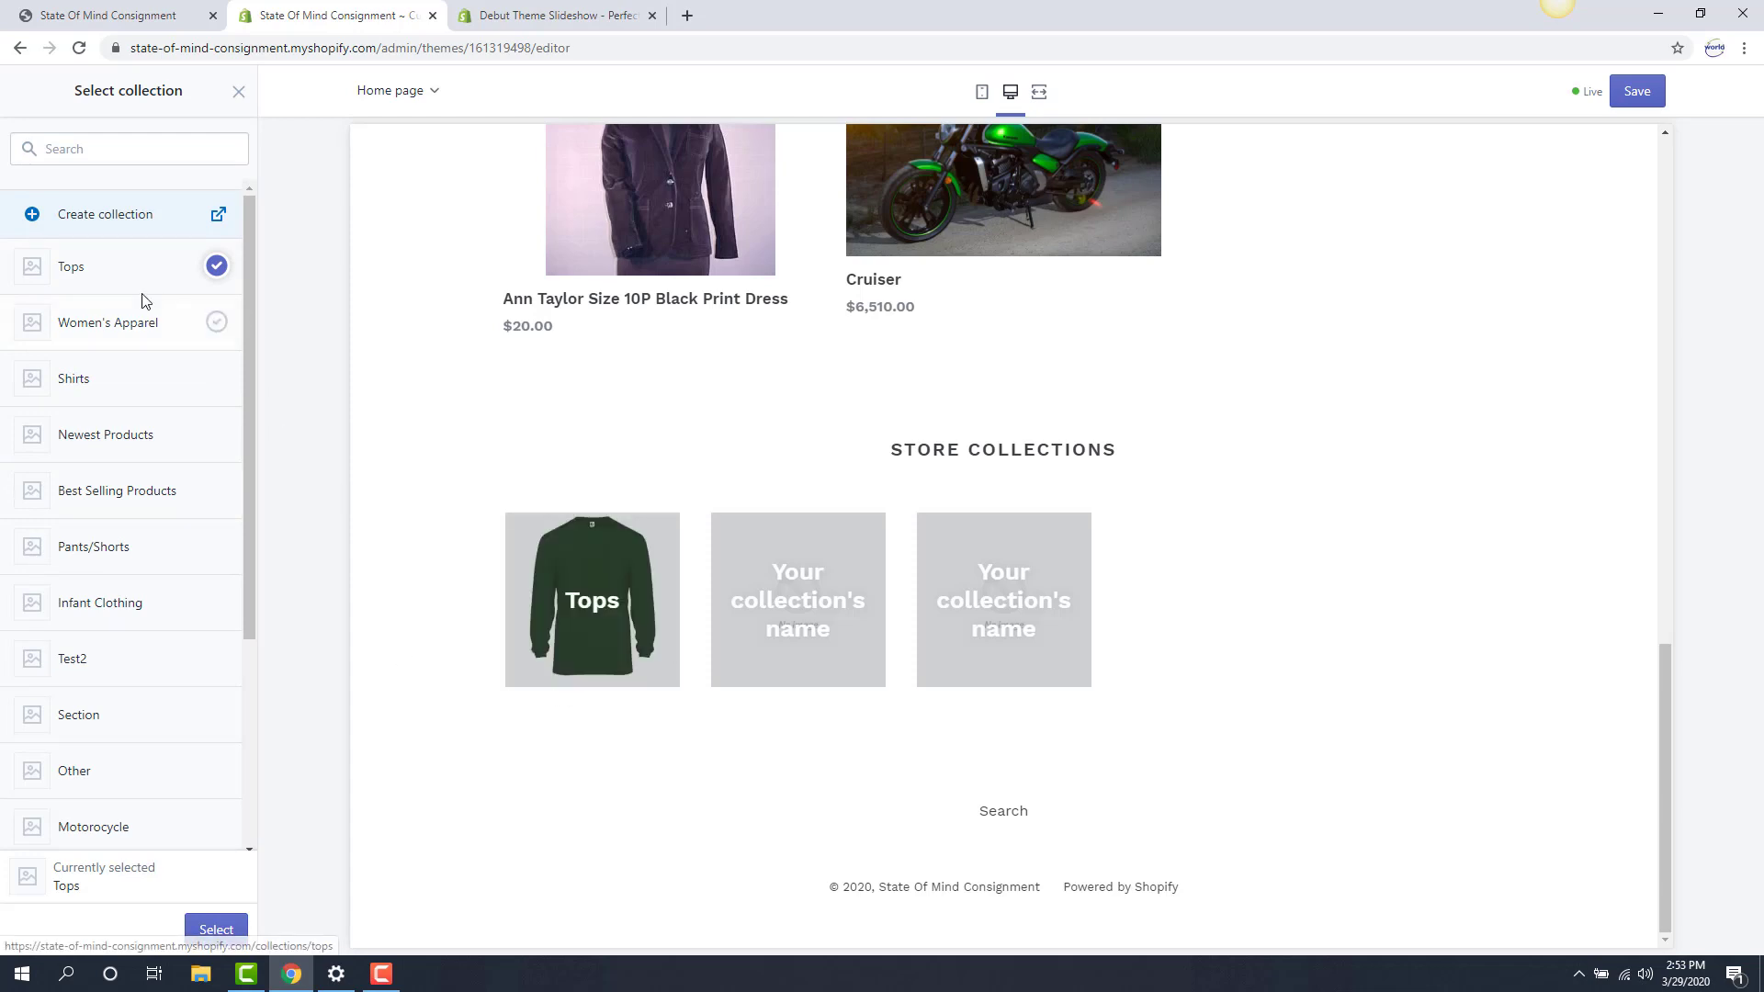
click(217, 929)
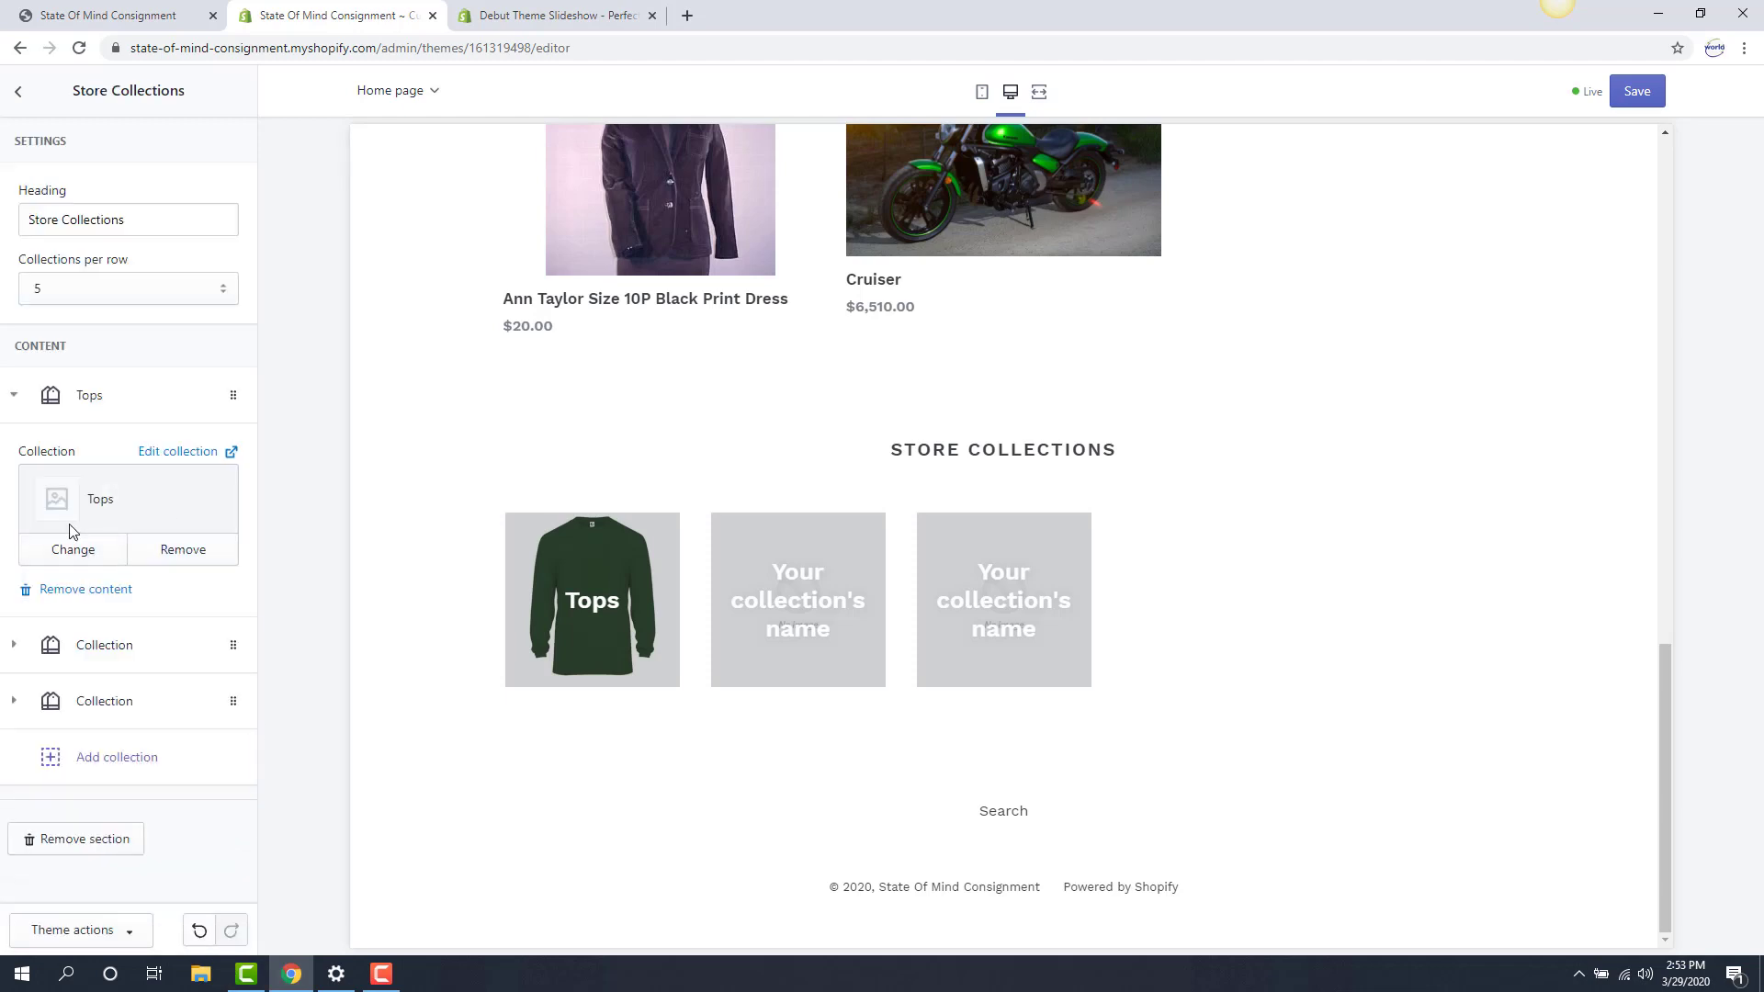
Open the Tops collection for editing and look through its details, products and collection image settings.
click(190, 455)
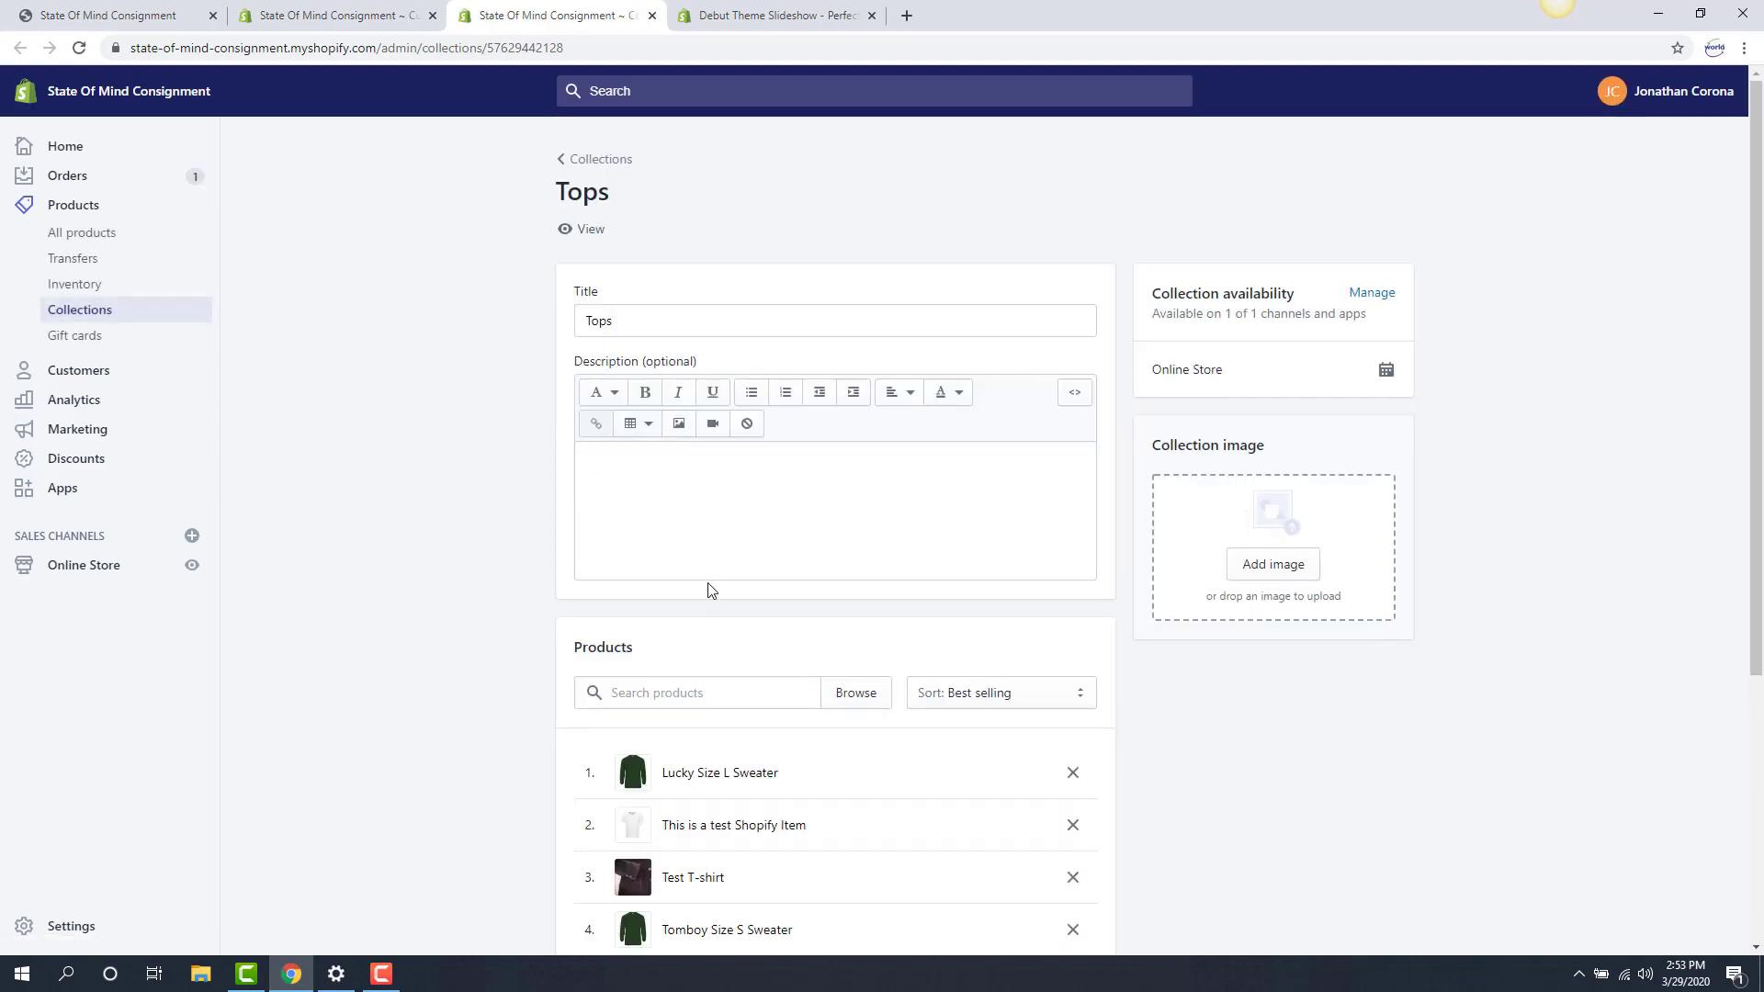
scroll(709, 591, down, 4)
scroll(579, 421, up, 4)
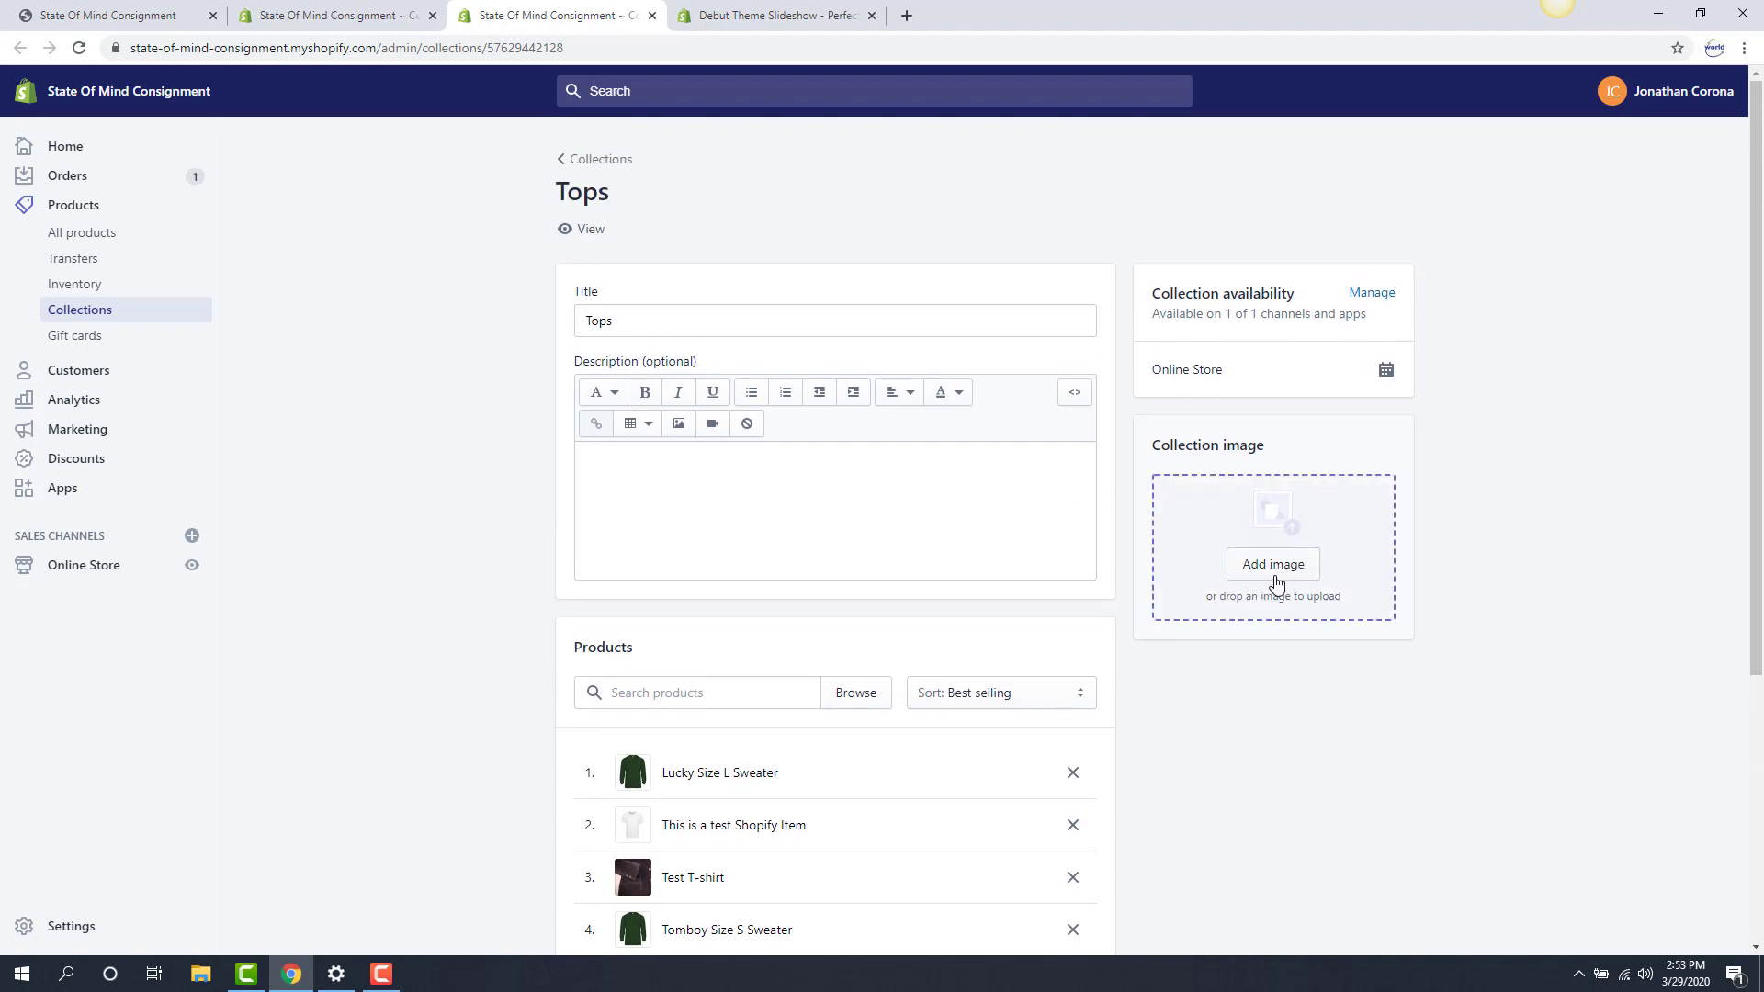
Return to the theme editor and assign the Motorocycle collection to the second block of the Store Collections section.
scroll(739, 668, down, 1)
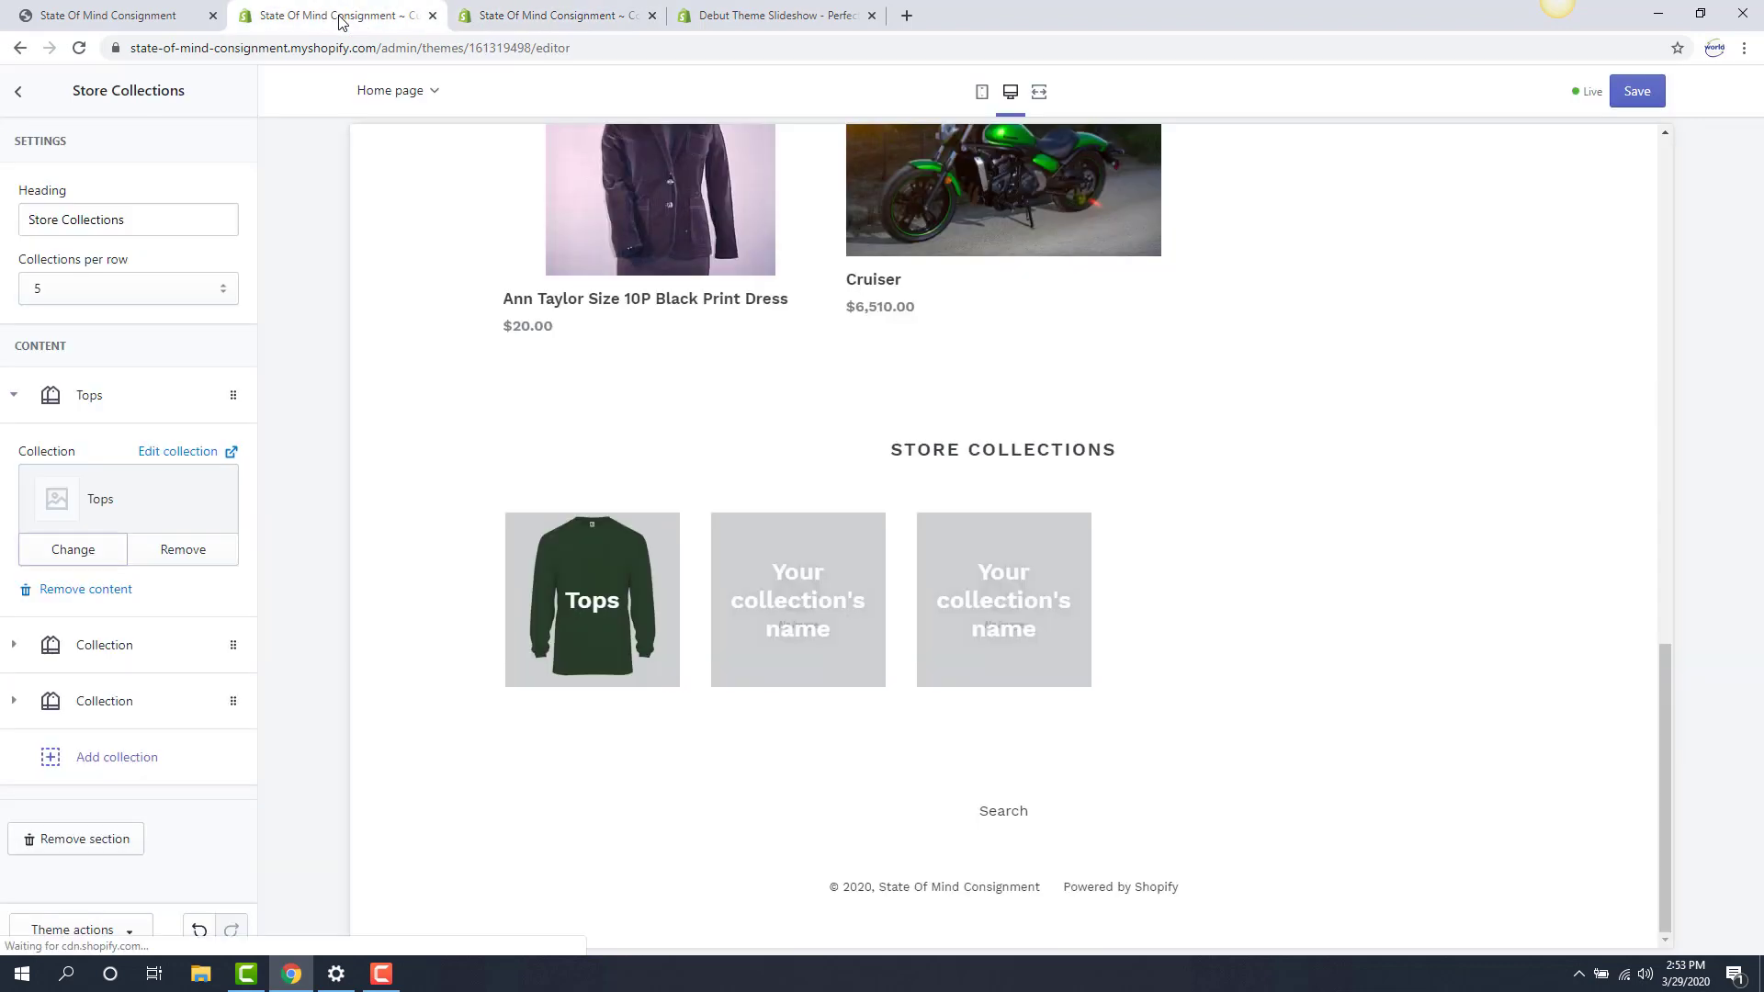
click(345, 15)
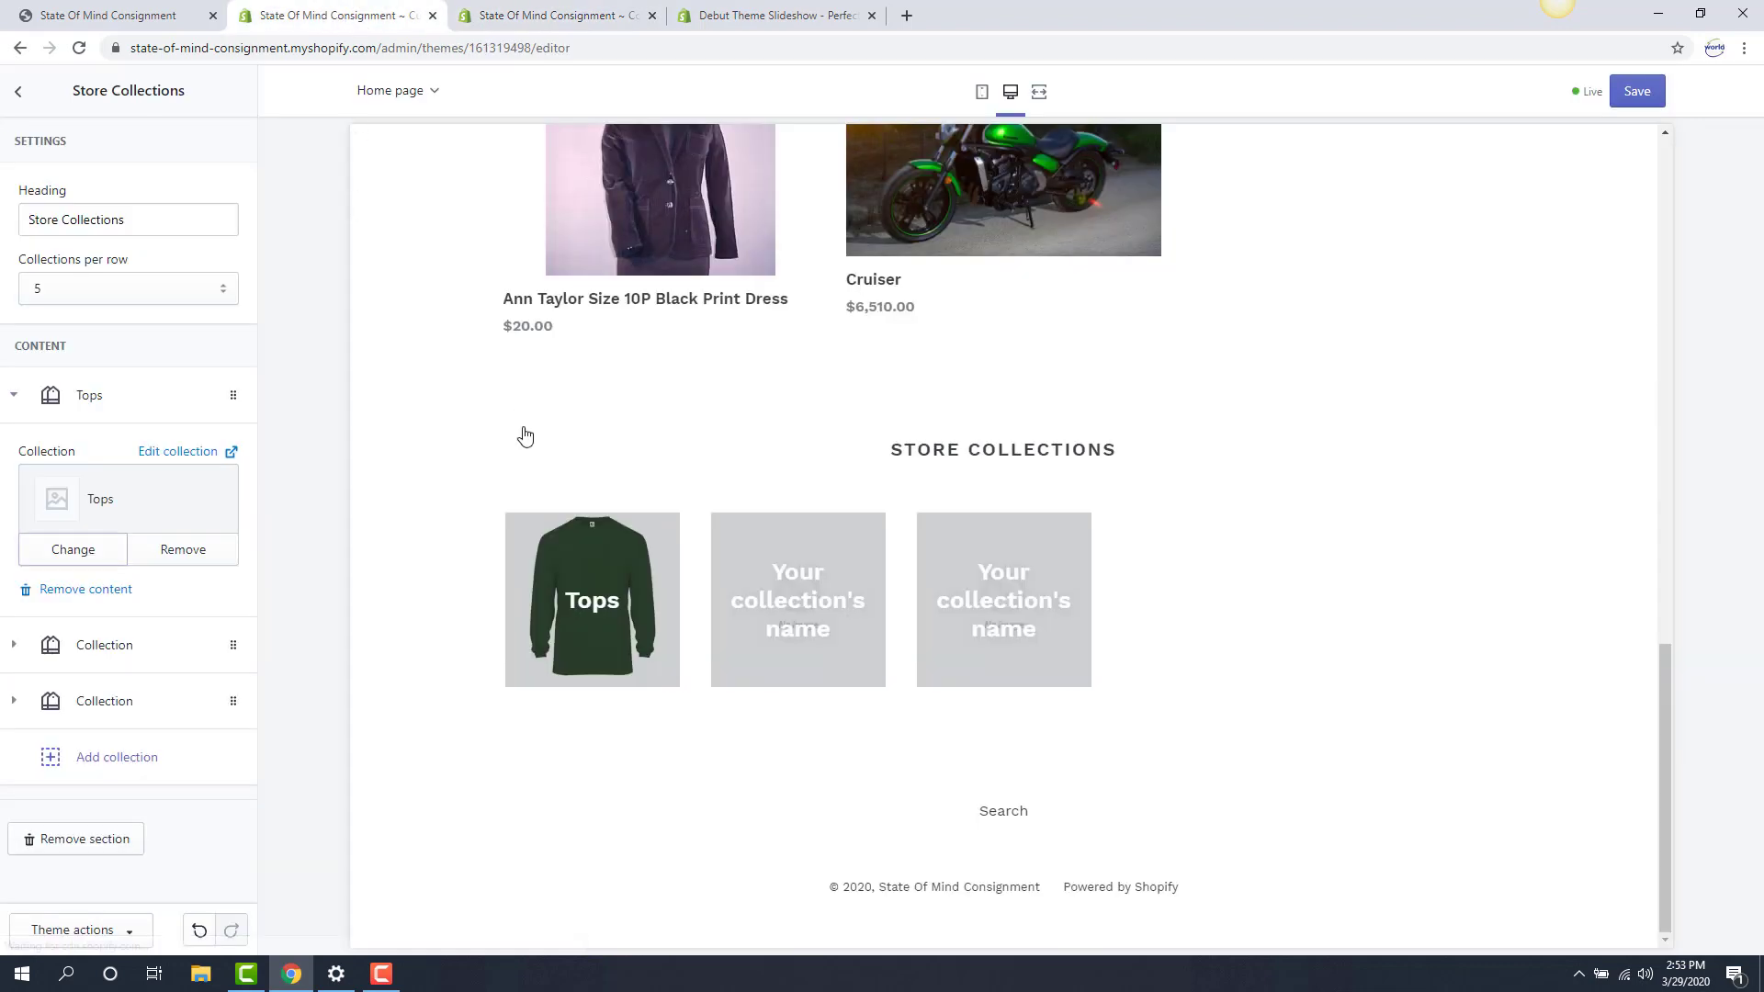
click(86, 649)
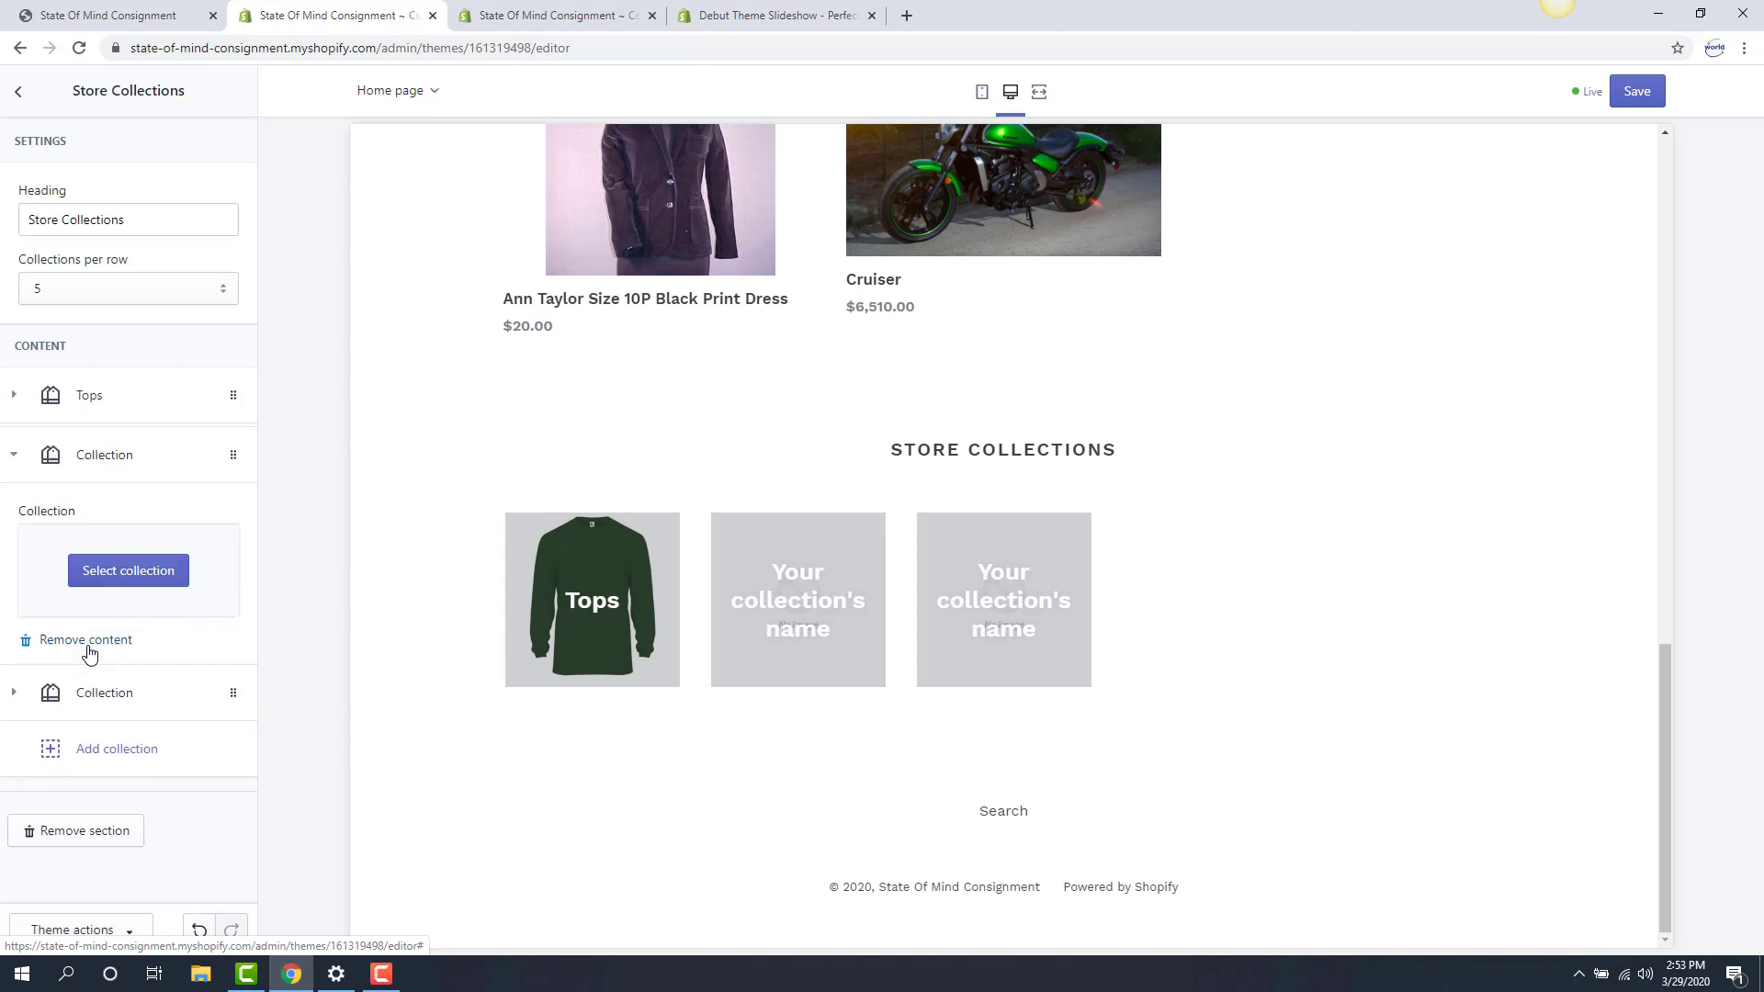
click(132, 577)
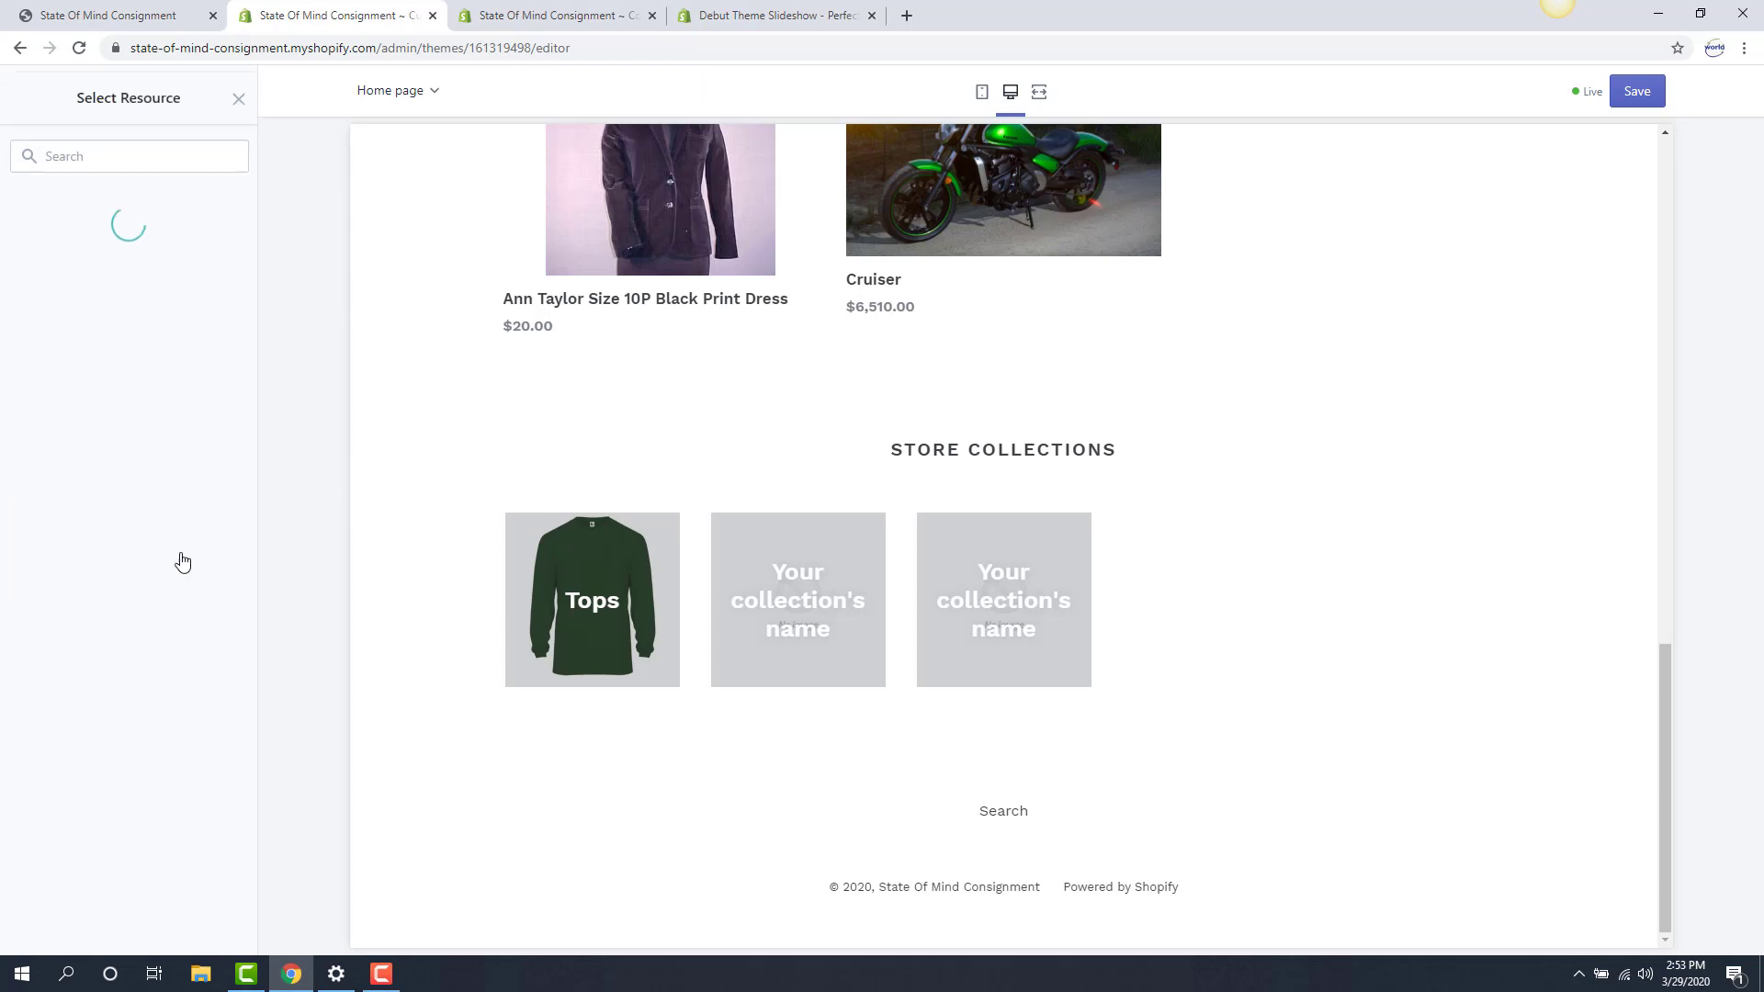
scroll(129, 570, down, 1)
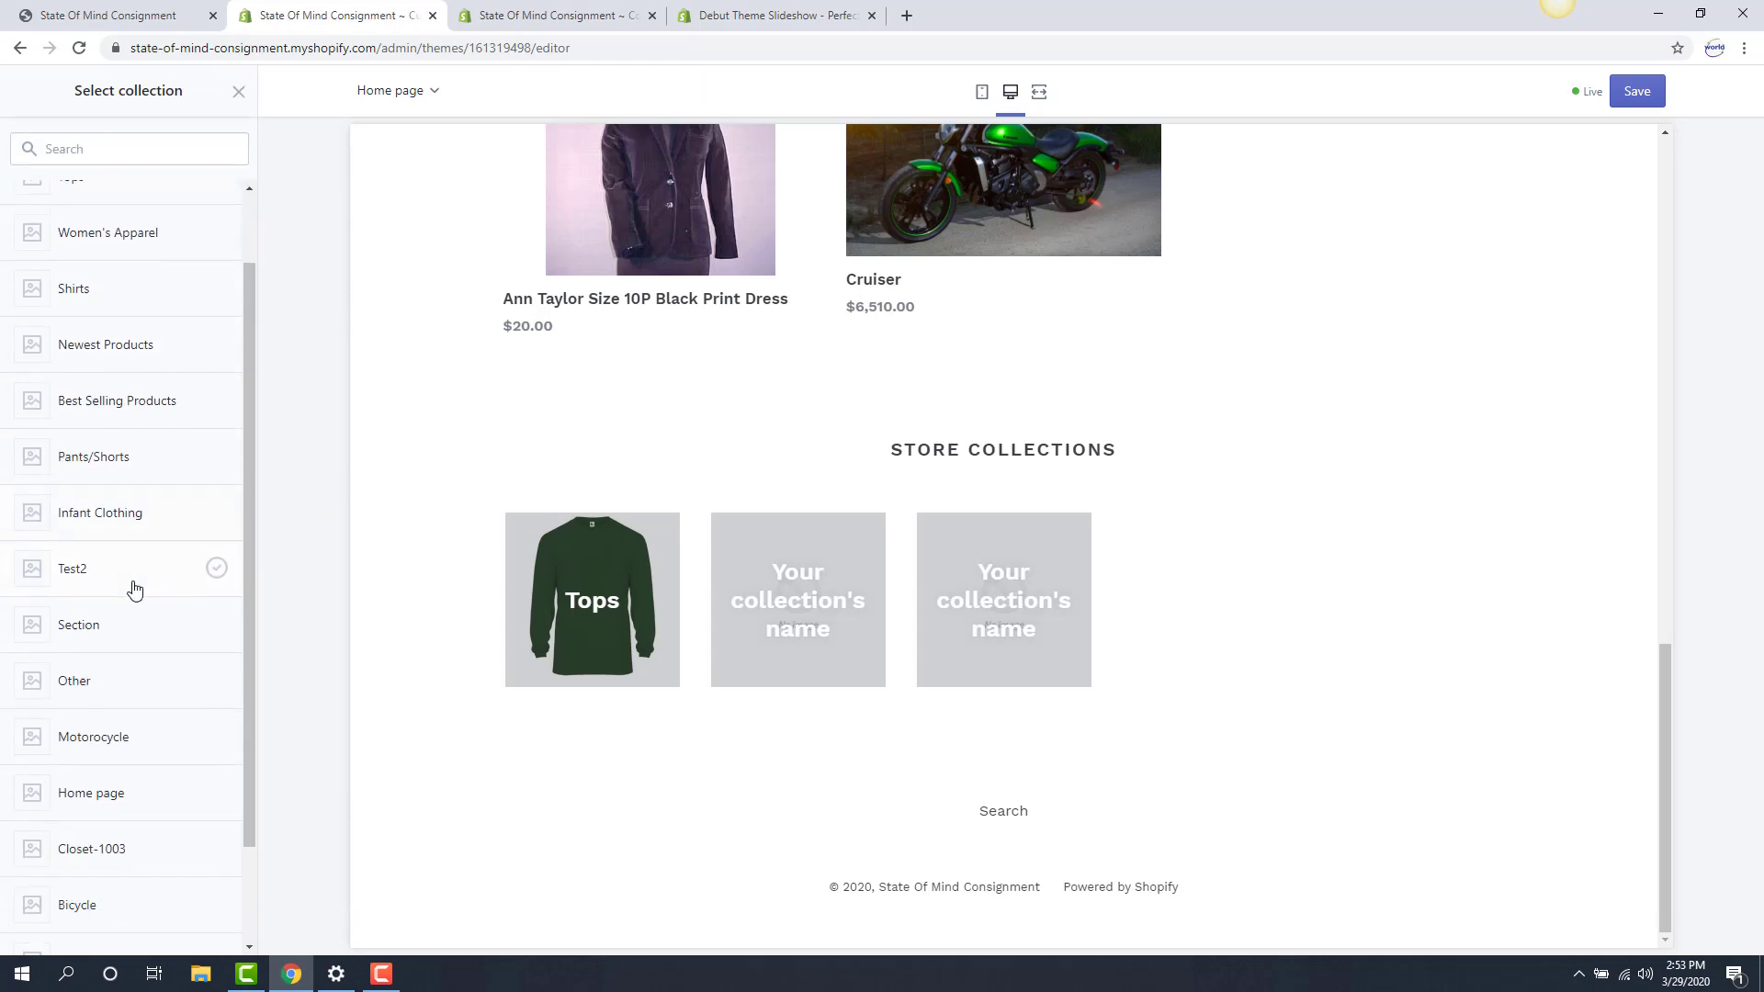
scroll(141, 614, down, 1)
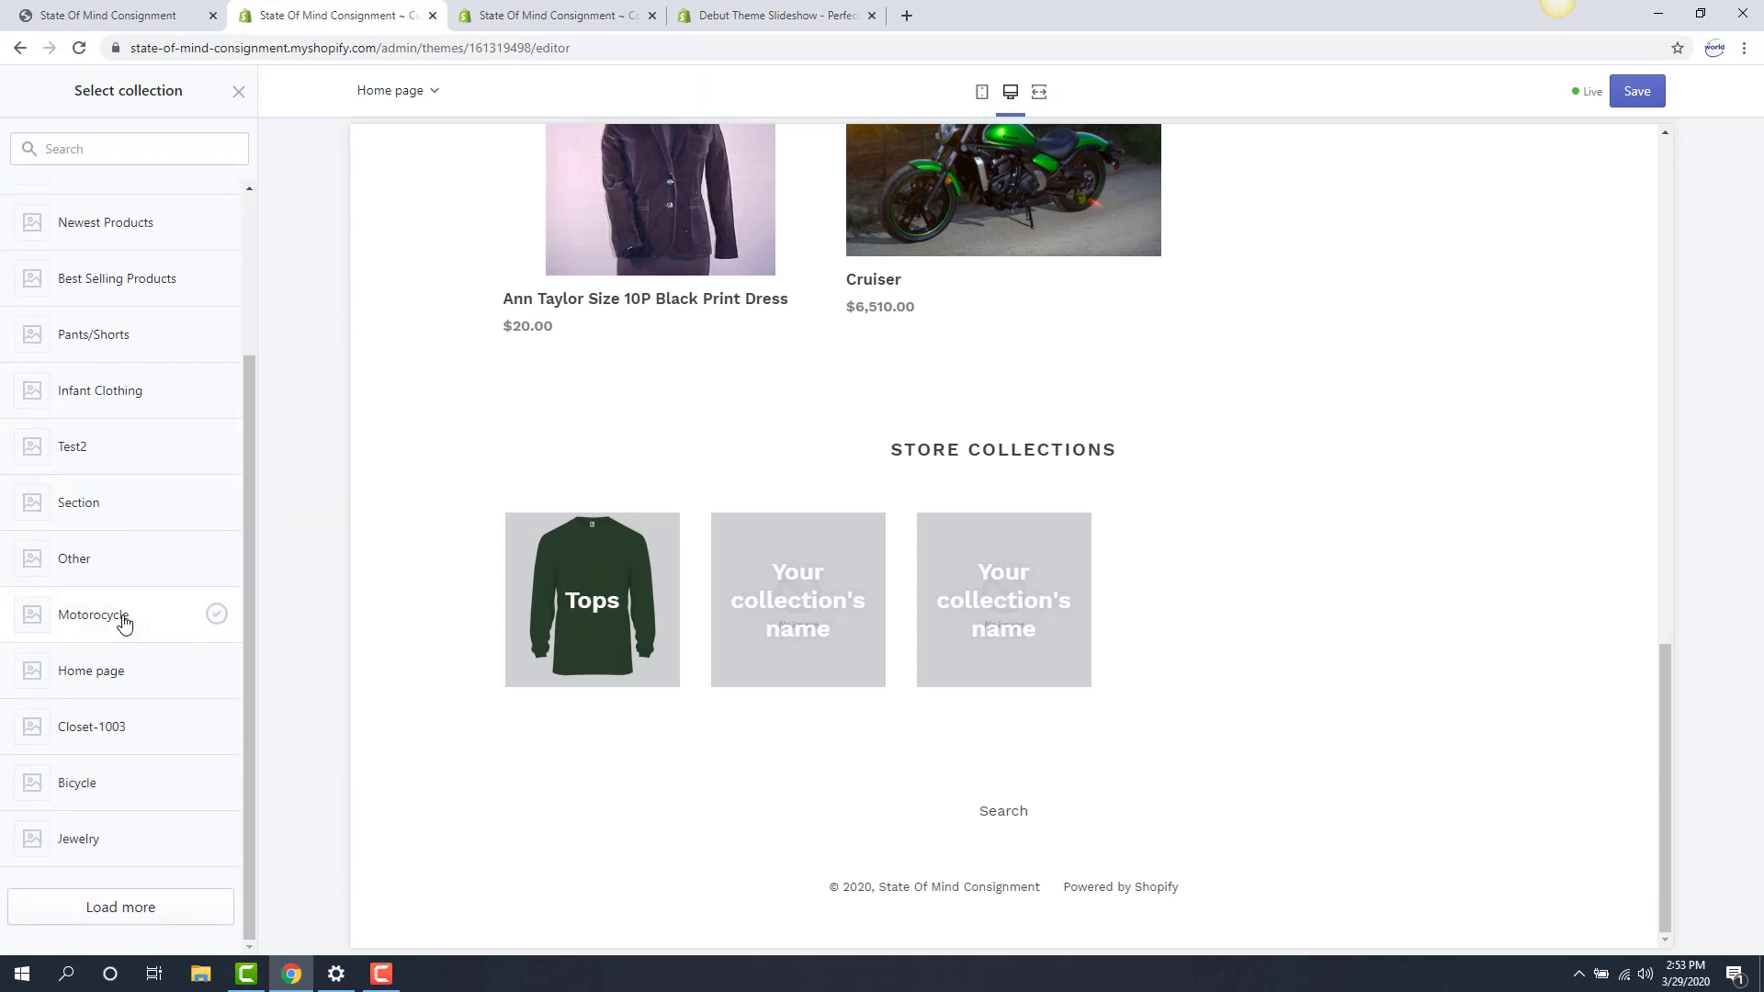
click(138, 616)
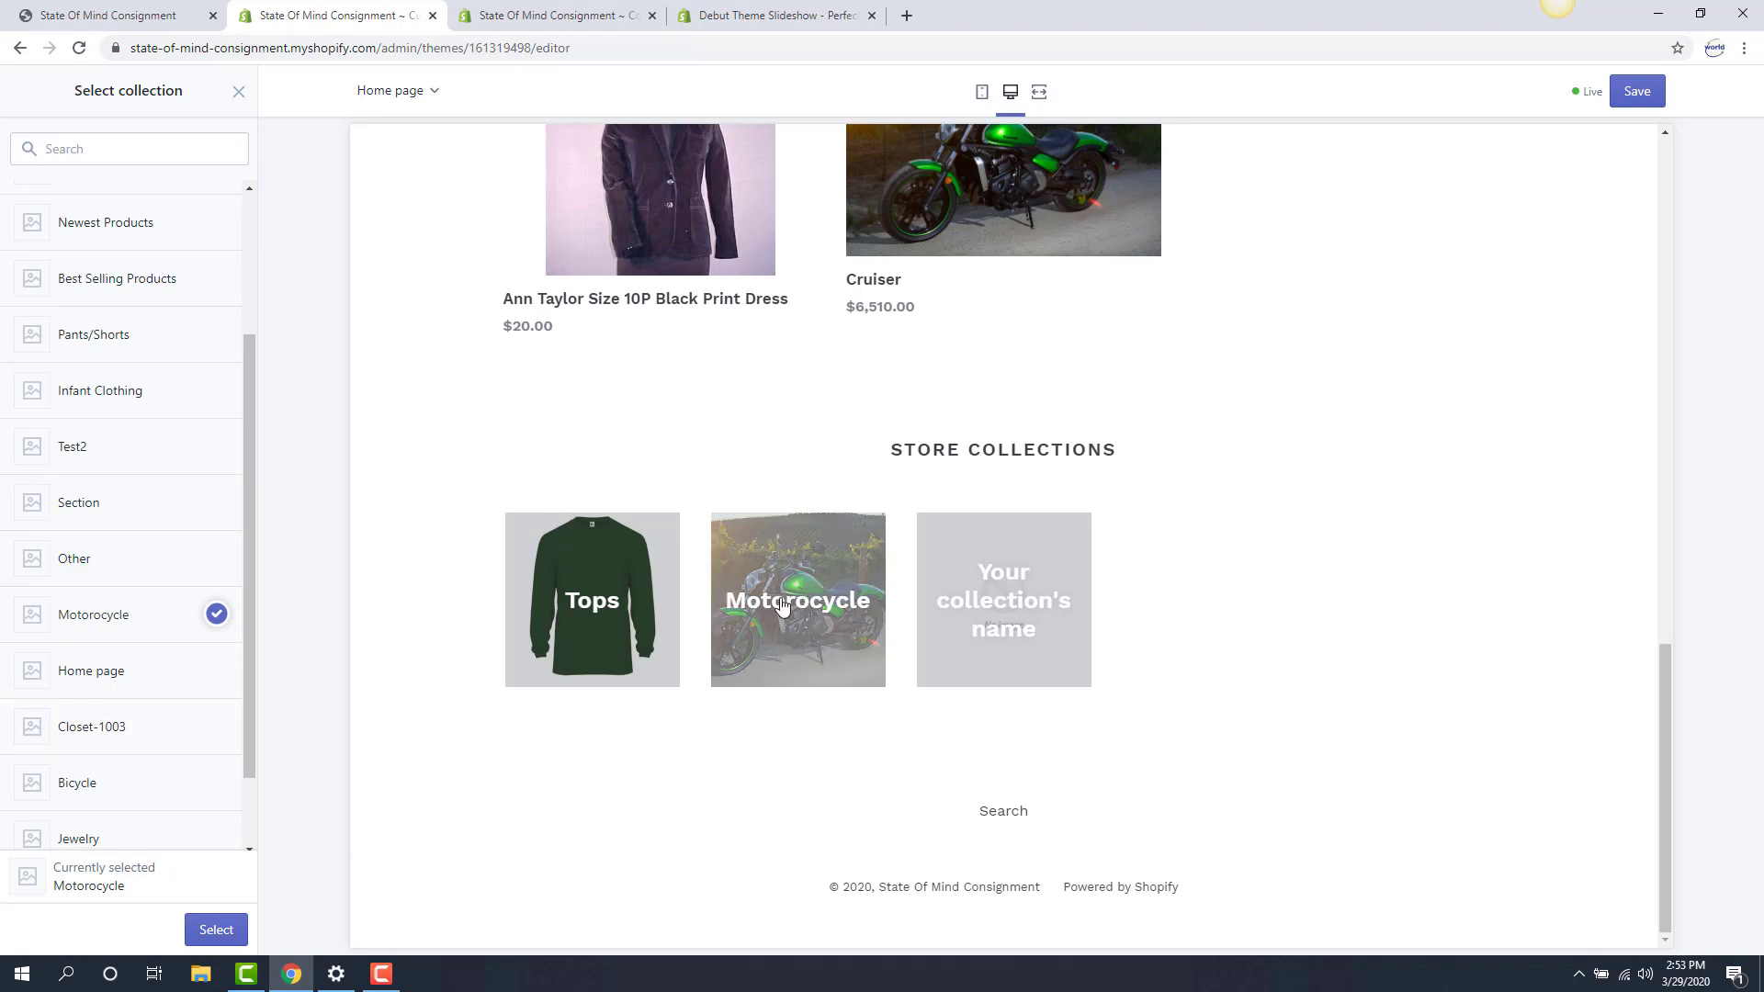
click(234, 945)
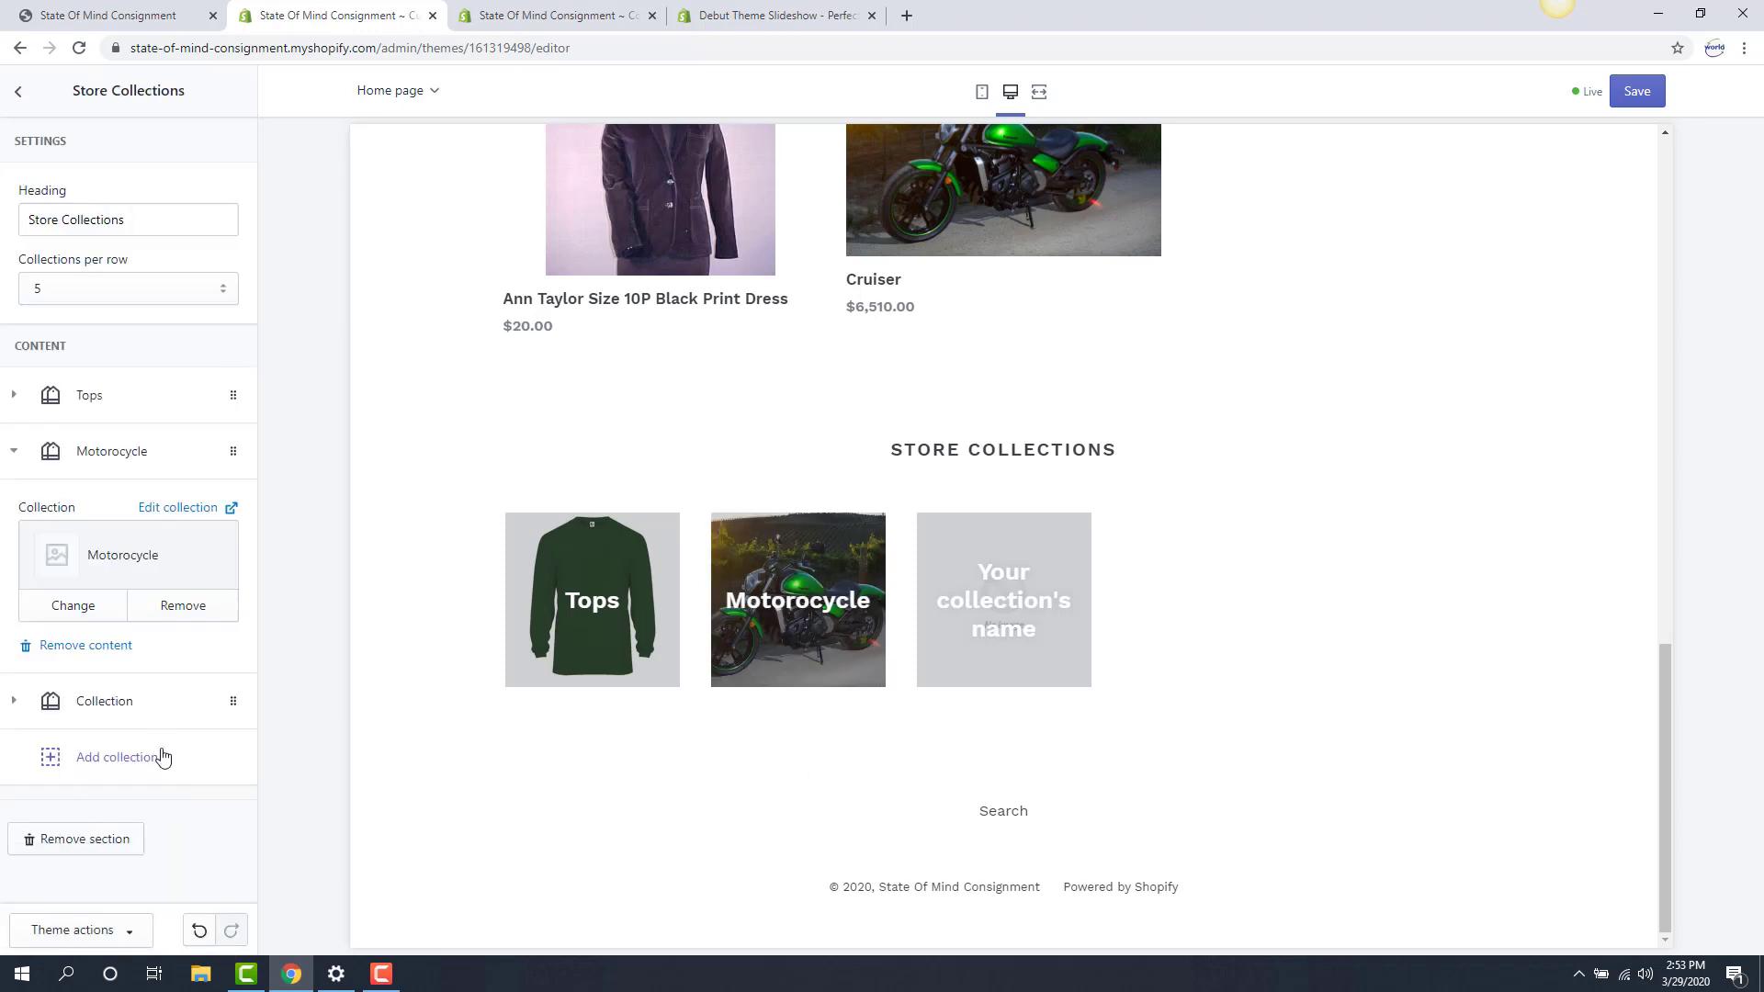
Assign the Women's Apparel collection to the third block of the Store Collections section.
click(84, 716)
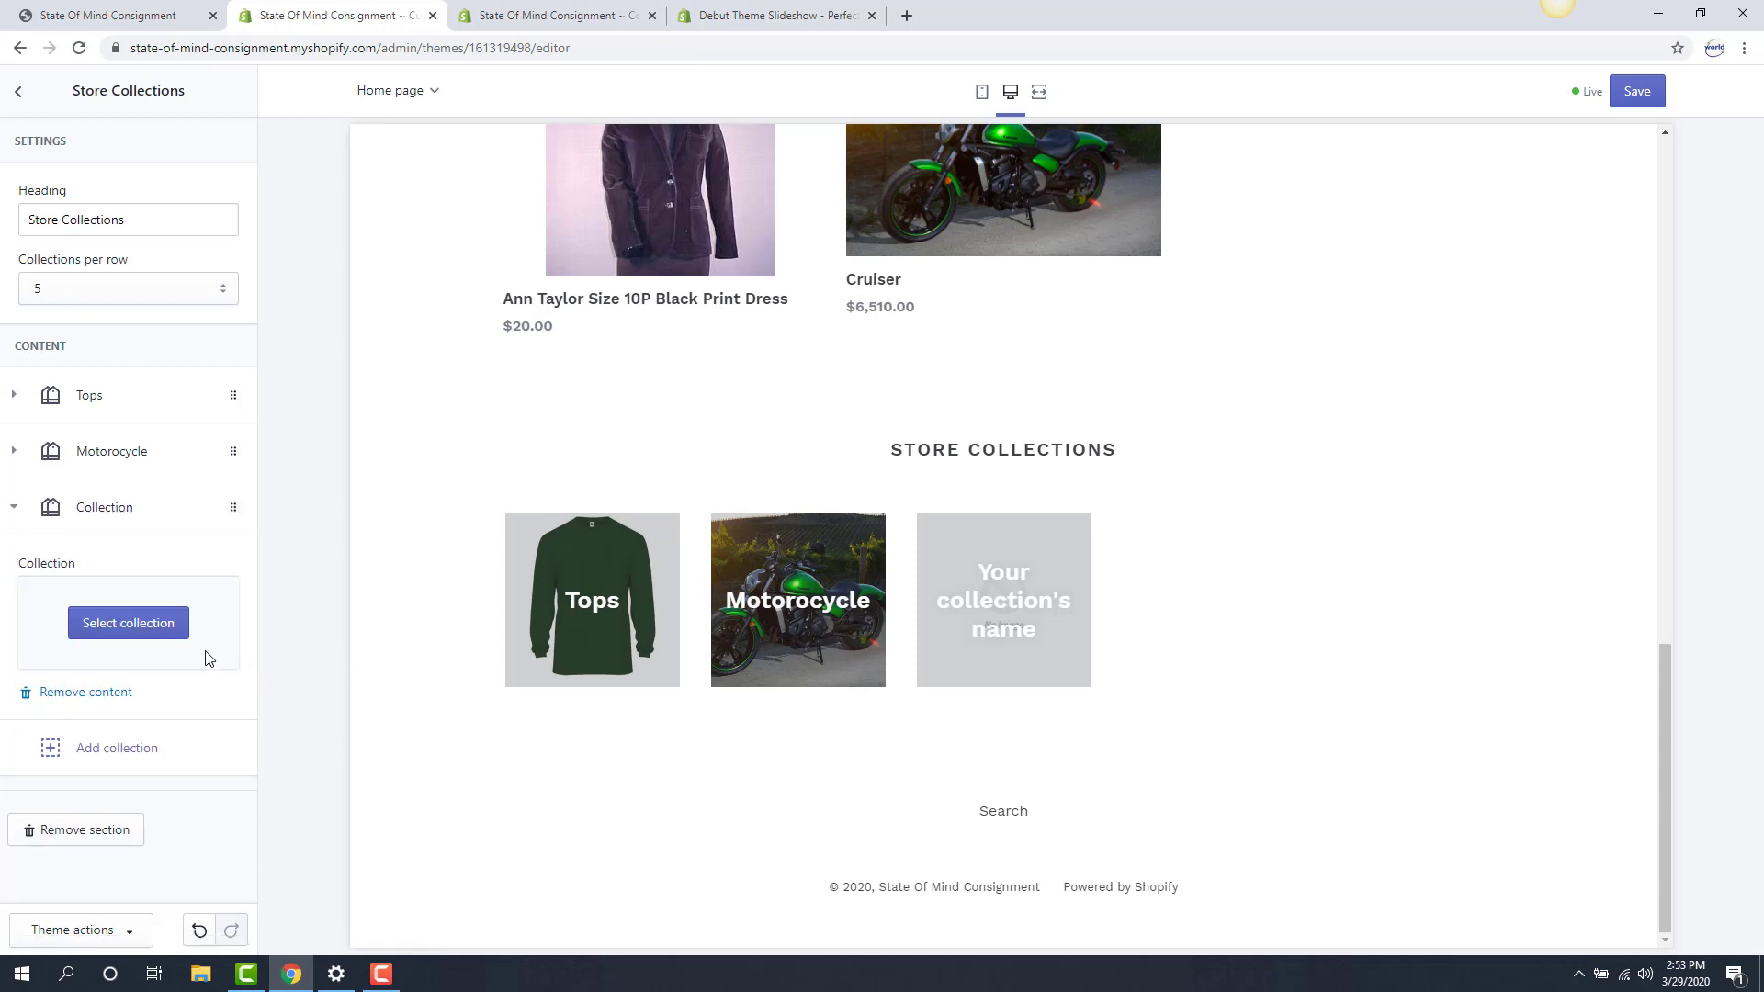
click(147, 623)
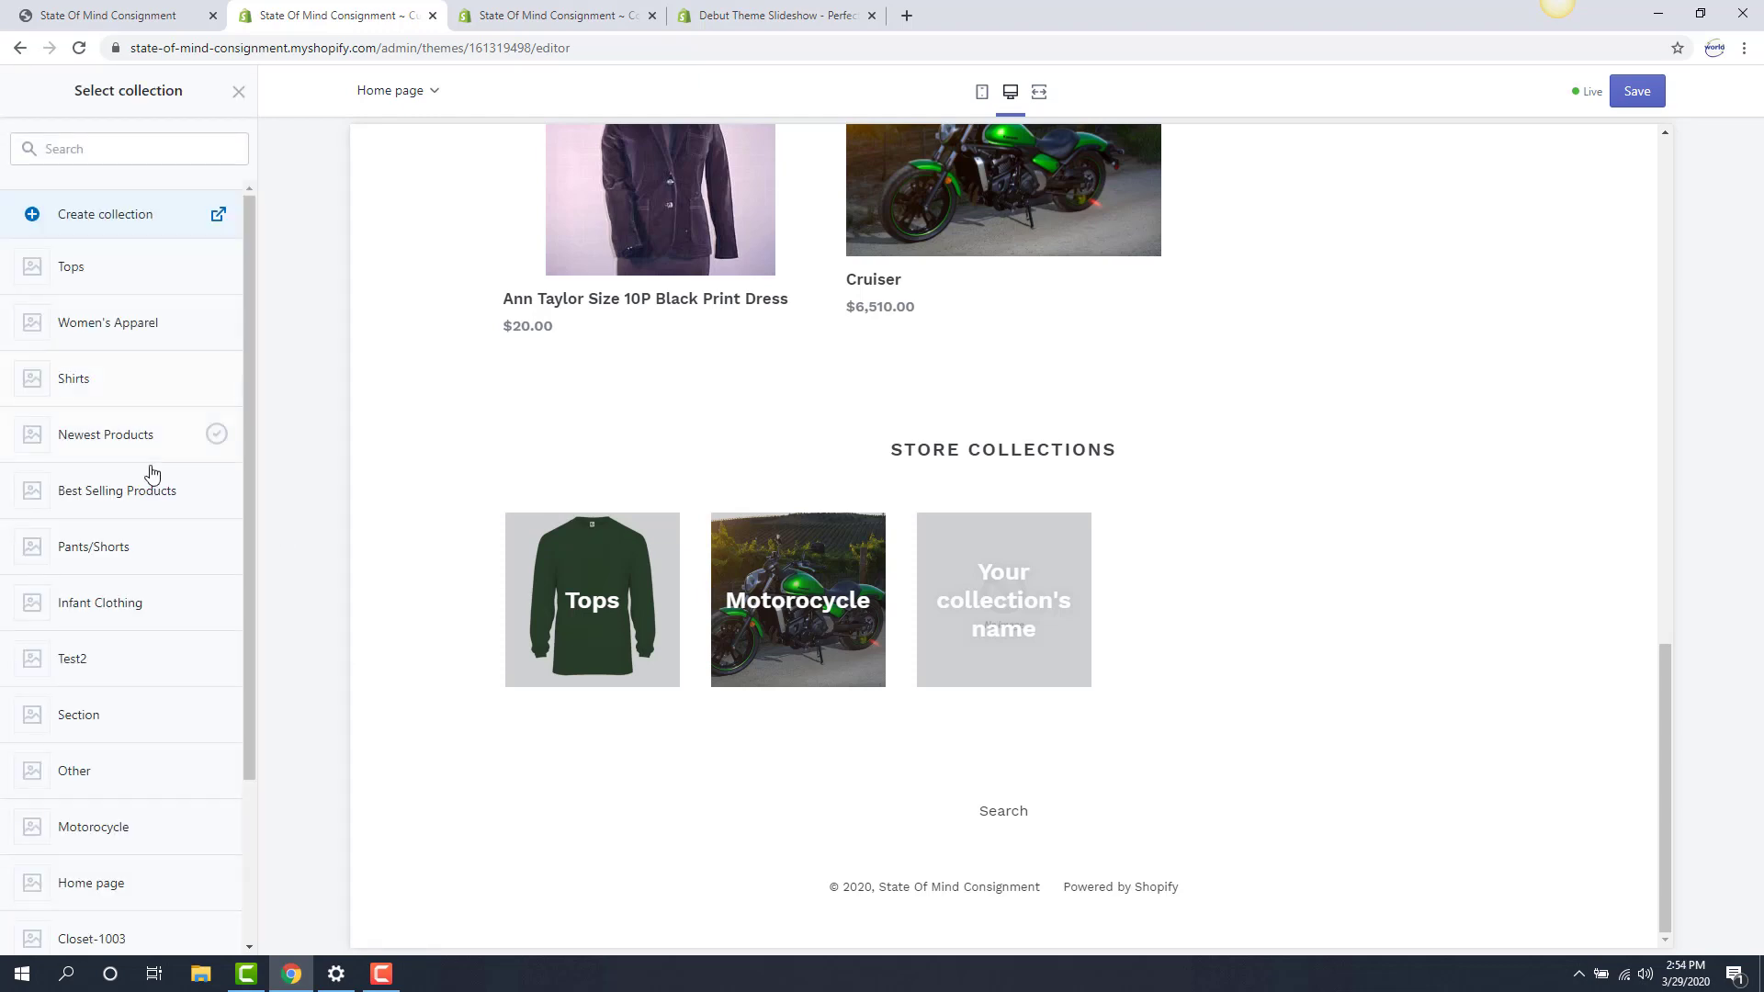
scroll(150, 474, down, 2)
scroll(152, 478, down, 1)
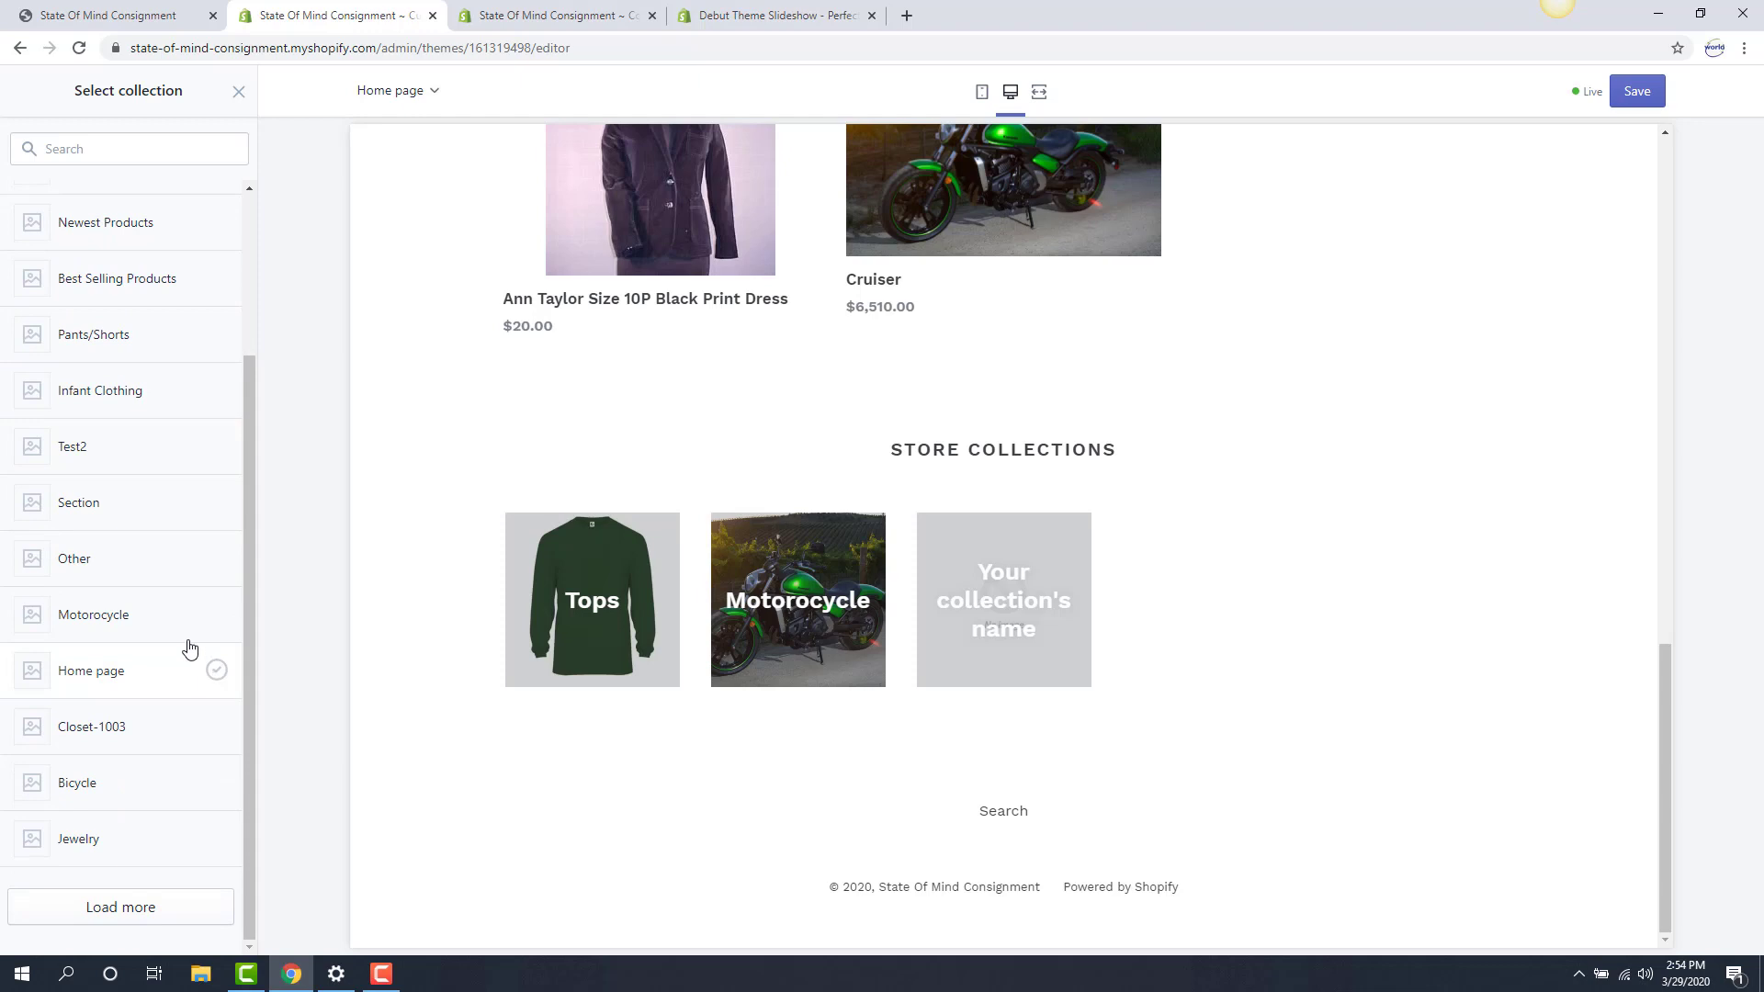
scroll(144, 588, up, 3)
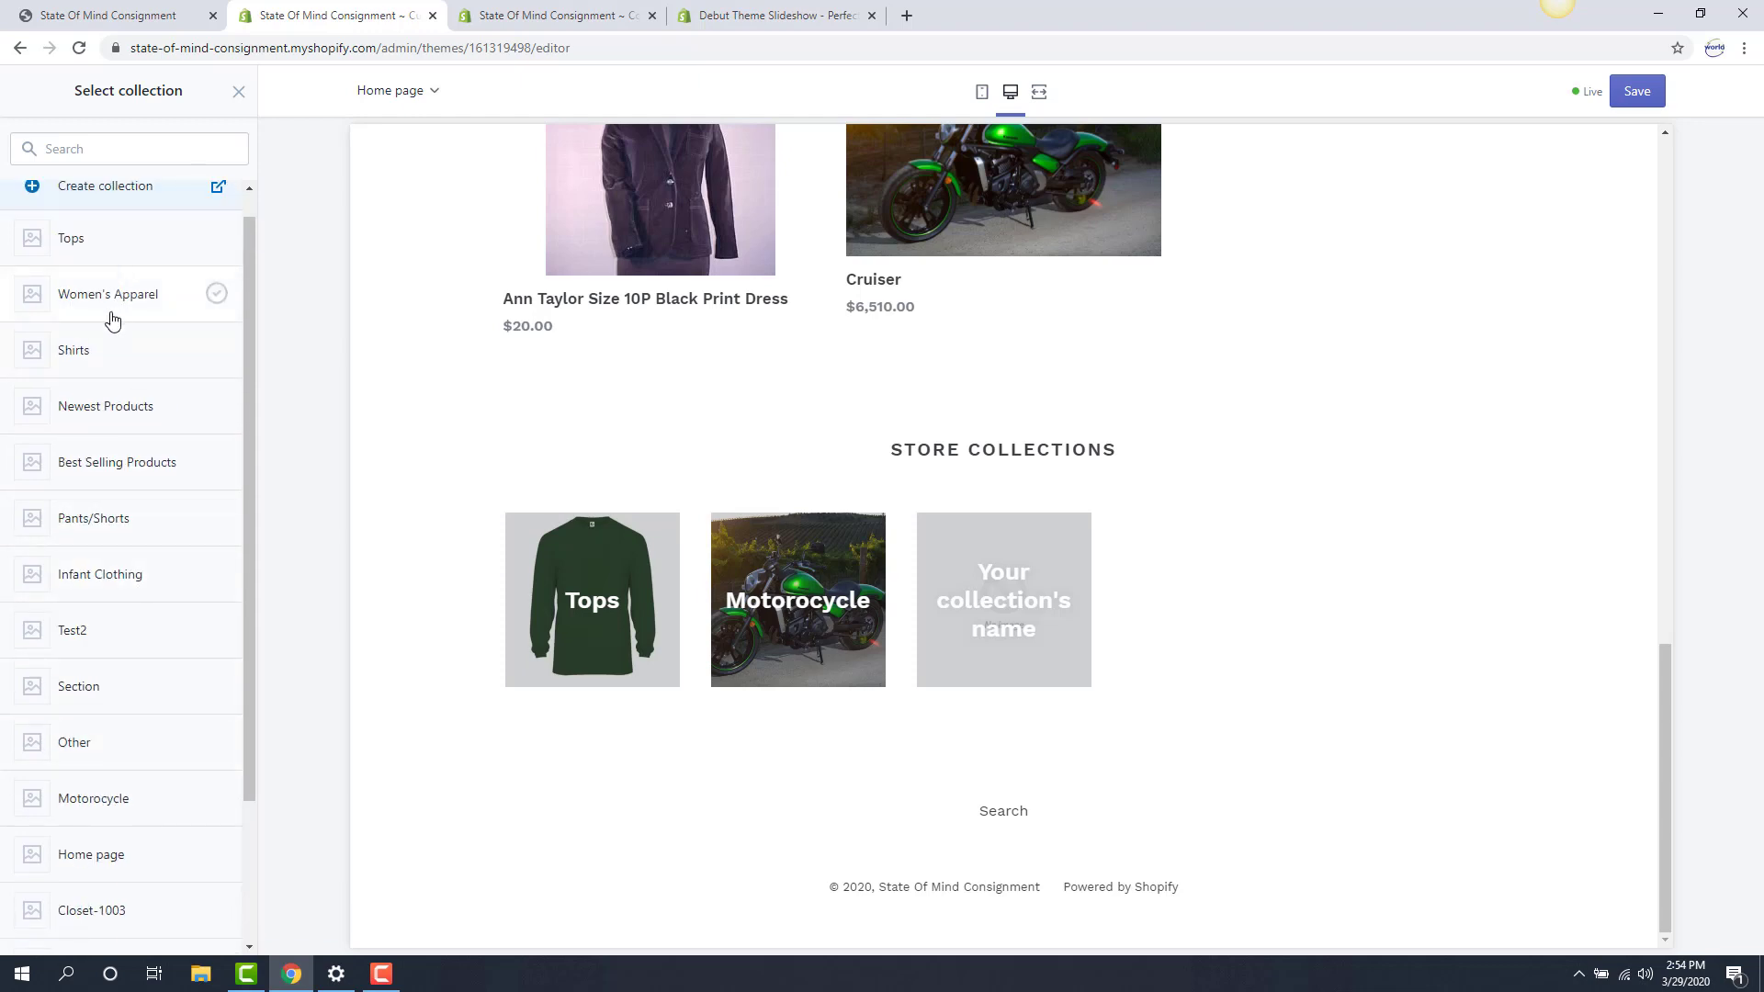
click(114, 307)
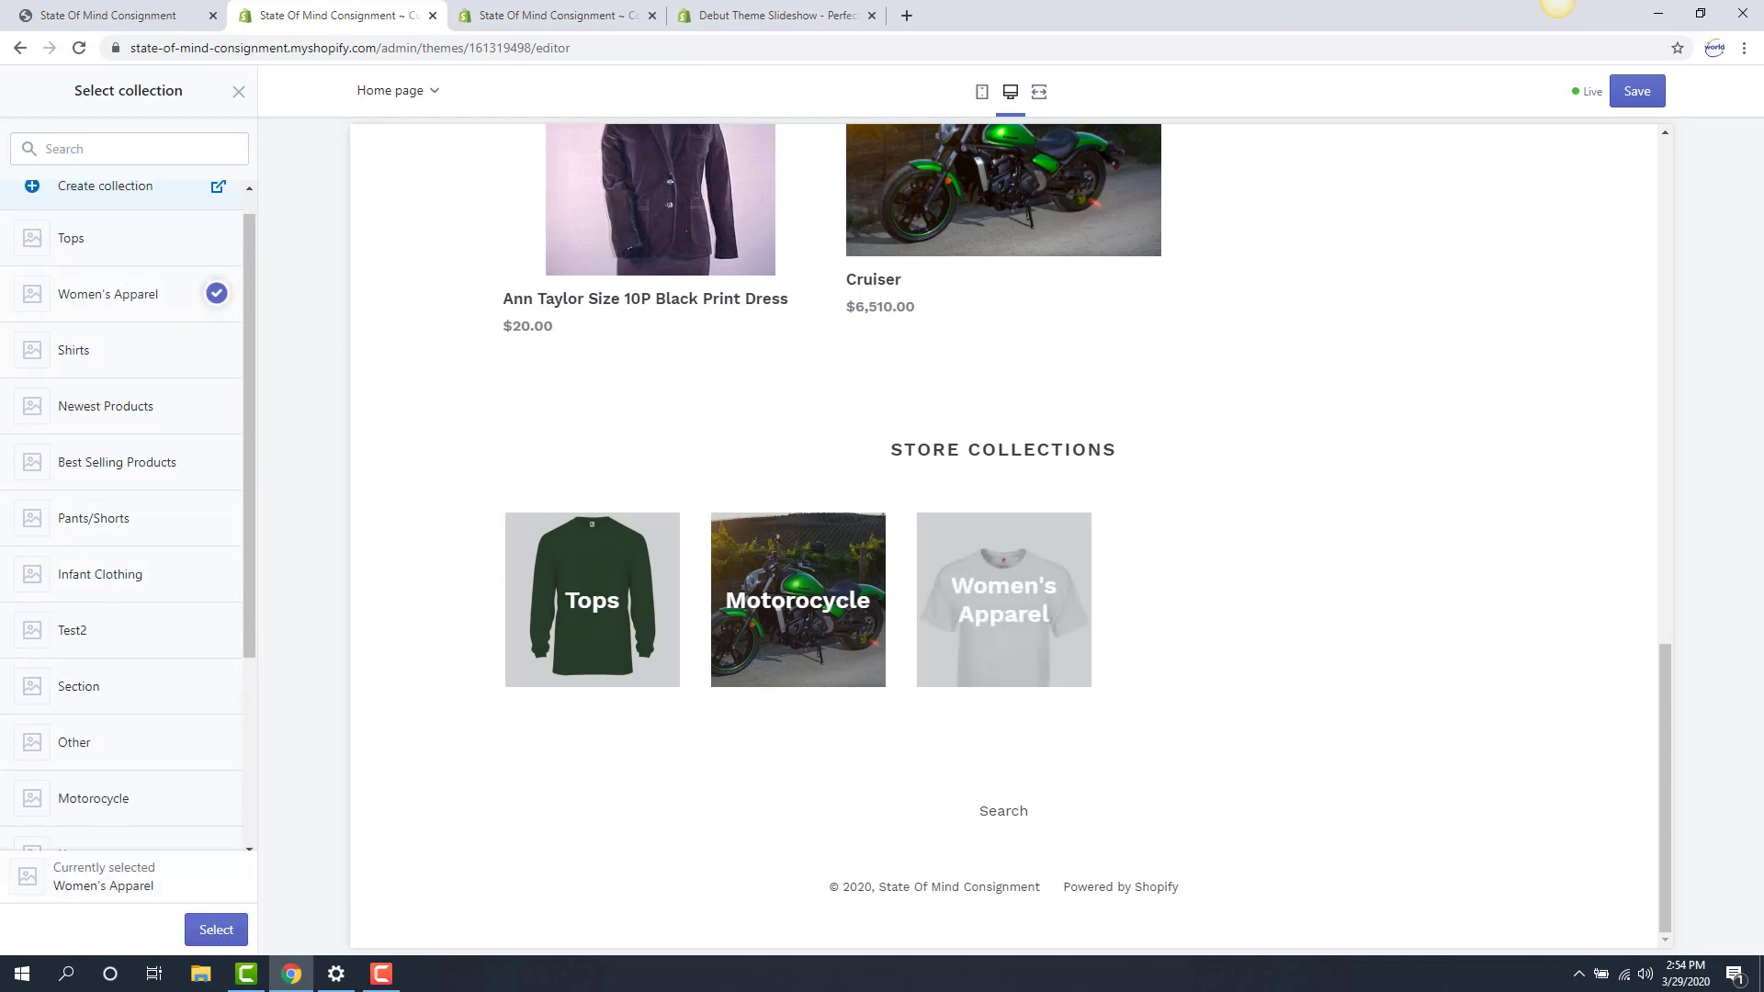
click(226, 931)
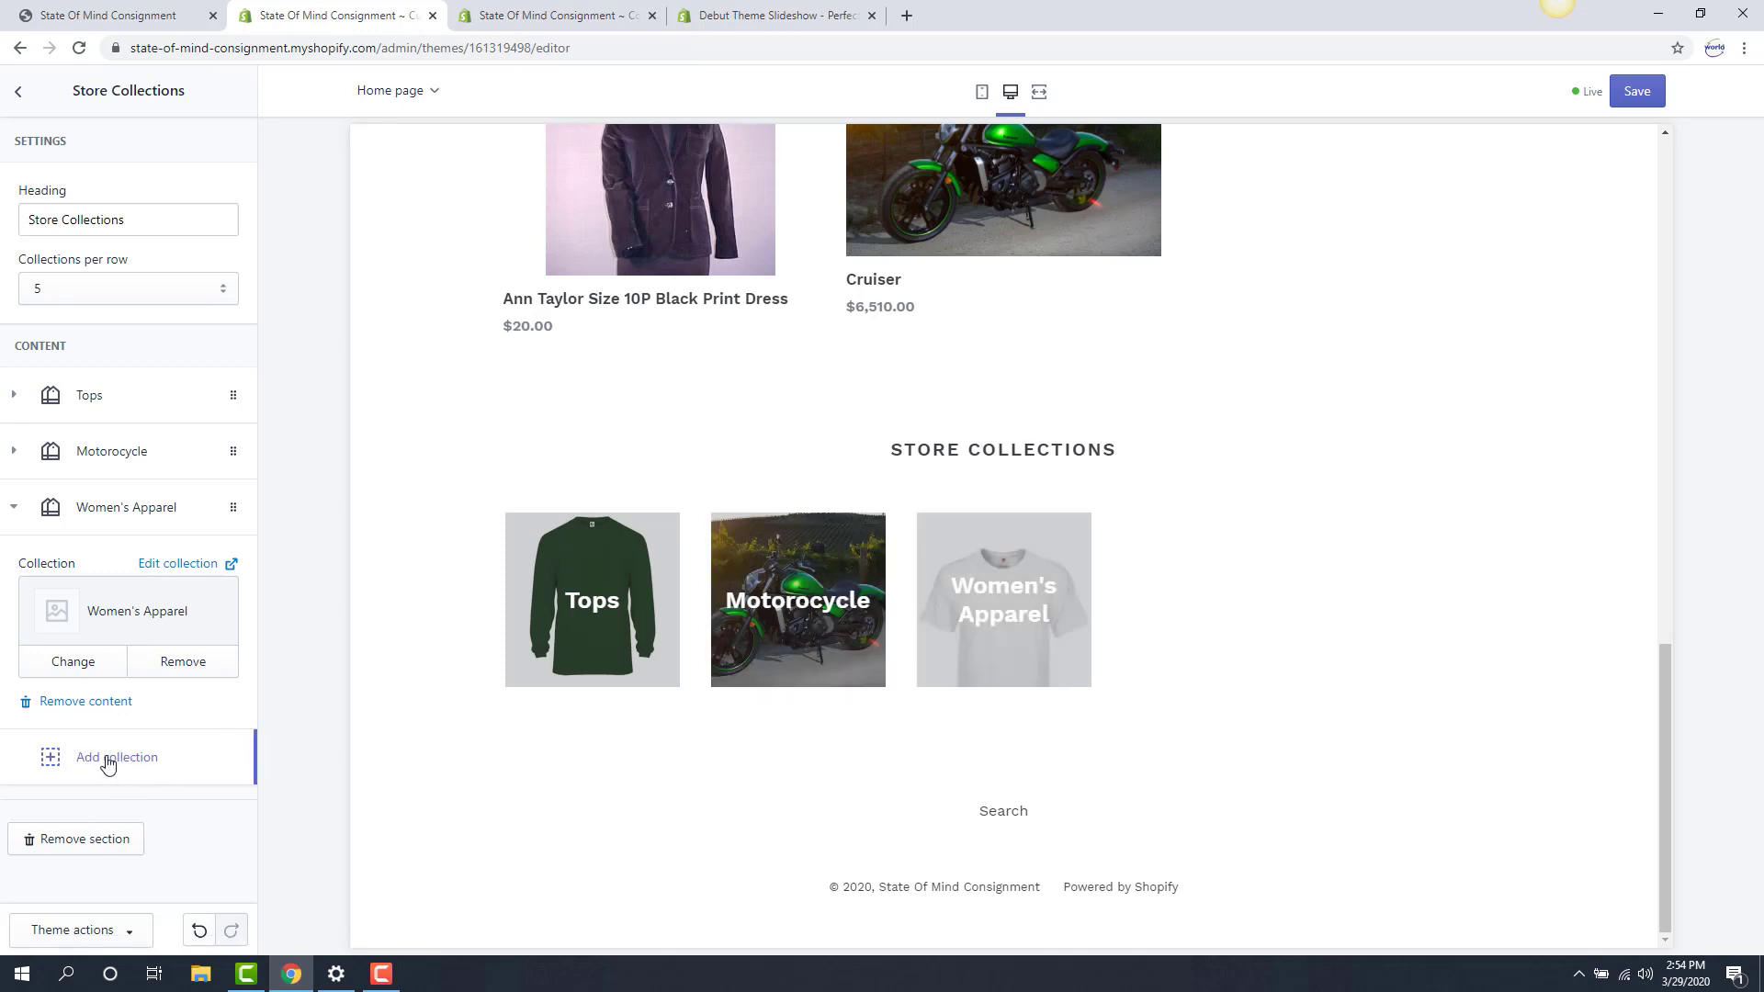
Add a fourth collection block to the Store Collections section, assign the Dresses/Skirts collection to it, and save the theme.
click(107, 759)
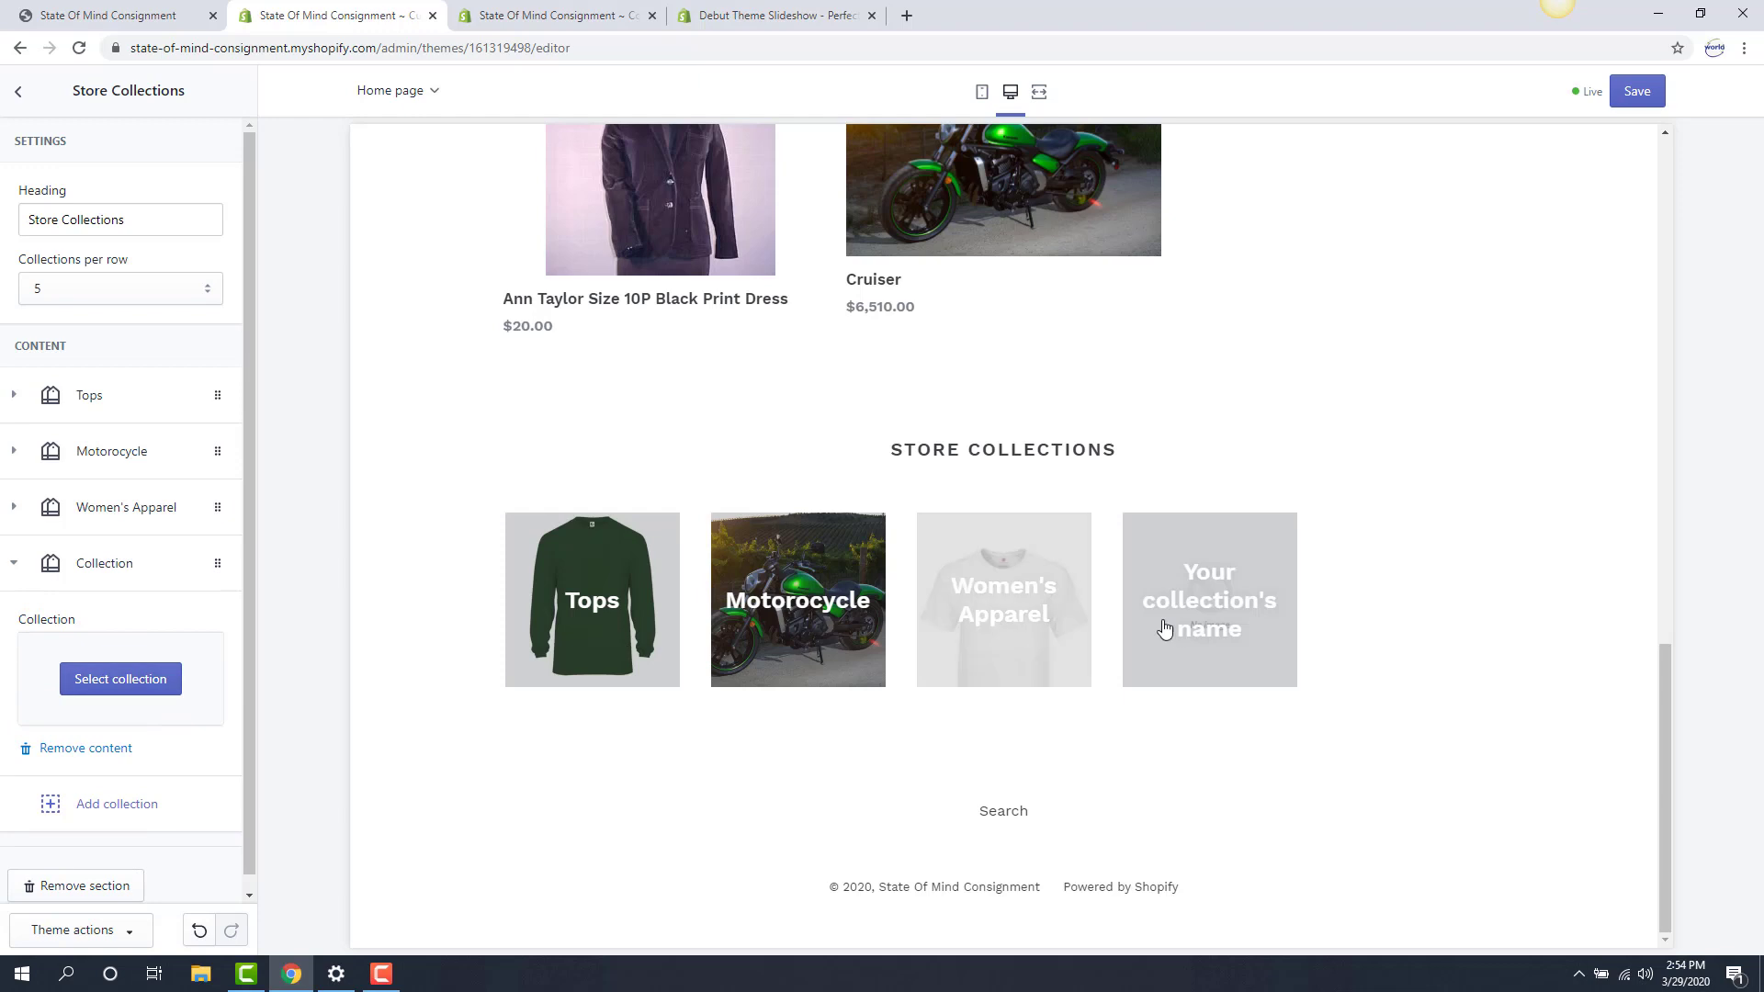
click(71, 689)
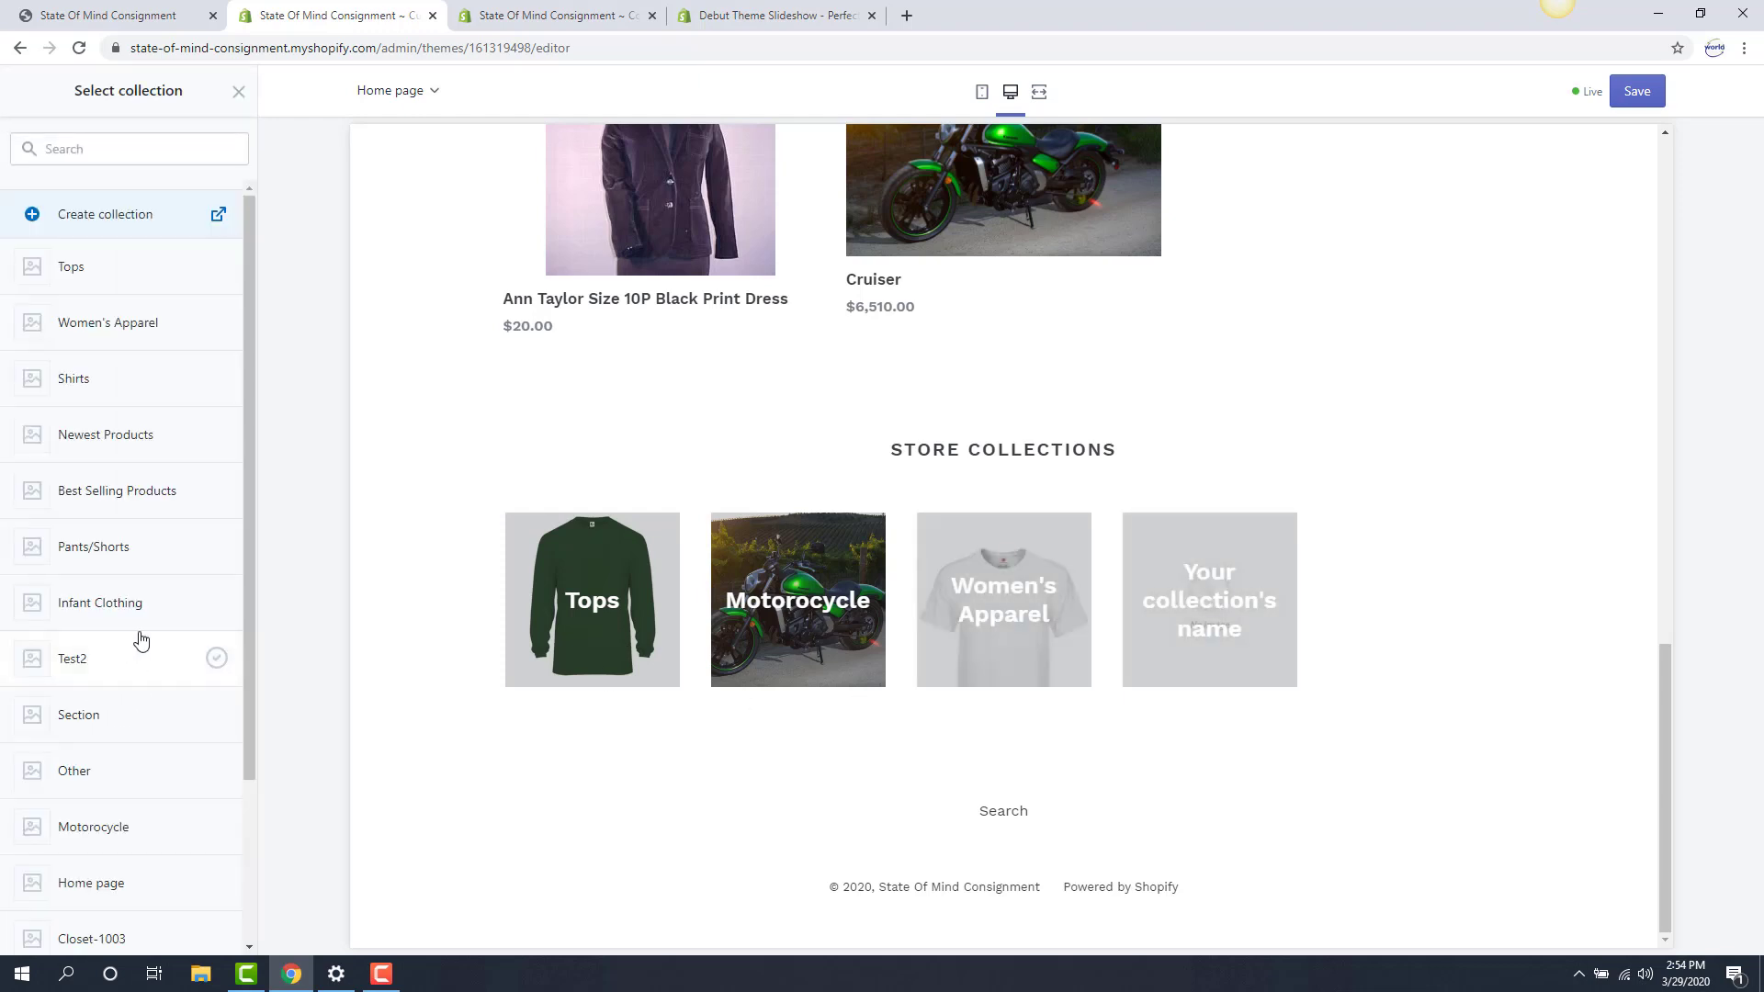
scroll(140, 641, down, 1)
click(138, 567)
scroll(139, 820, down, 3)
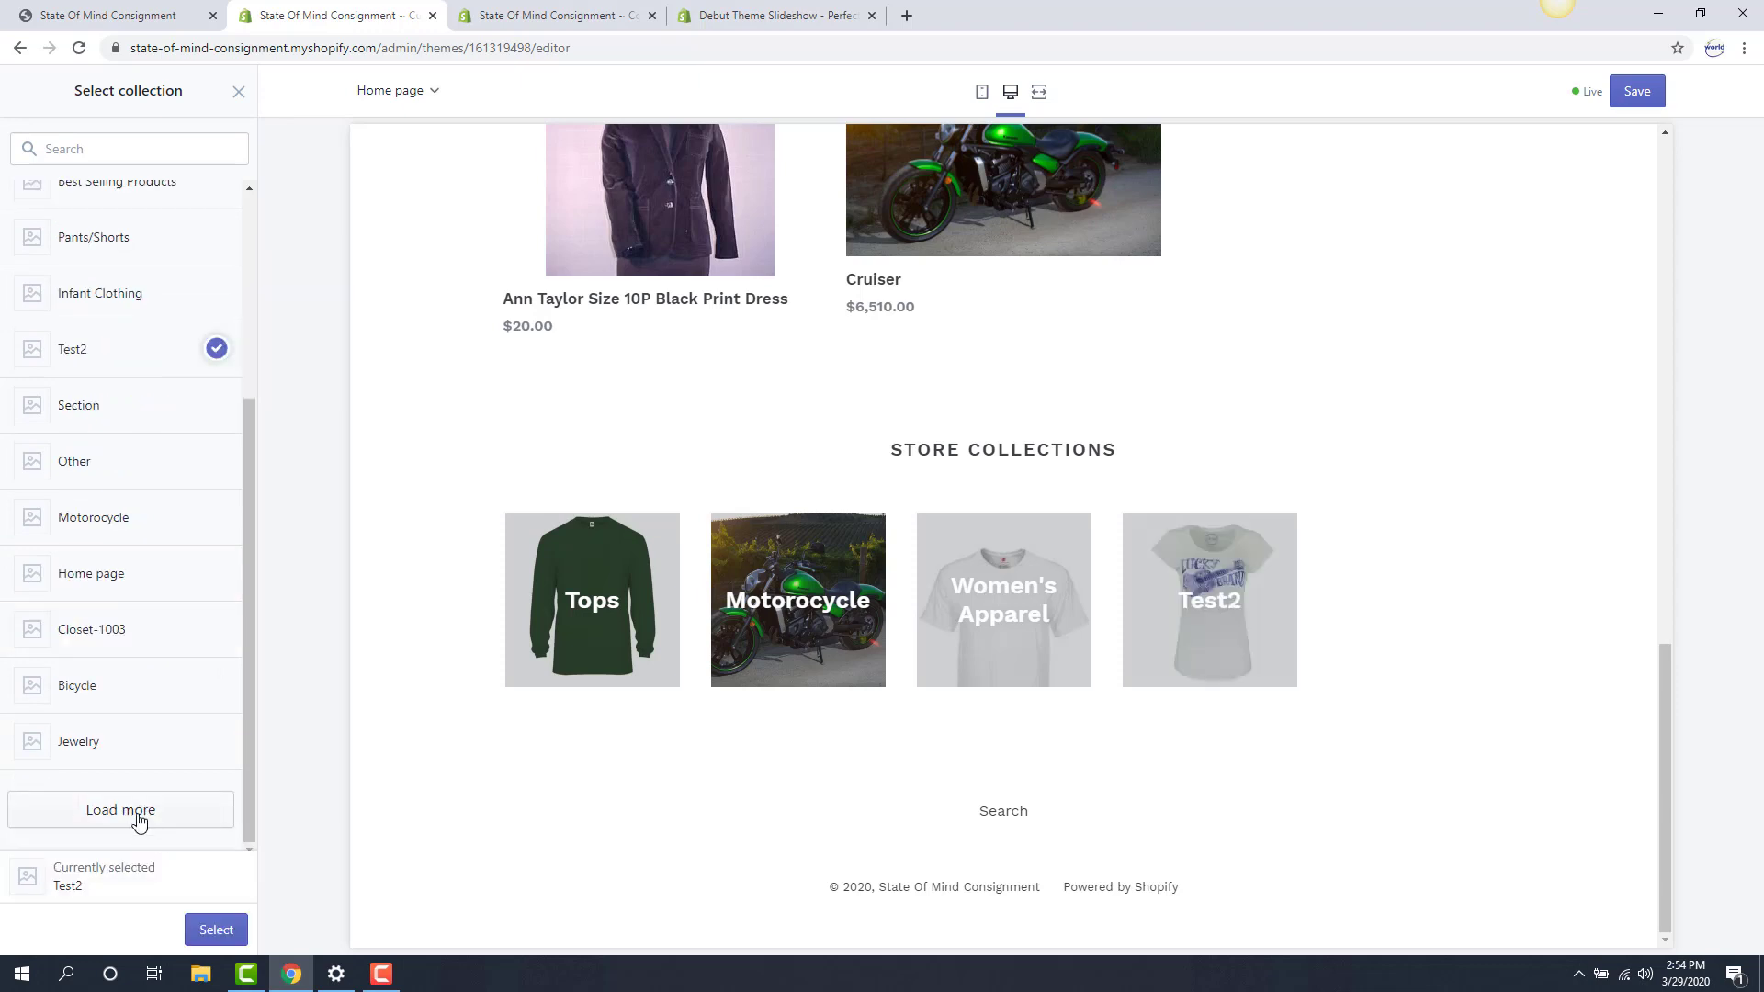
click(120, 813)
scroll(168, 703, down, 3)
scroll(147, 643, down, 1)
click(127, 596)
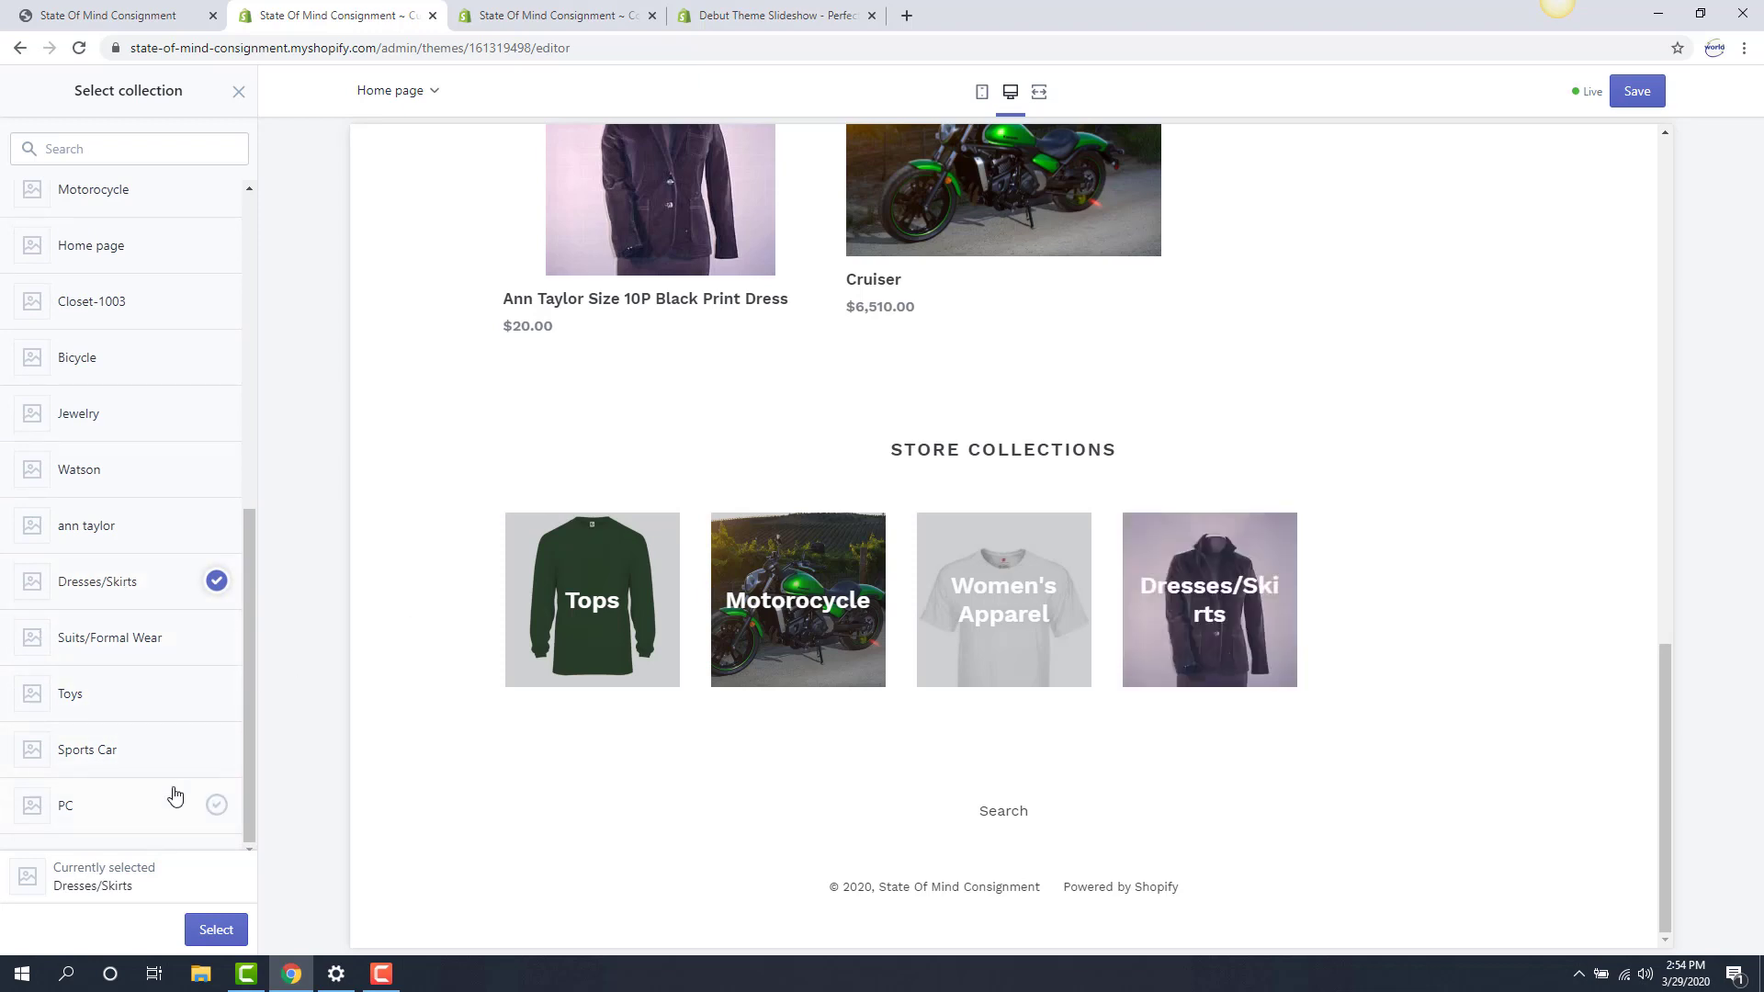
click(207, 927)
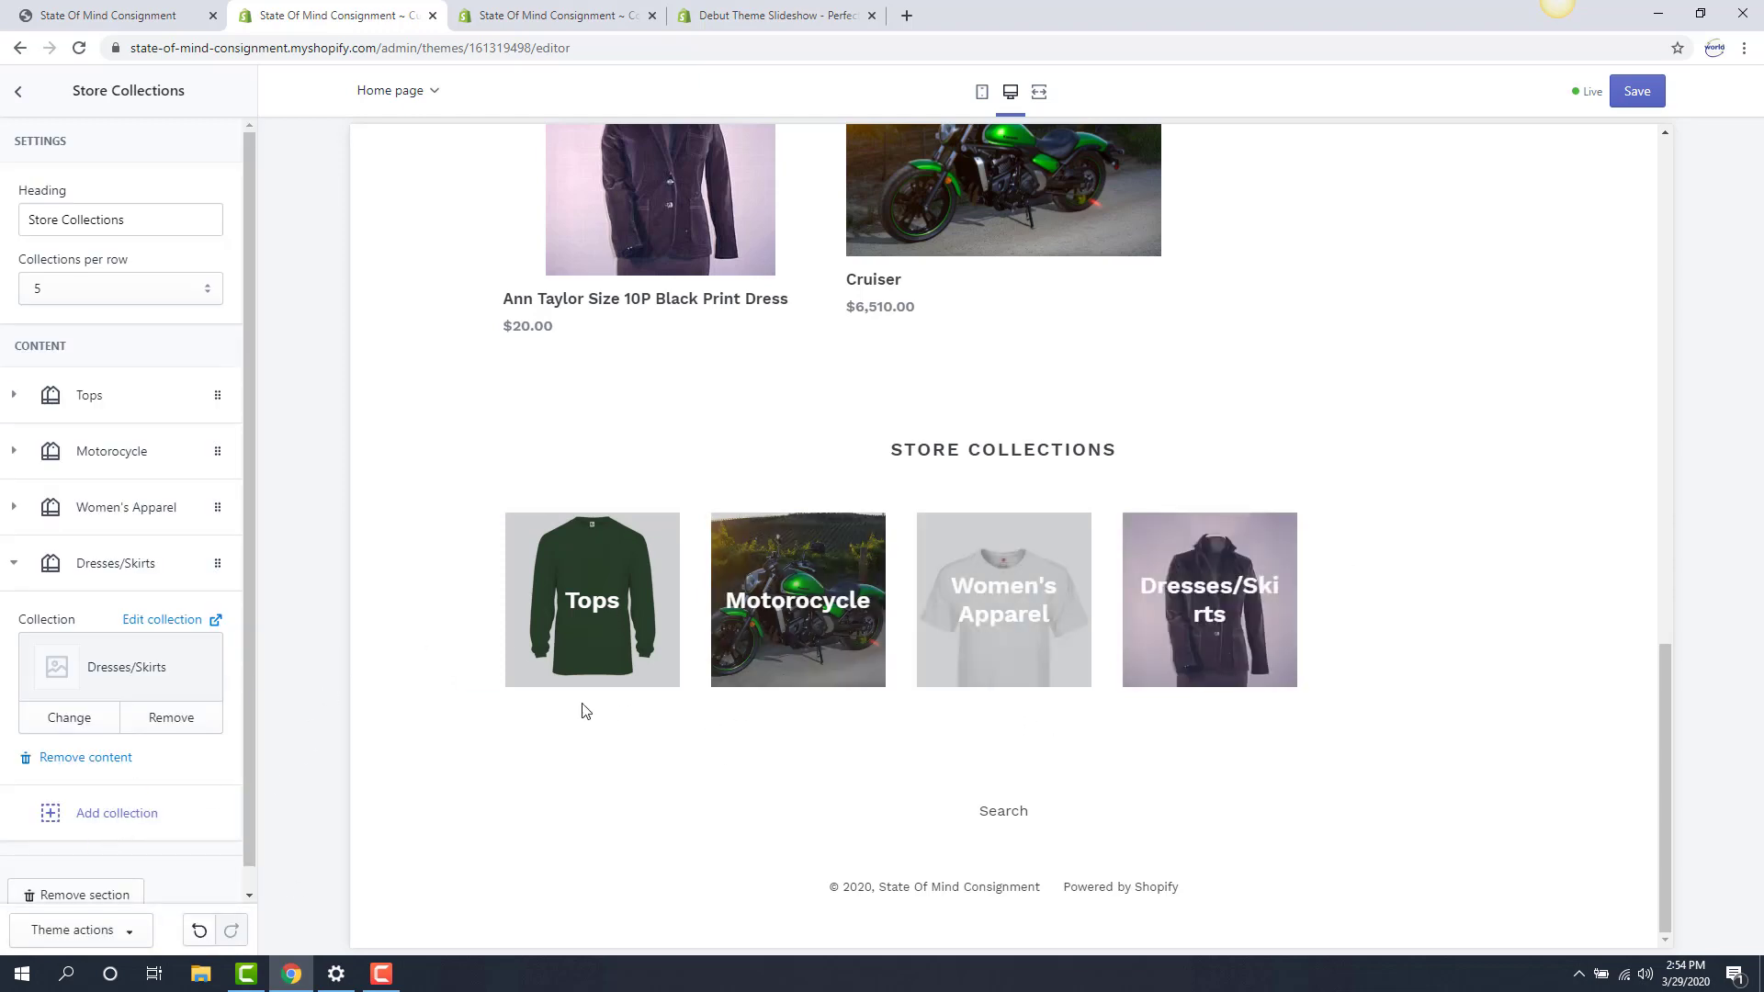
click(1632, 102)
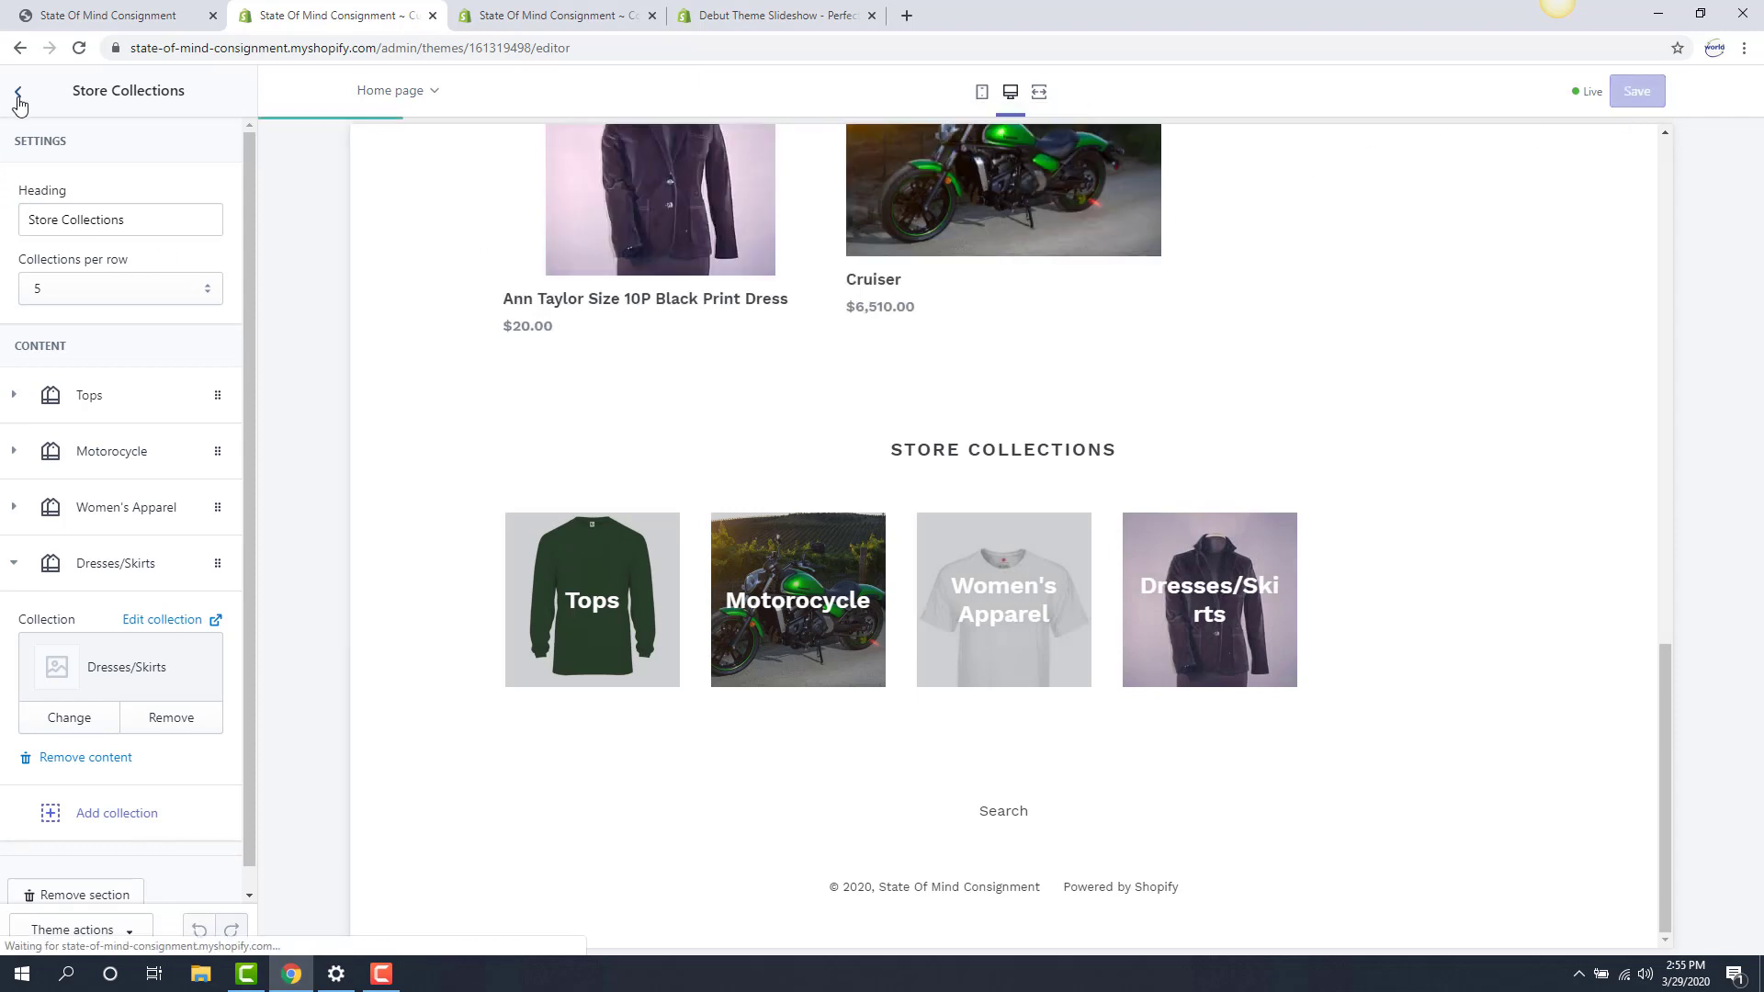
click(17, 96)
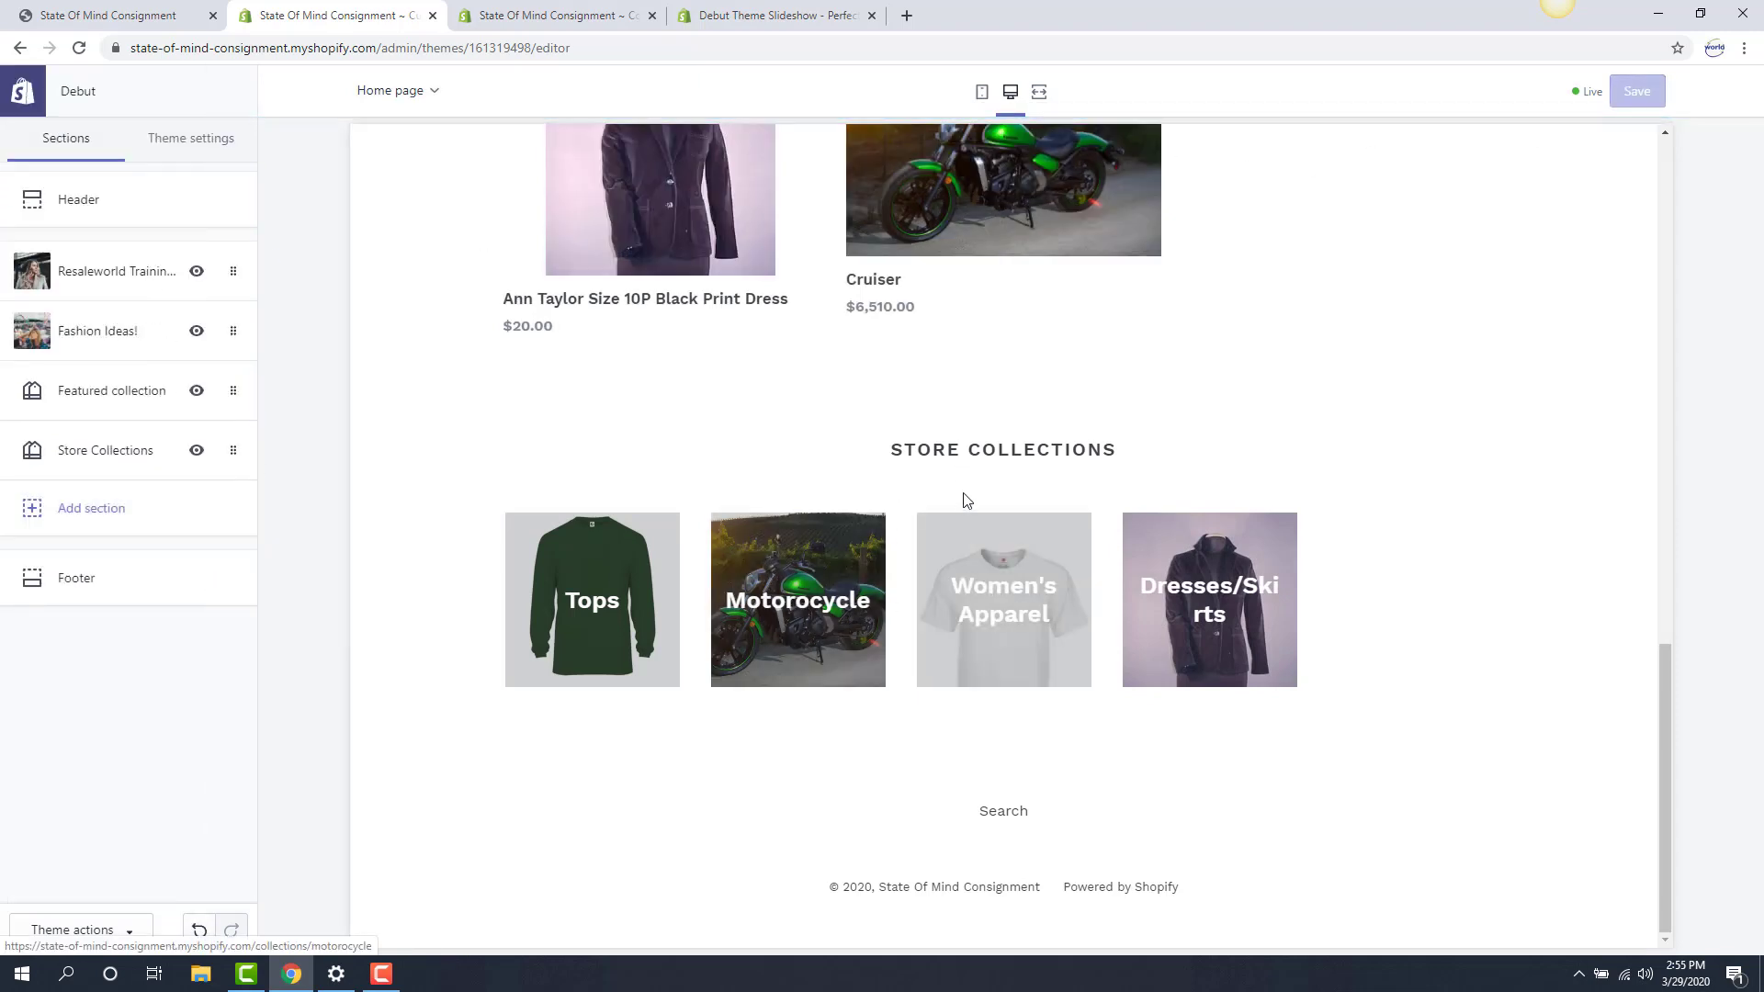
Move the Store Collections section above the Featured collection section on the home page and save the theme.
scroll(967, 500, up, 5)
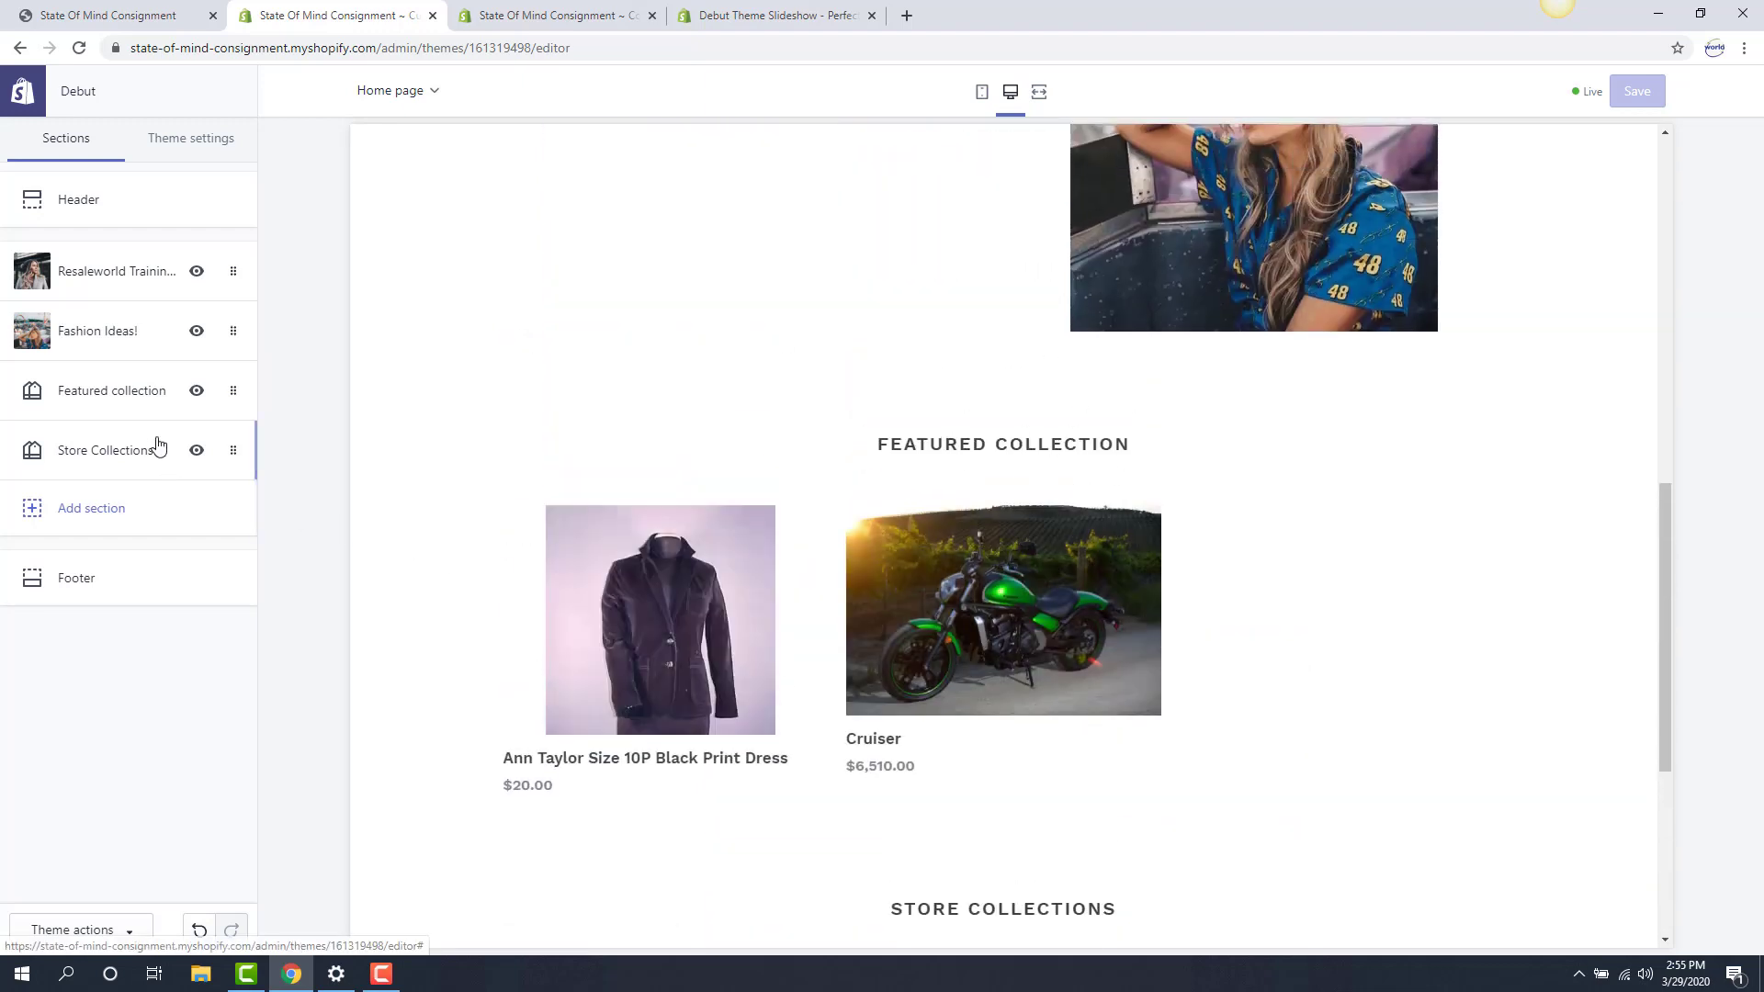
drag(234, 451, 246, 384)
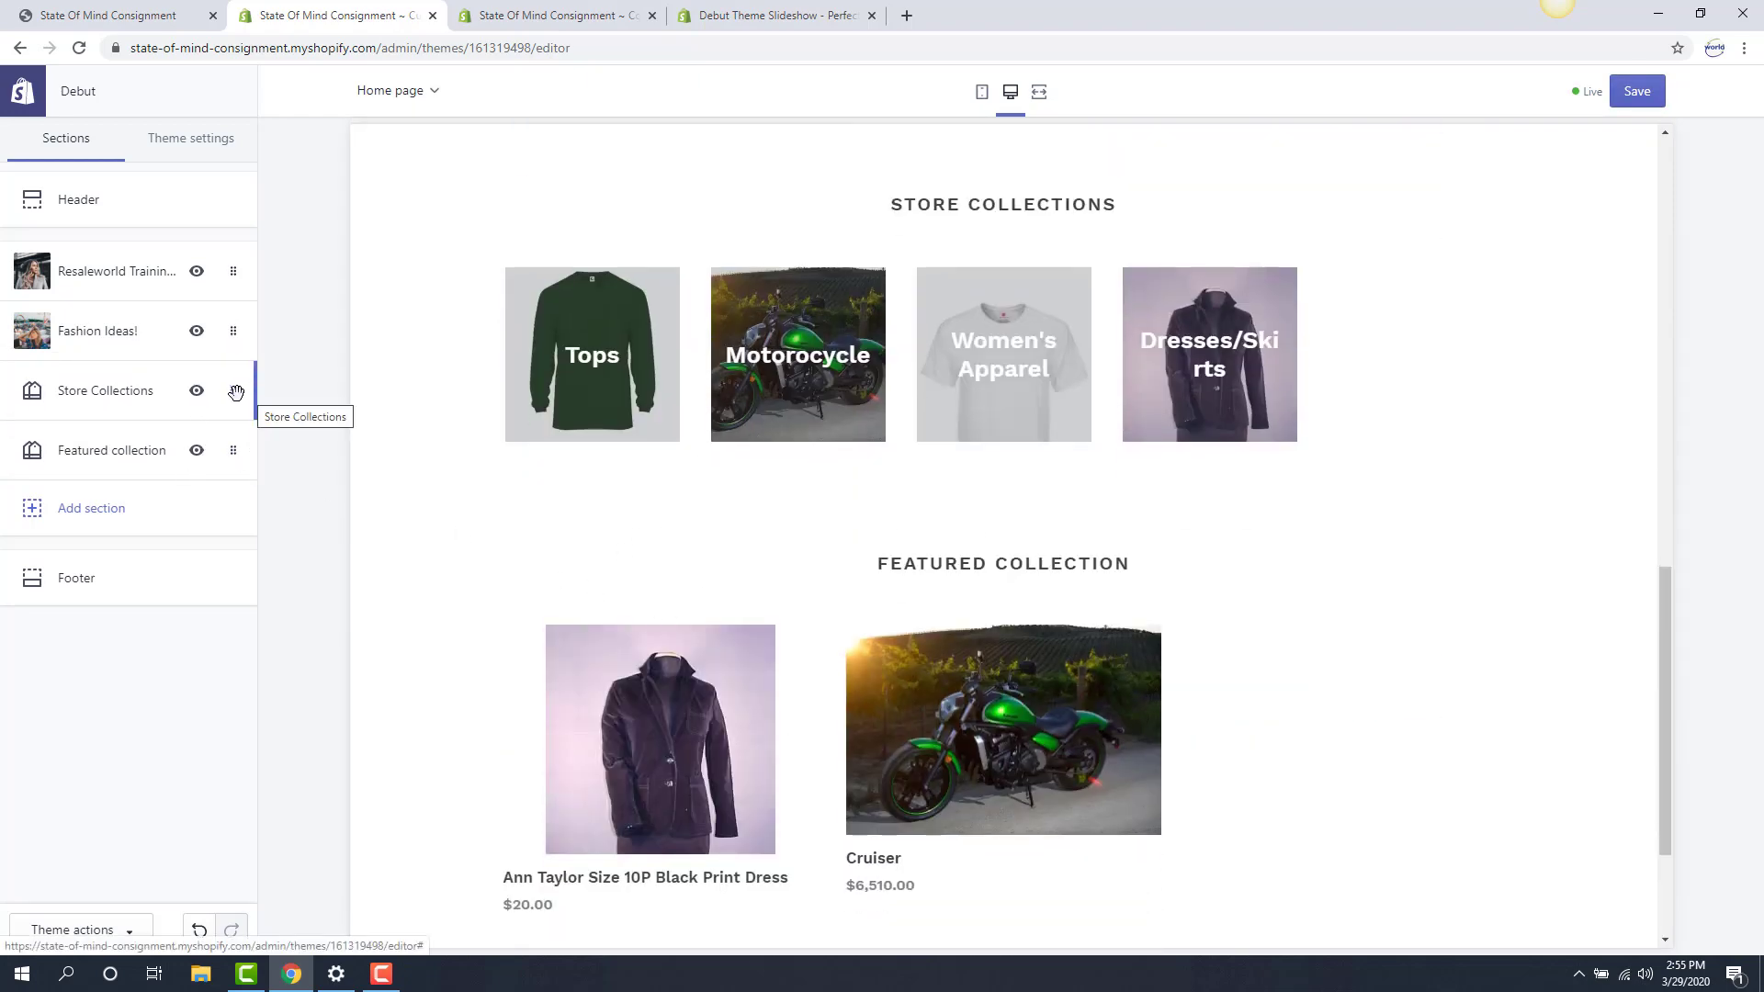
drag(236, 392, 249, 493)
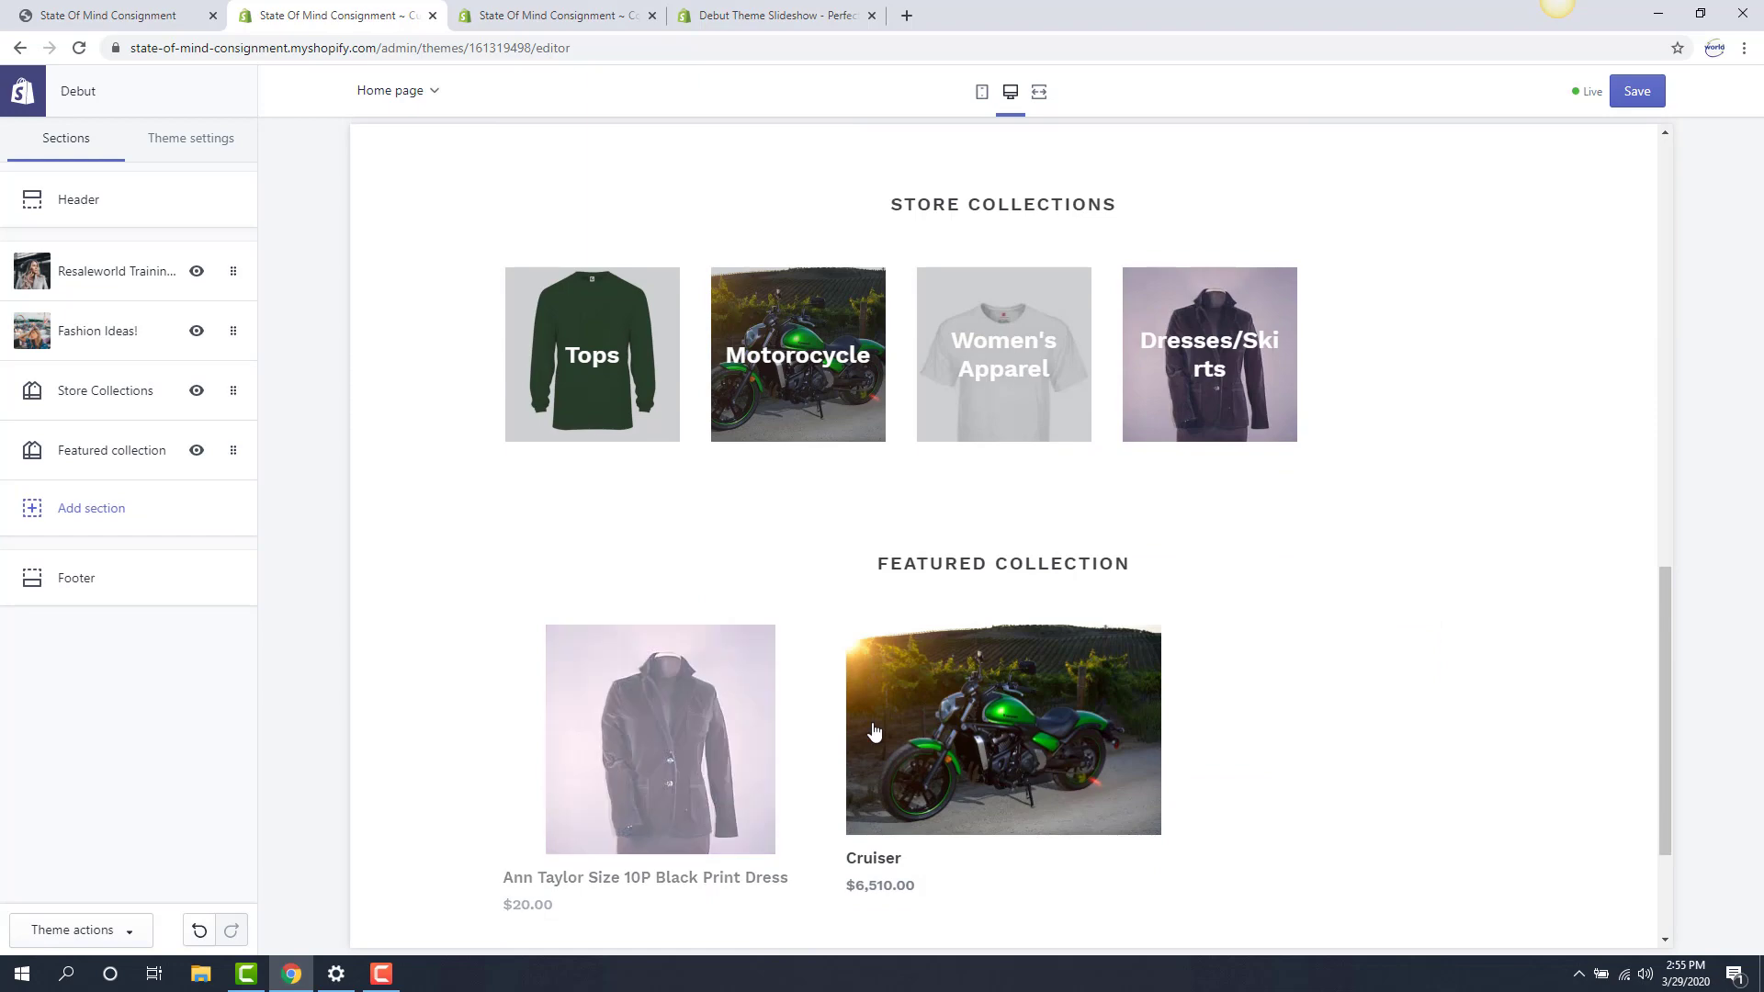
mouse_move(233, 390)
mouse_down()
mouse_move(230, 487)
mouse_move(245, 362)
mouse_up()
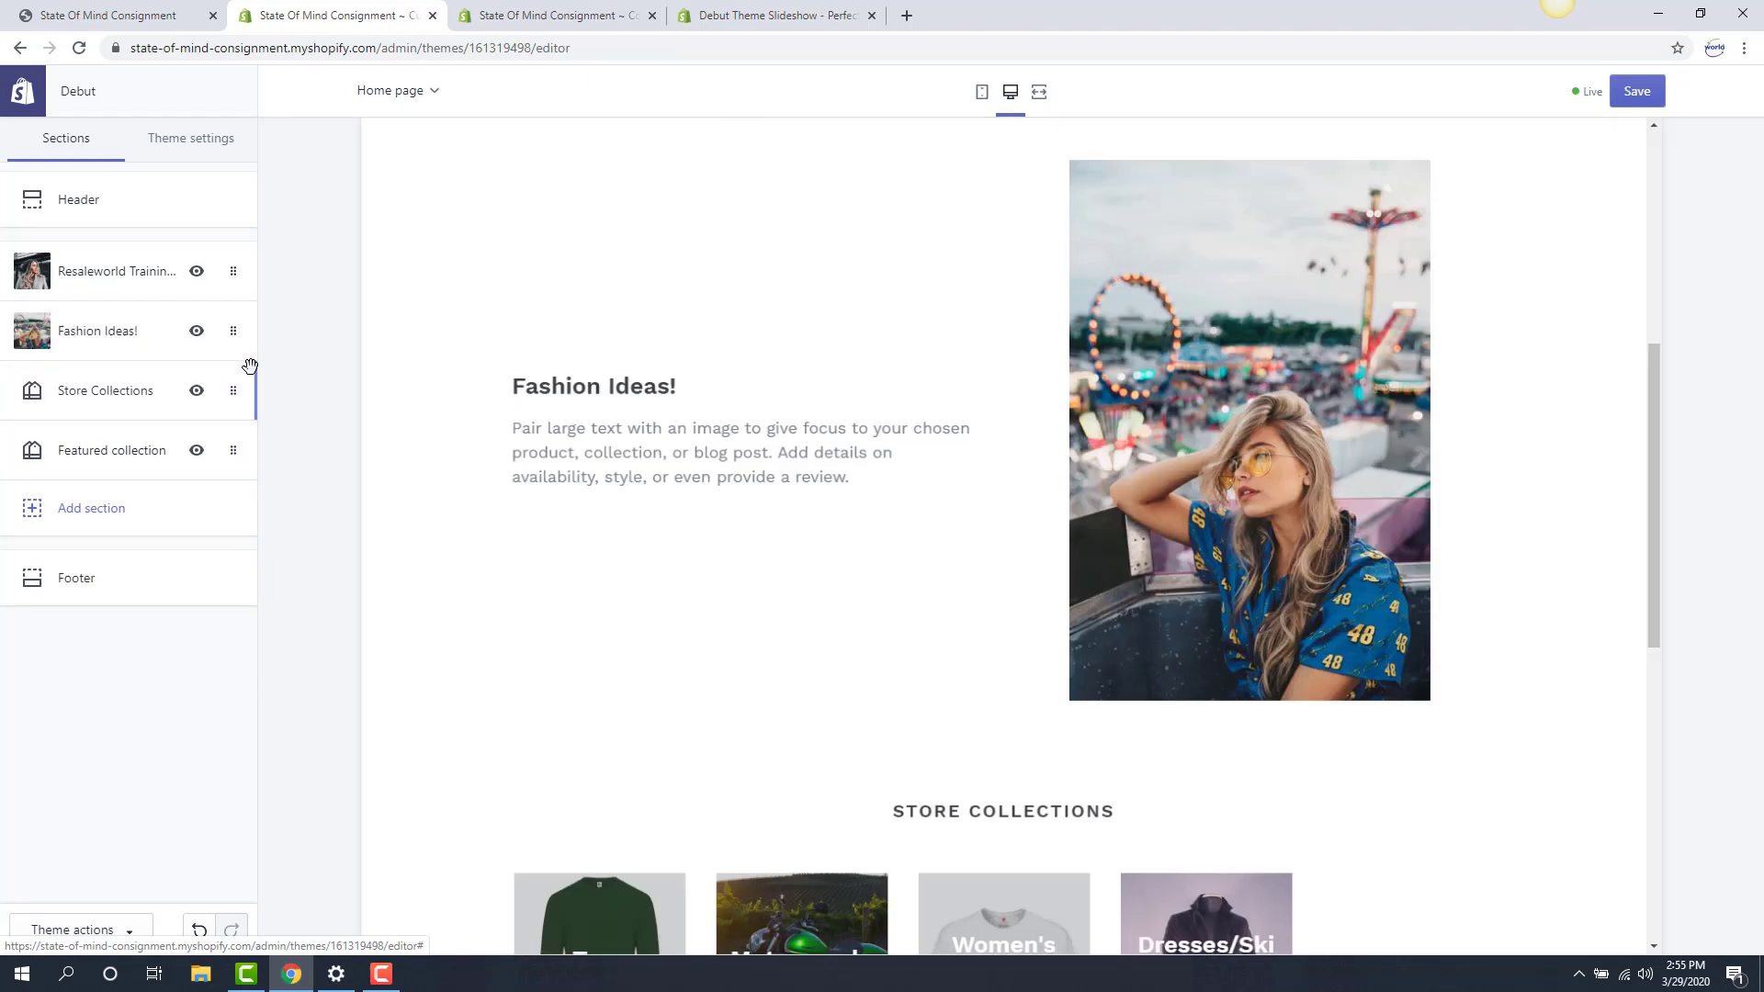
click(1642, 91)
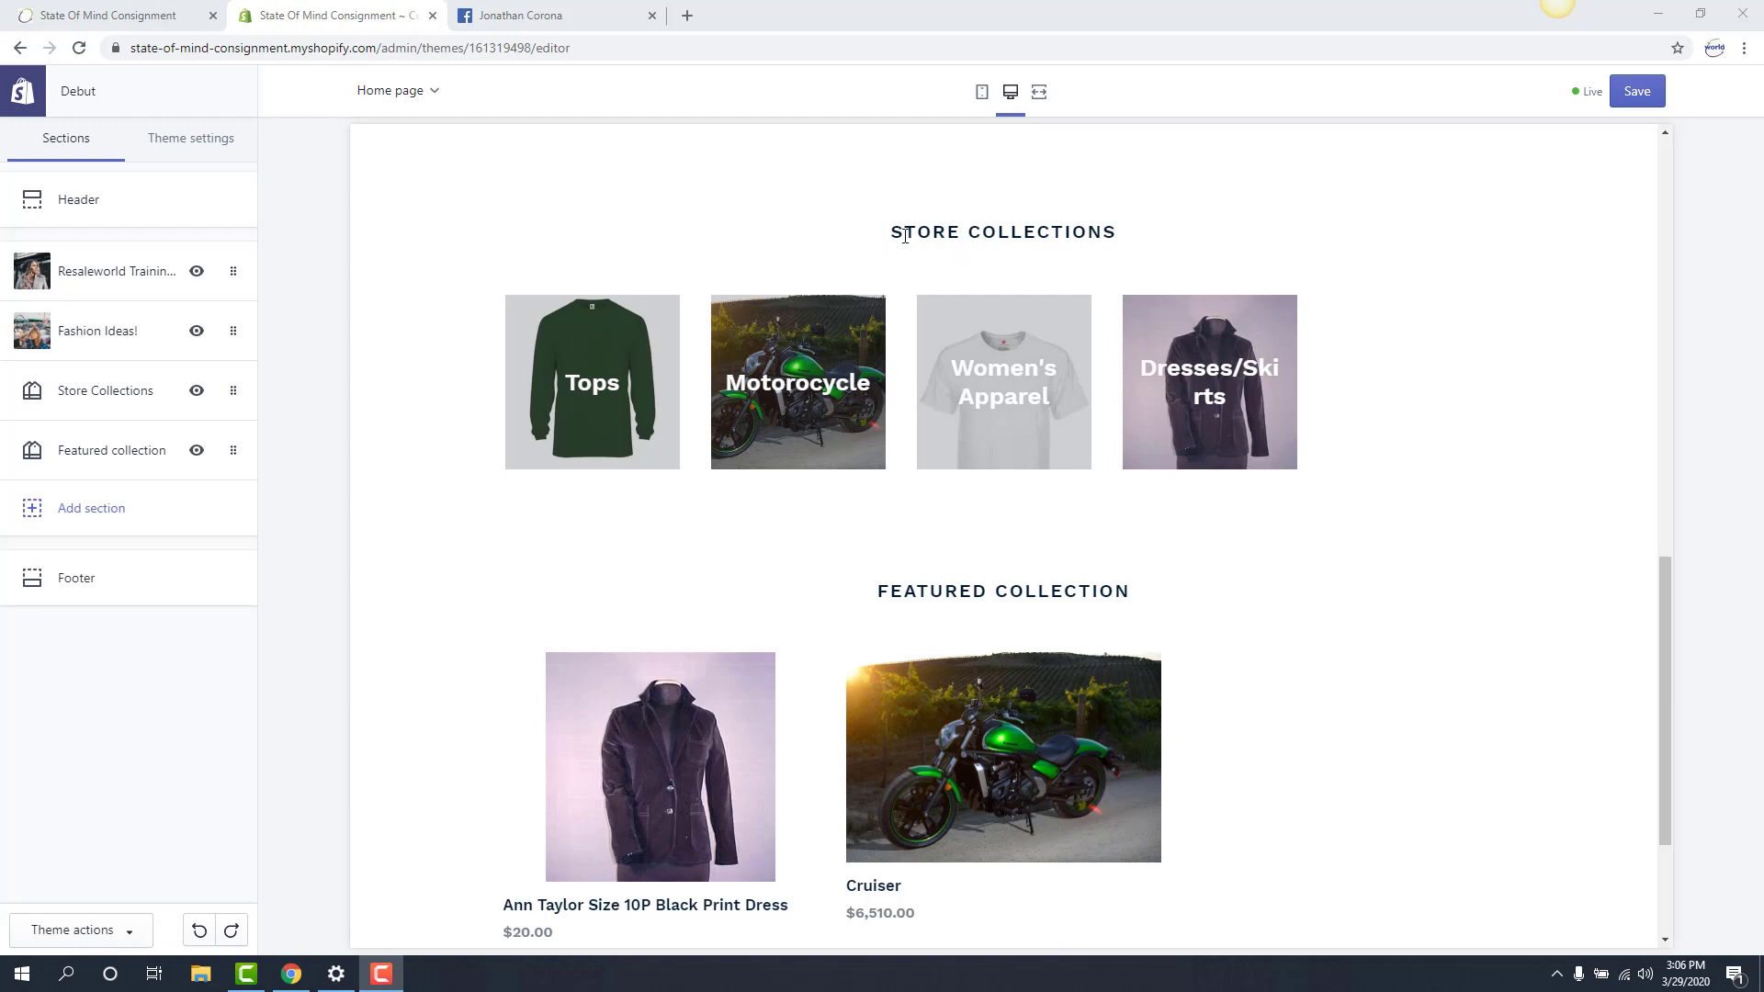
Open the theme's color settings and examine the headings, links and body text in the home page preview.
drag(1120, 240, 905, 235)
click(851, 248)
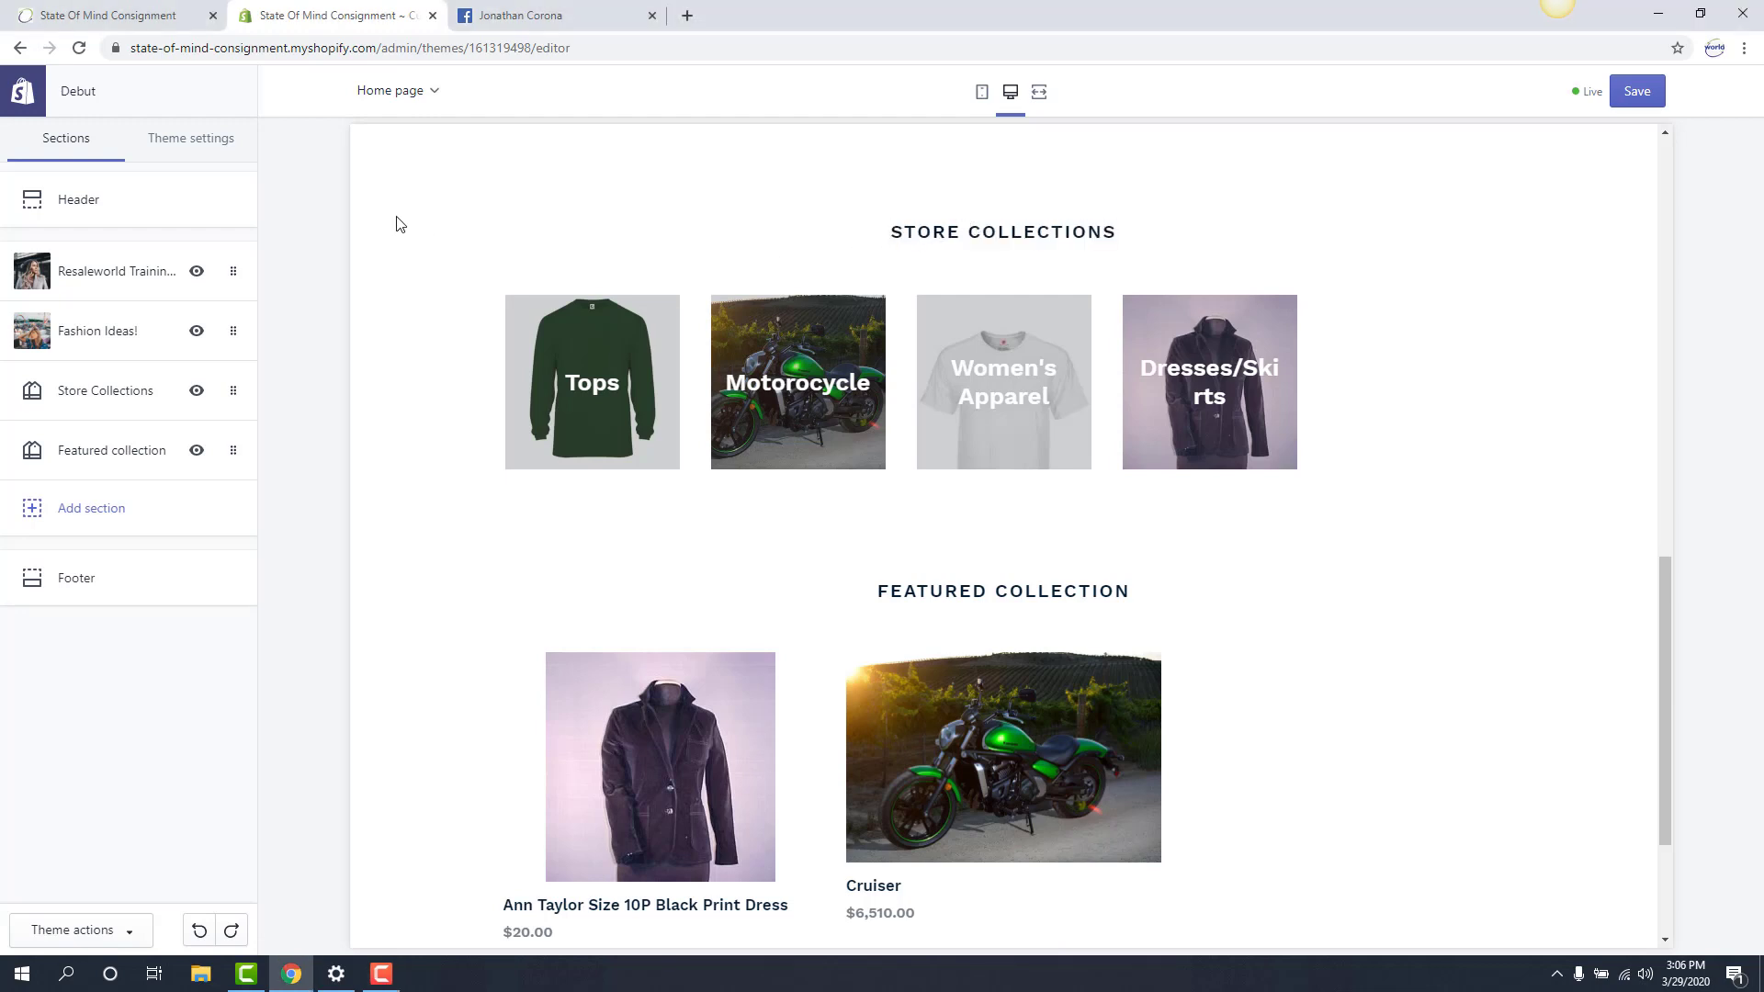
click(188, 145)
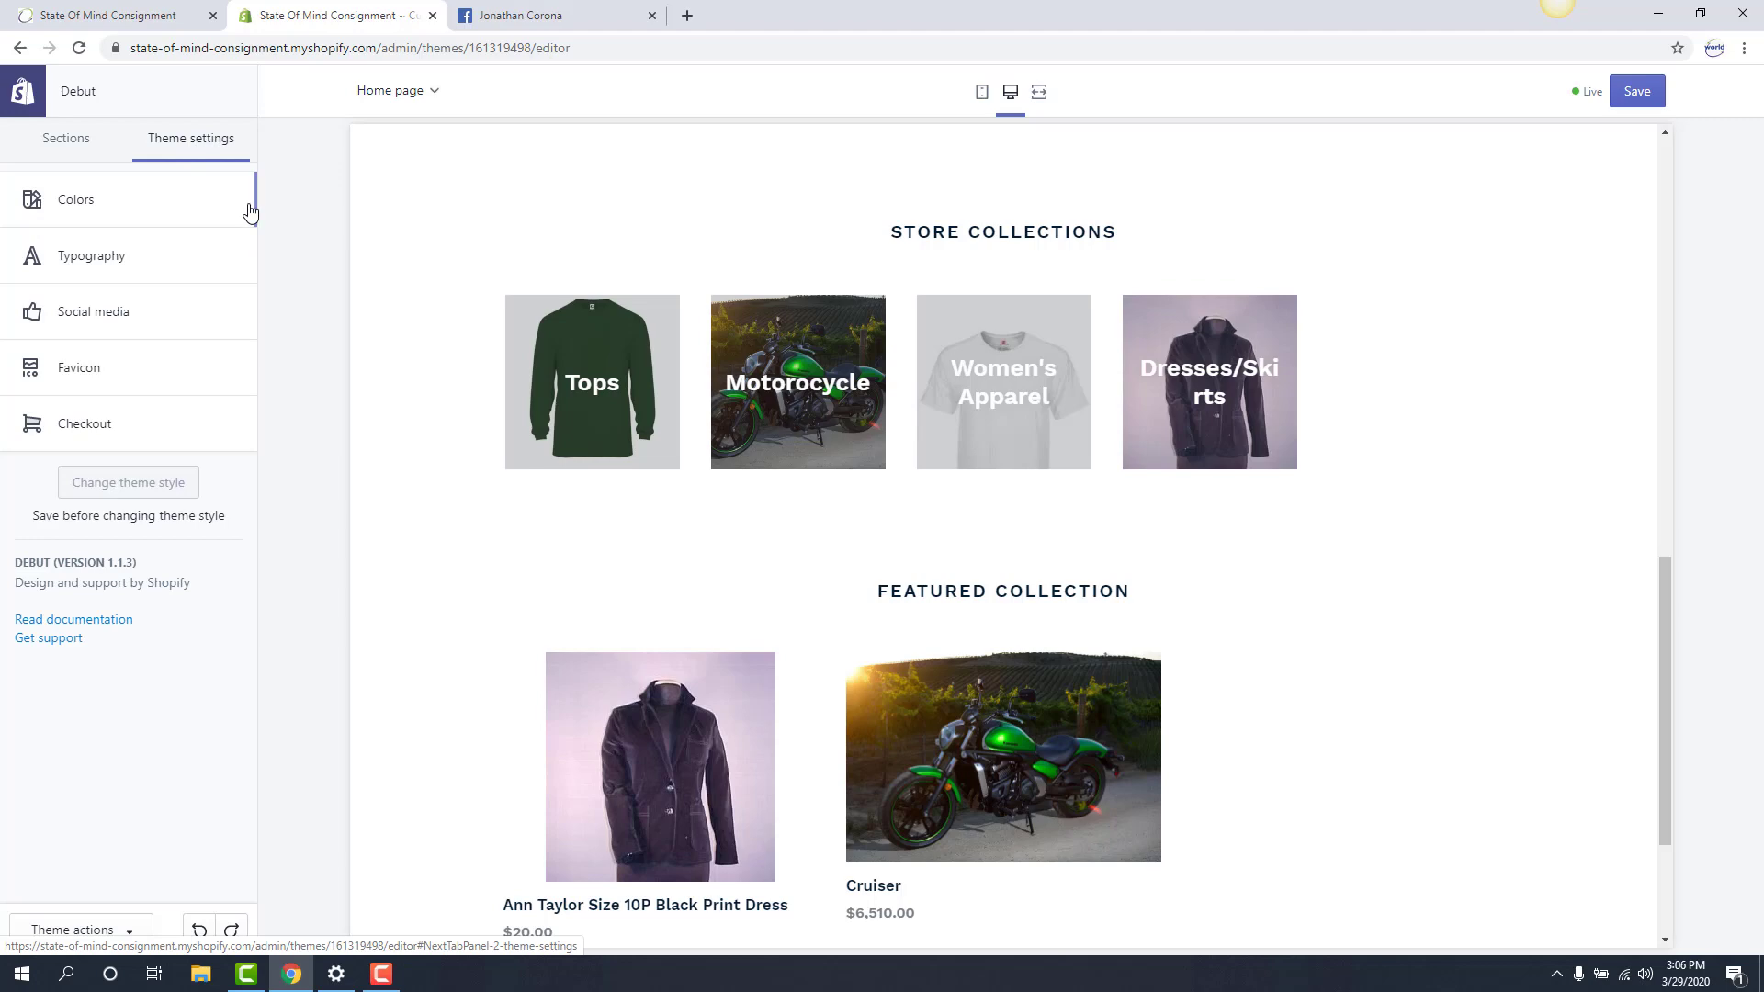
click(76, 213)
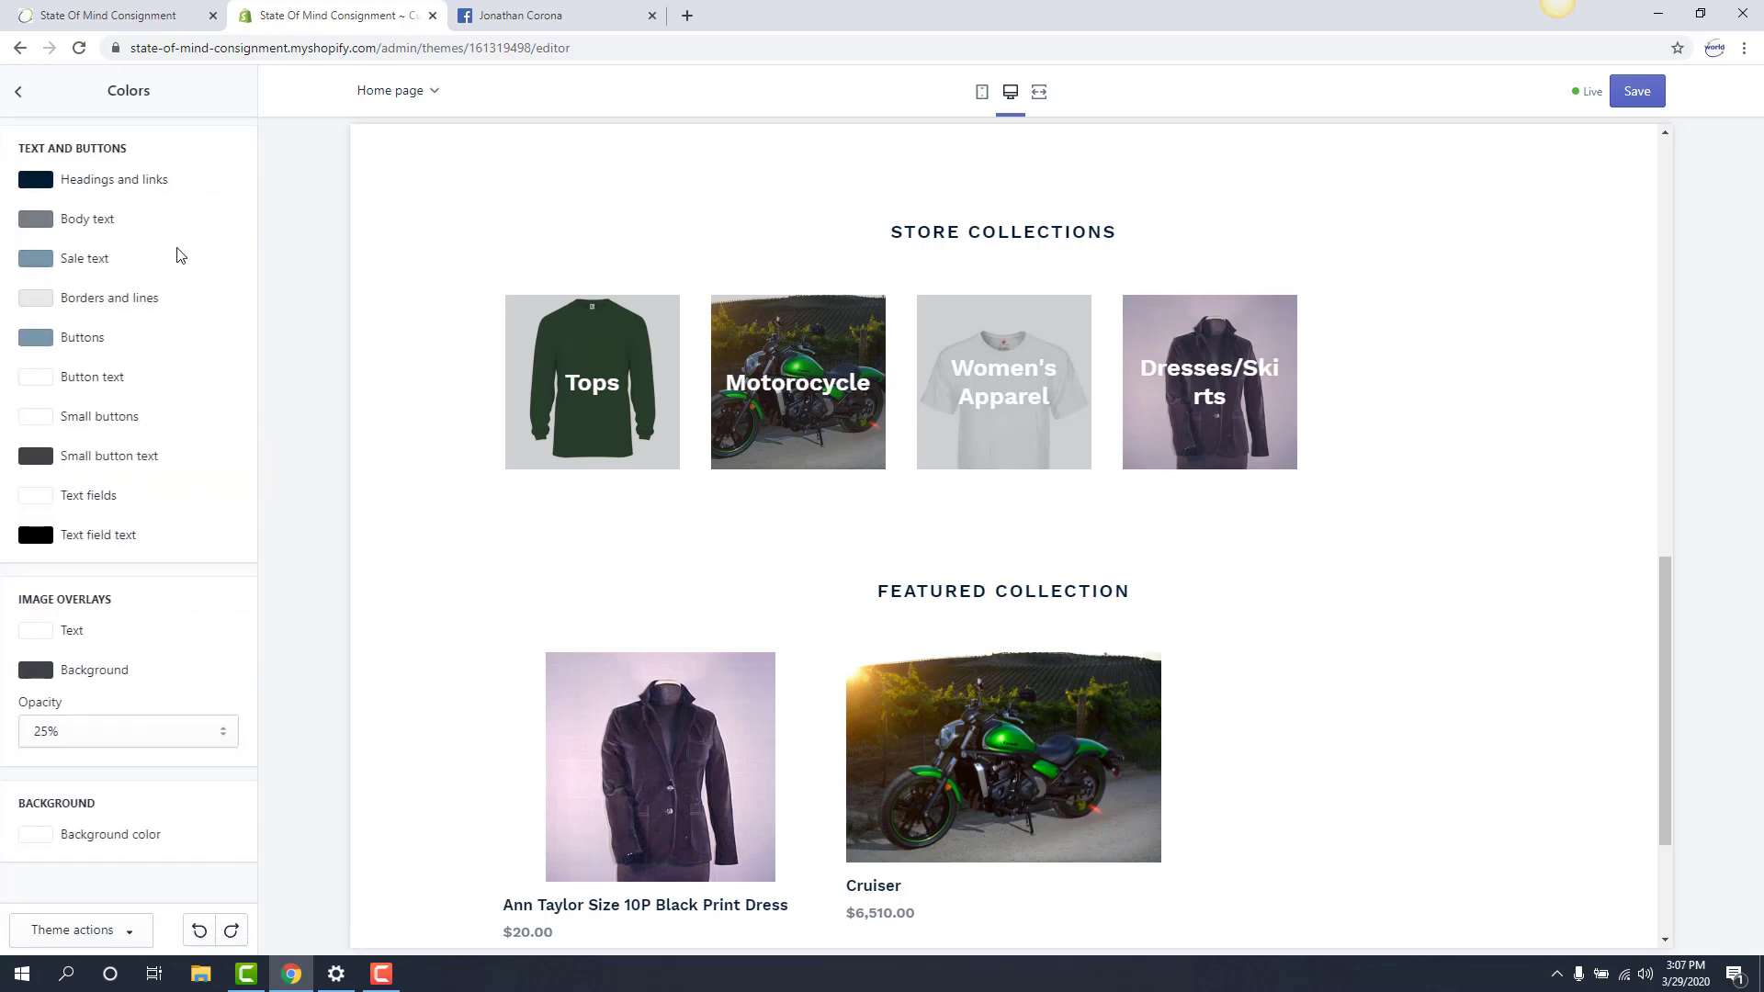
scroll(468, 389, up, 10)
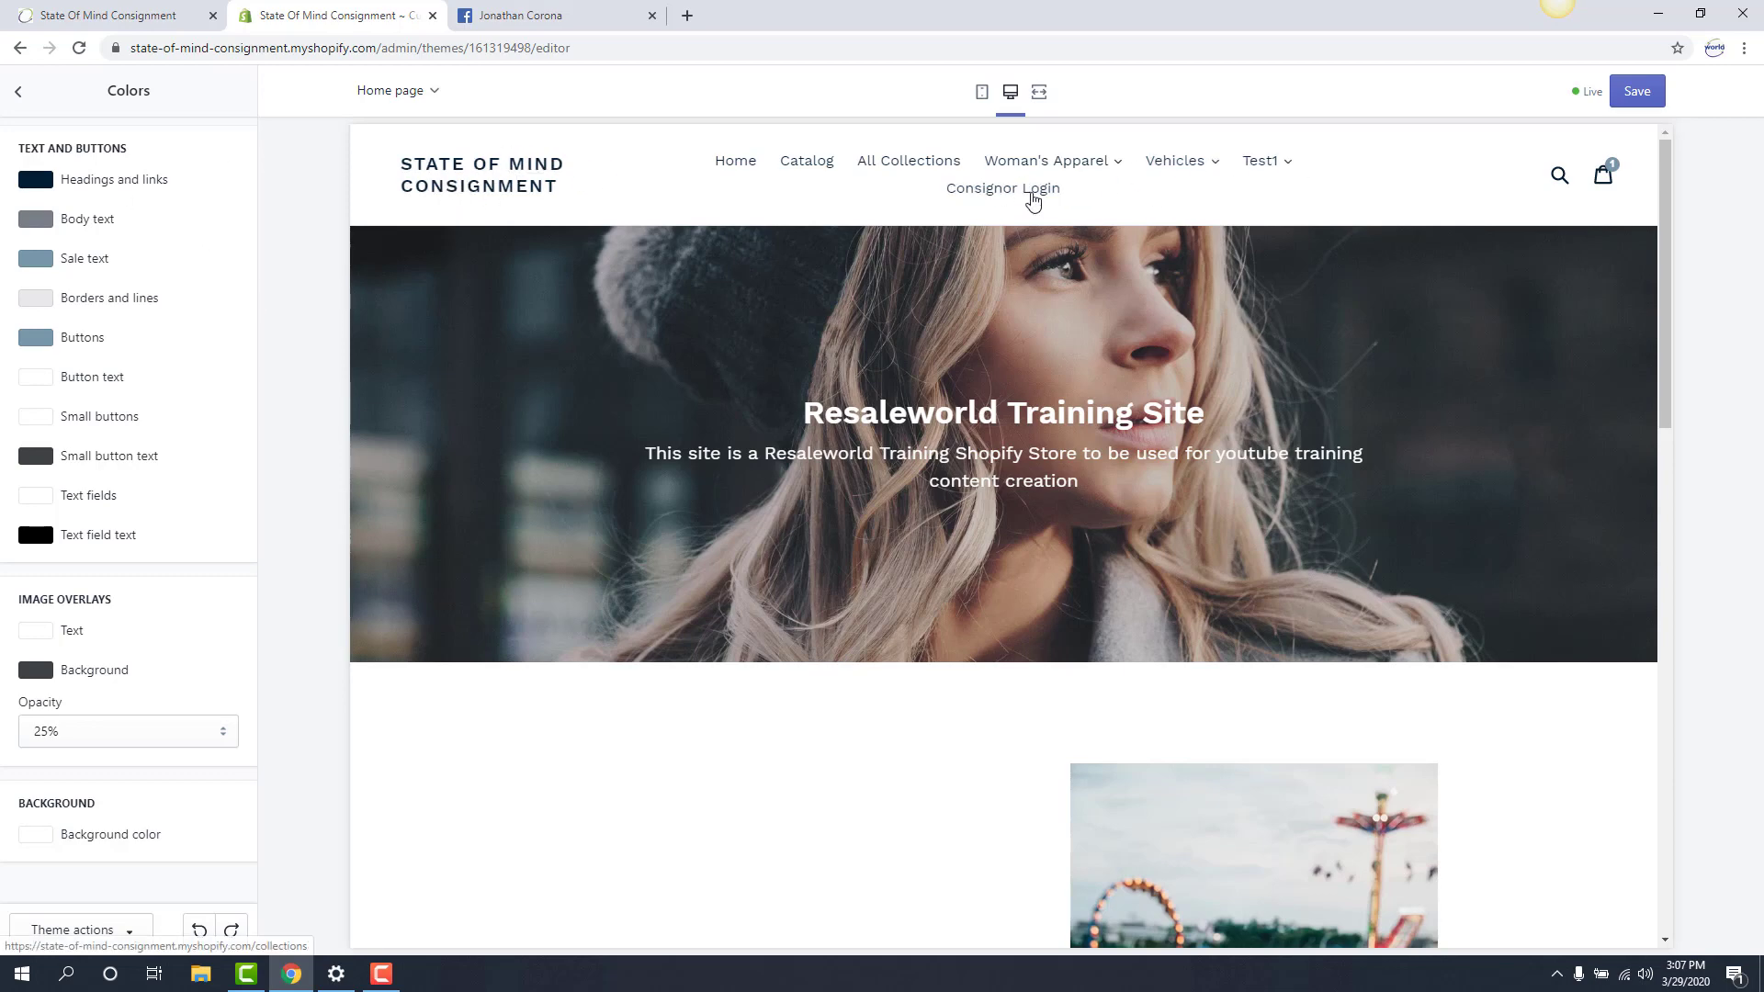
scroll(1044, 713, down, 4)
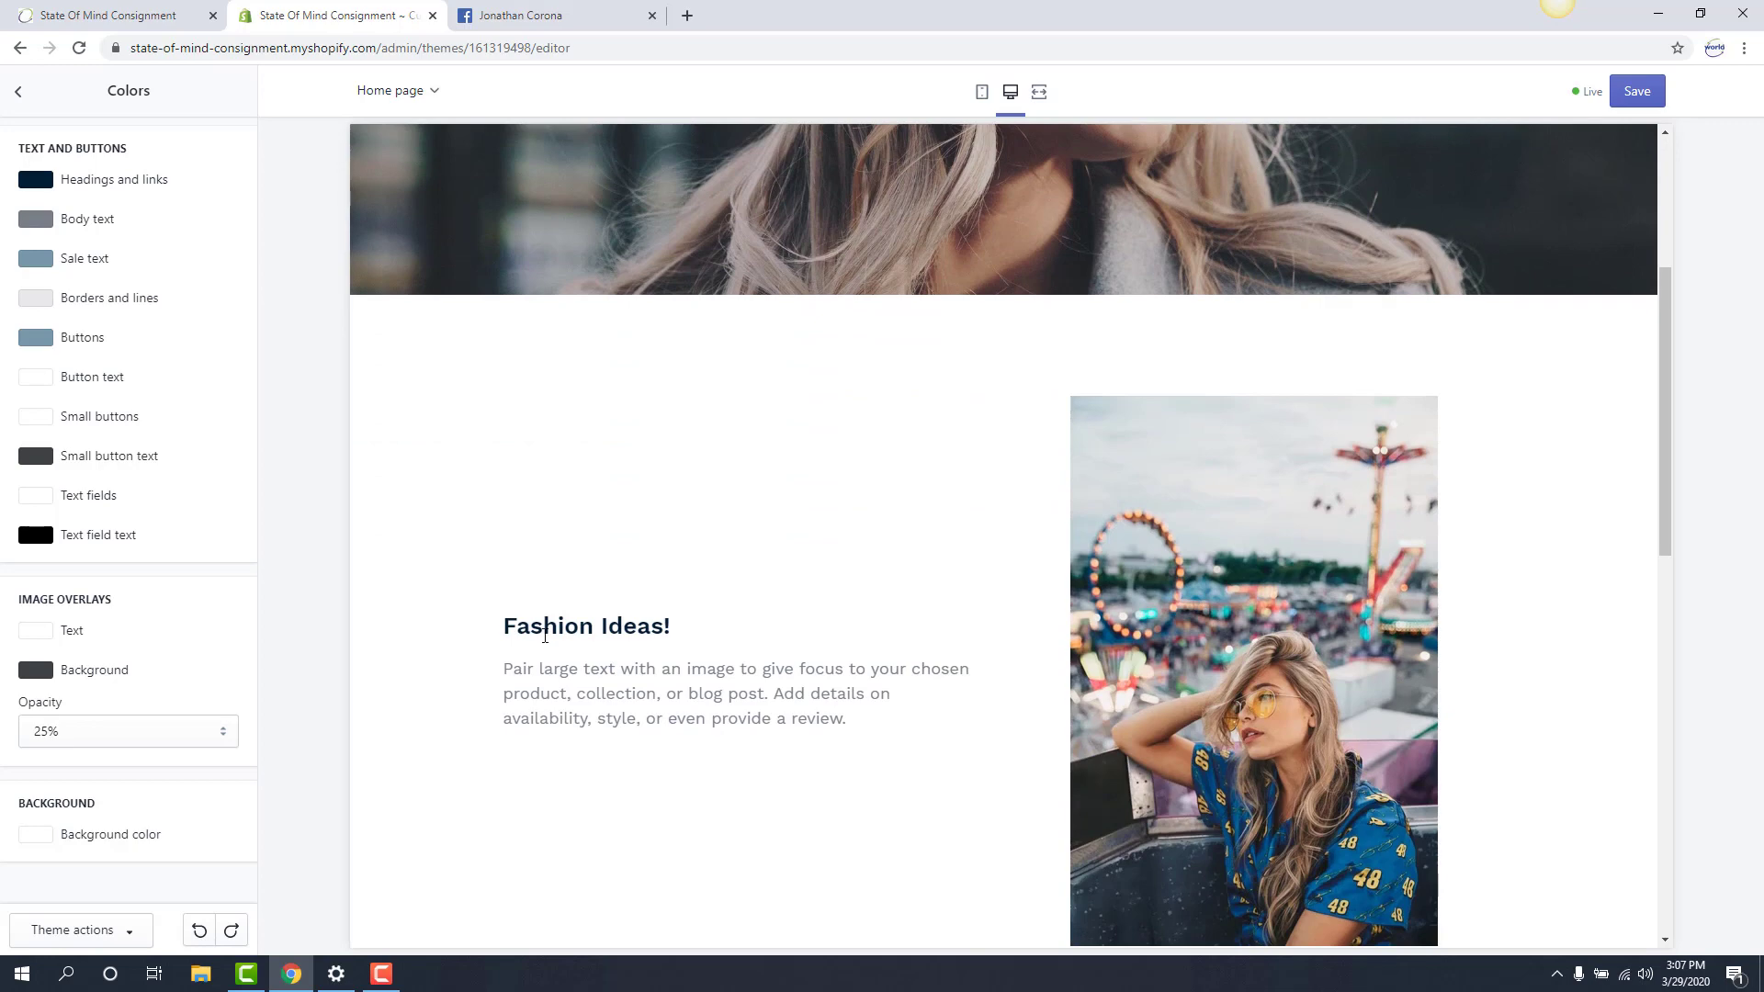
scroll(669, 626, up, 5)
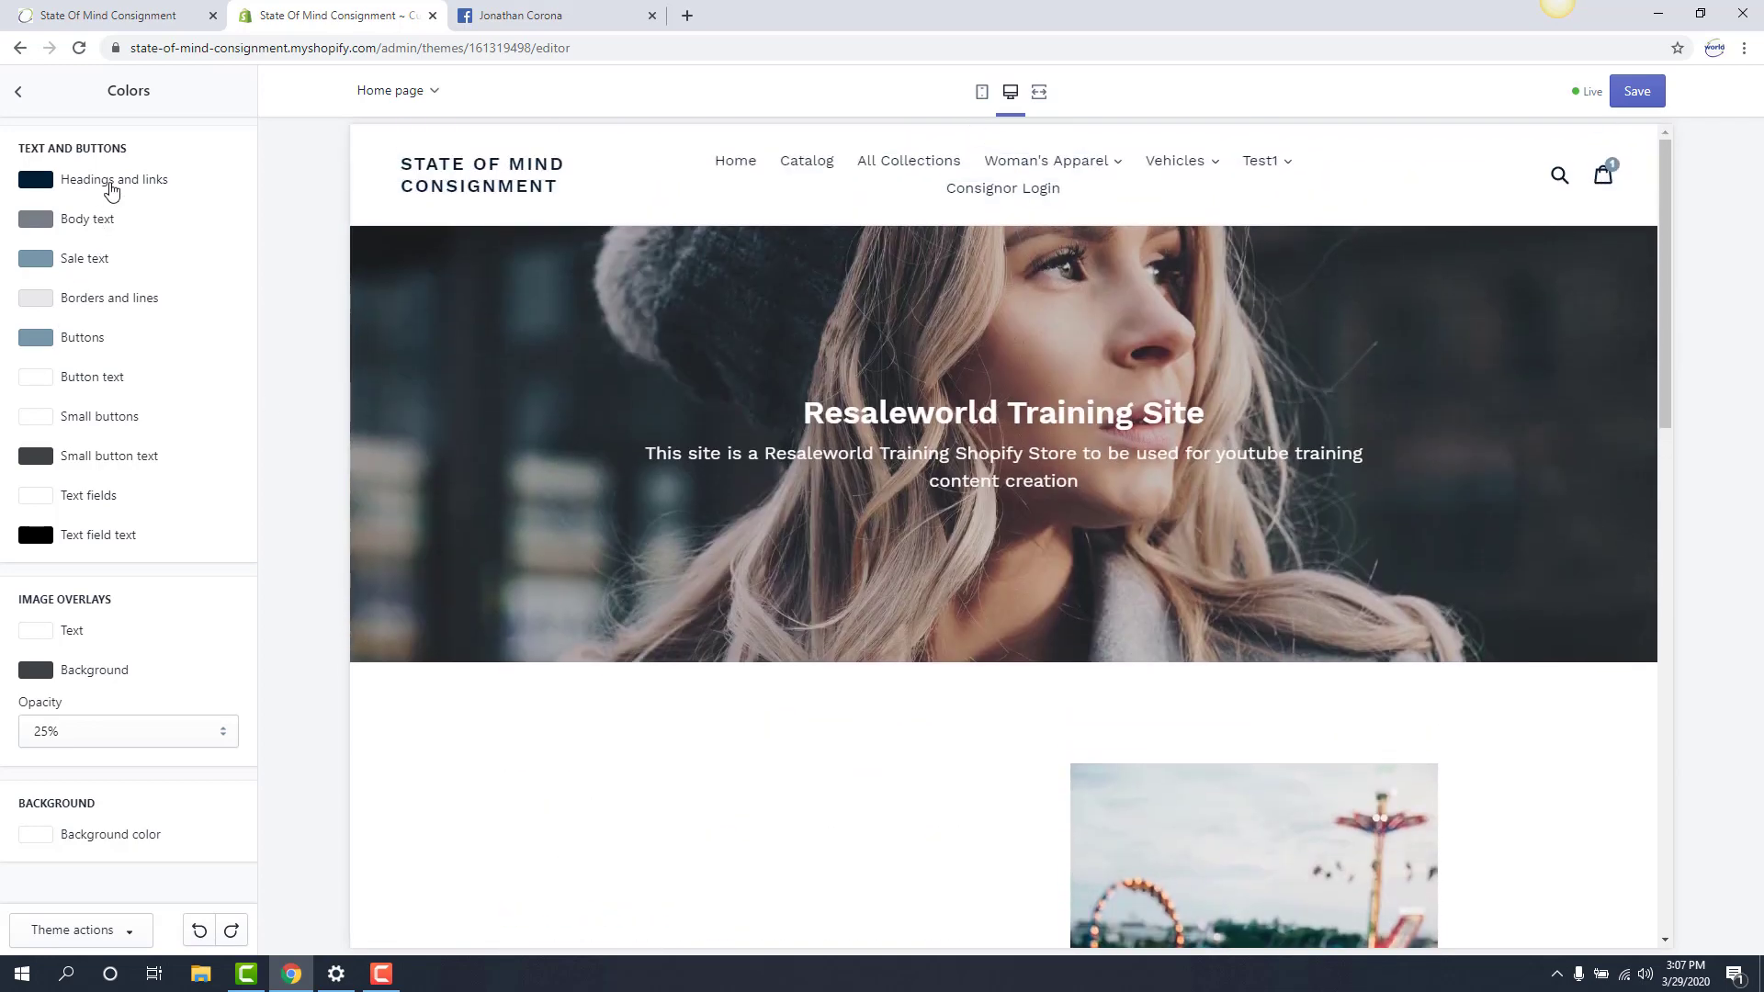
Set the theme's Headings and links color to the red #E32C2B from the currently used colors.
click(141, 190)
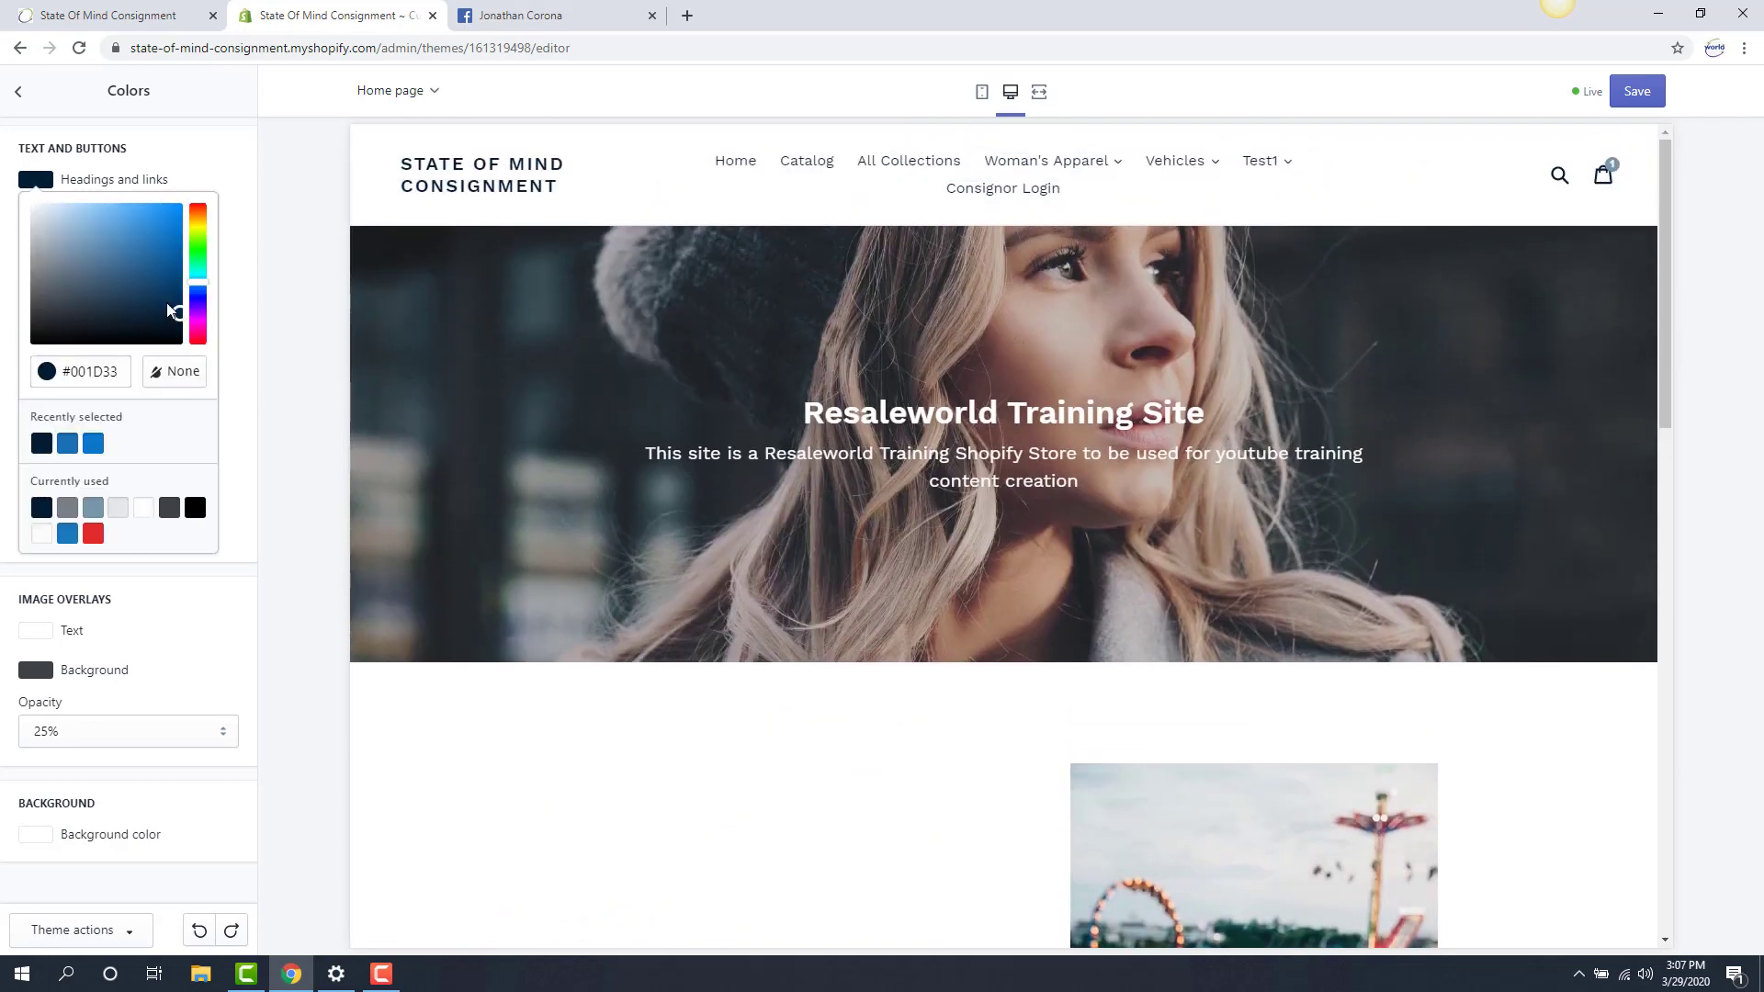
drag(179, 315, 198, 209)
drag(129, 282, 118, 271)
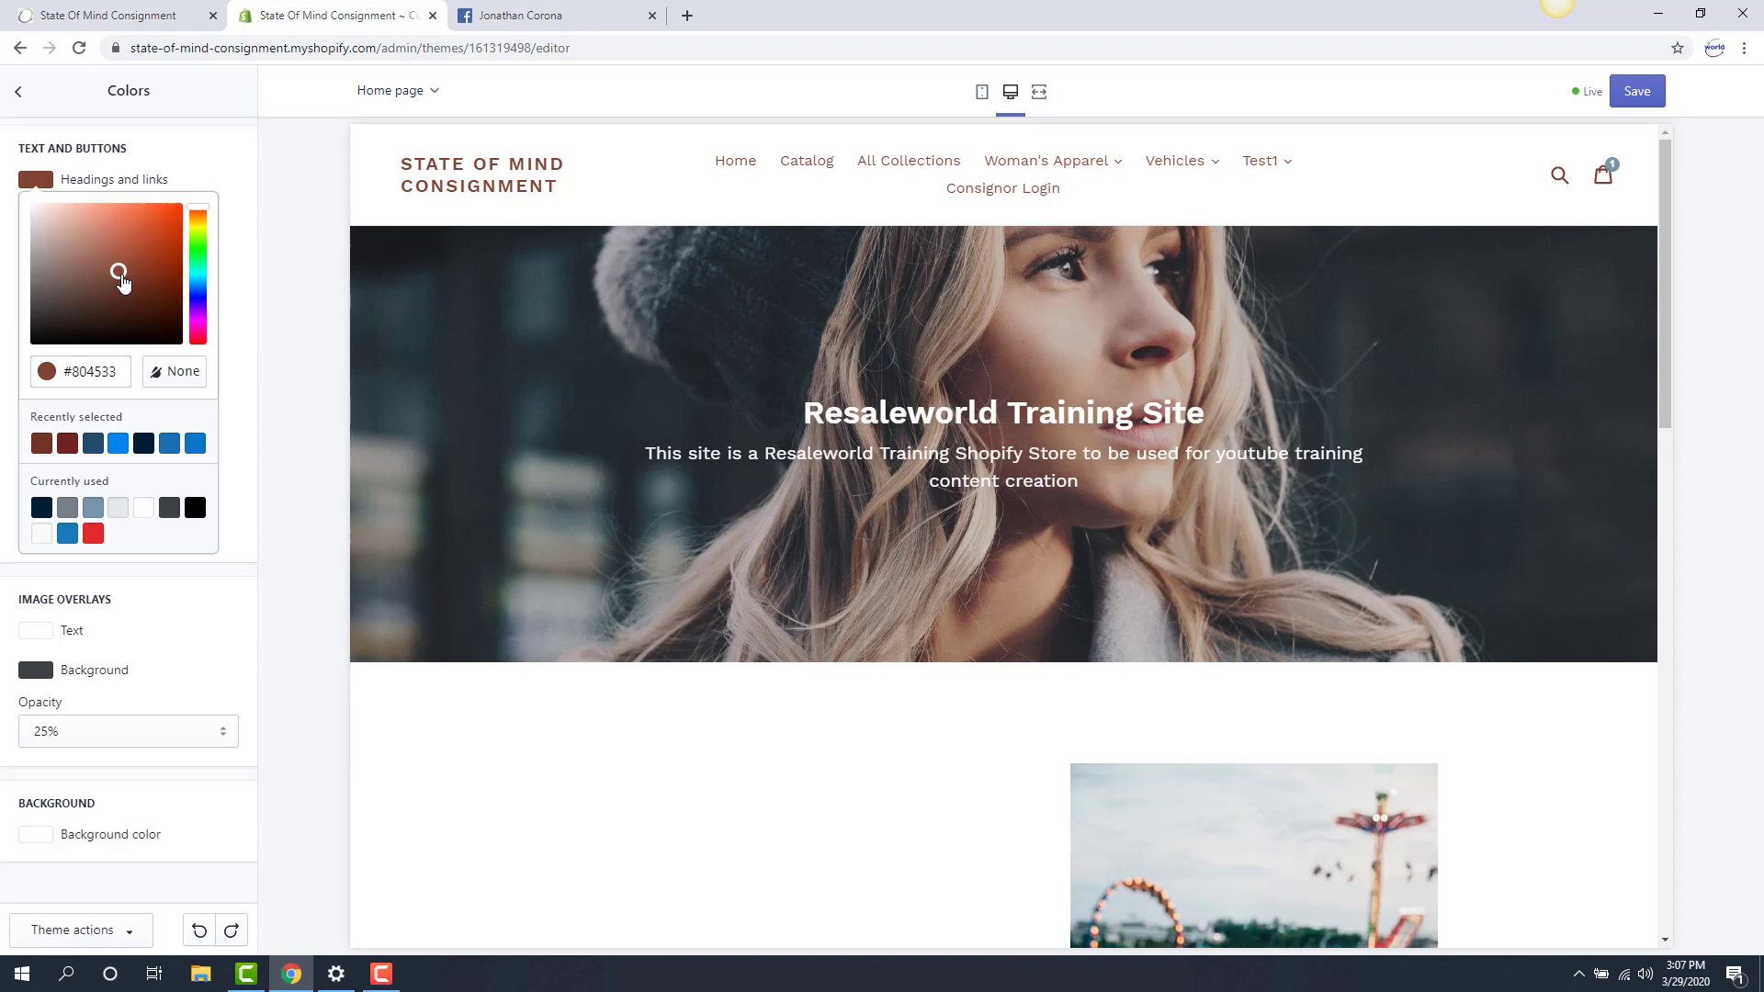
click(93, 534)
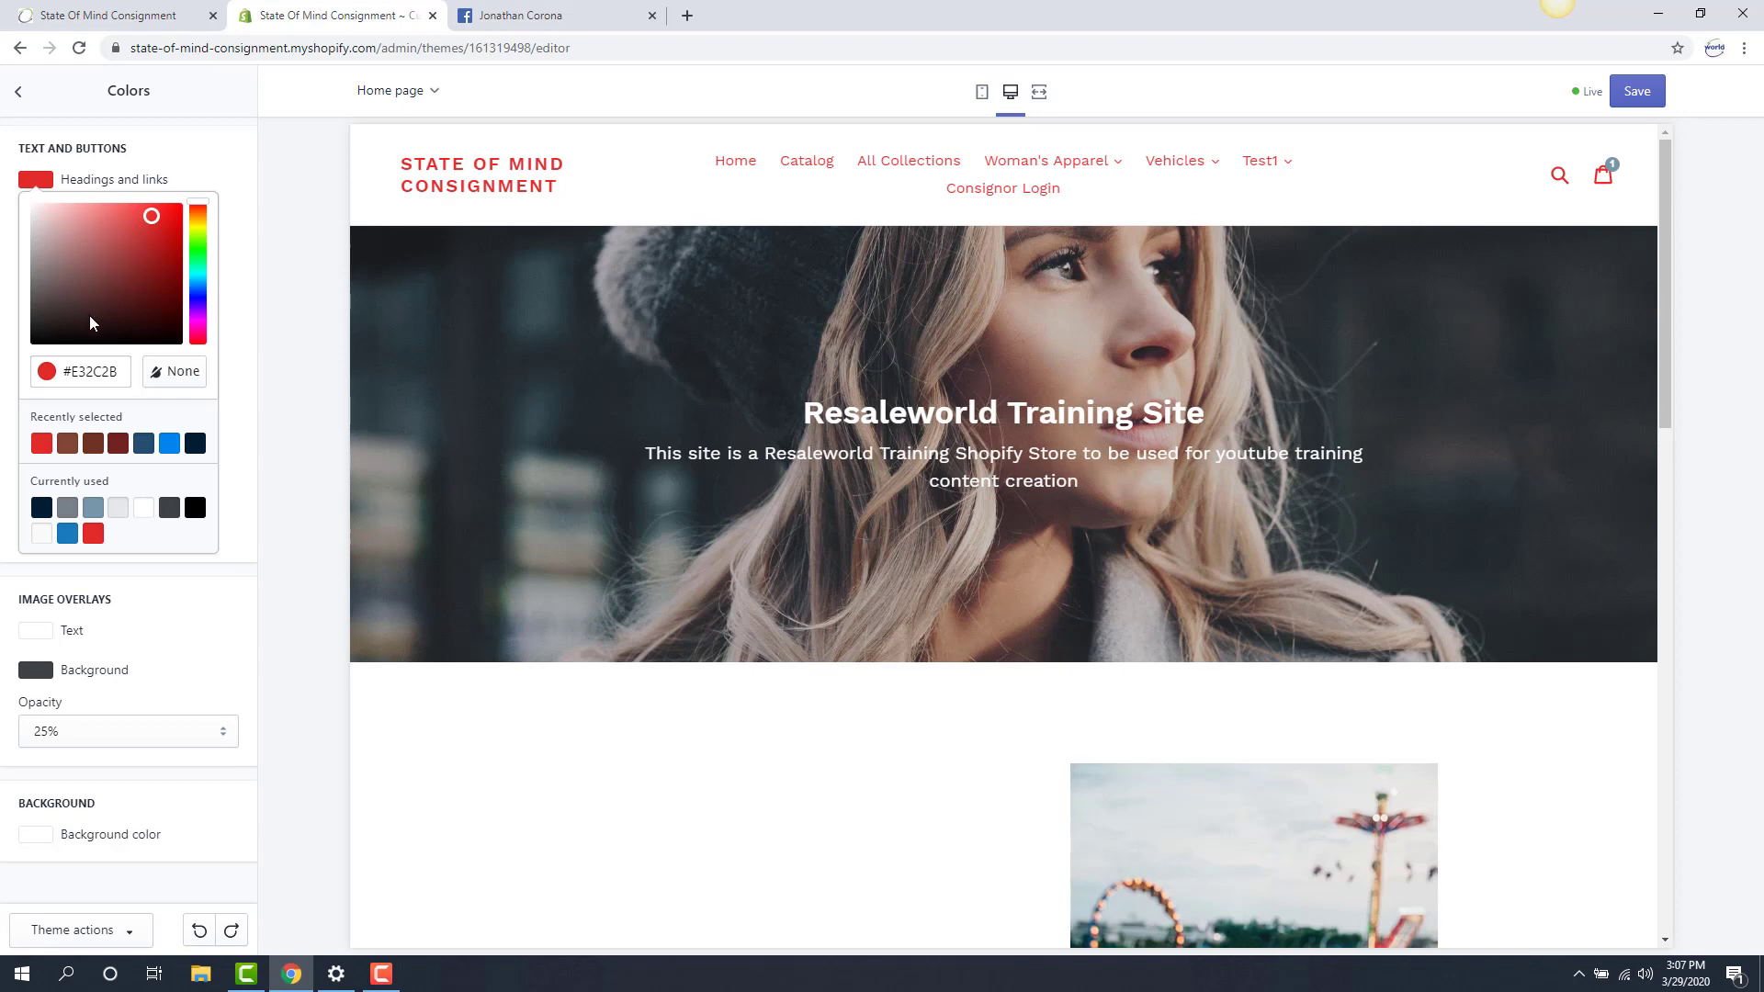
Set the Headings and links color back to the dark navy from the recently selected colors.
click(149, 444)
click(196, 445)
Try the grey #A69C9C and a red shade as the theme's background color, checking the grey in the home page preview.
click(121, 840)
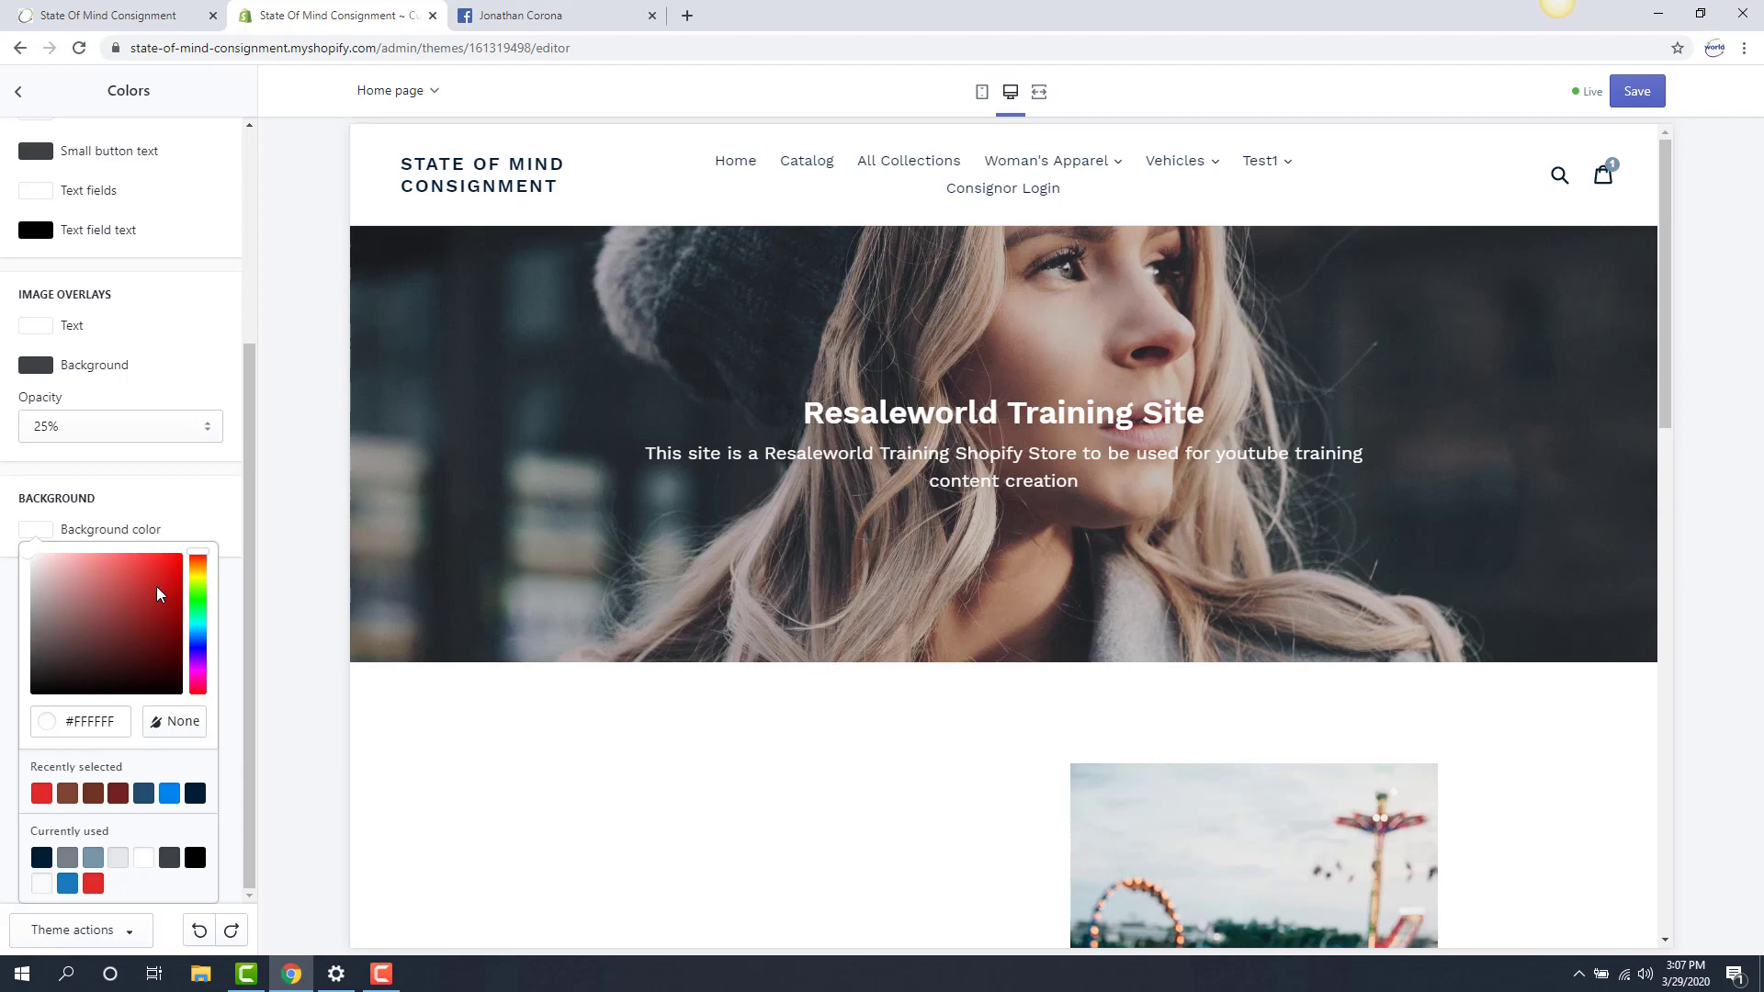
drag(157, 584, 39, 608)
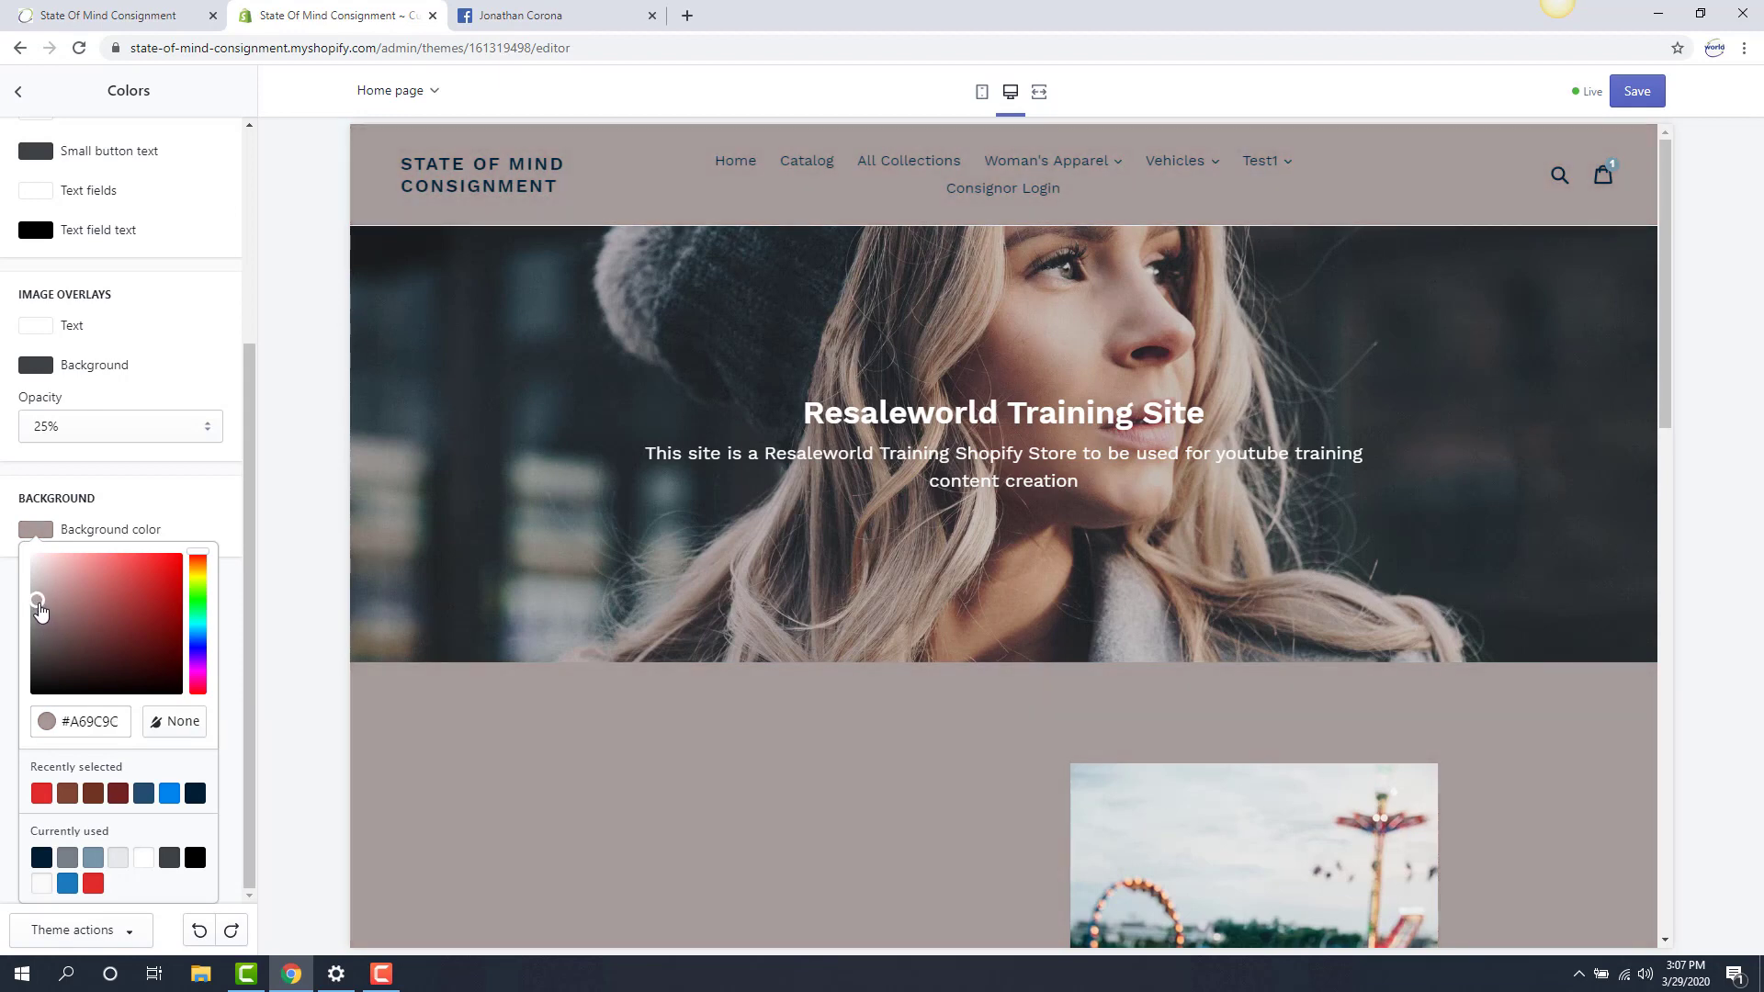
scroll(472, 572, down, 5)
scroll(472, 571, up, 3)
scroll(472, 571, up, 2)
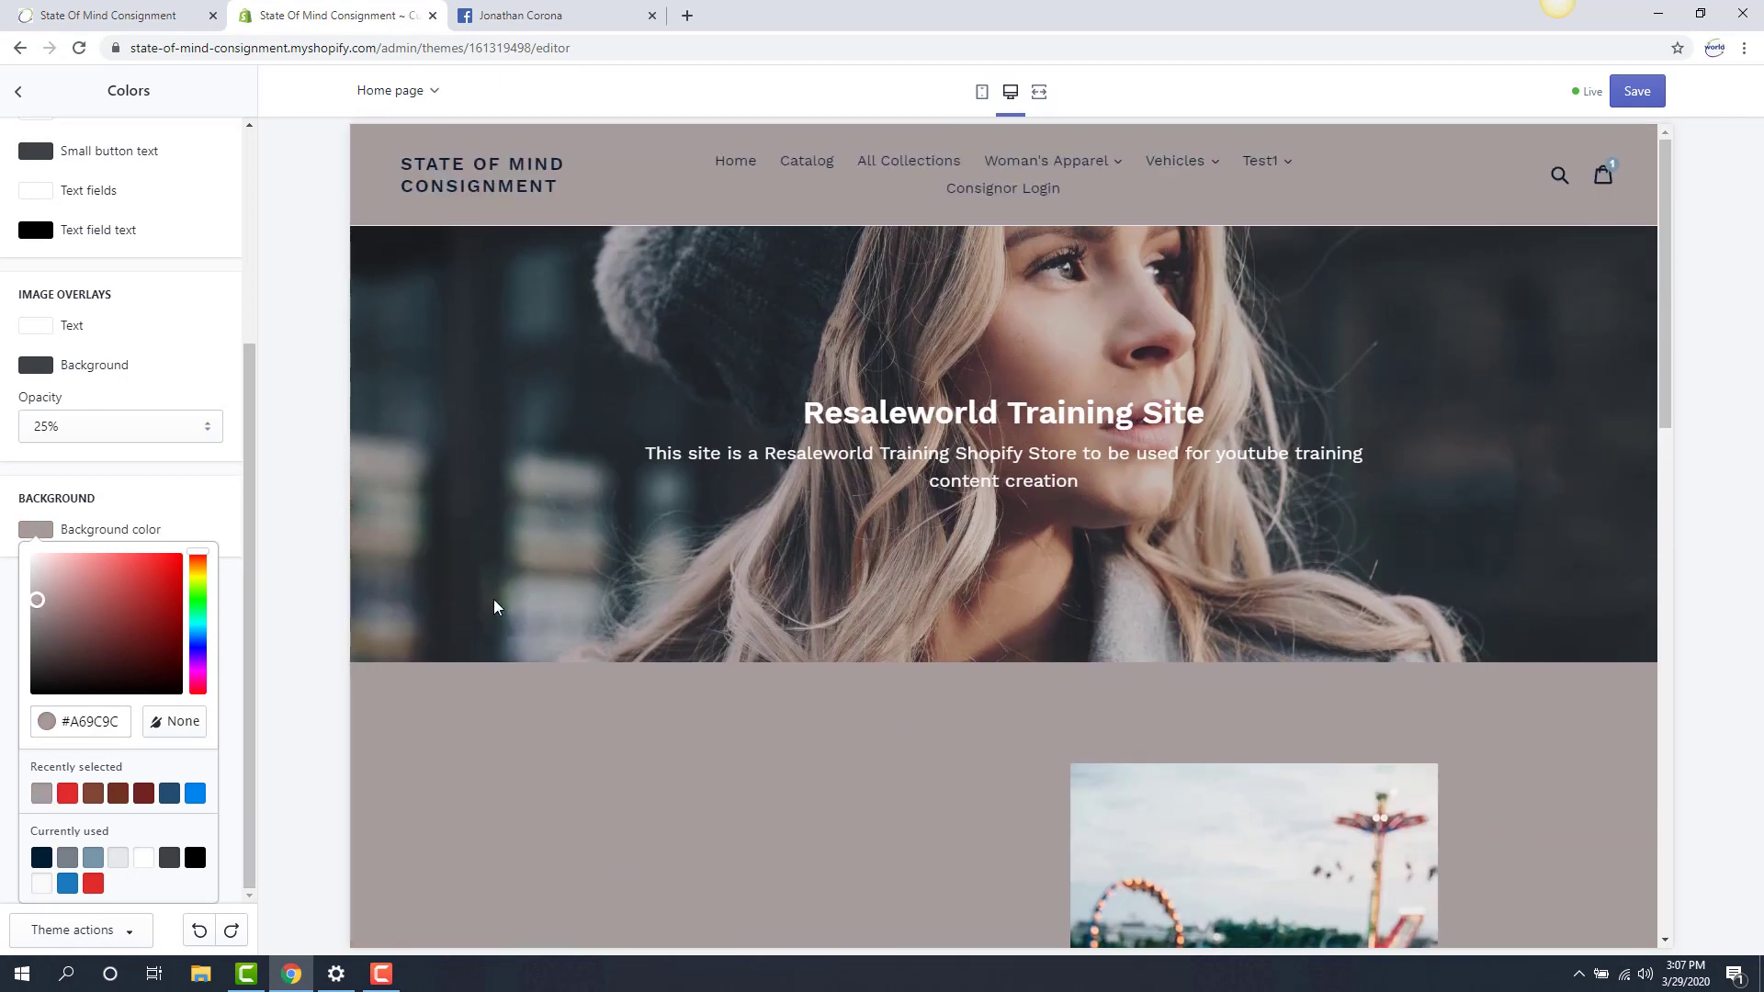
mouse_move(86, 609)
mouse_down()
mouse_move(138, 557)
mouse_move(162, 623)
mouse_move(114, 598)
mouse_up()
Set the theme's background color to white #FFFFFF and save the theme.
click(143, 858)
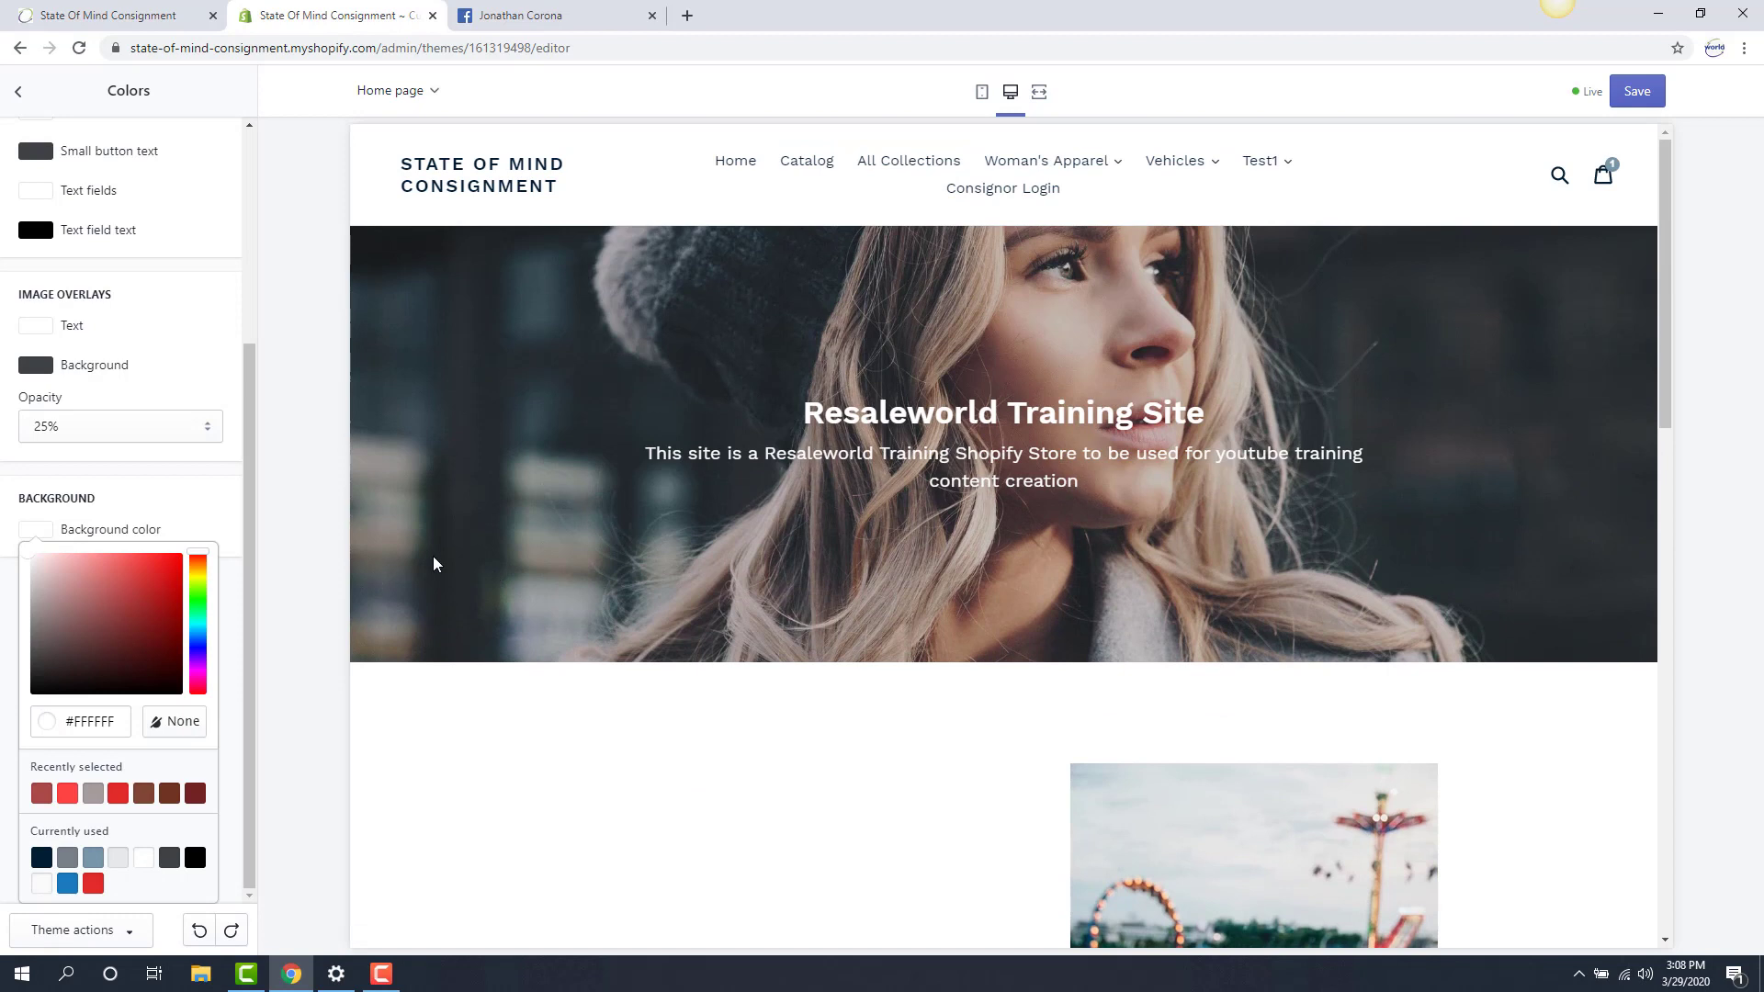
click(1638, 96)
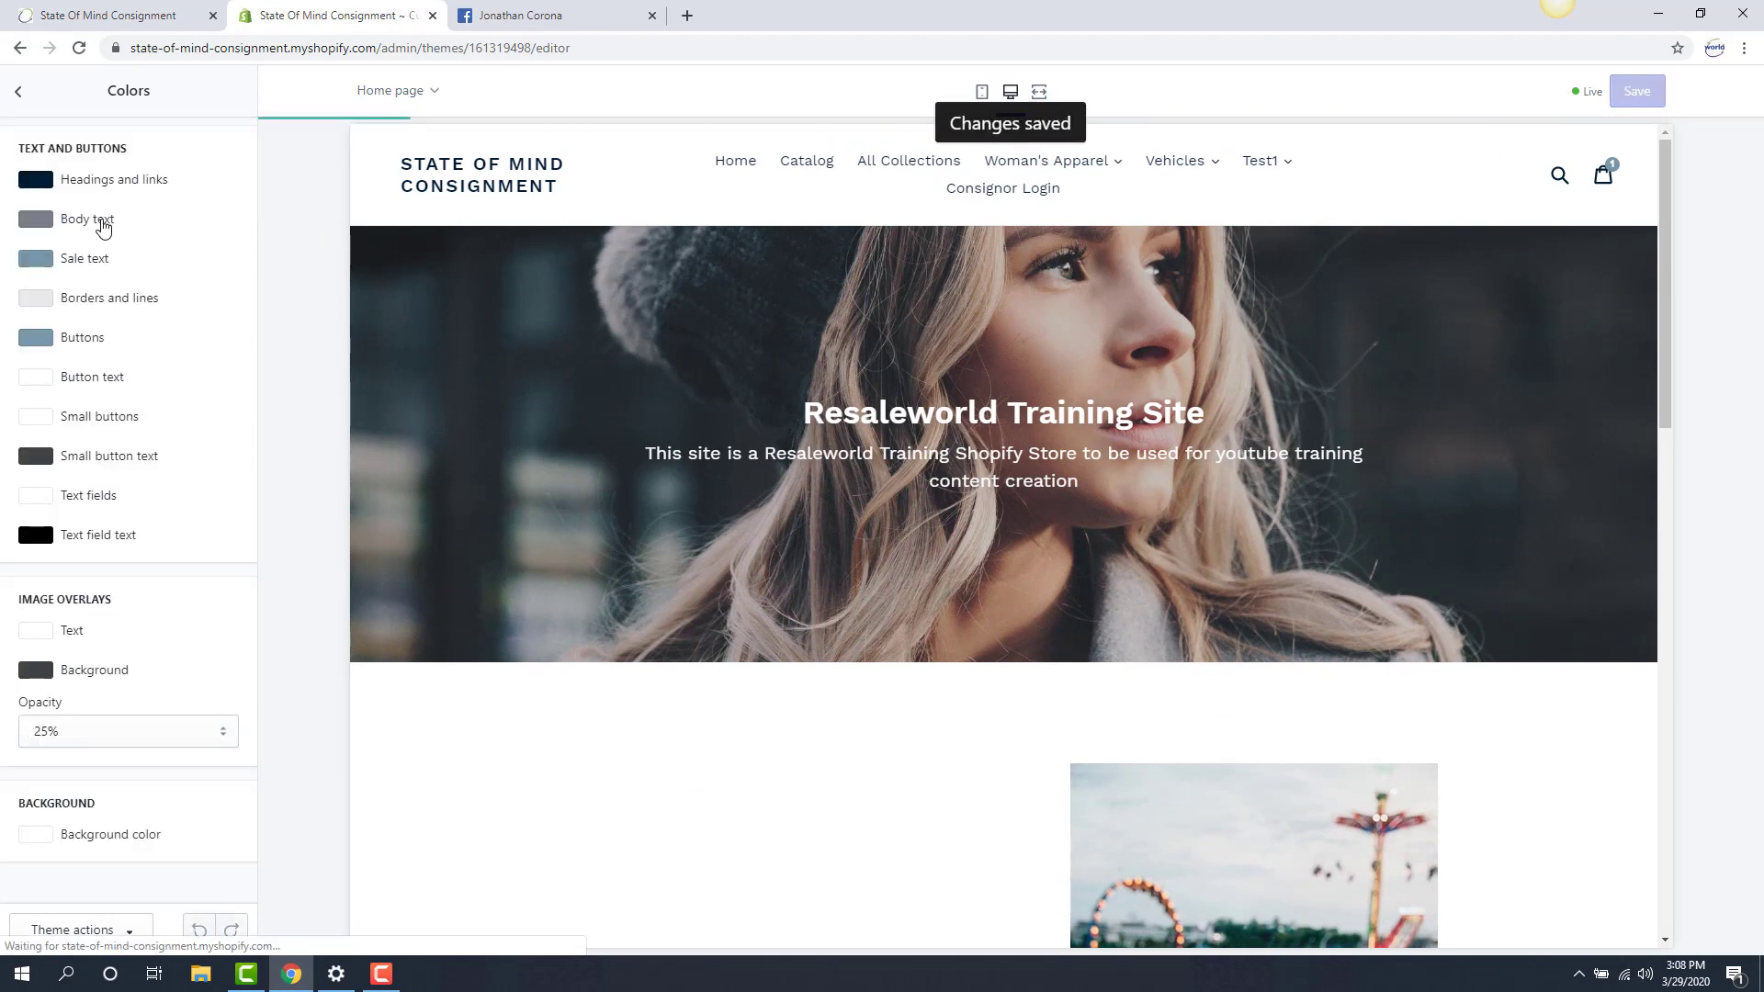
Examine how the theme's text, heading and button colors apply across the home page preview, from the header to the featured collection.
scroll(873, 358, down, 3)
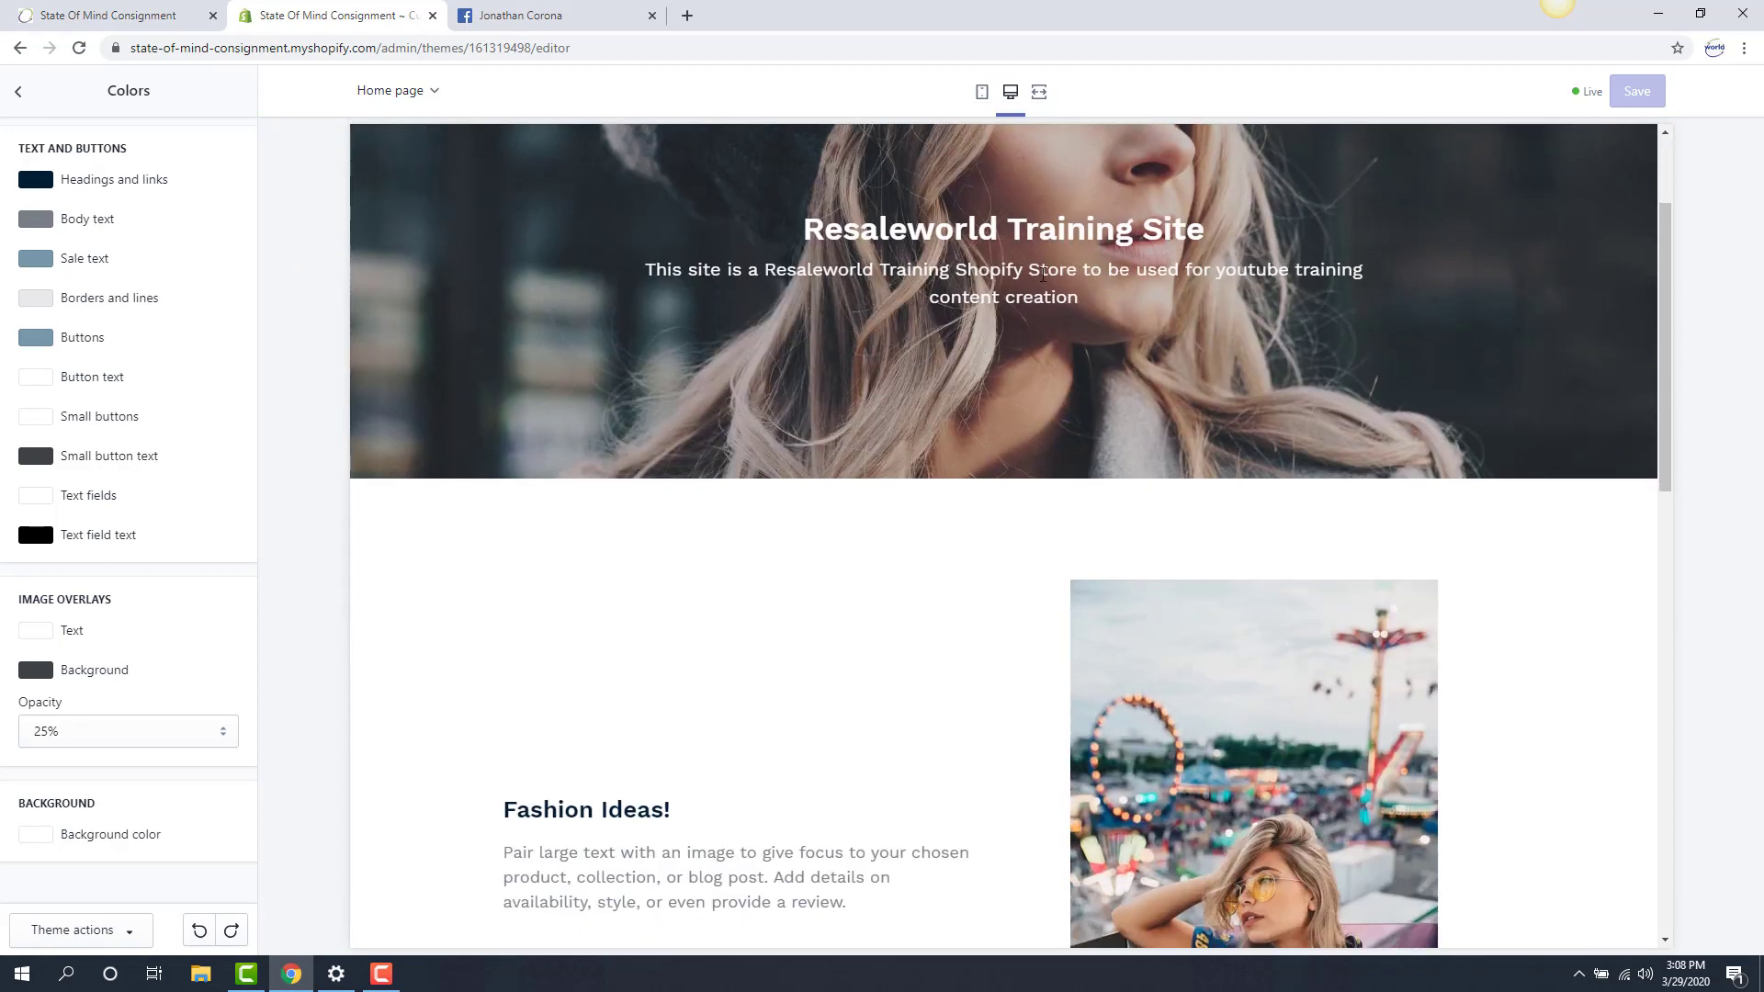
scroll(977, 359, up, 3)
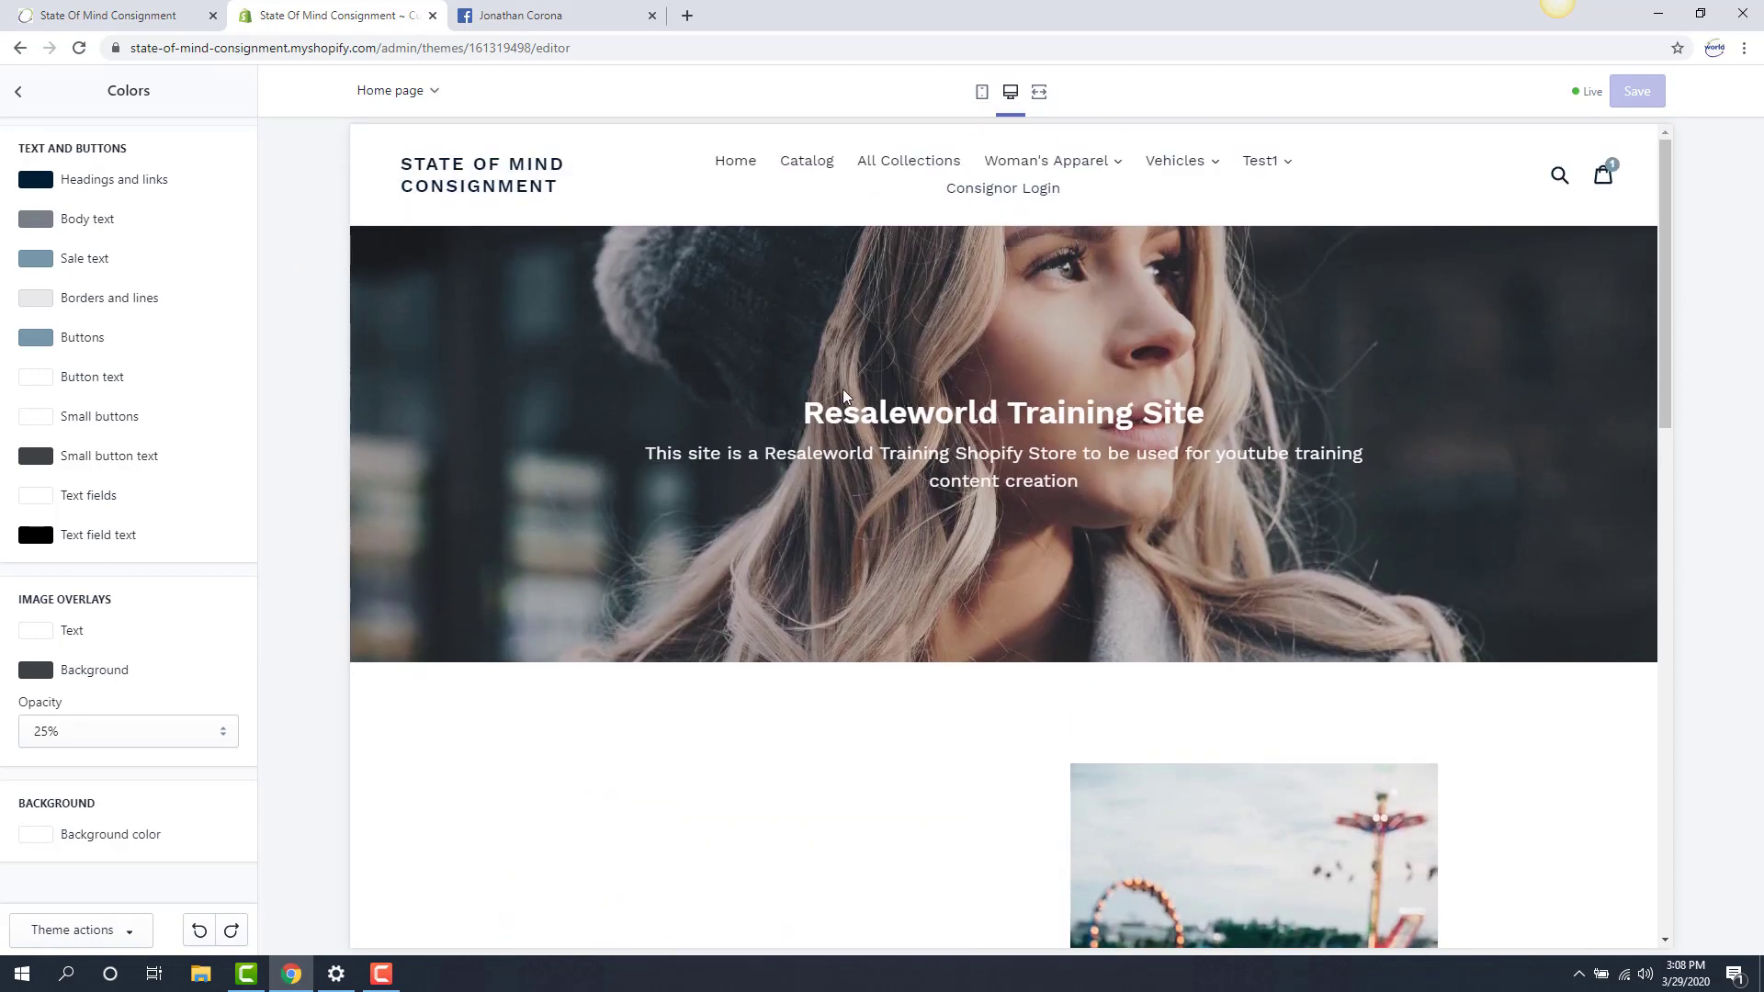
scroll(580, 348, down, 8)
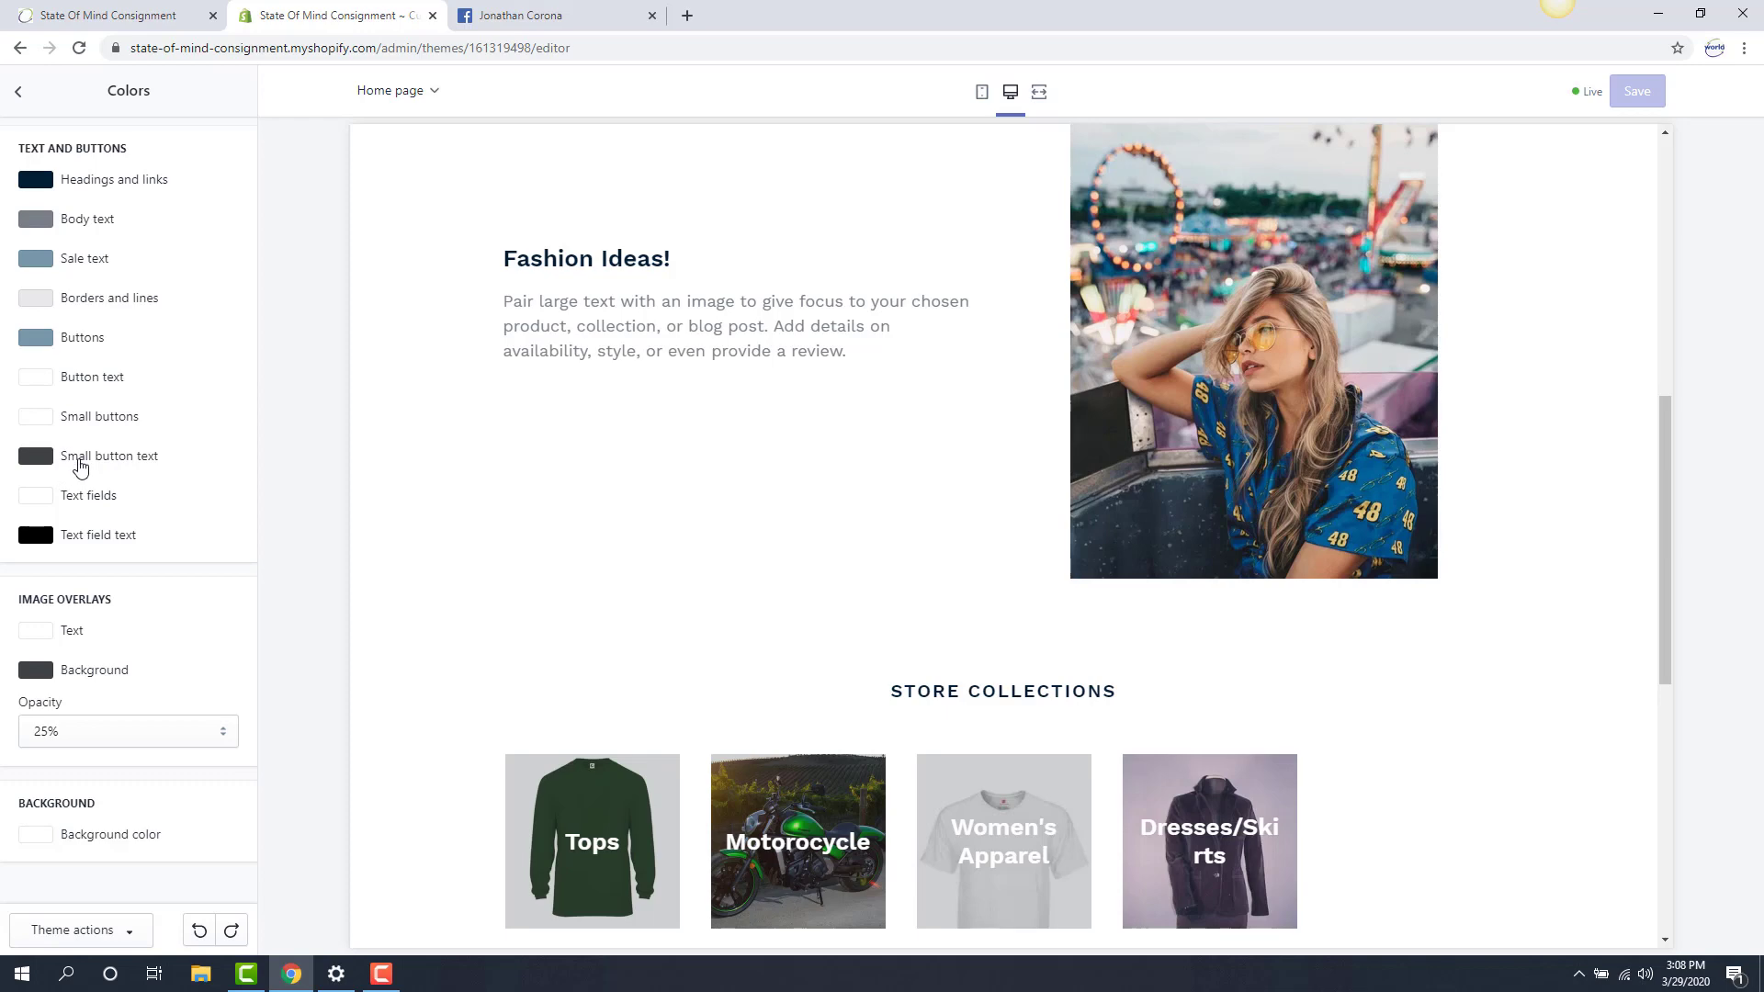
scroll(429, 397, up, 9)
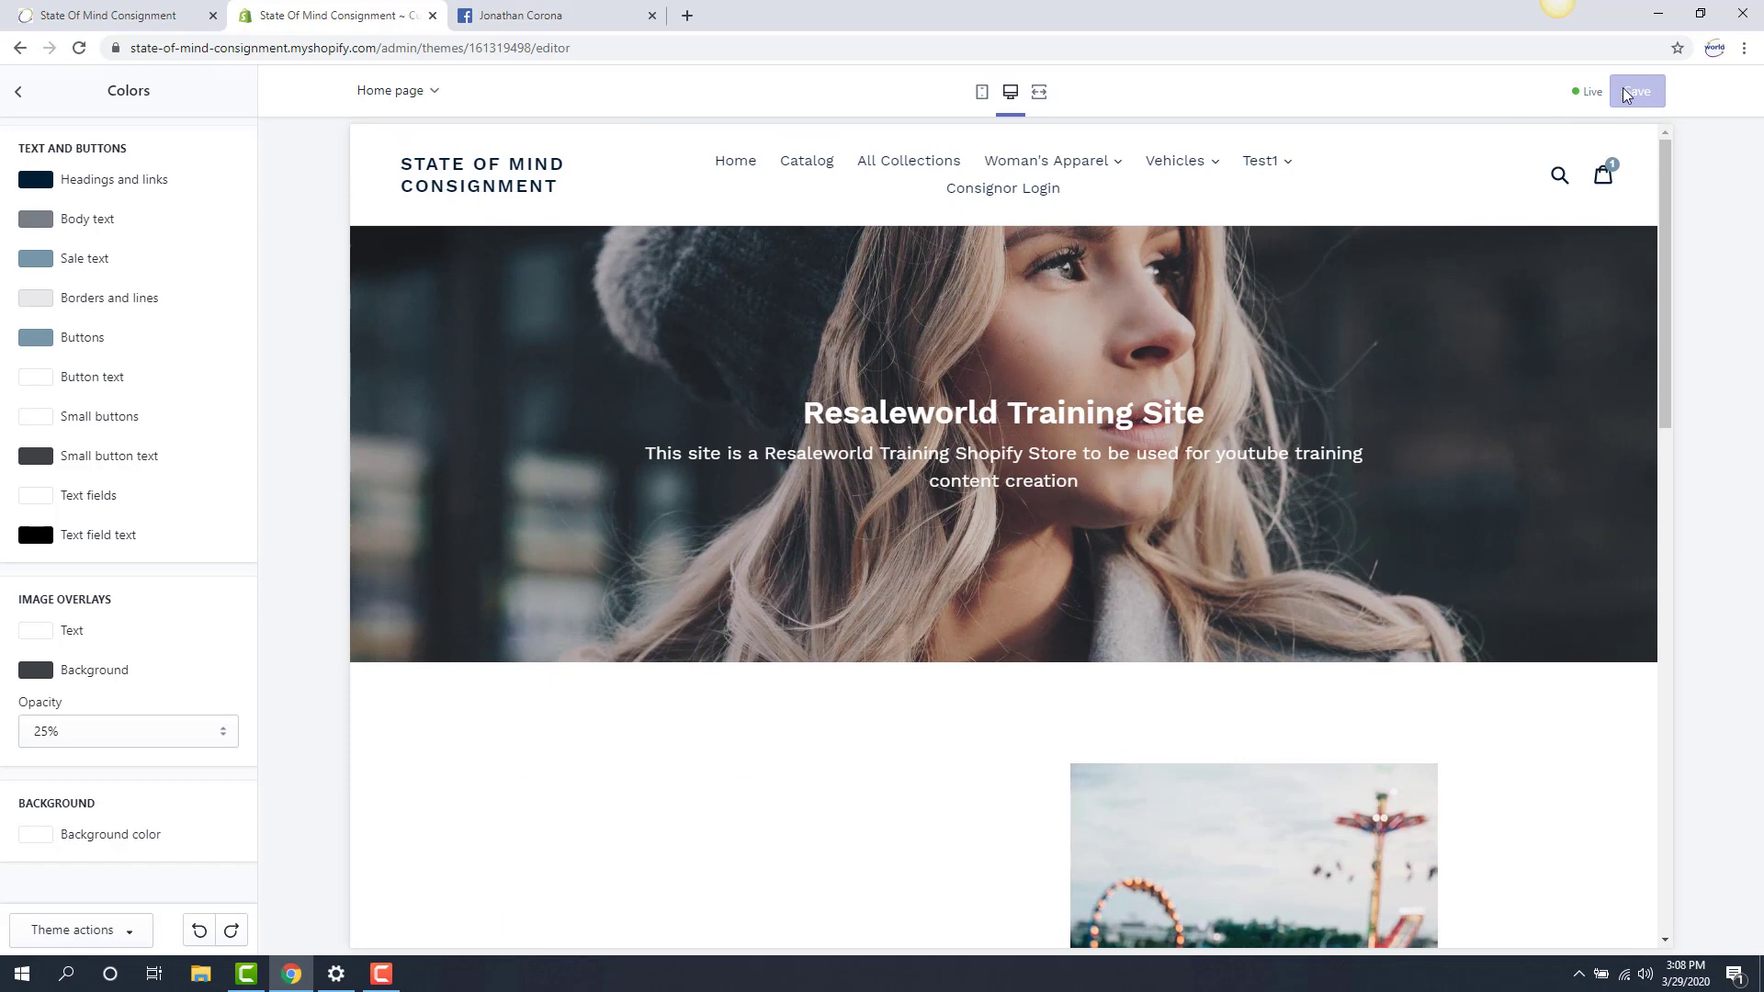
scroll(952, 263, down, 4)
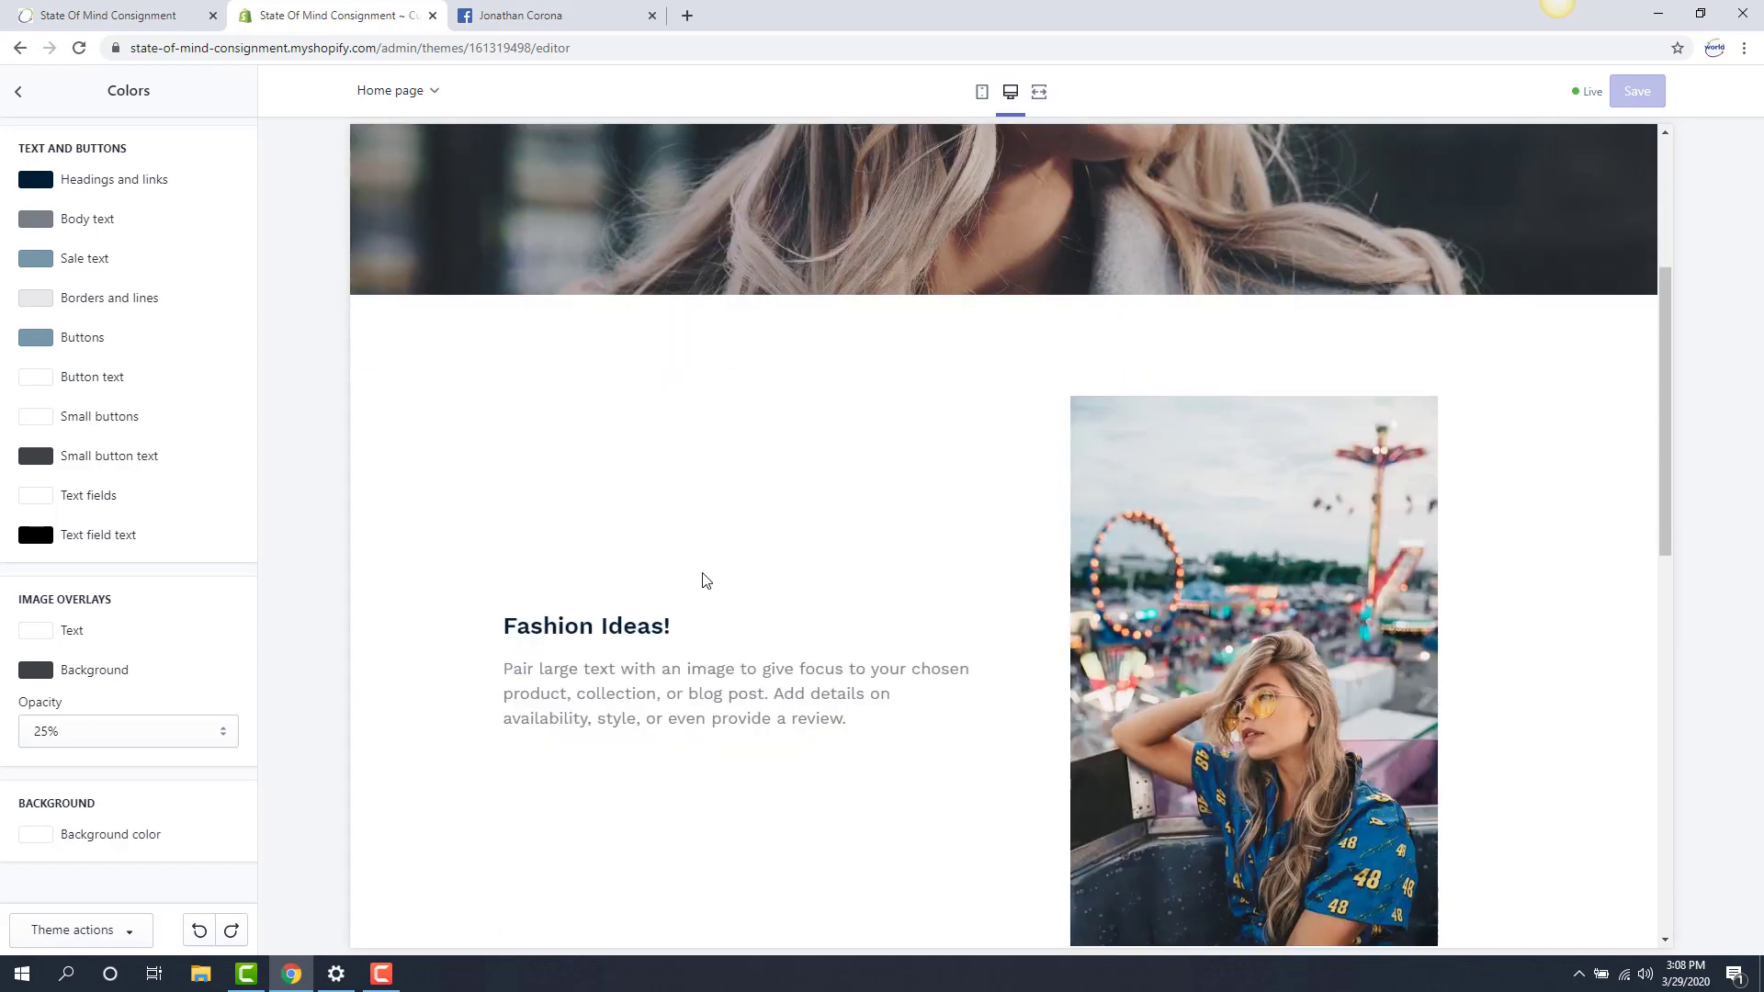
scroll(705, 580, down, 6)
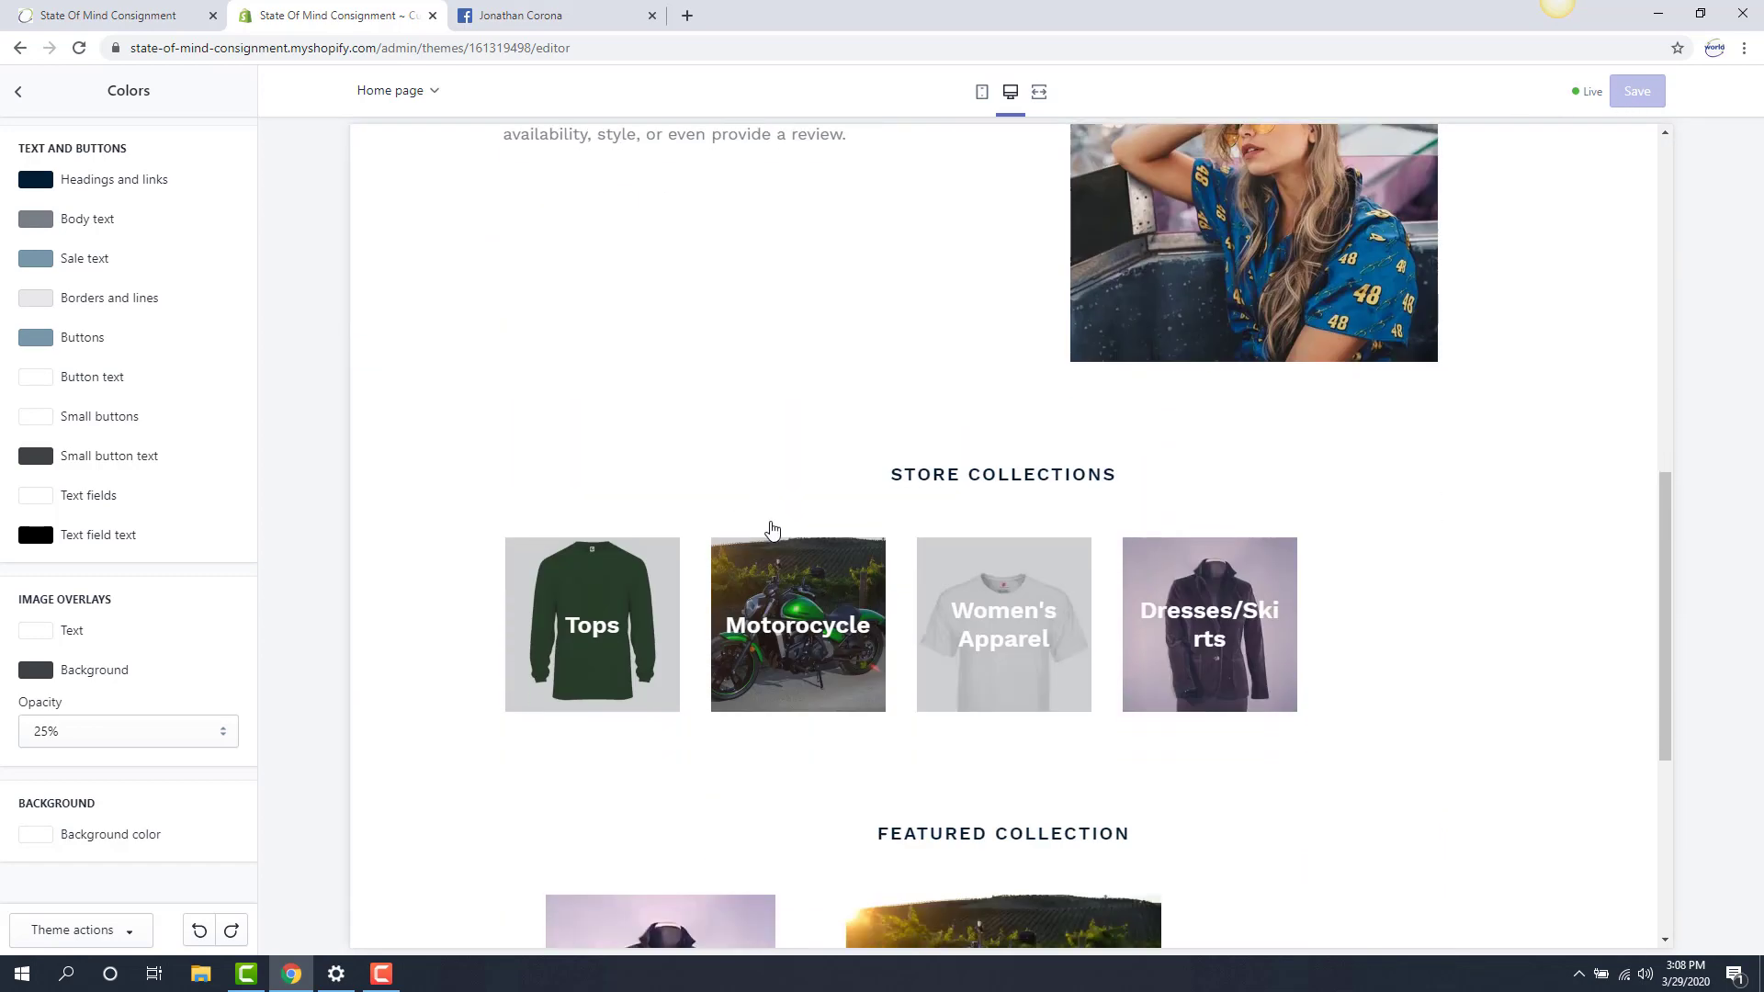
scroll(775, 515, down, 4)
scroll(754, 551, up, 14)
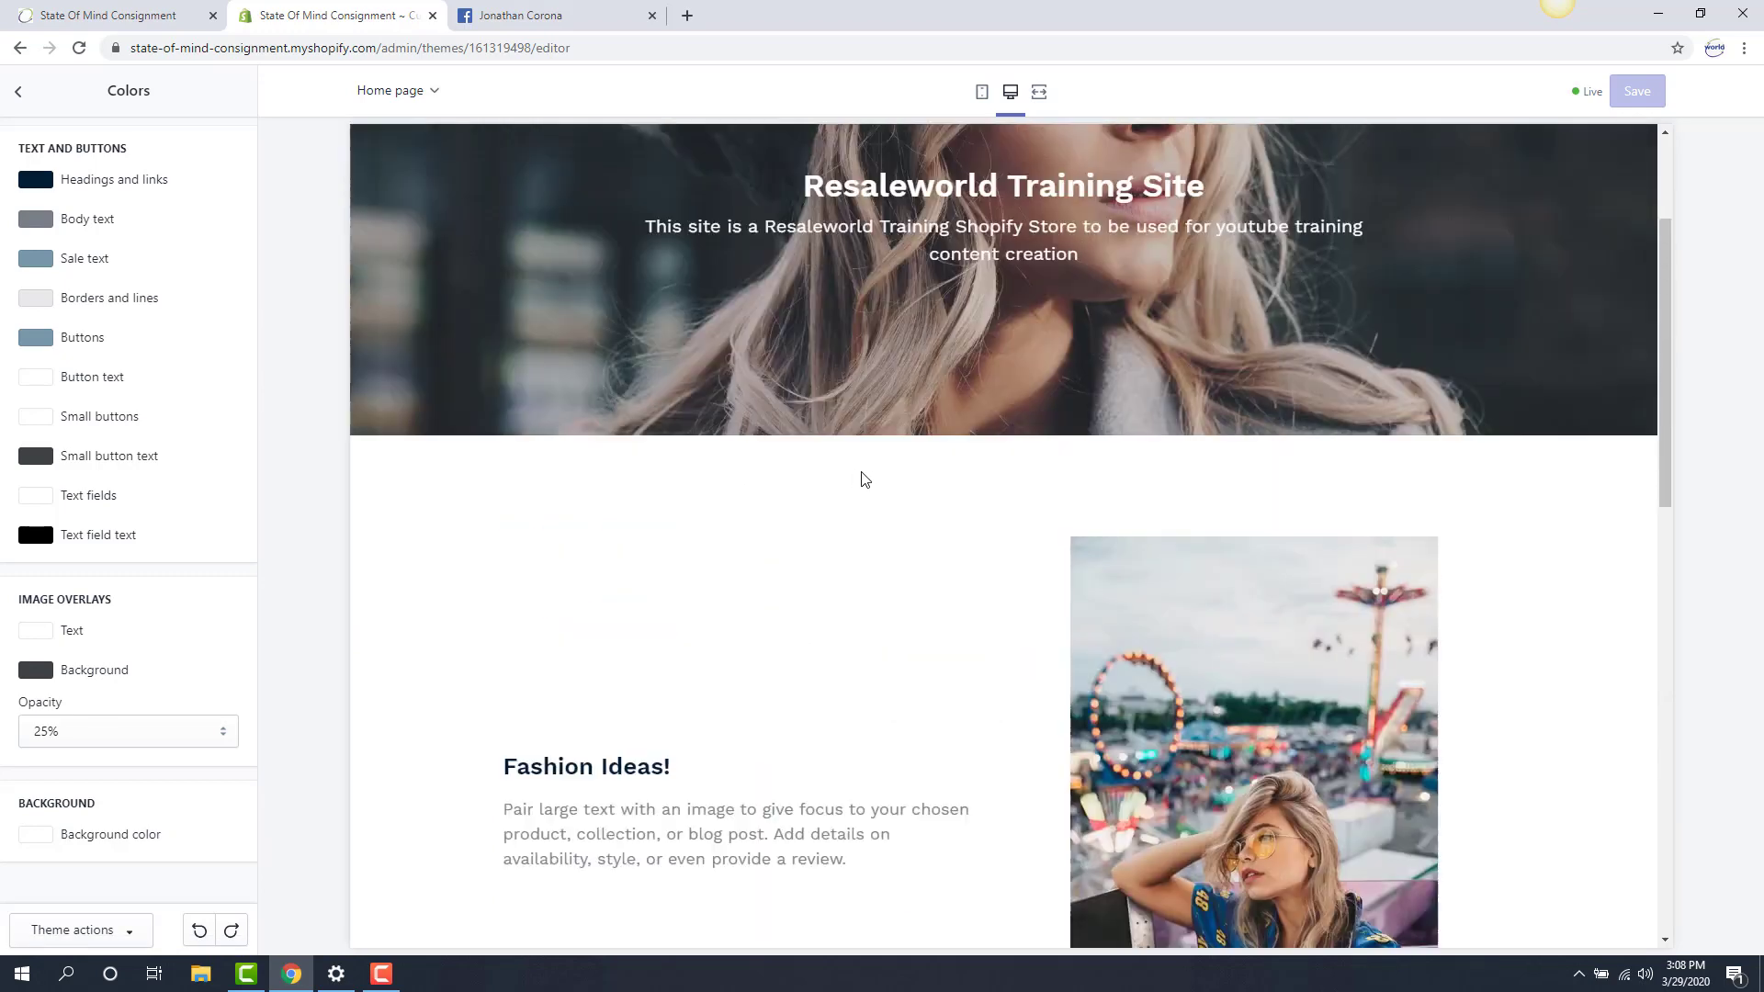
scroll(827, 496, up, 3)
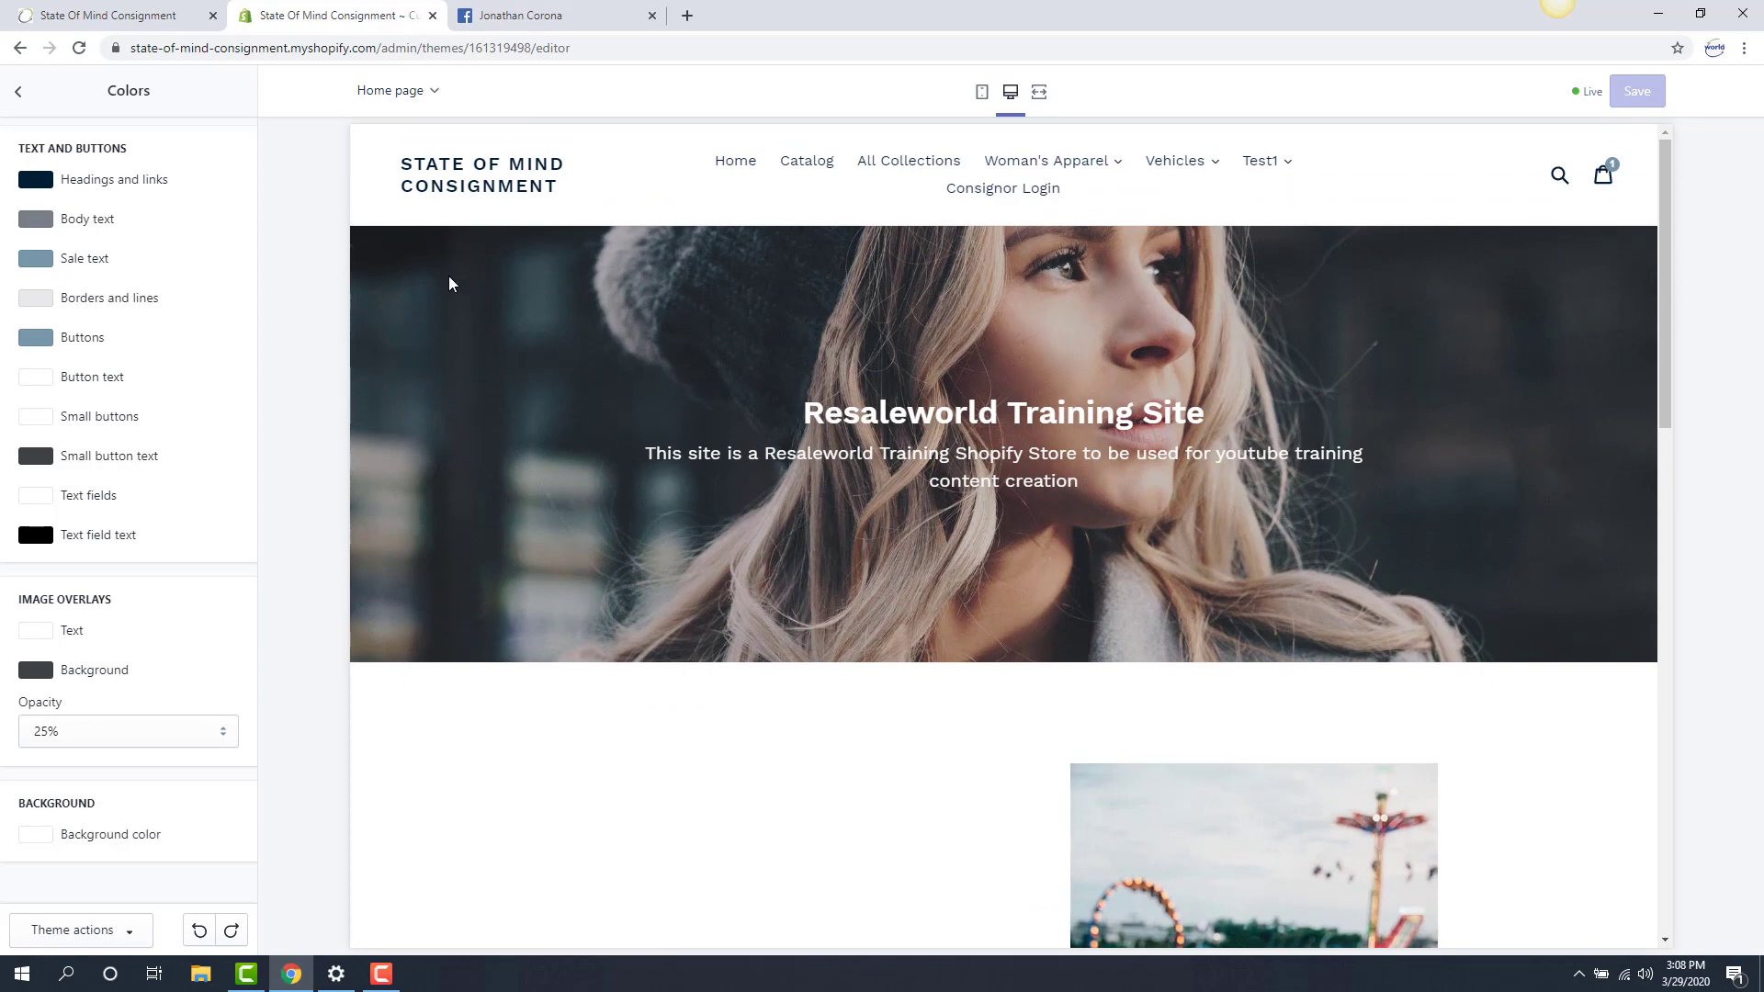
scroll(519, 404, down, 4)
scroll(423, 385, up, 4)
In the typography settings, try Avant Garde with a 30px base size for headings and buttons, and undo both changes.
click(18, 91)
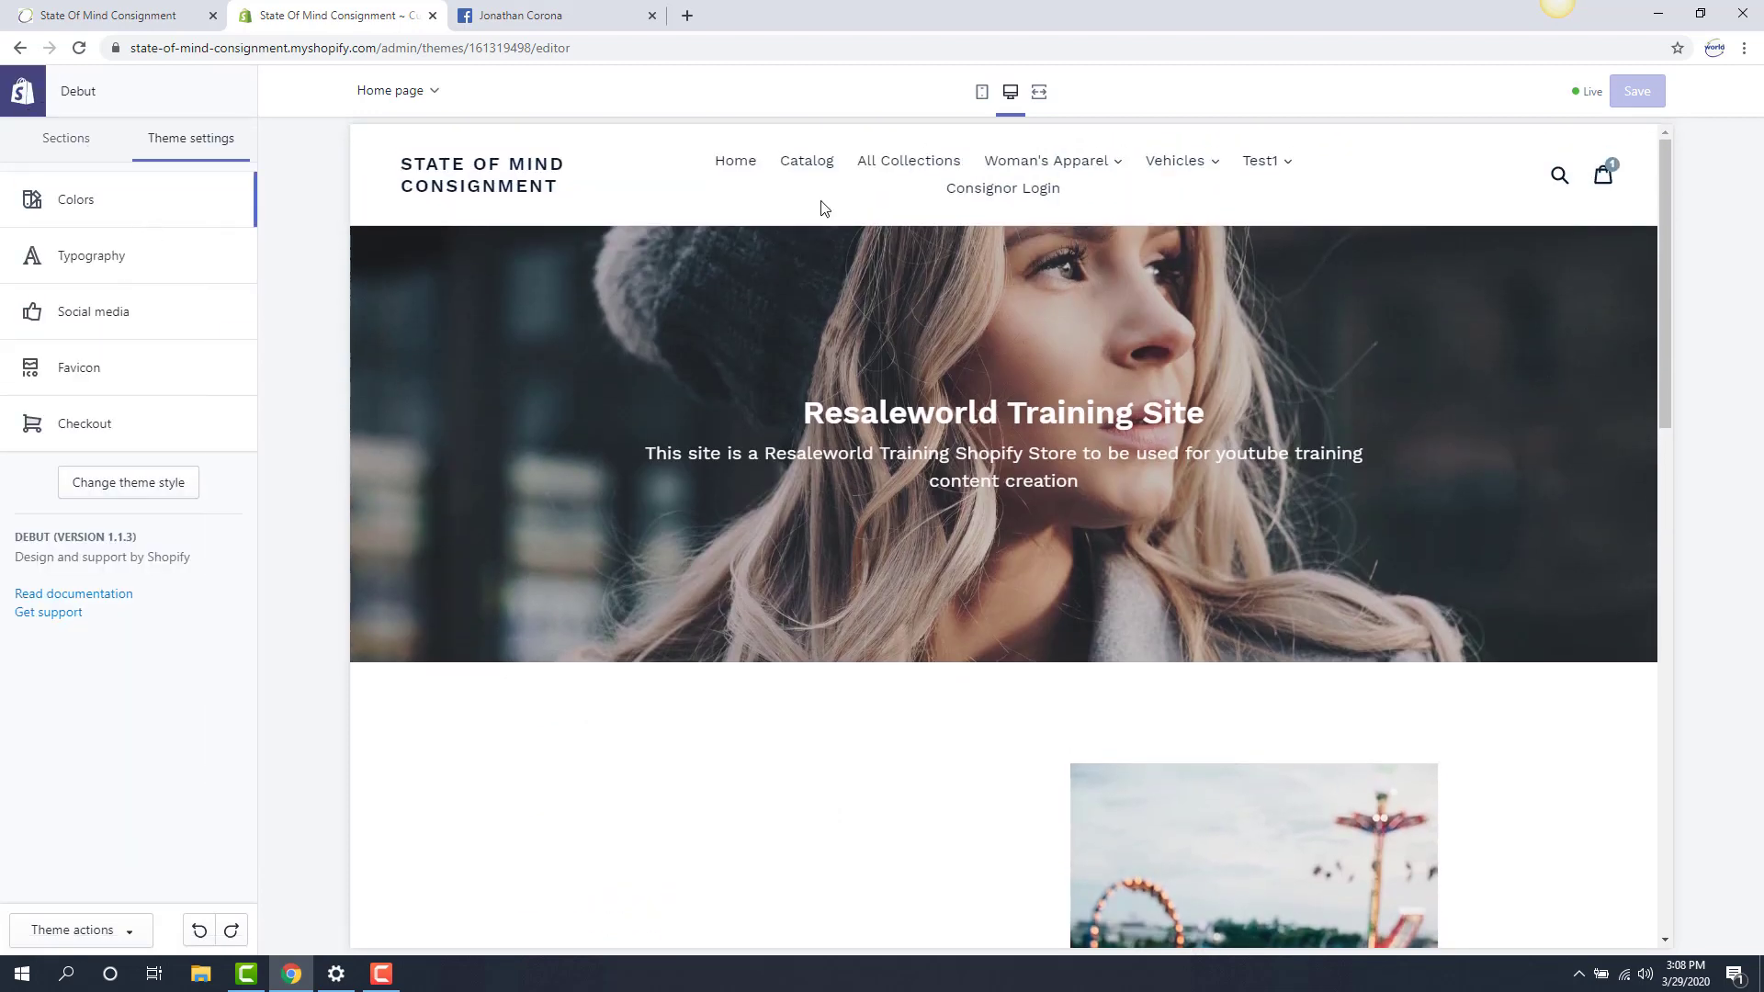
click(145, 259)
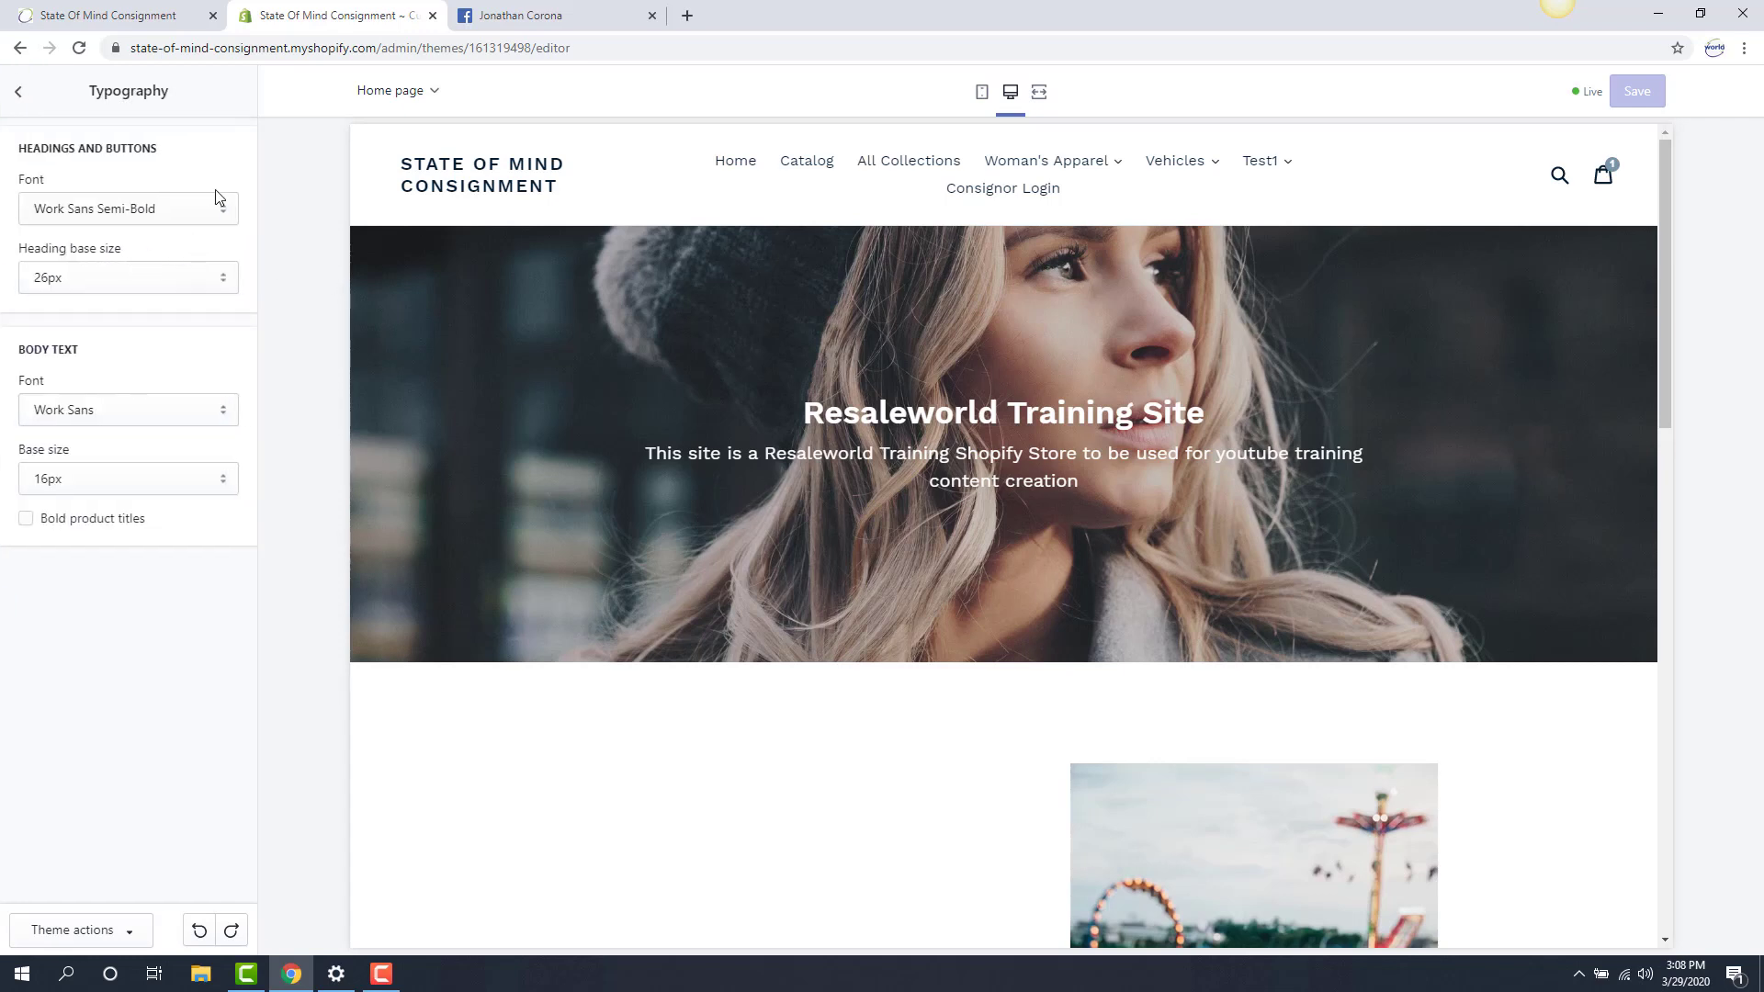
click(171, 213)
scroll(164, 315, up, 2)
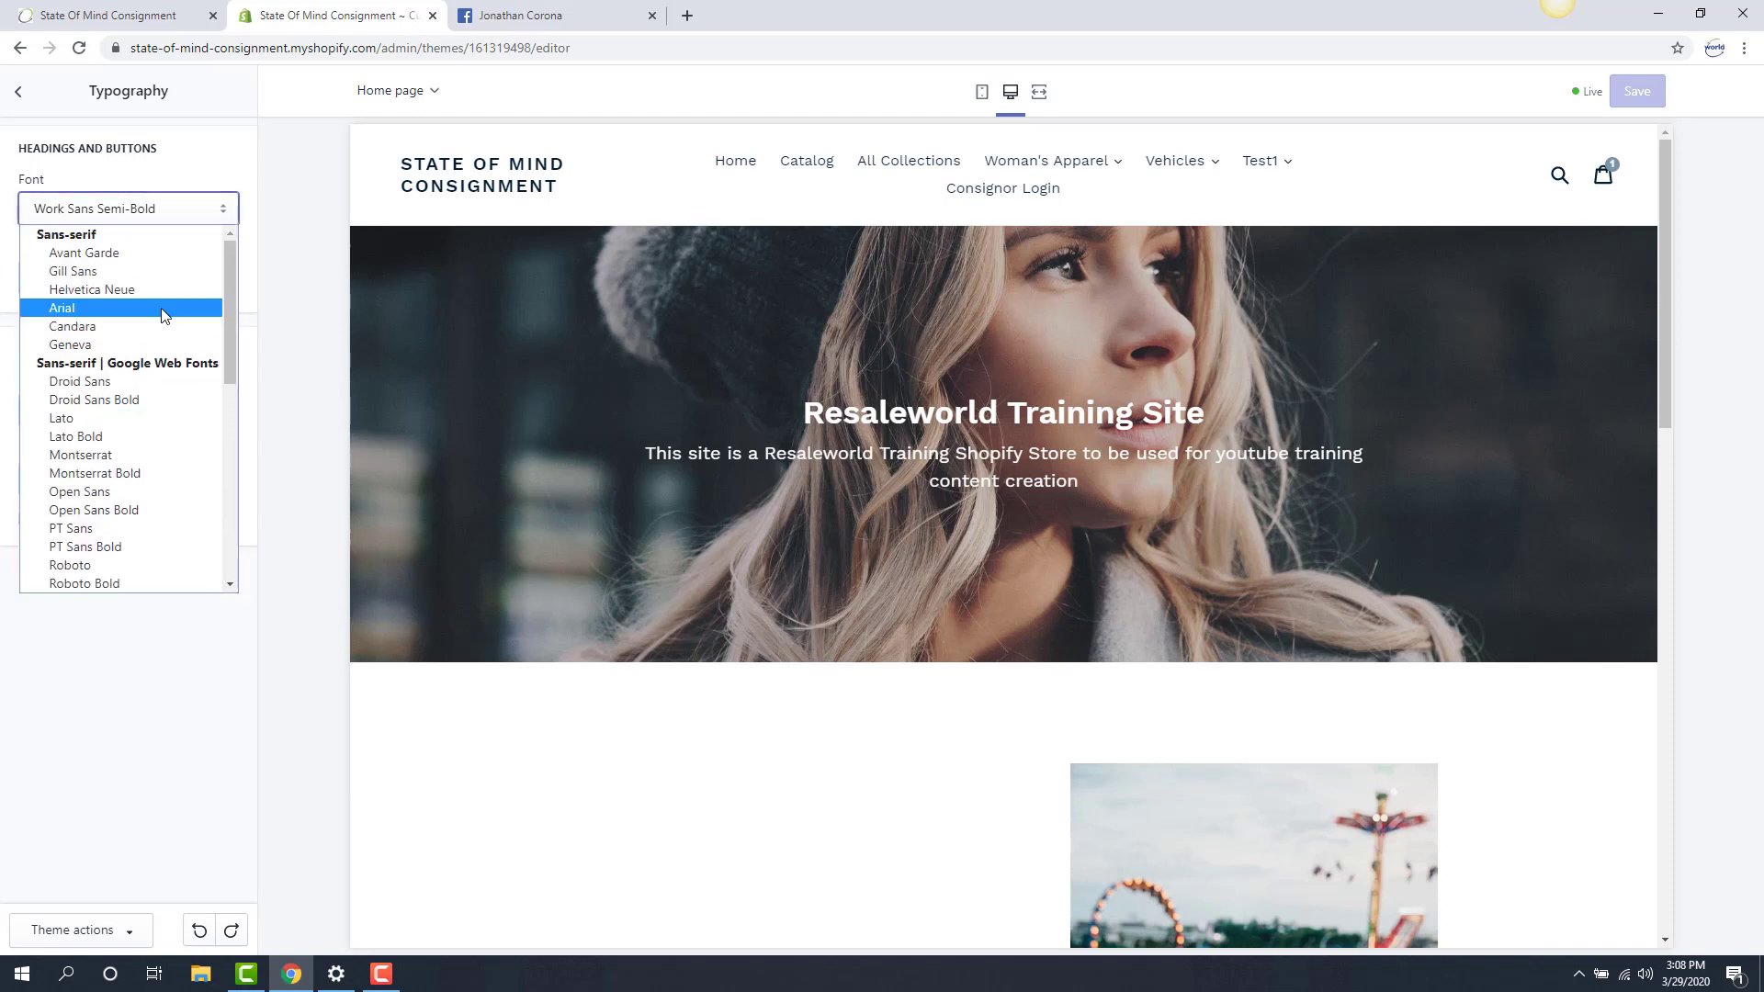
click(125, 254)
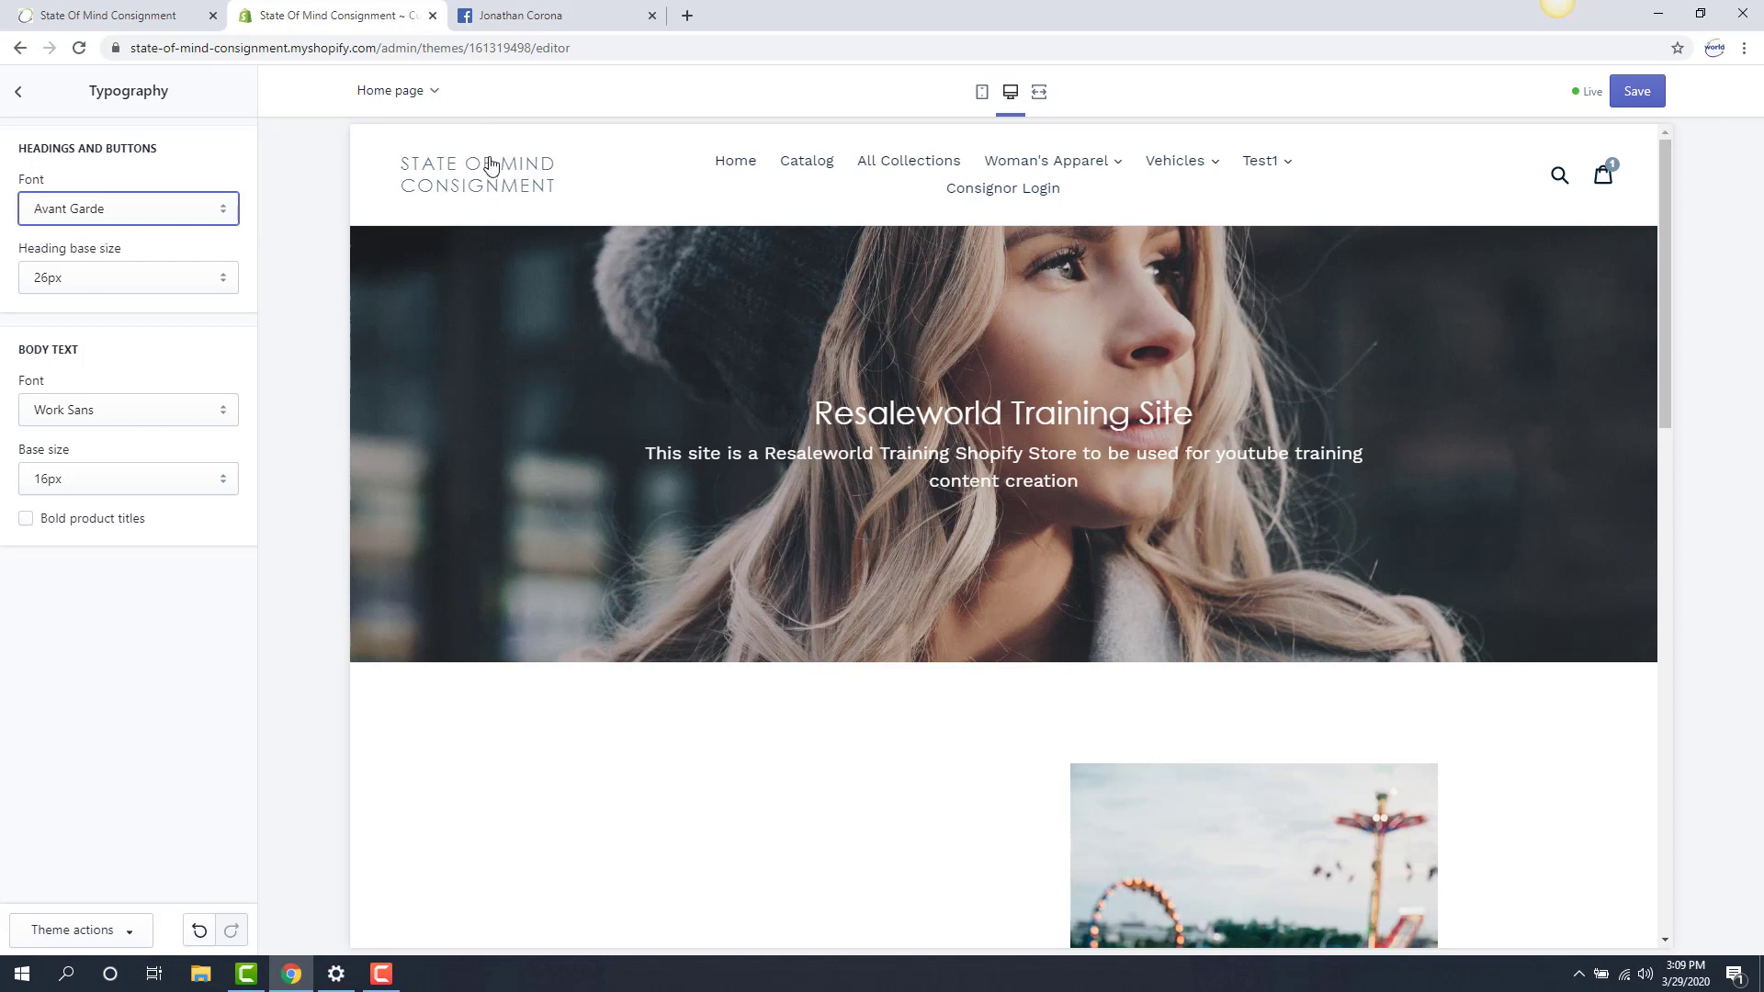
click(222, 279)
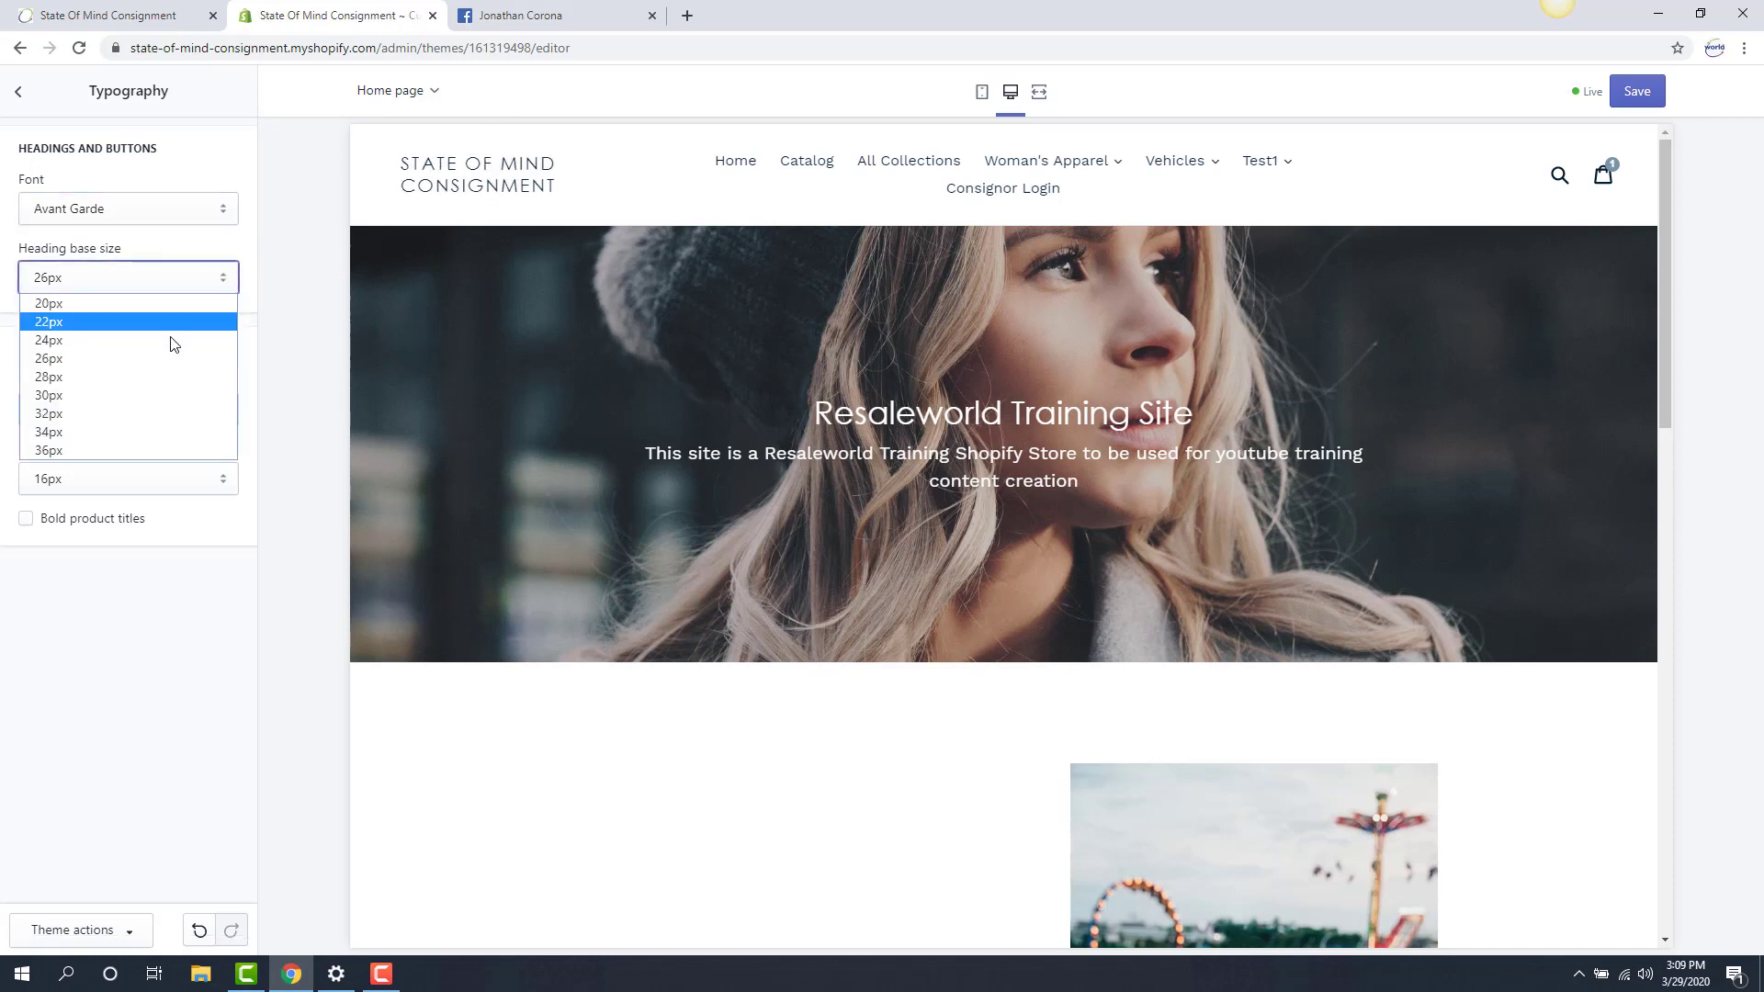
click(117, 397)
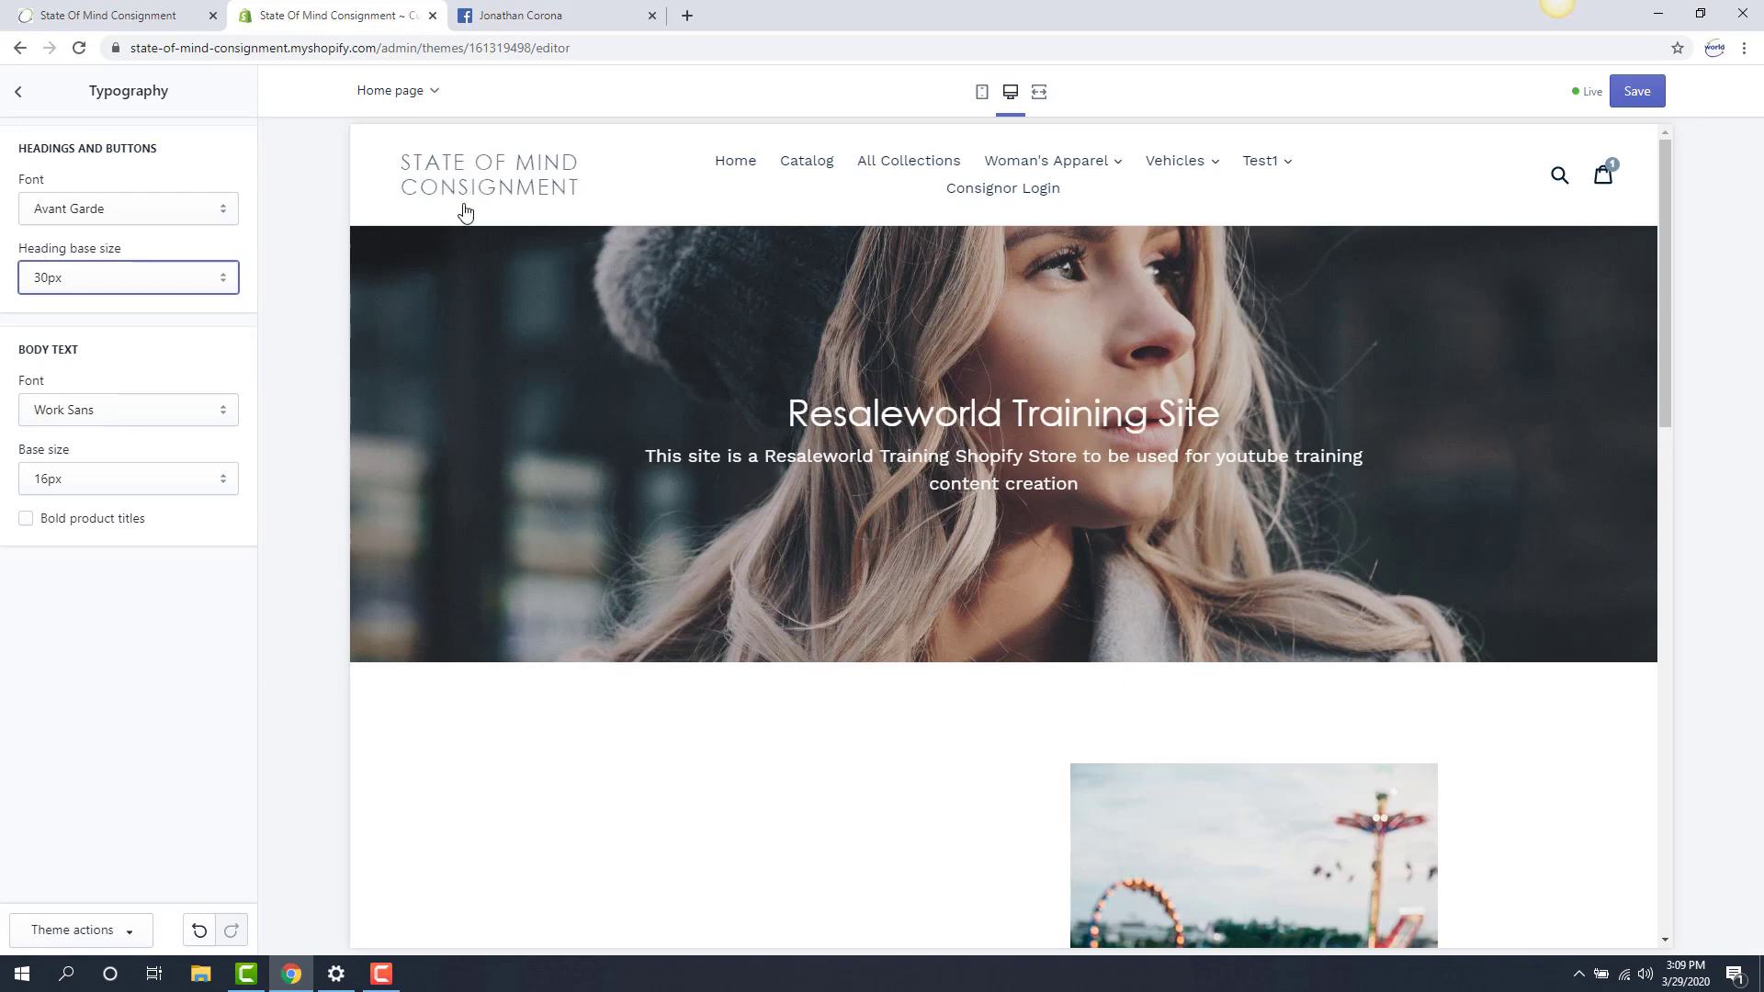
click(200, 930)
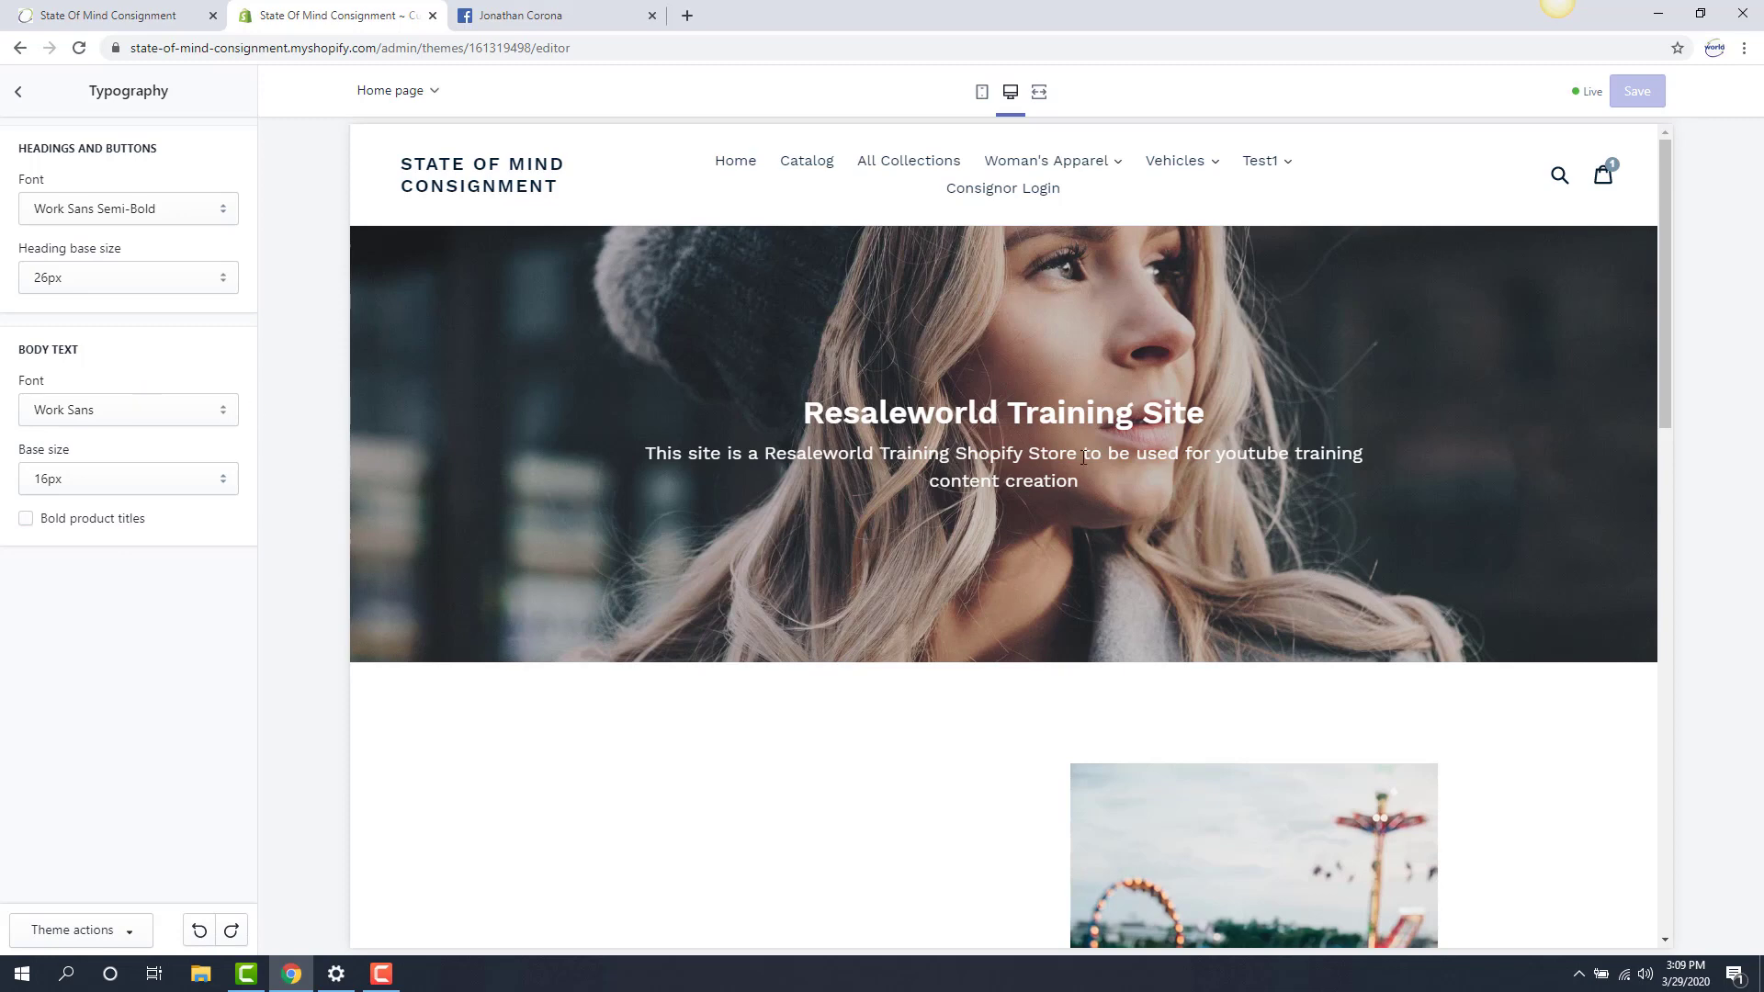
Try Candara and Droid Sans Bold as the body text font, with a base size of 18px, on the Fashion Ideas paragraph.
drag(1032, 448, 680, 455)
click(882, 471)
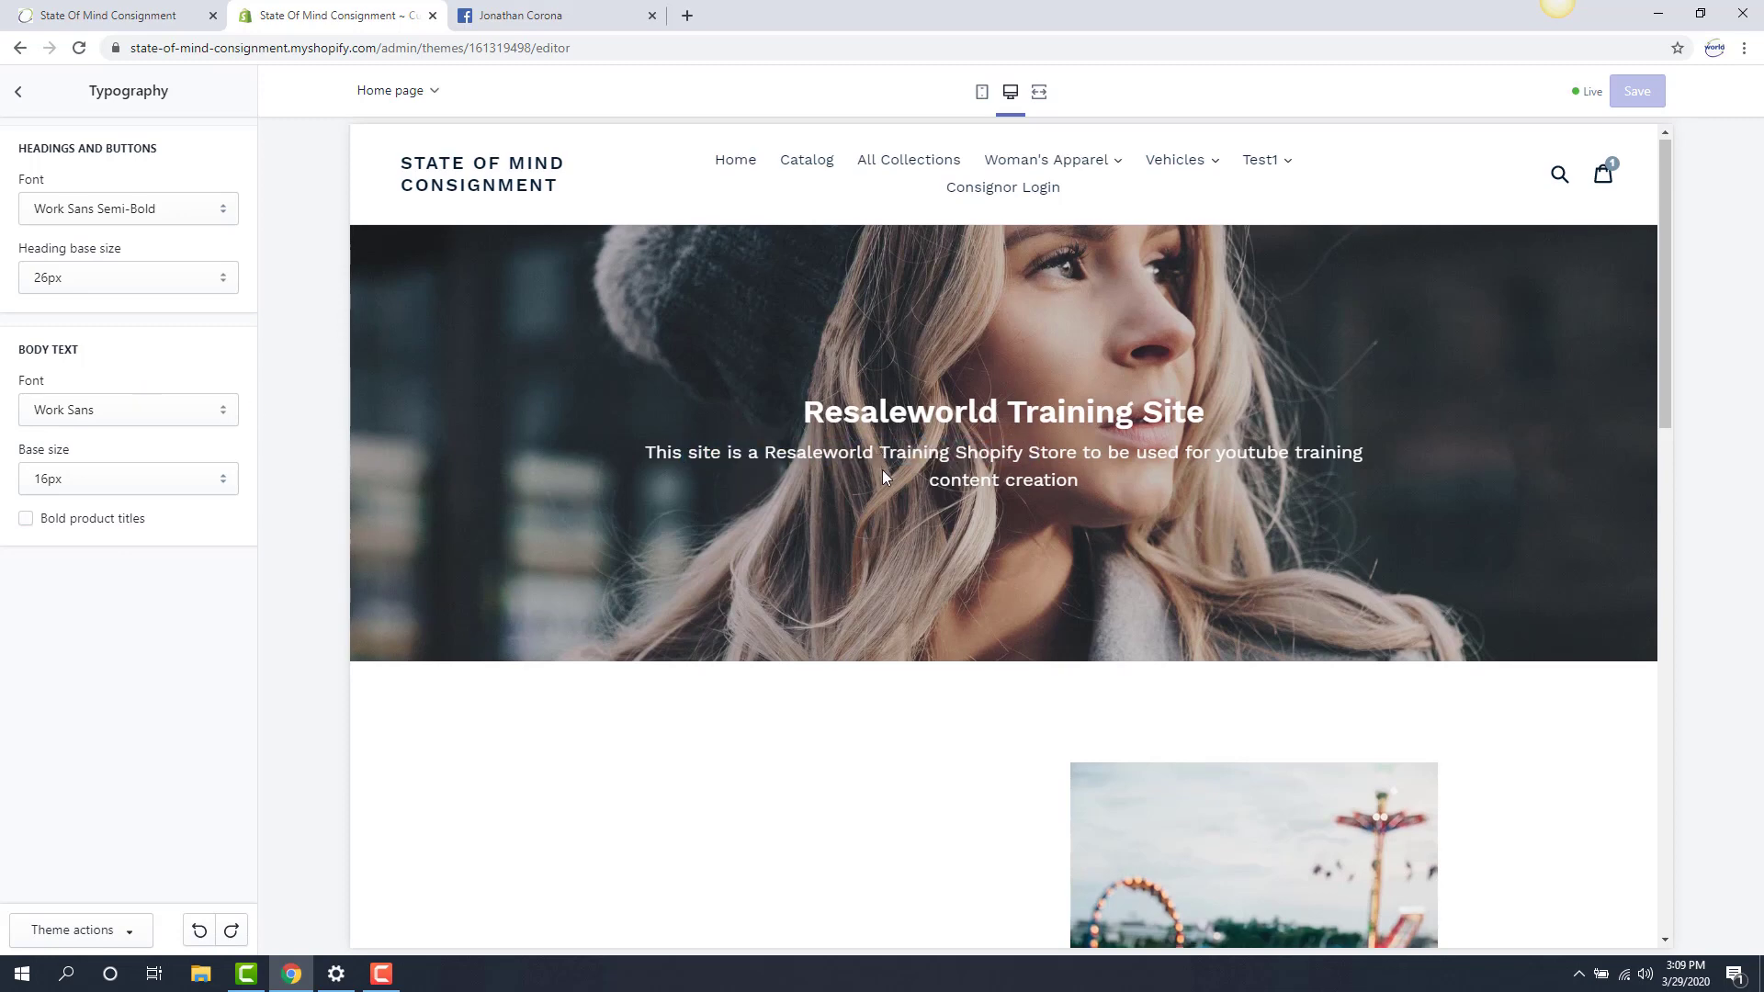
scroll(788, 549, down, 4)
scroll(788, 550, down, 2)
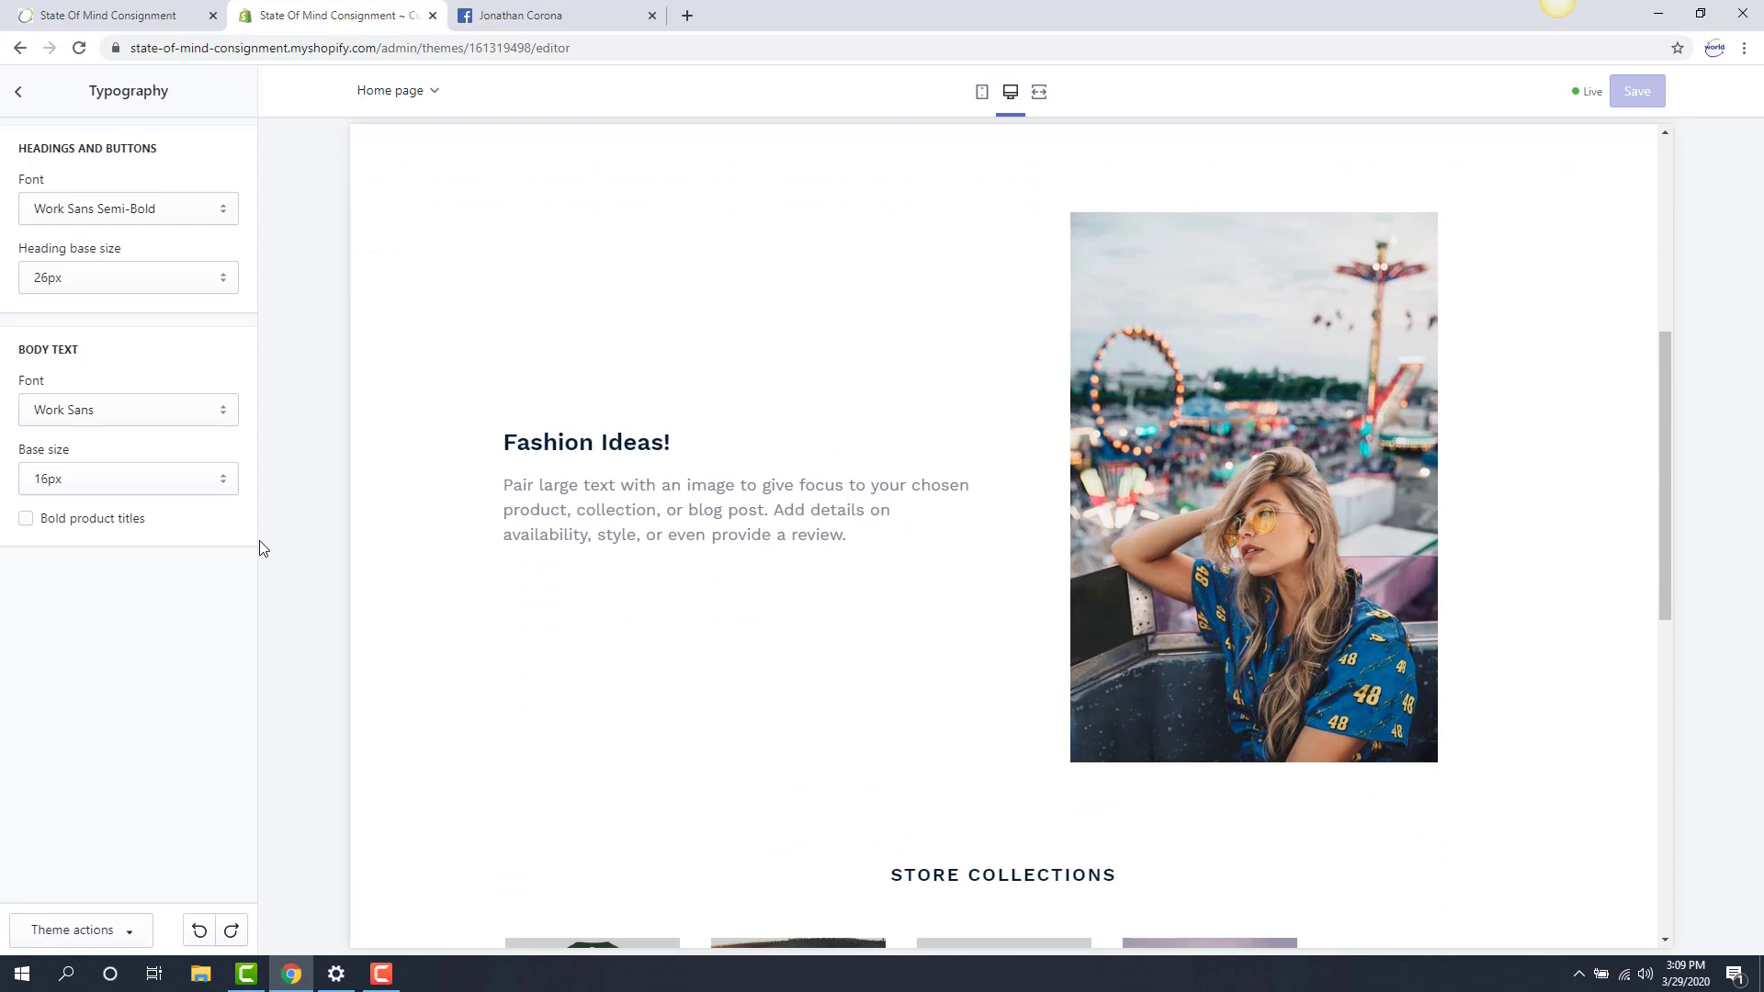
click(197, 420)
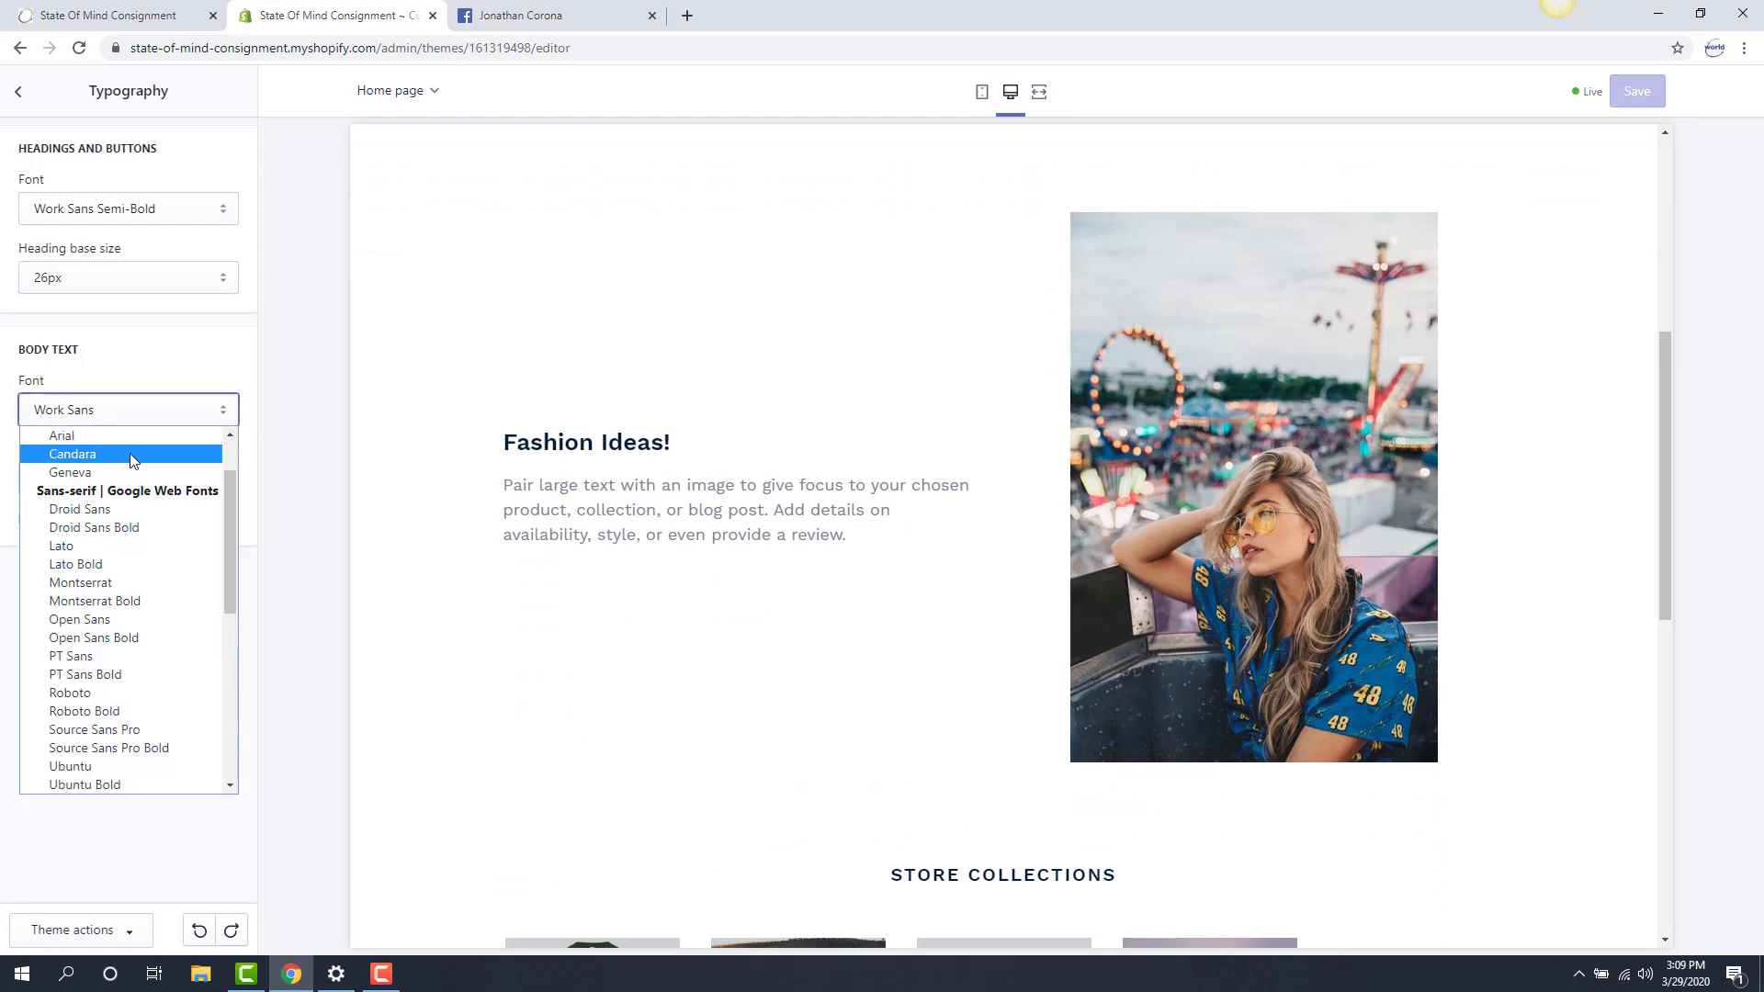
click(133, 454)
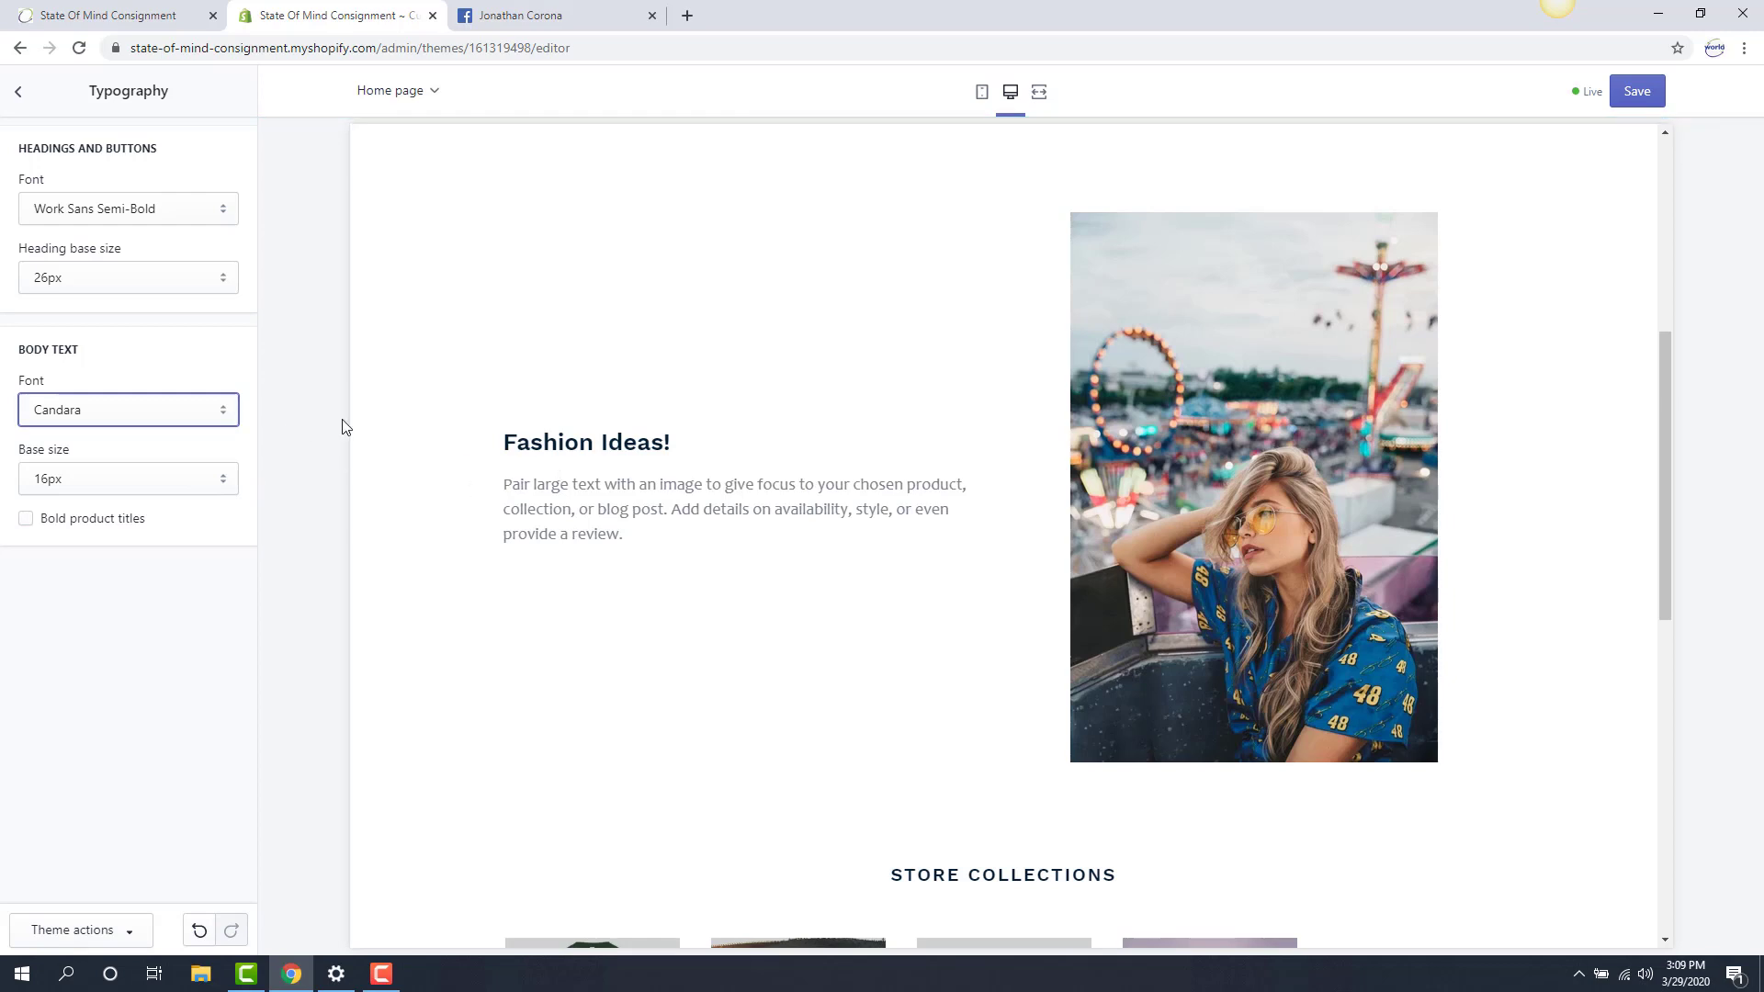
click(225, 407)
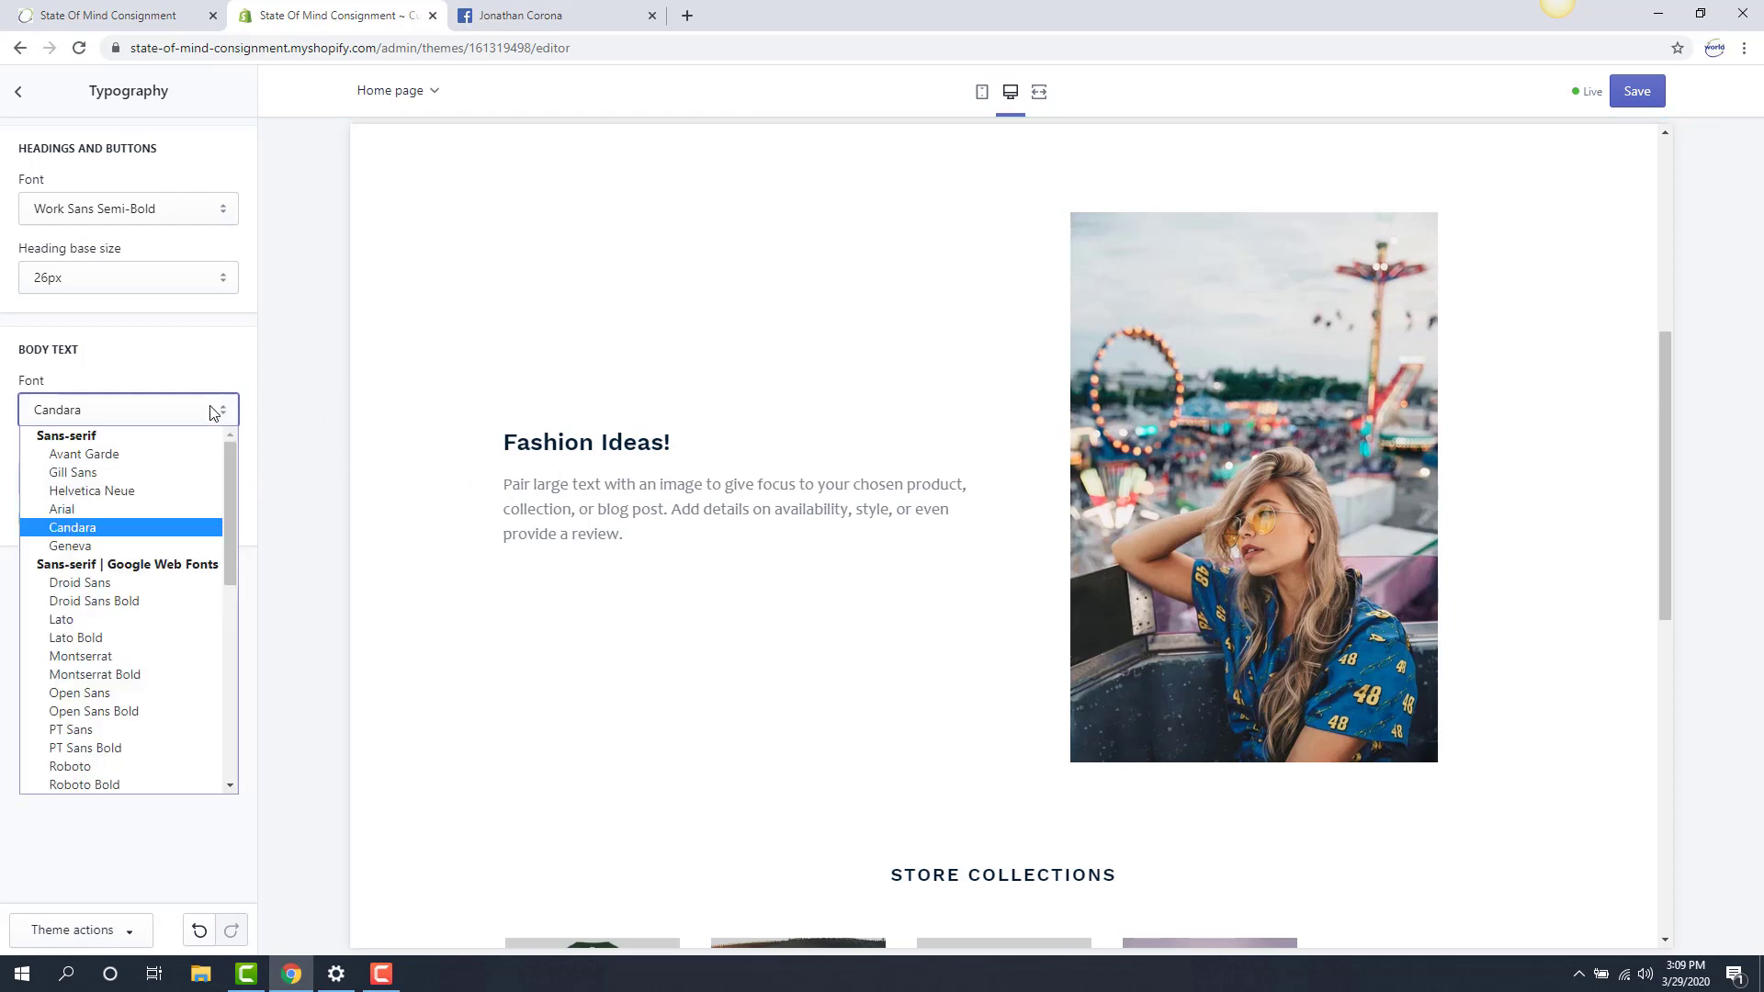
click(140, 602)
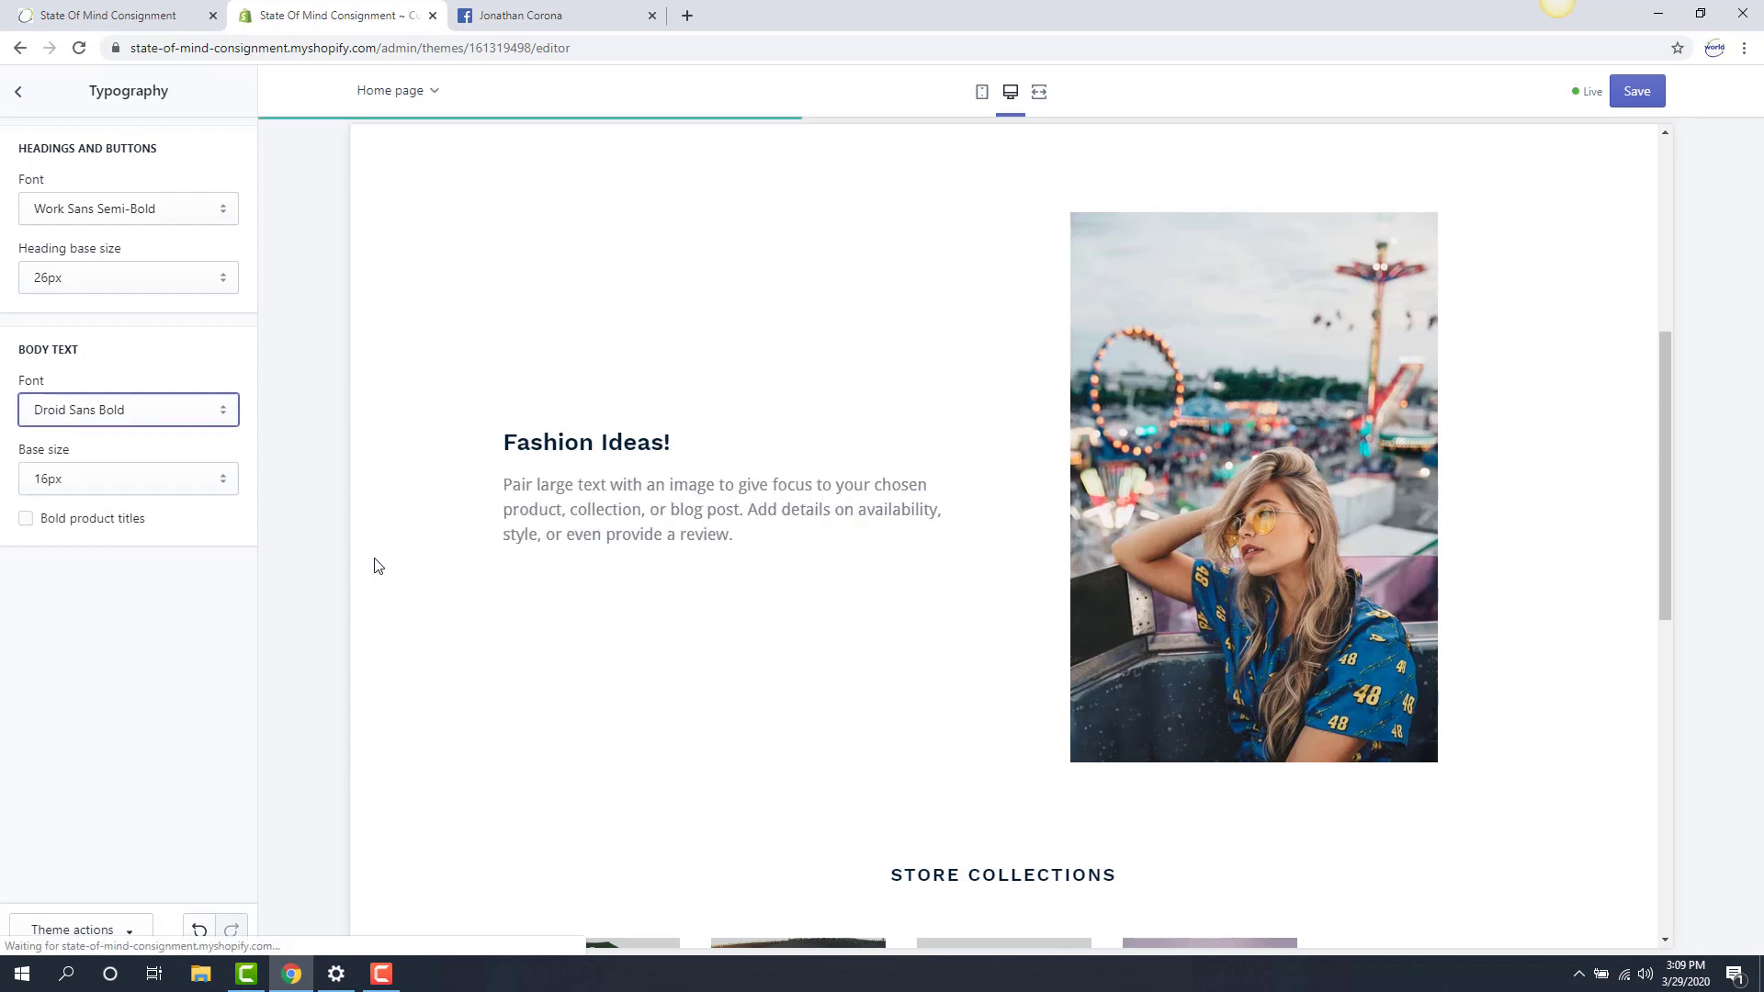
click(161, 479)
click(99, 600)
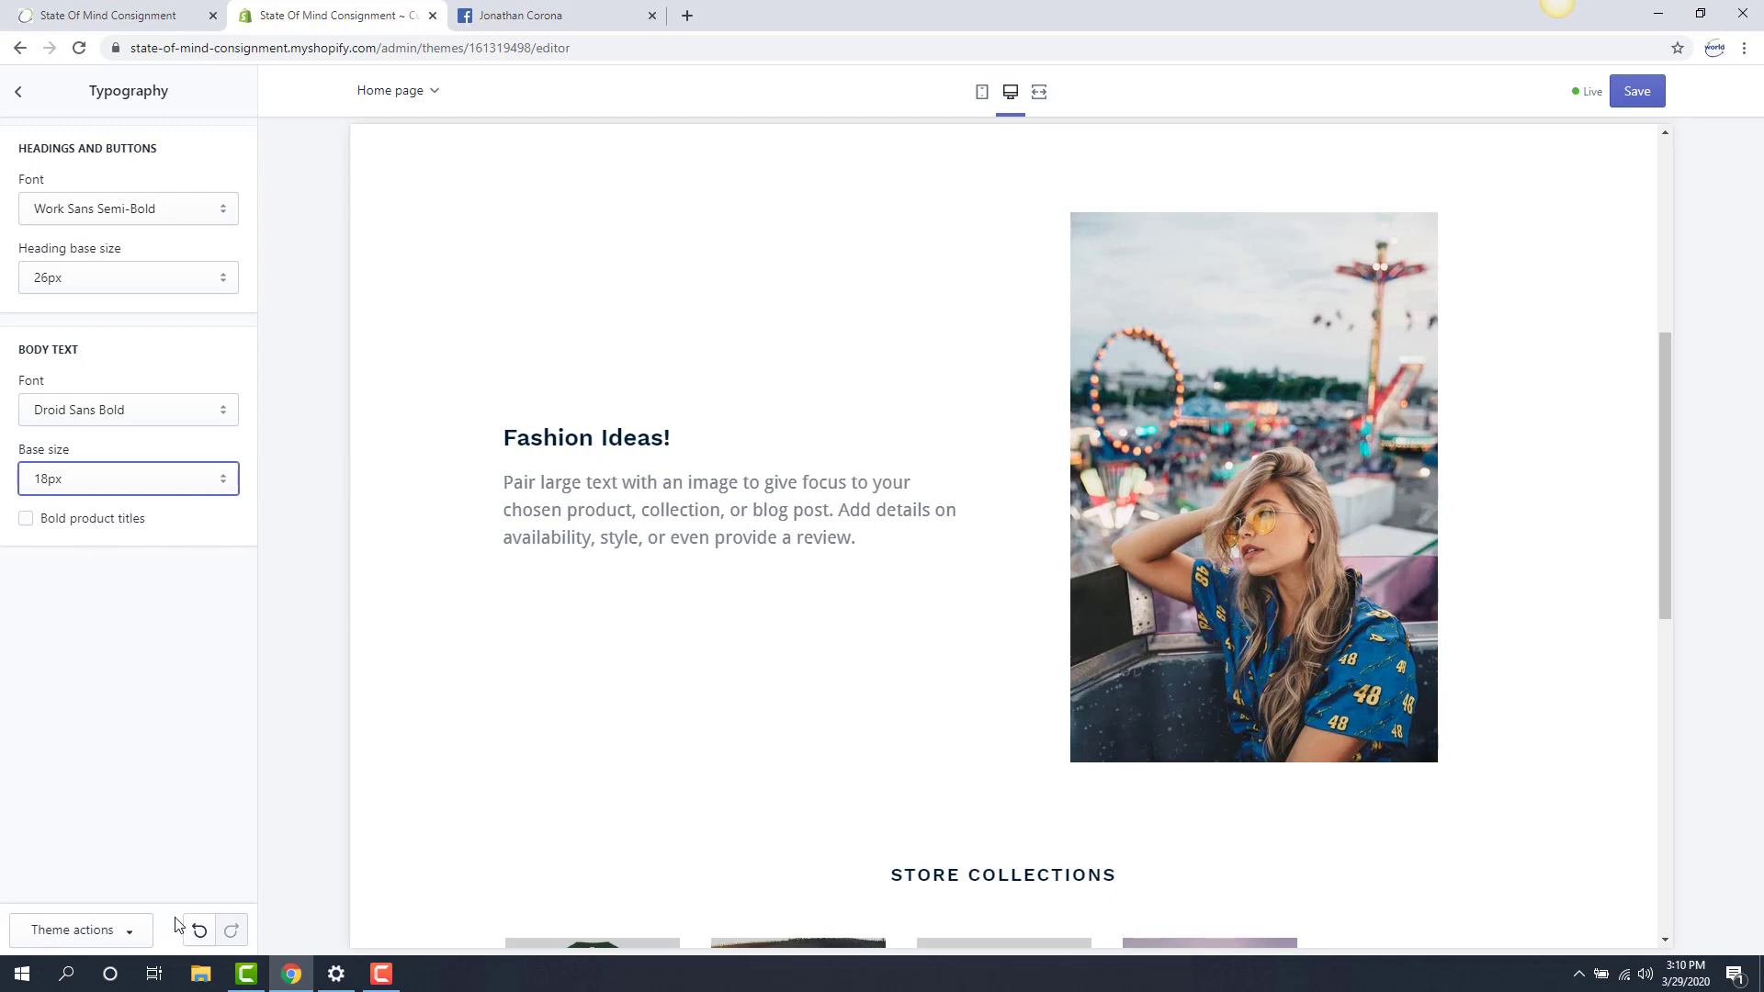
Undo the body text base size change and both body text font changes.
click(198, 934)
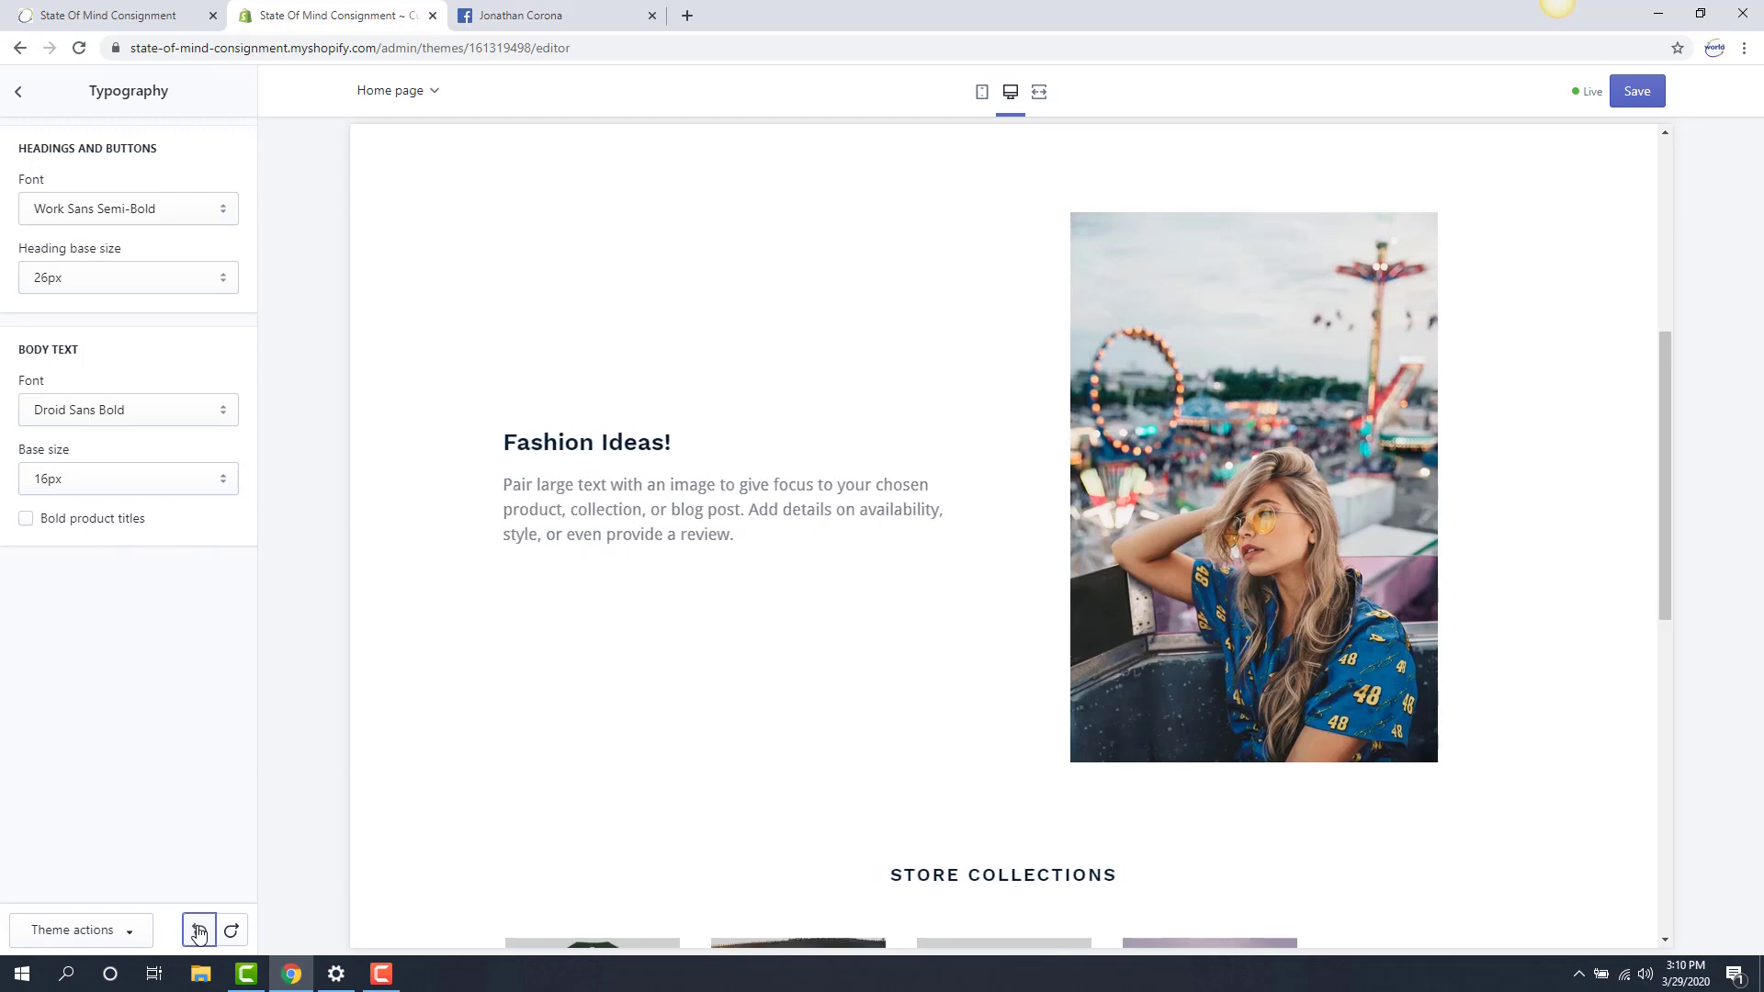
click(198, 934)
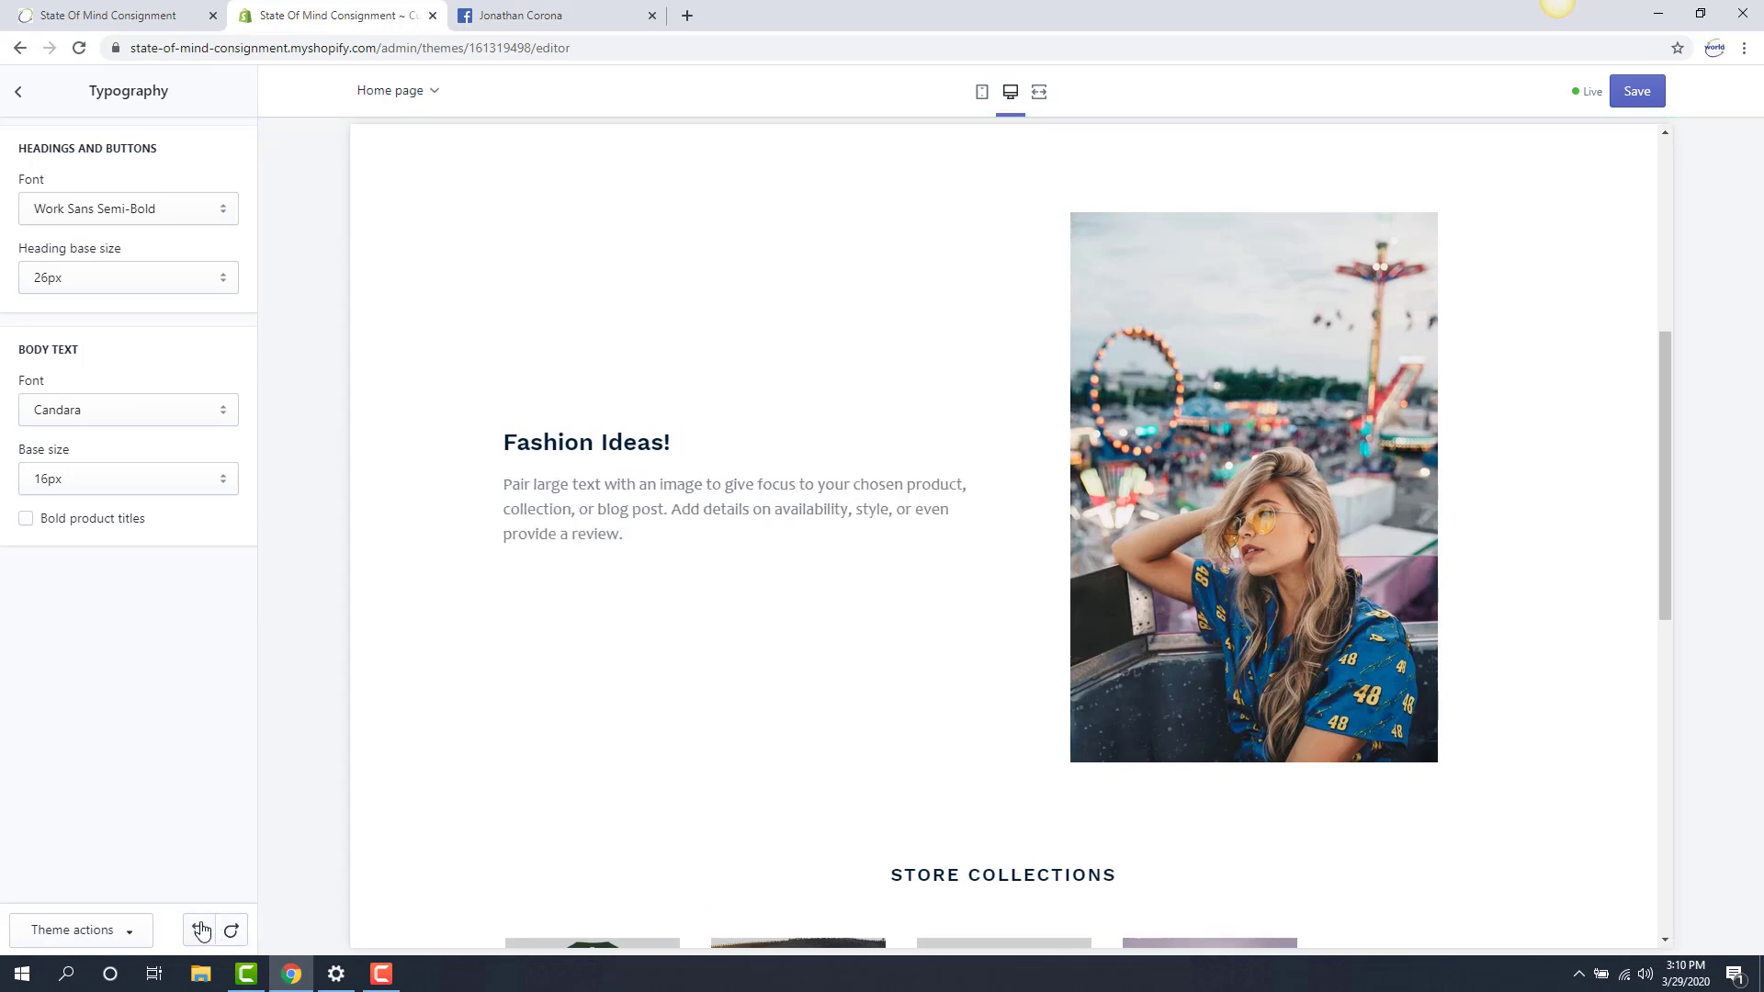
click(198, 932)
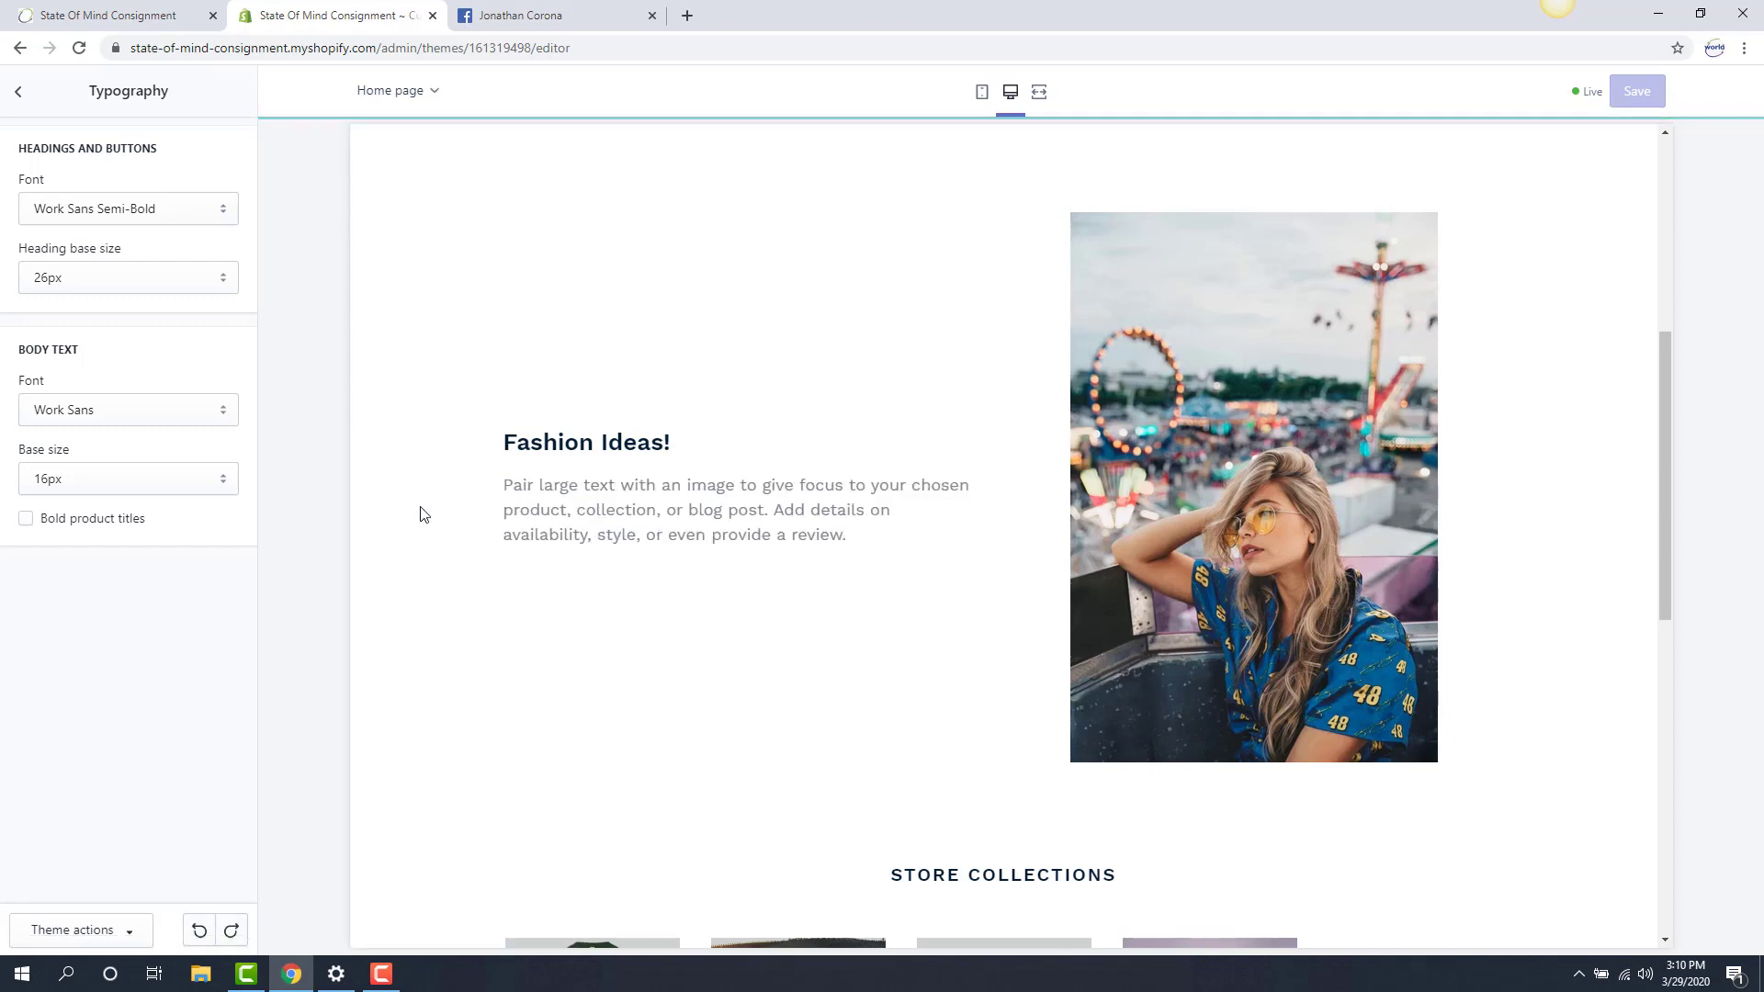
Open the theme's social media settings and bring the home page footer into the preview.
scroll(645, 523, up, 6)
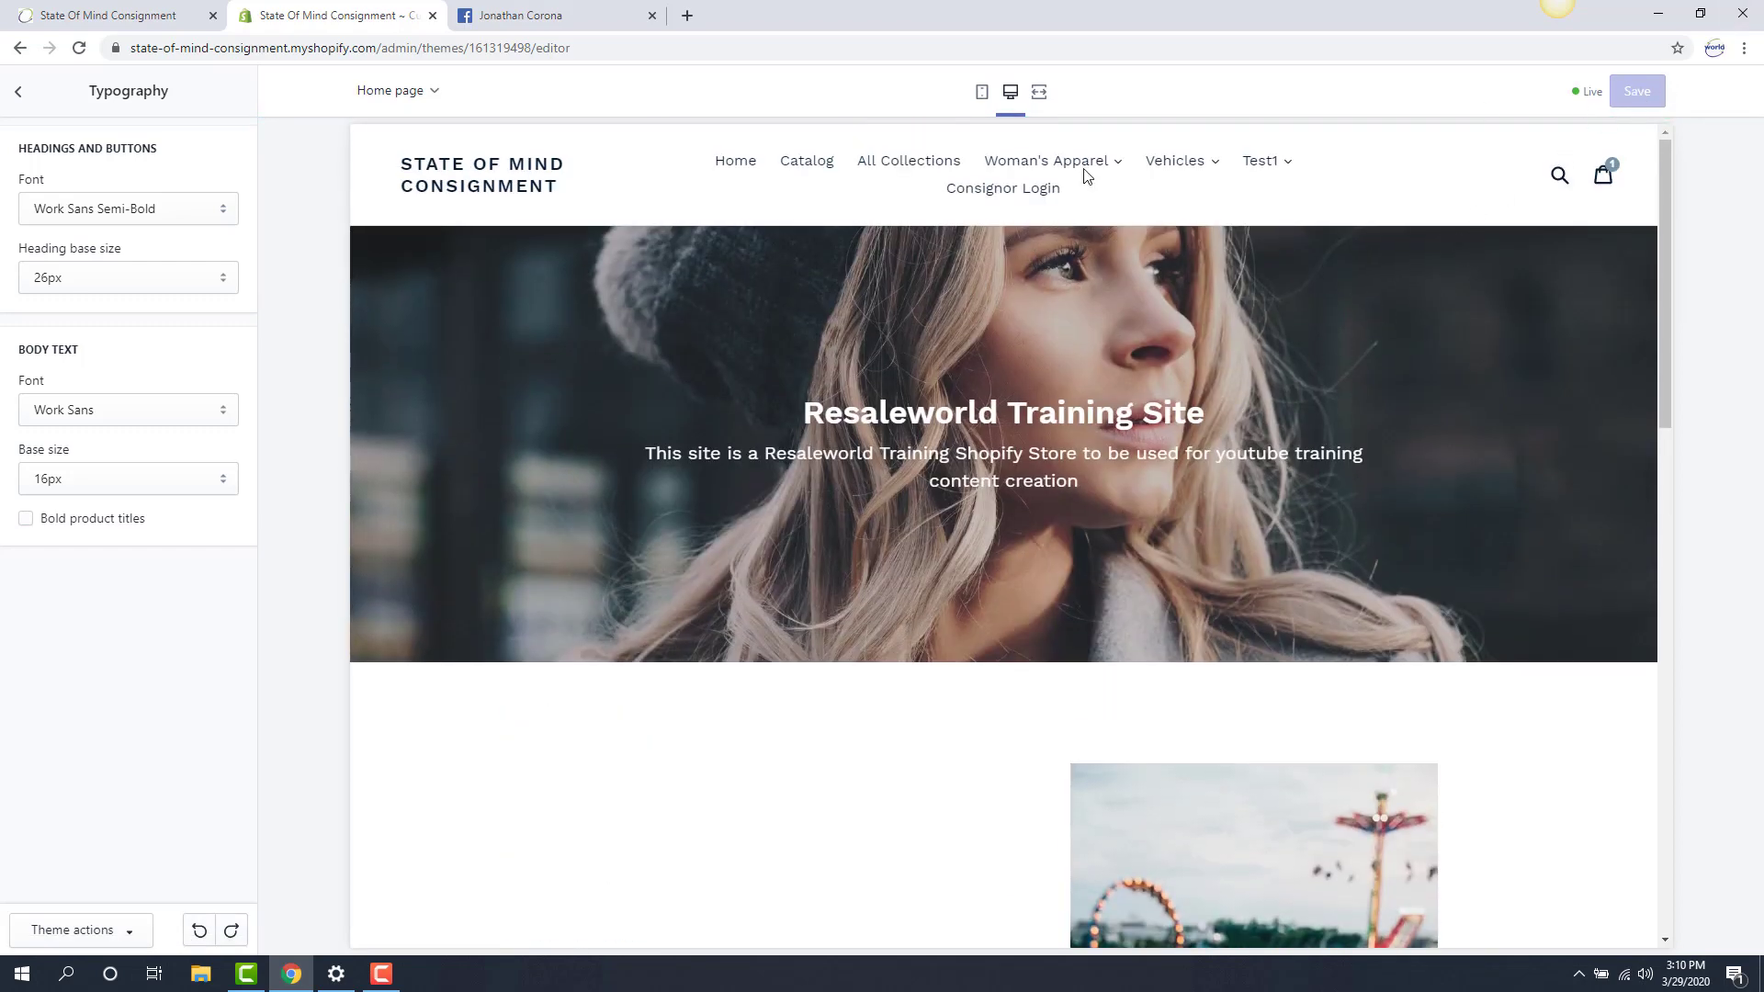
click(11, 99)
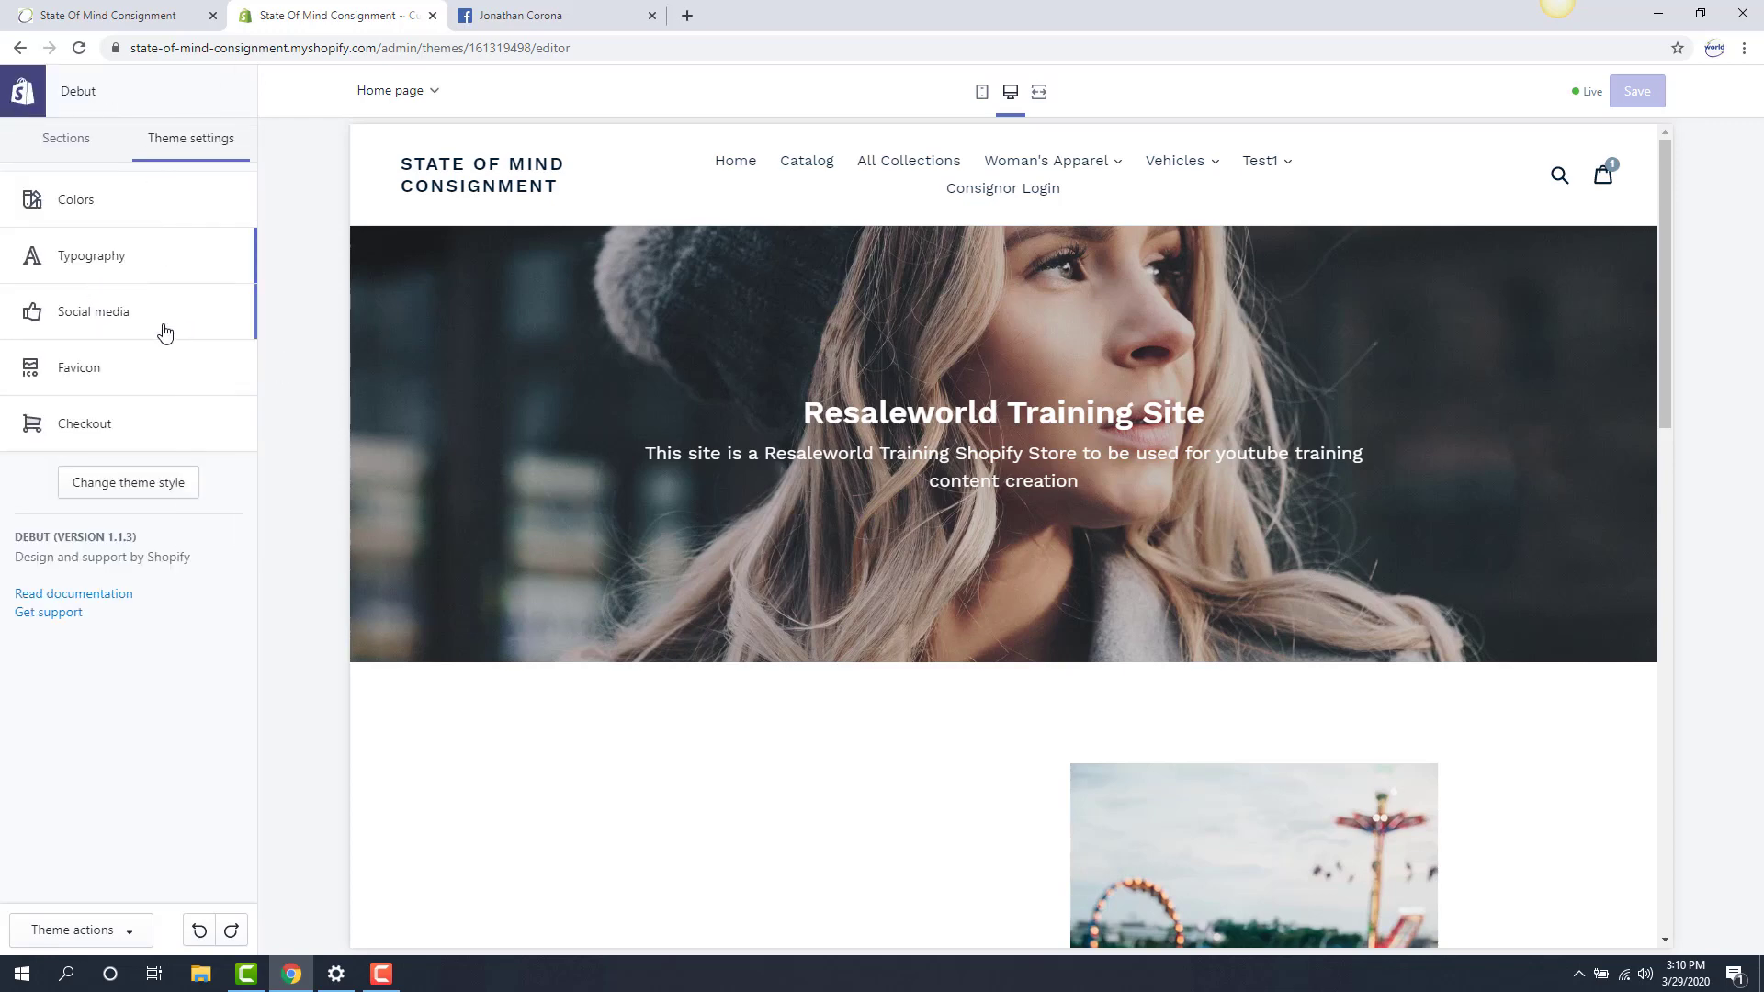
scroll(869, 676, down, 15)
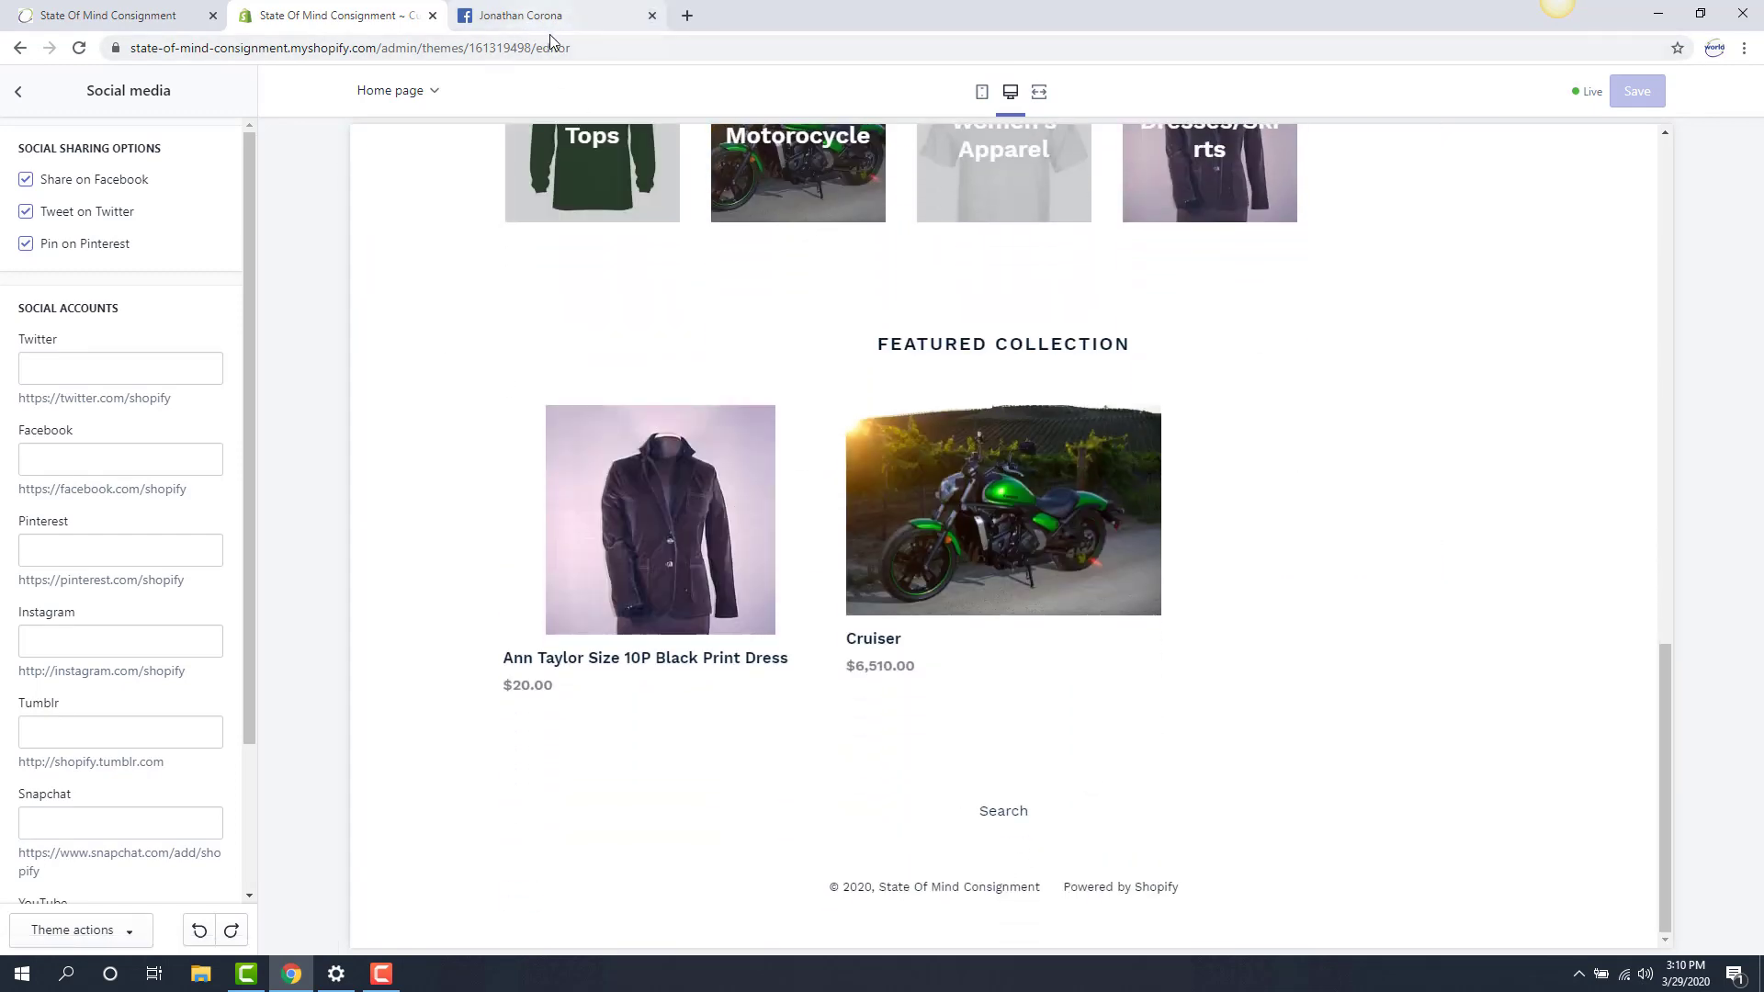
Switch to the open Facebook profile page and copy its full web address.
click(570, 20)
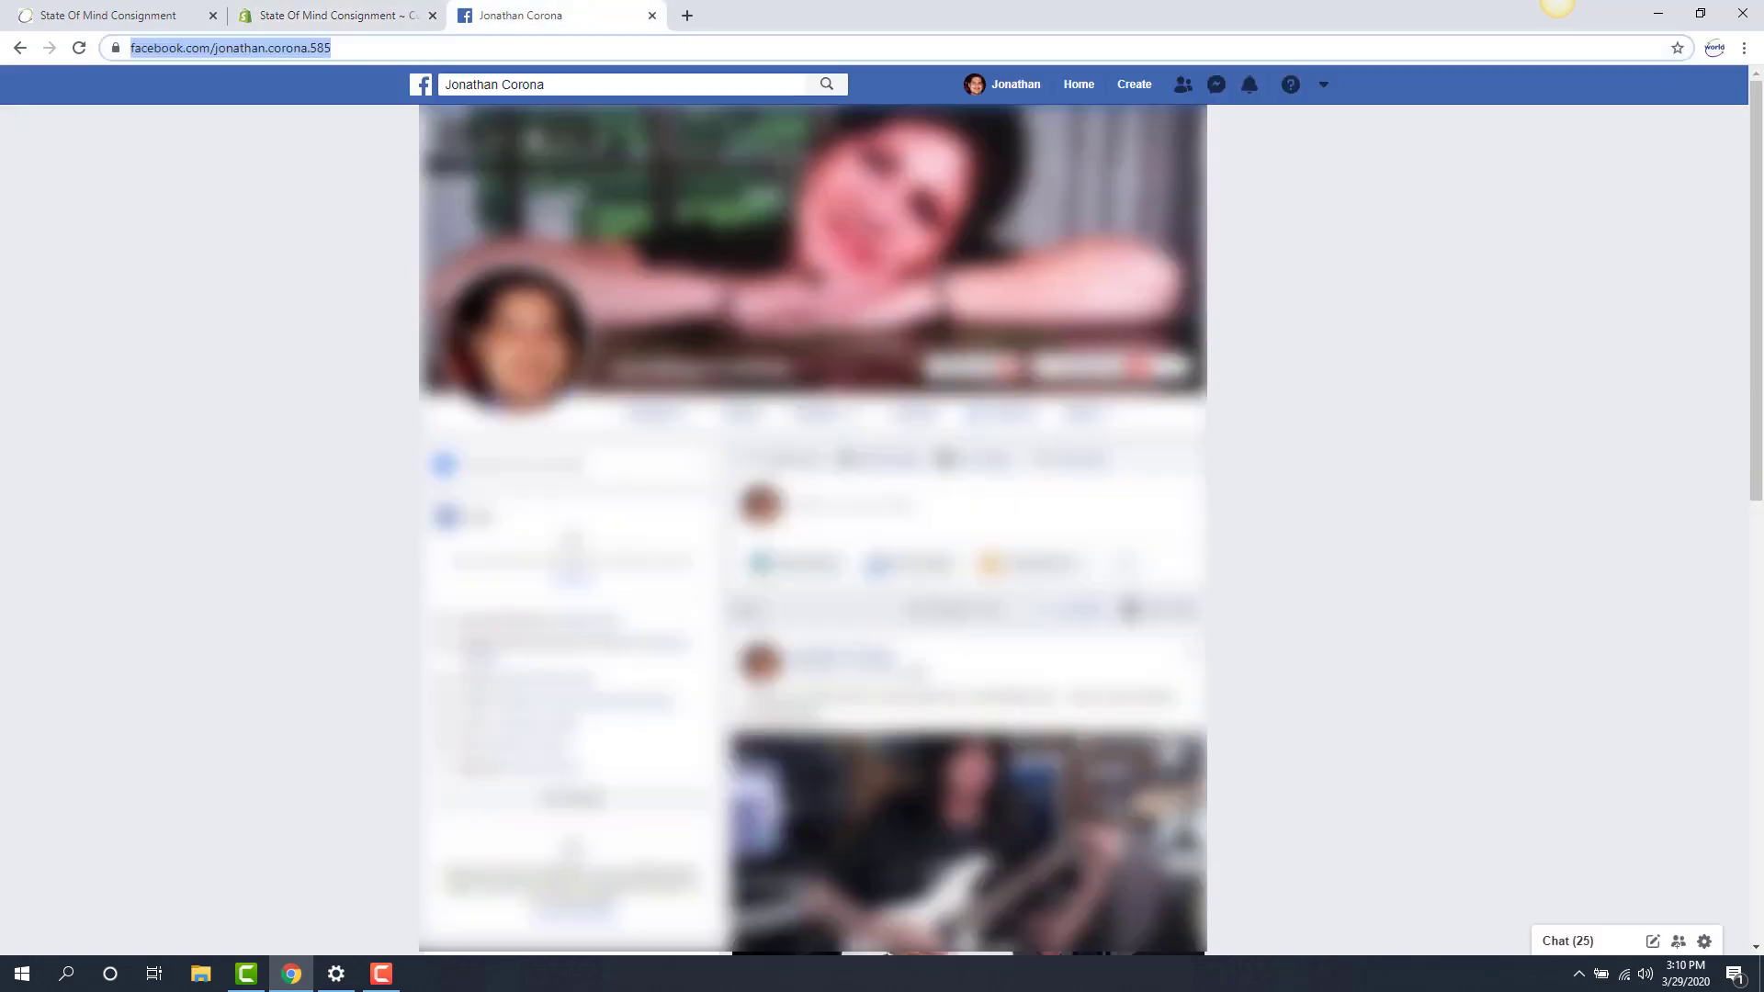
click(381, 50)
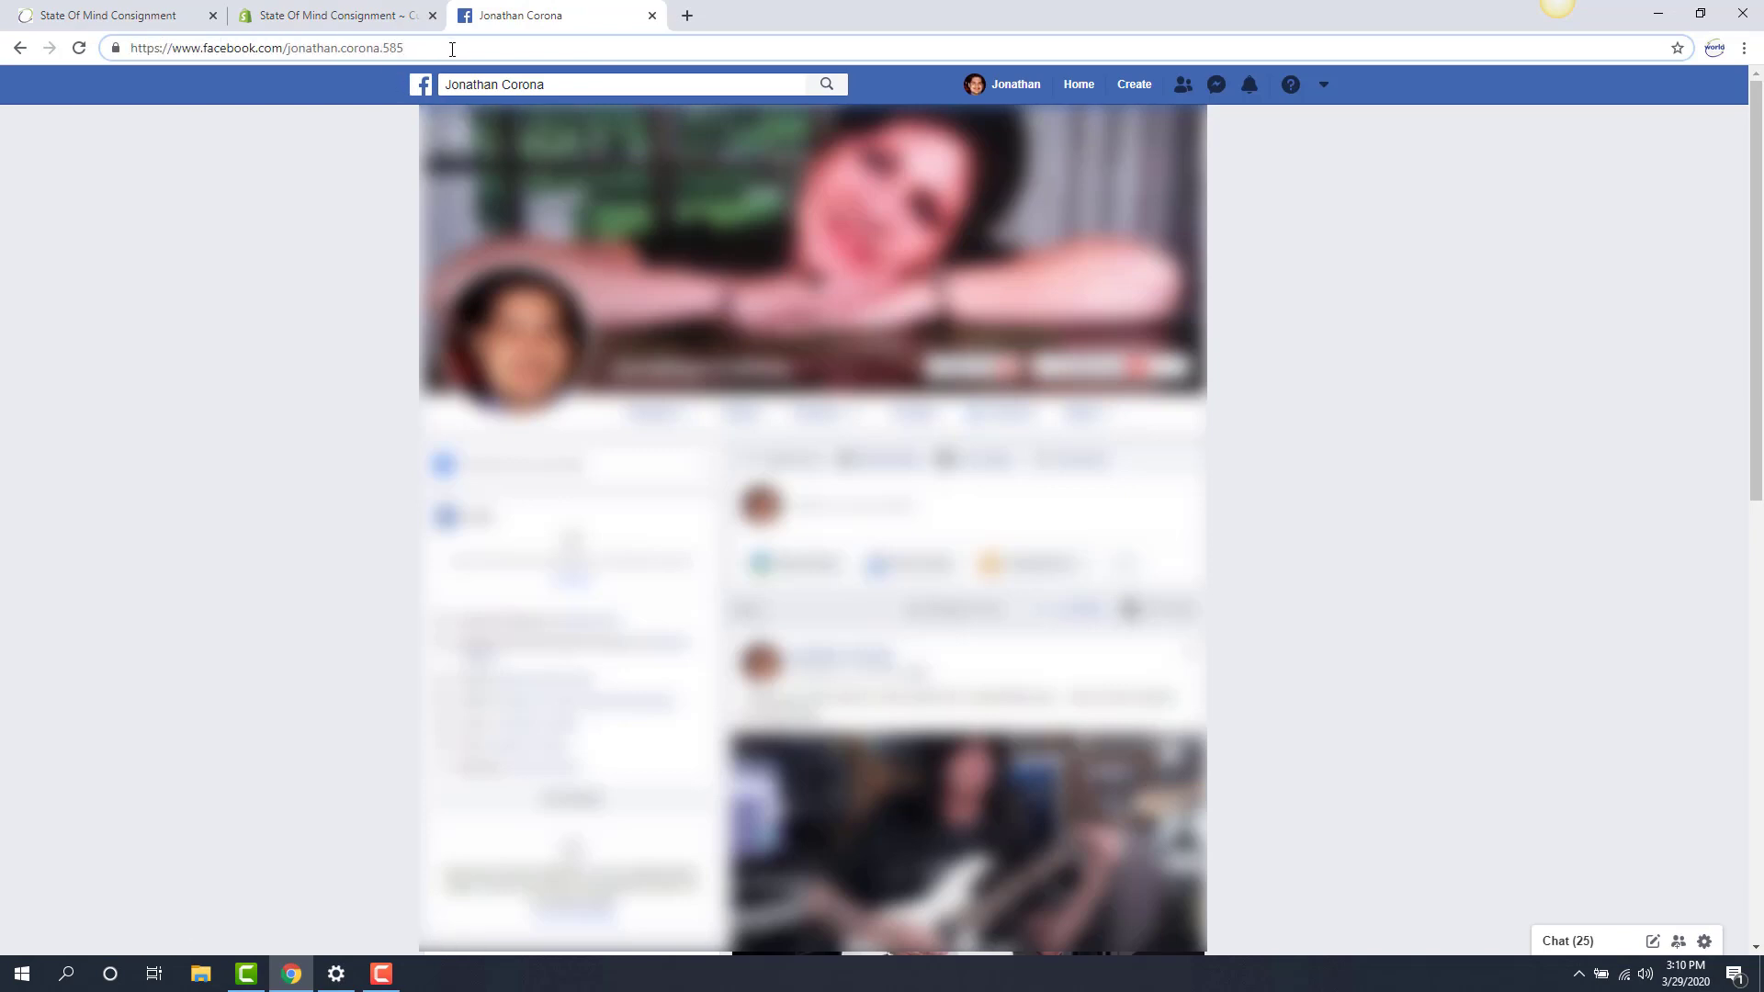
drag(464, 48, 130, 52)
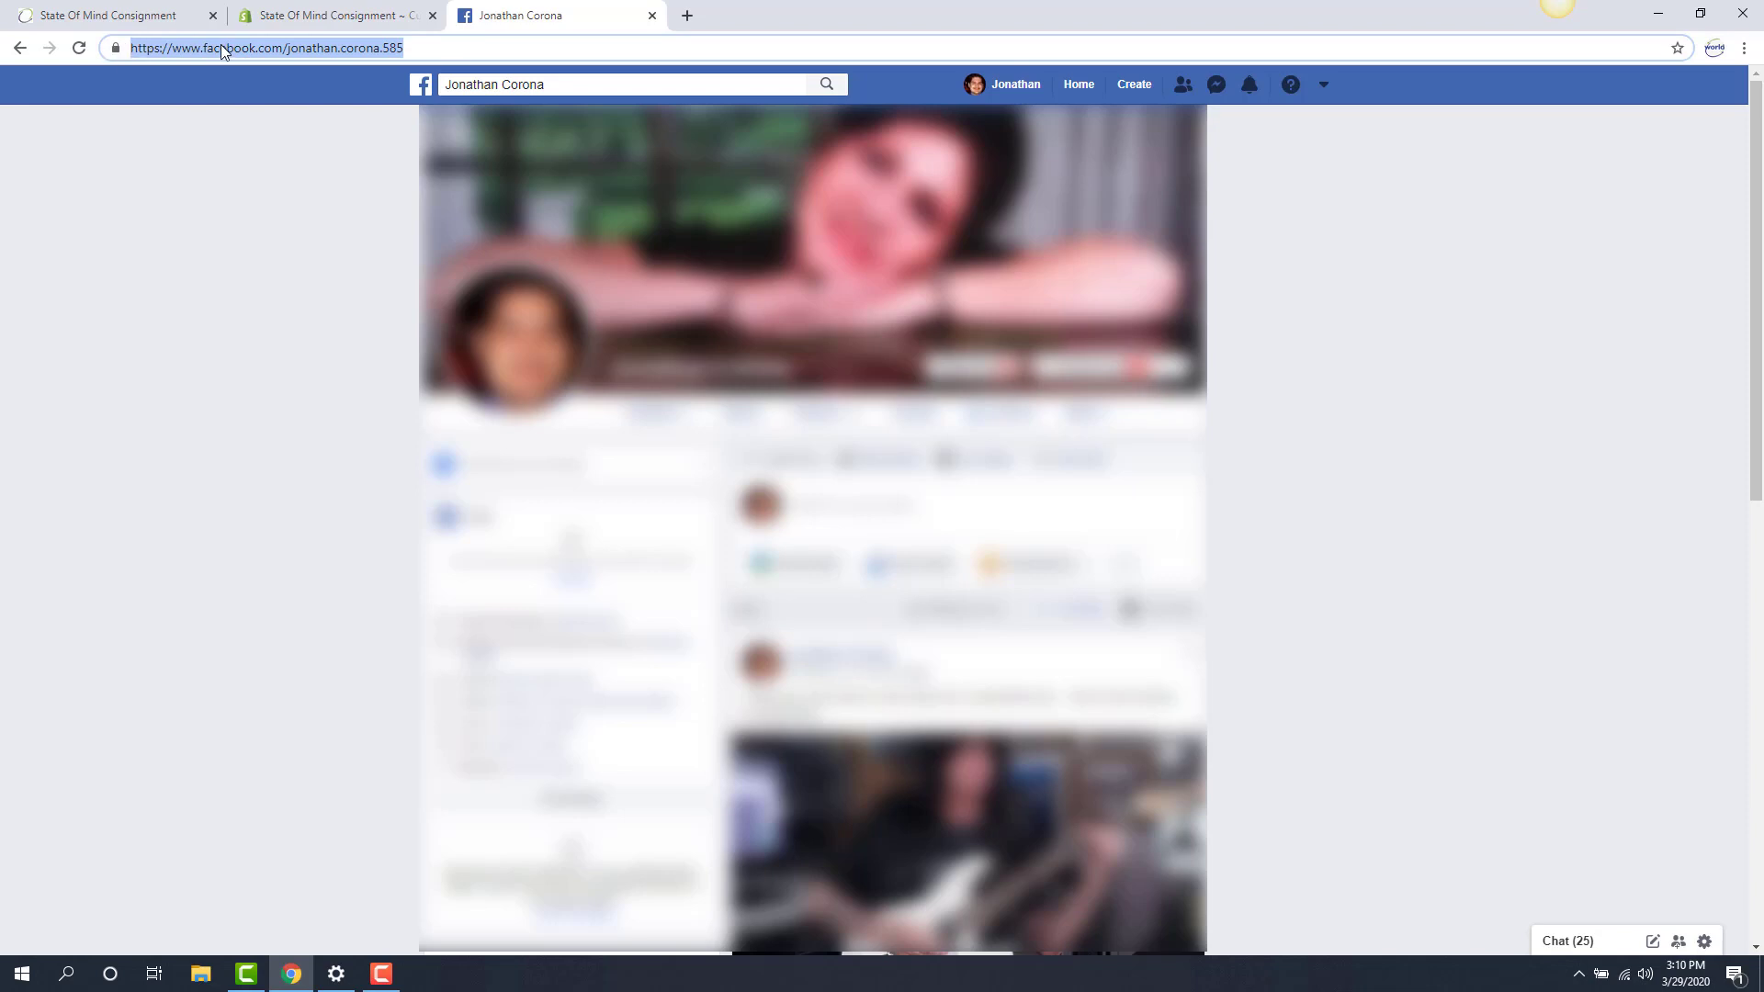
right_click(220, 45)
click(287, 147)
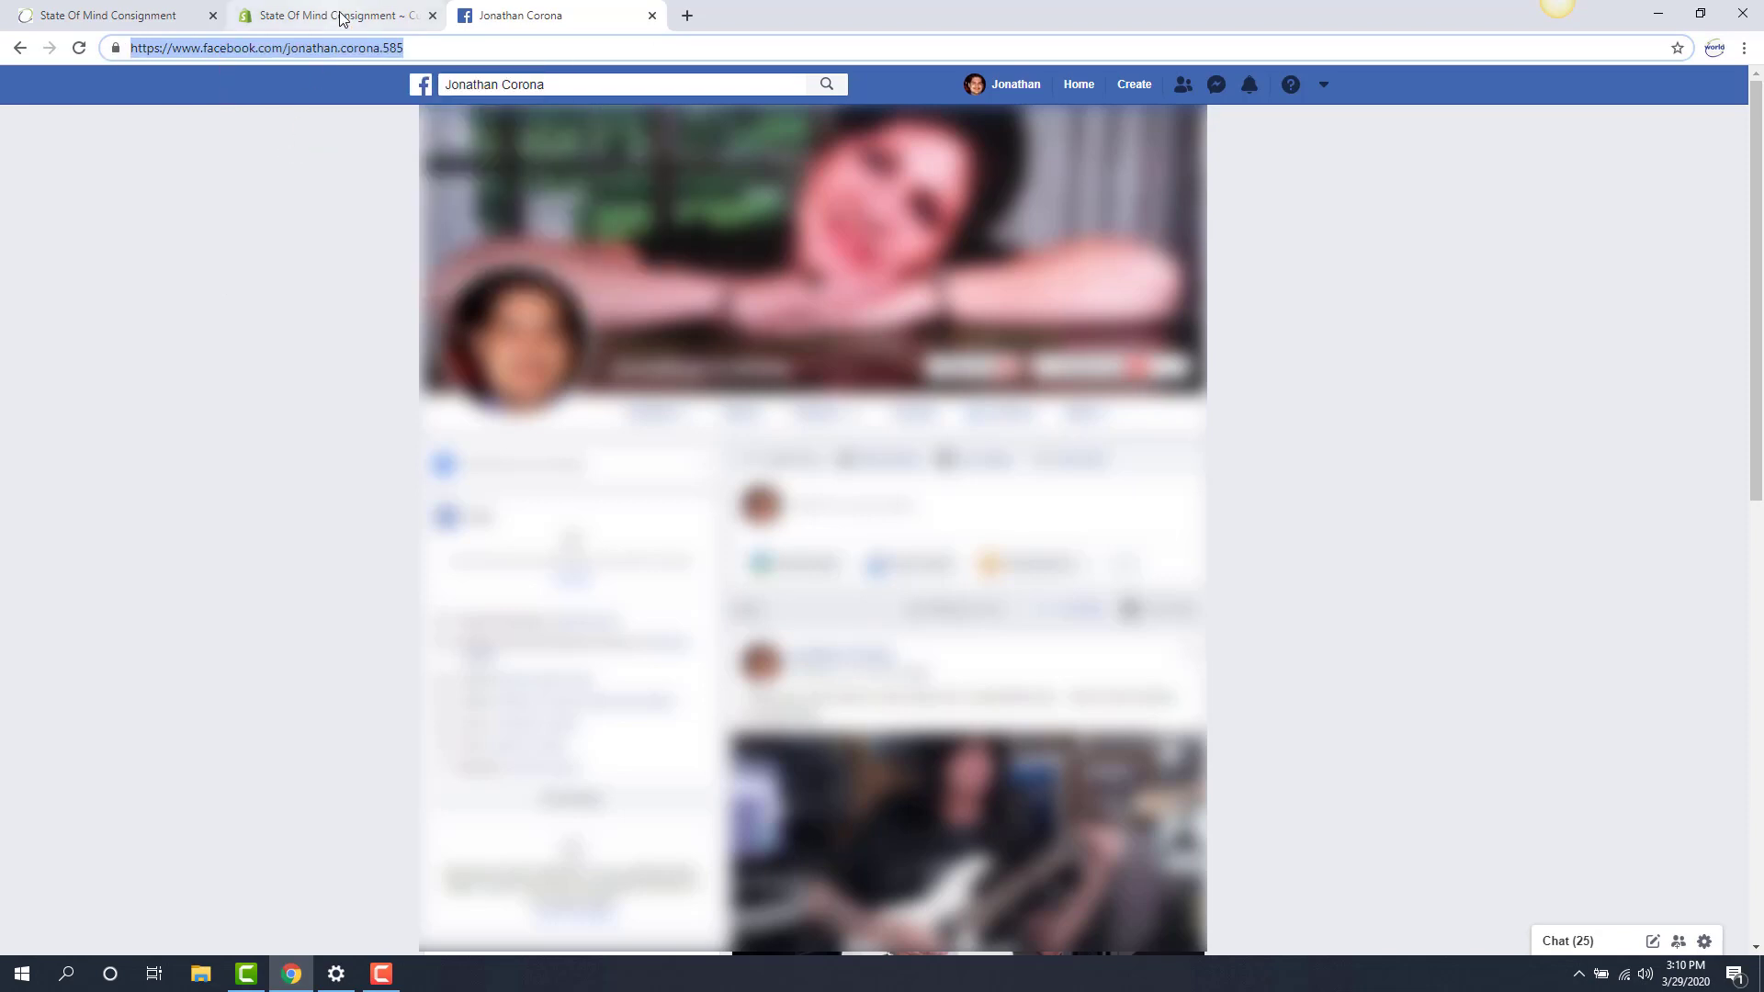
Back in the Shopify theme editor, paste the copied profile address as the Facebook social account and save the theme.
click(340, 17)
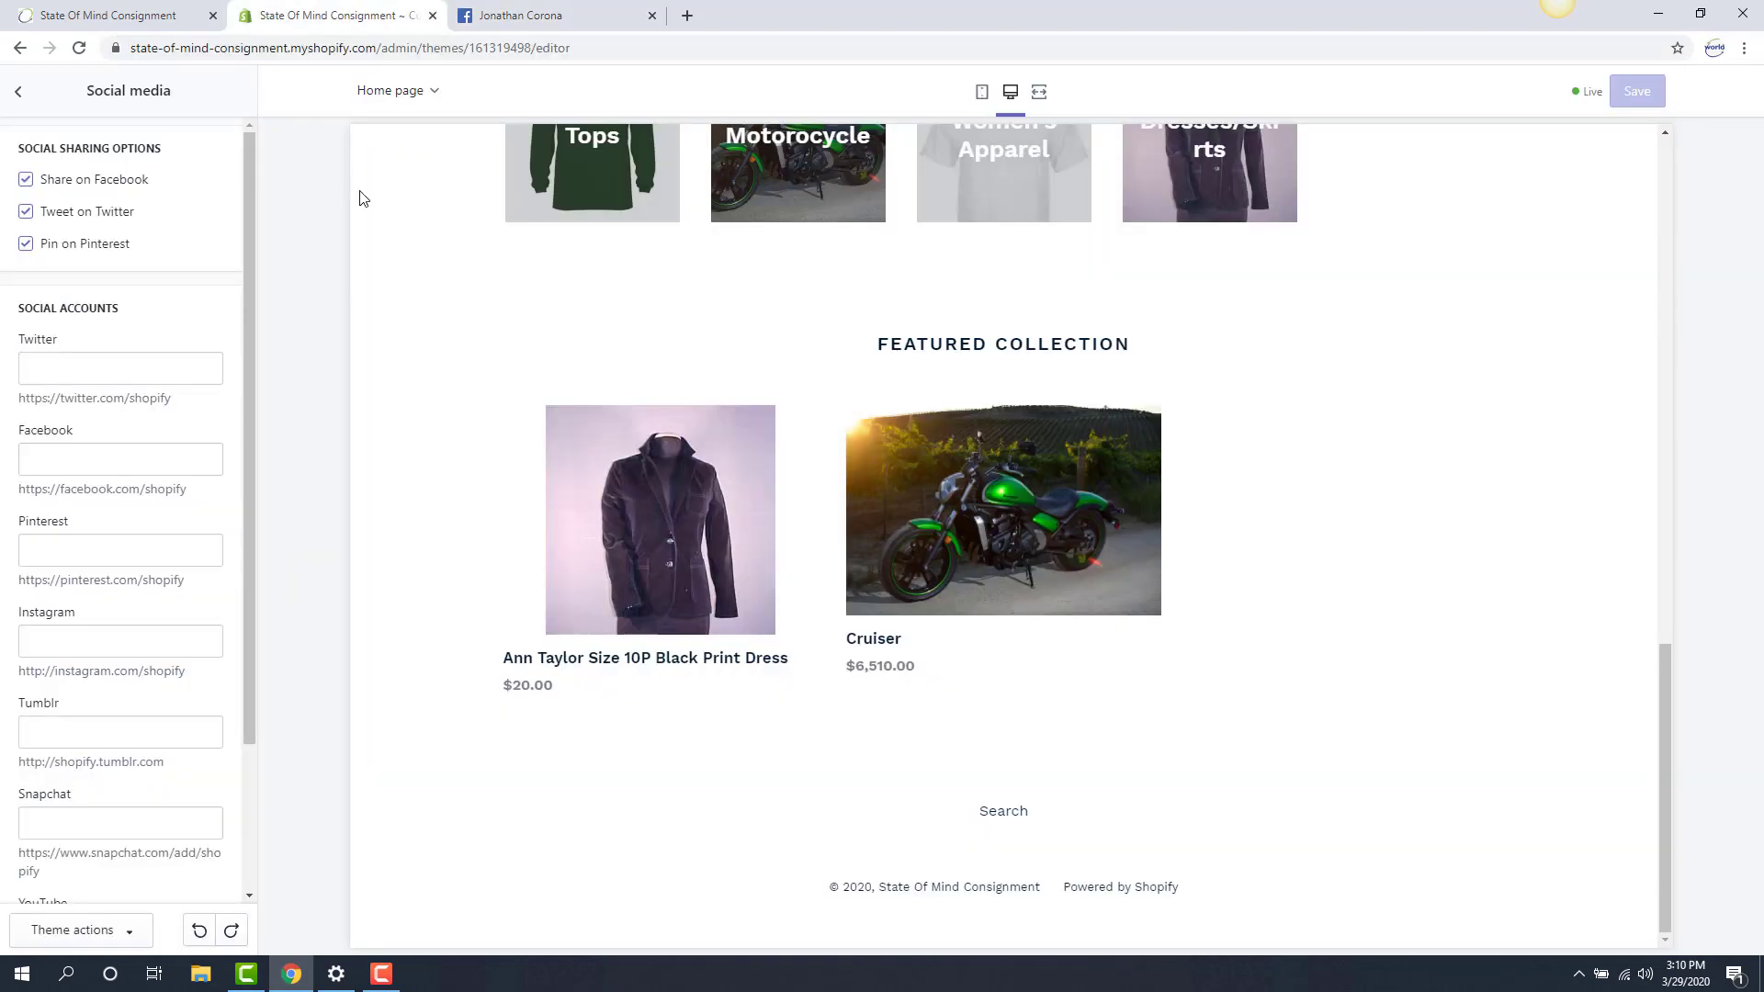
click(57, 463)
right_click(57, 461)
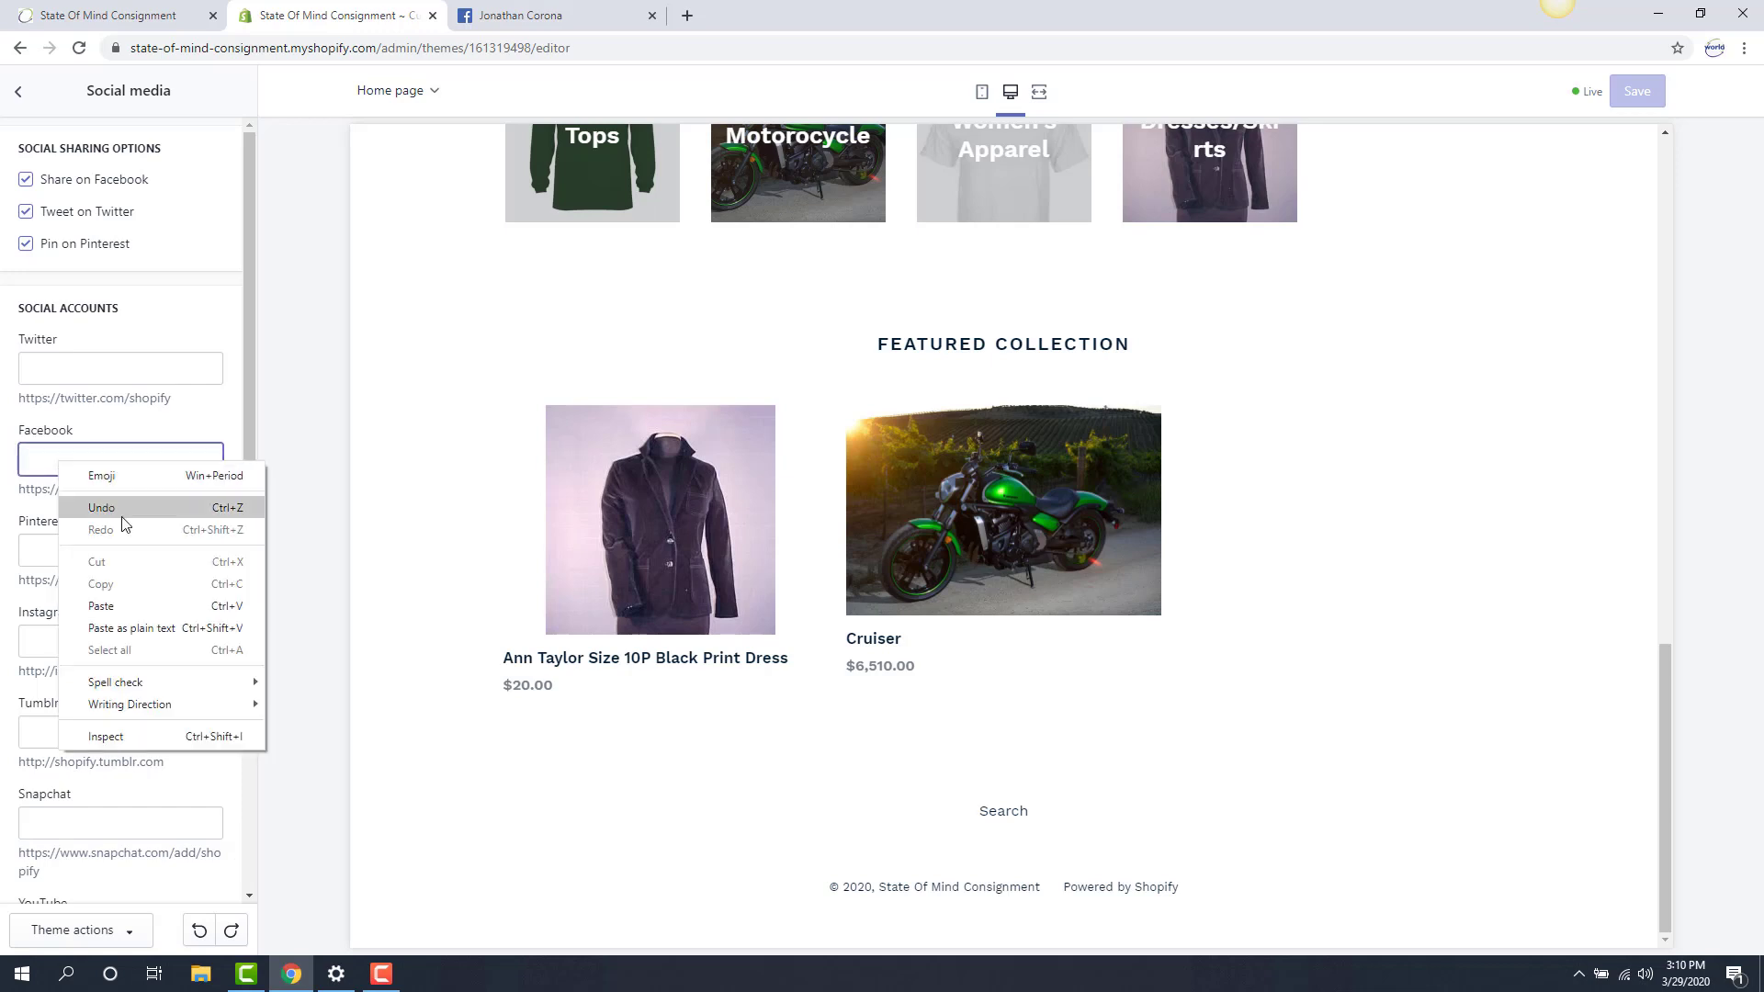
click(101, 606)
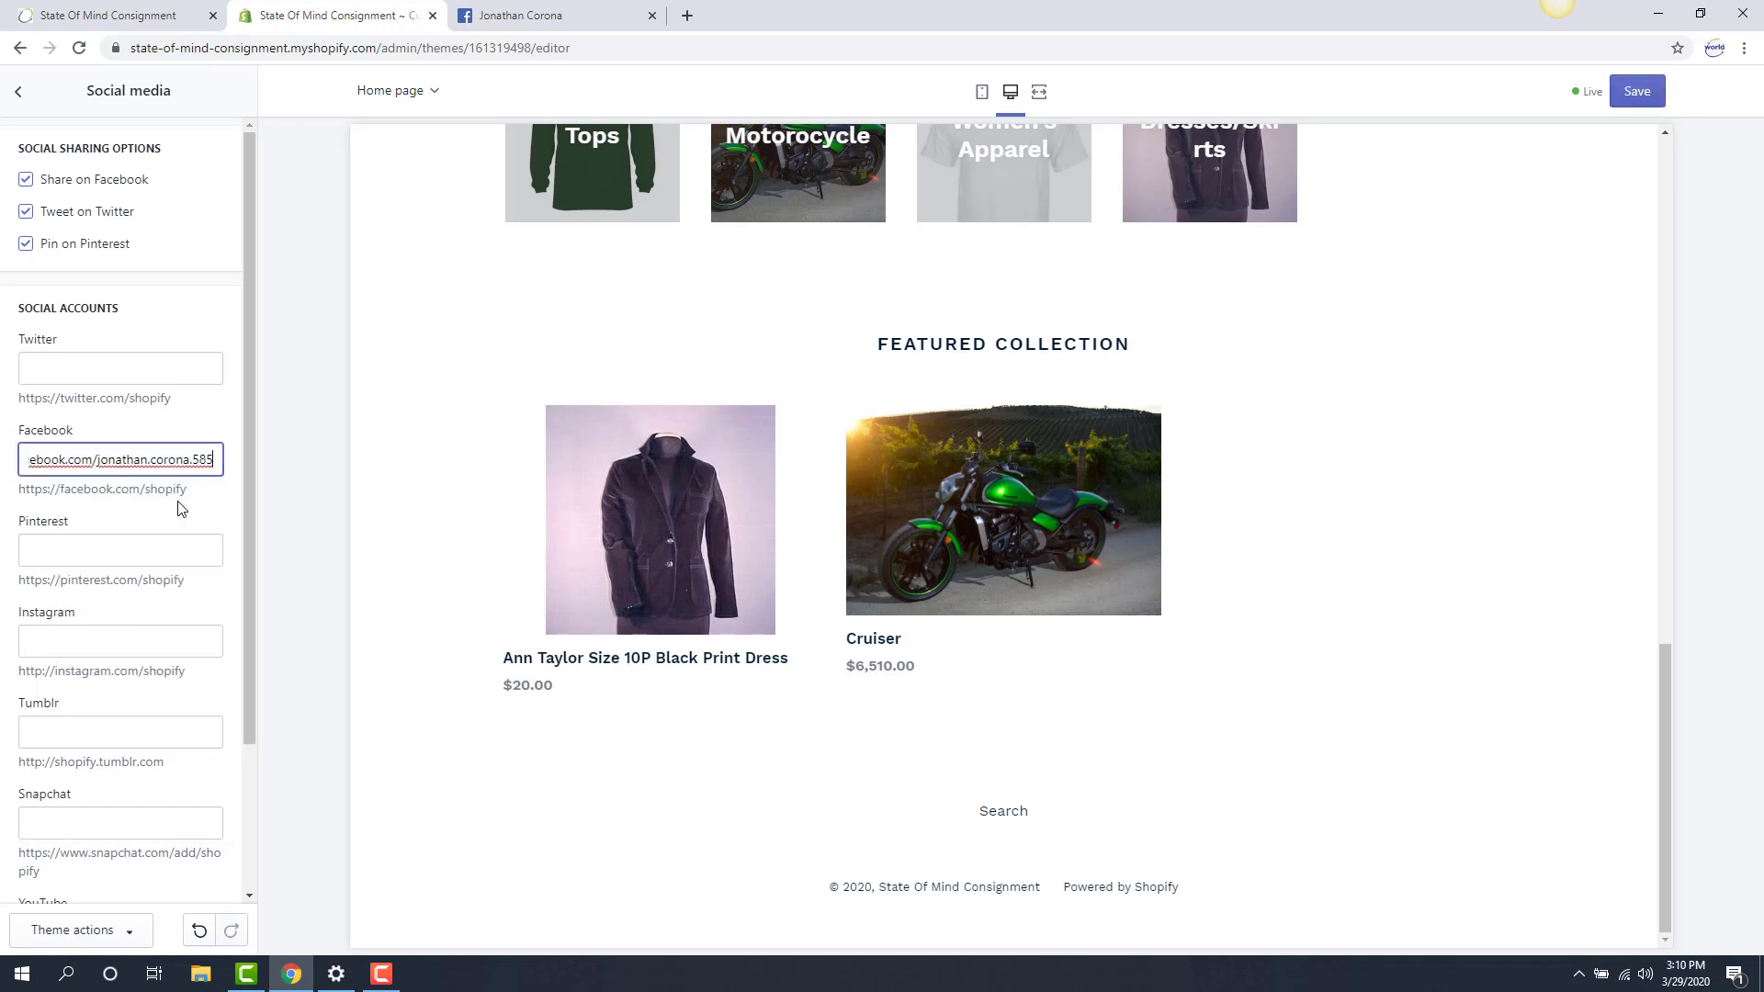
click(1635, 93)
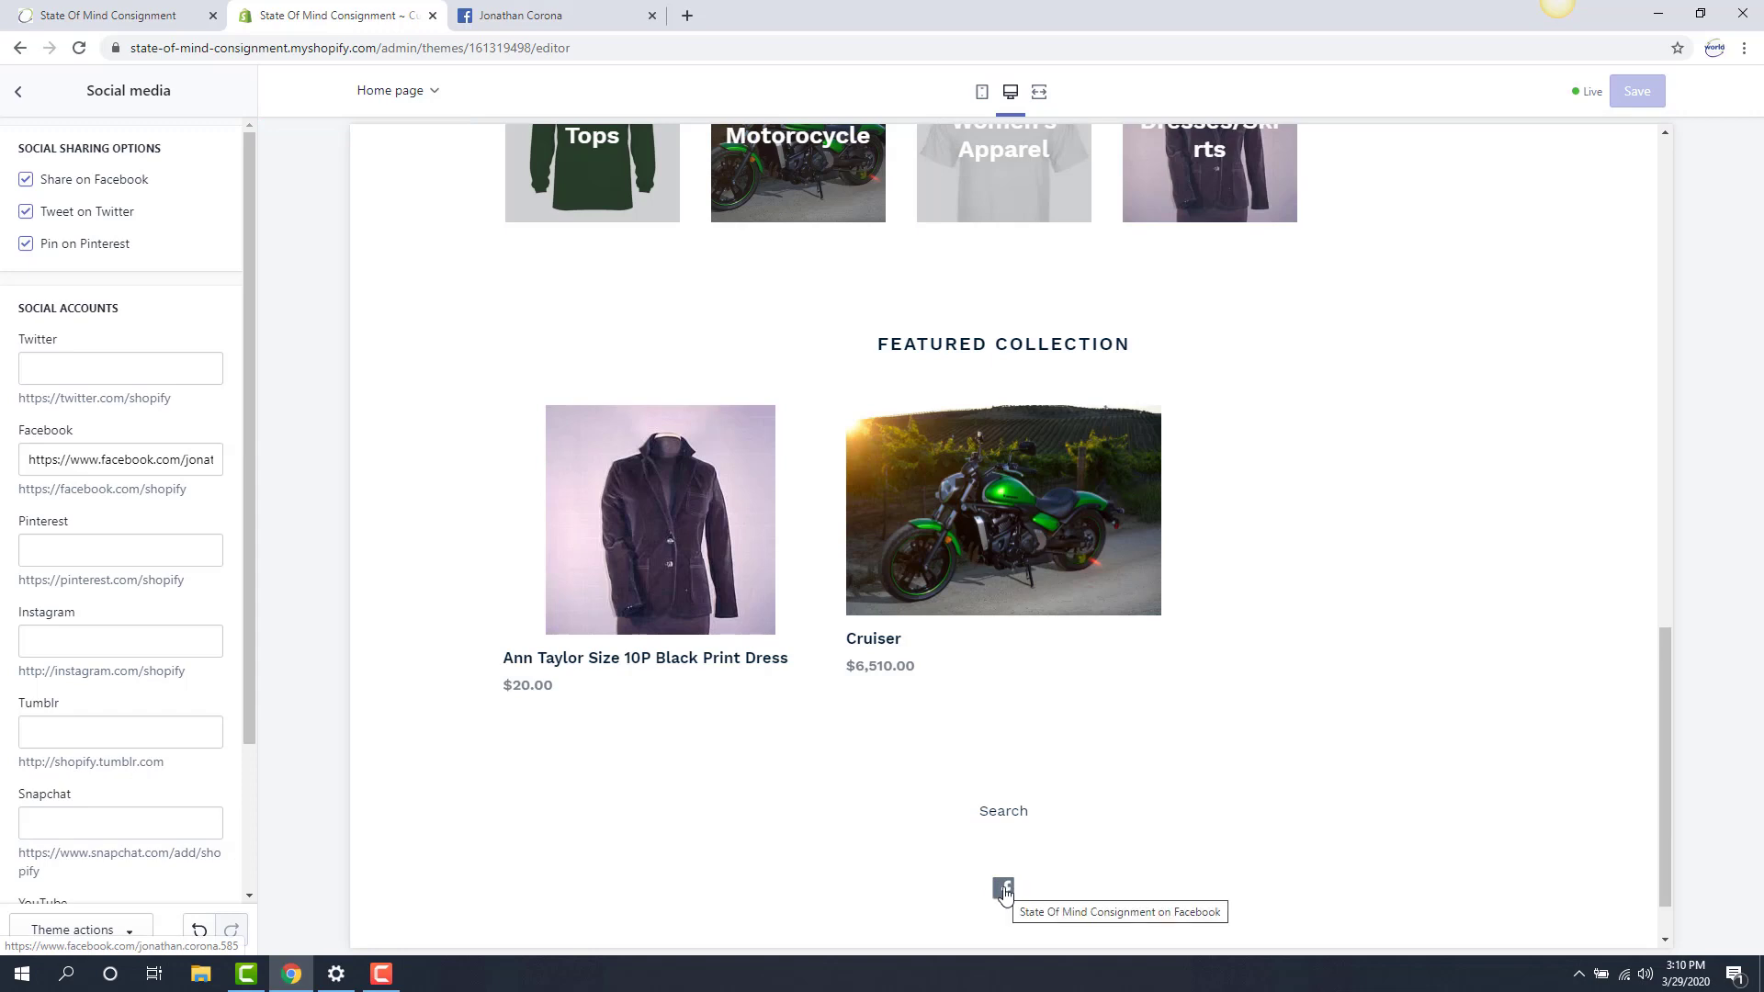
Check the linked Facebook profile page and examine the remaining social account options in the theme editor.
click(556, 14)
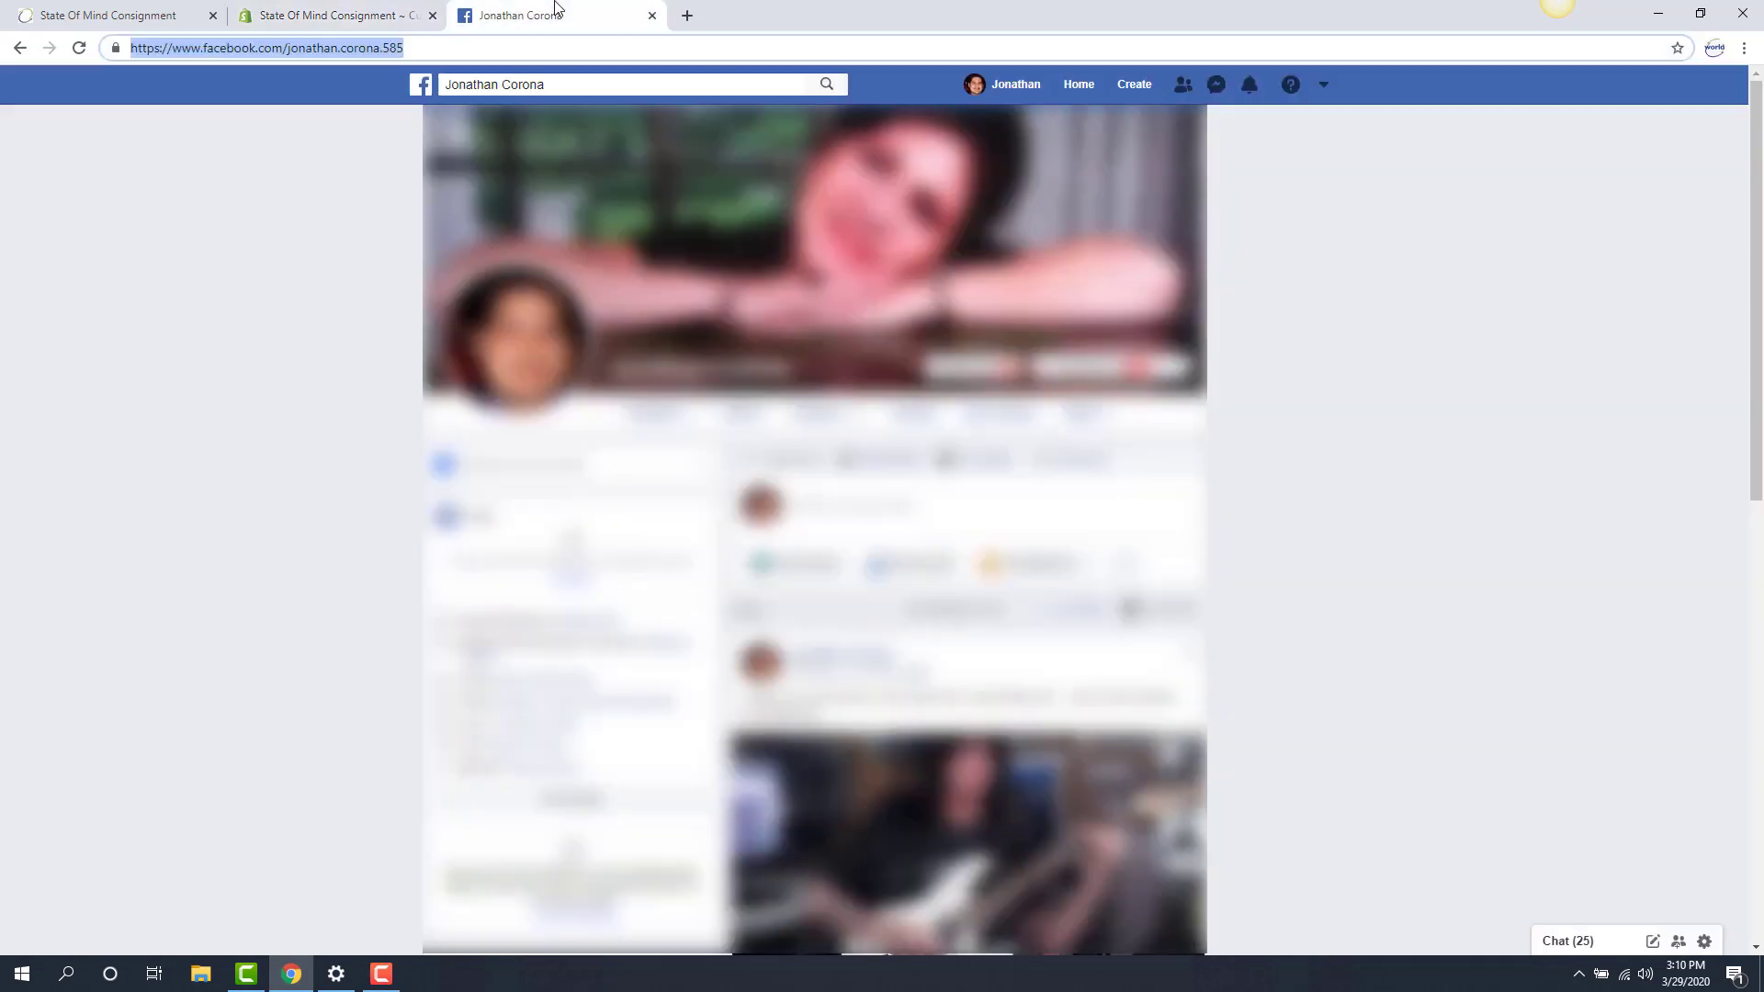
click(365, 14)
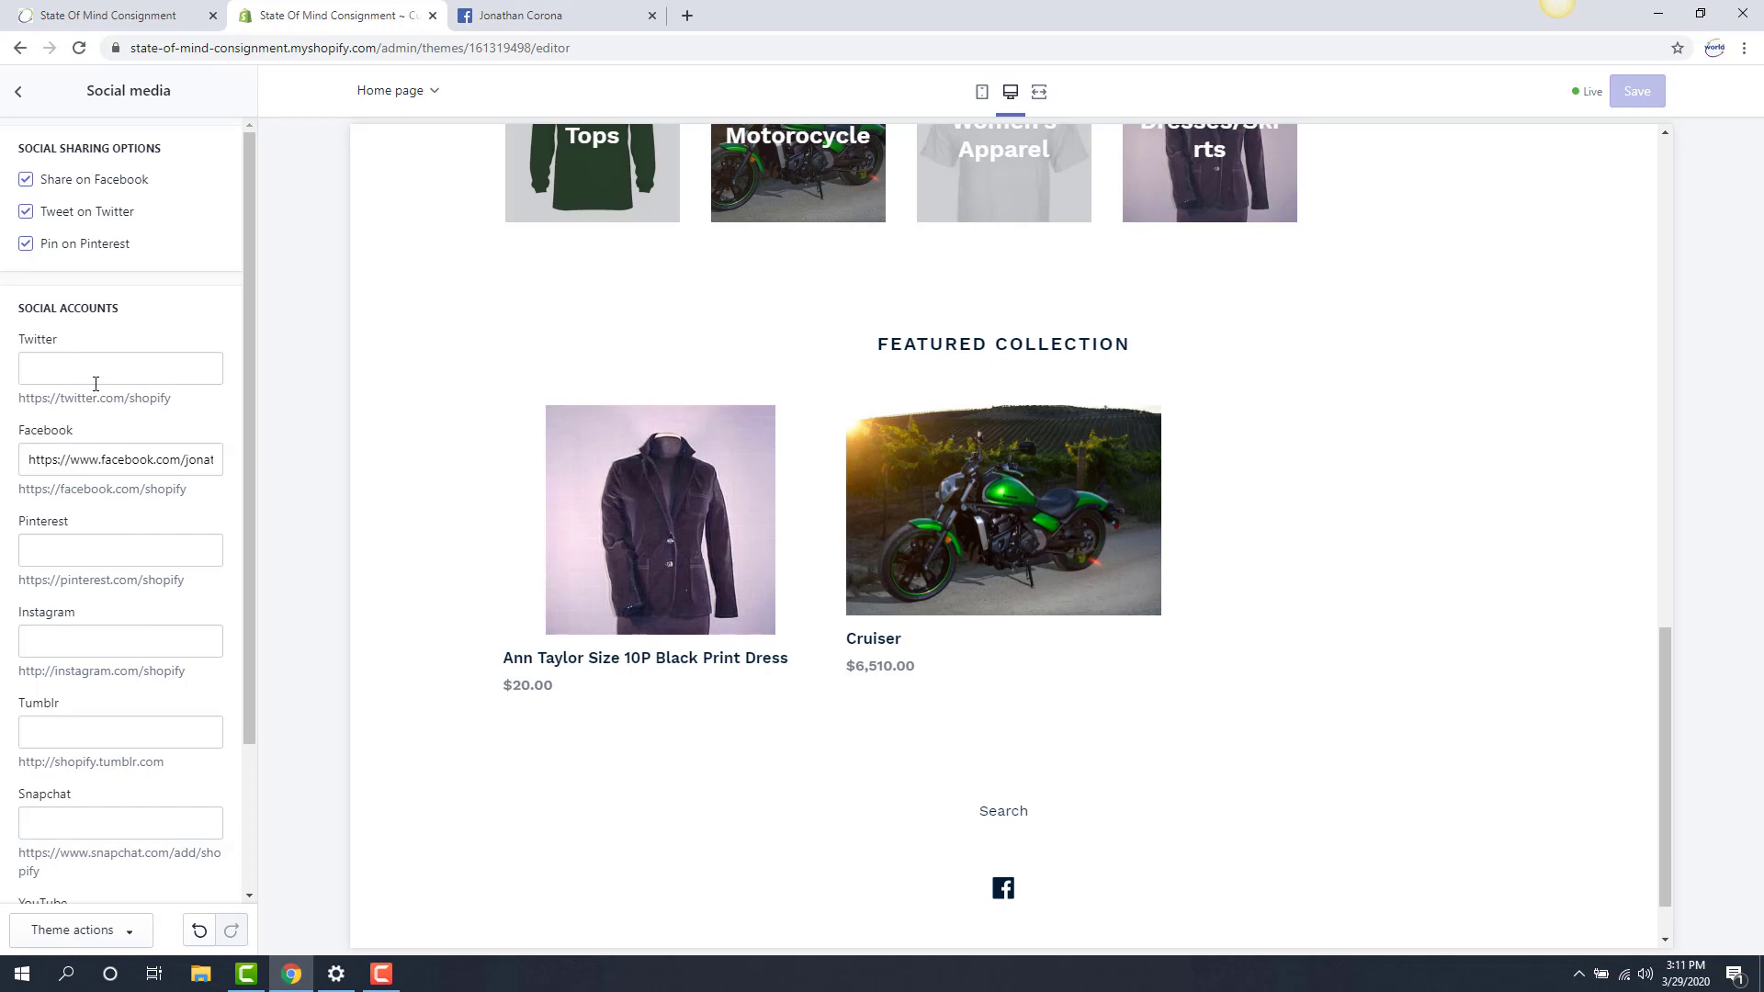
scroll(101, 386, down, 2)
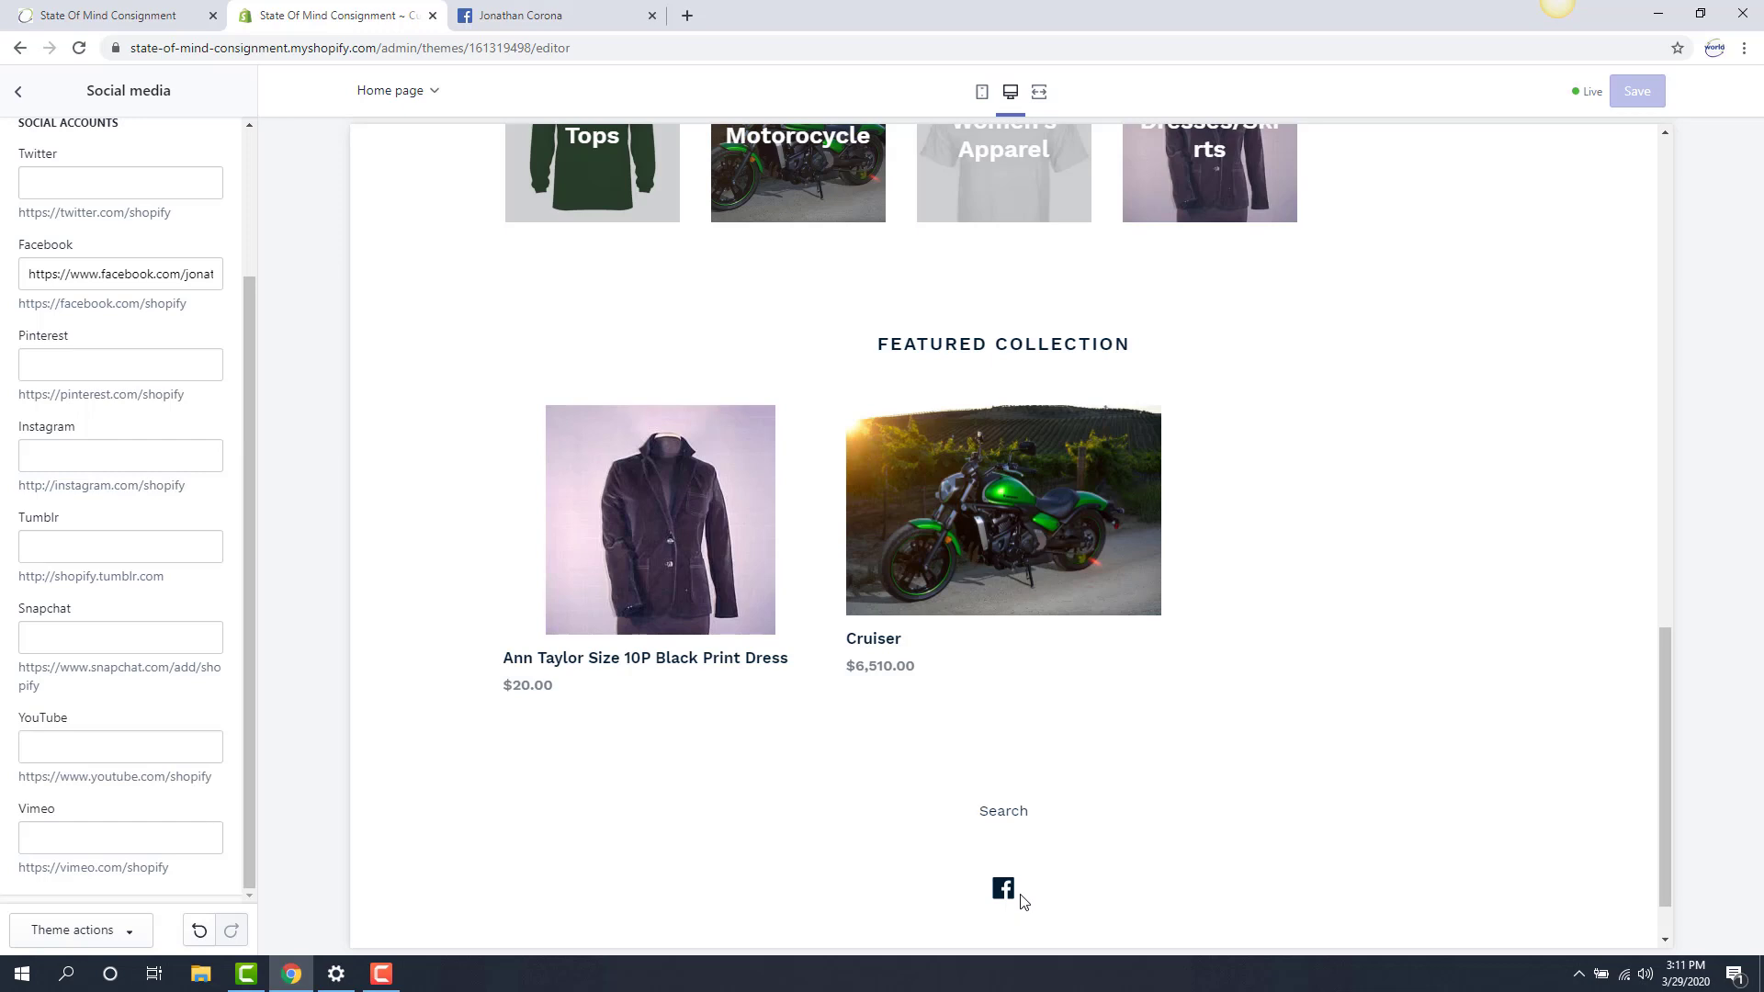
scroll(184, 358, up, 3)
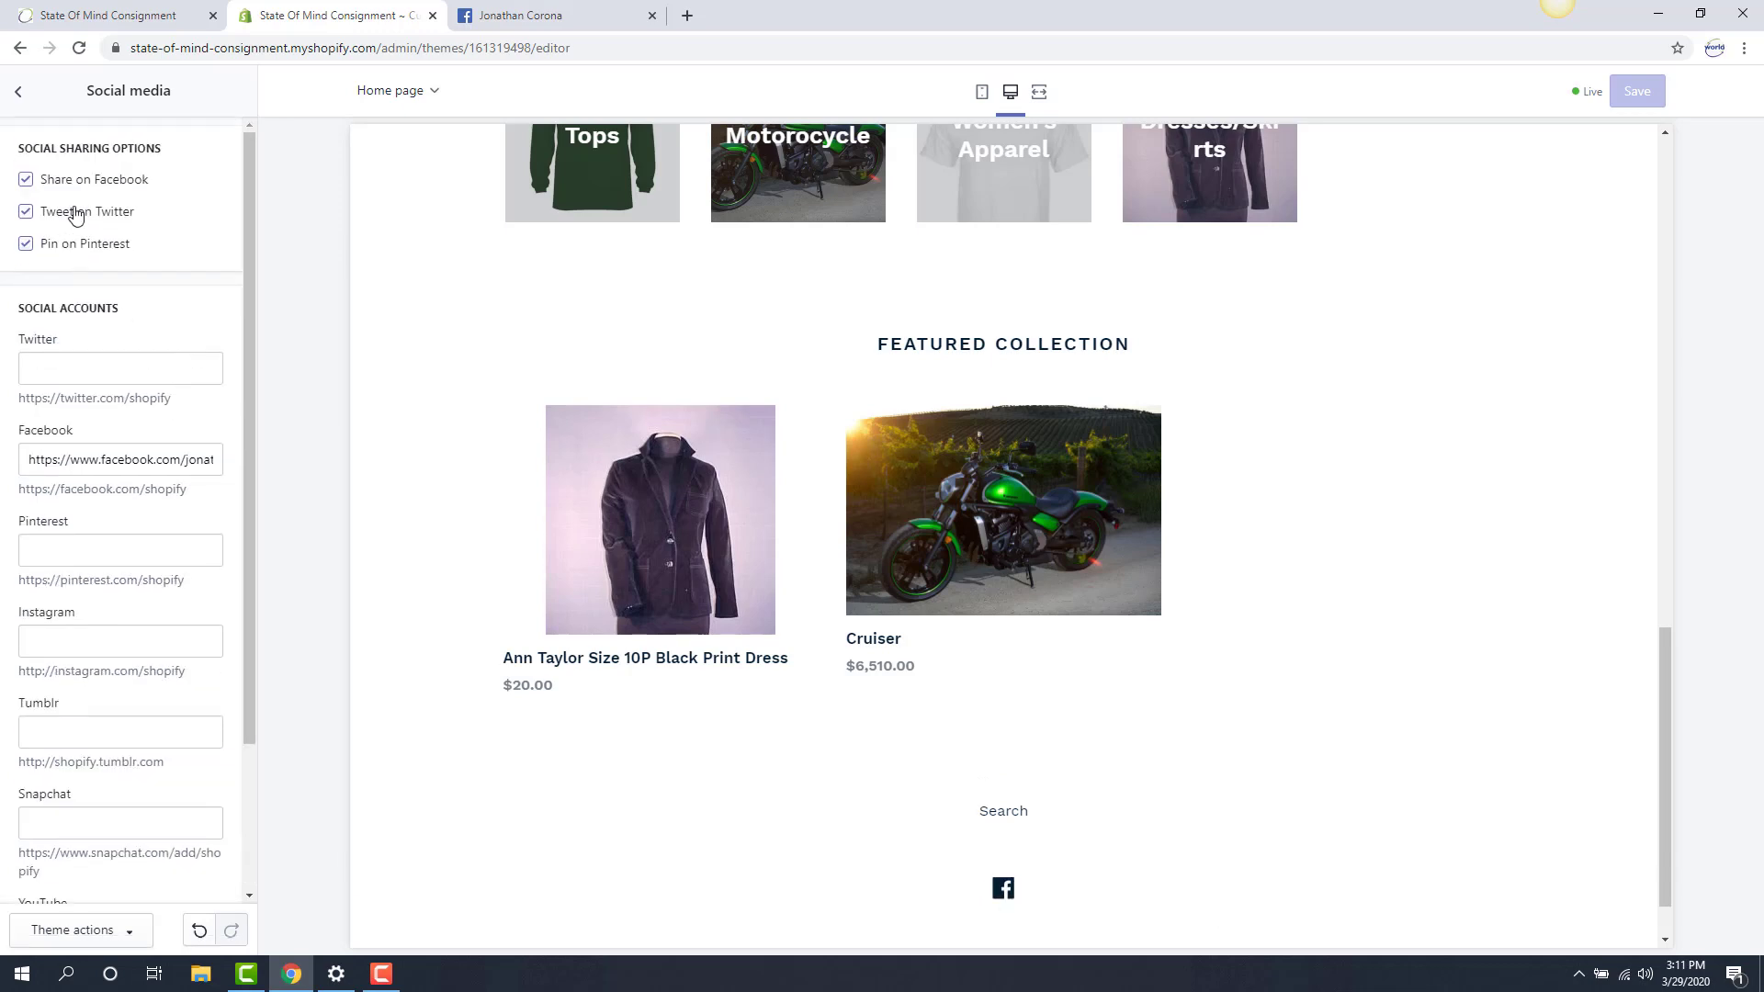
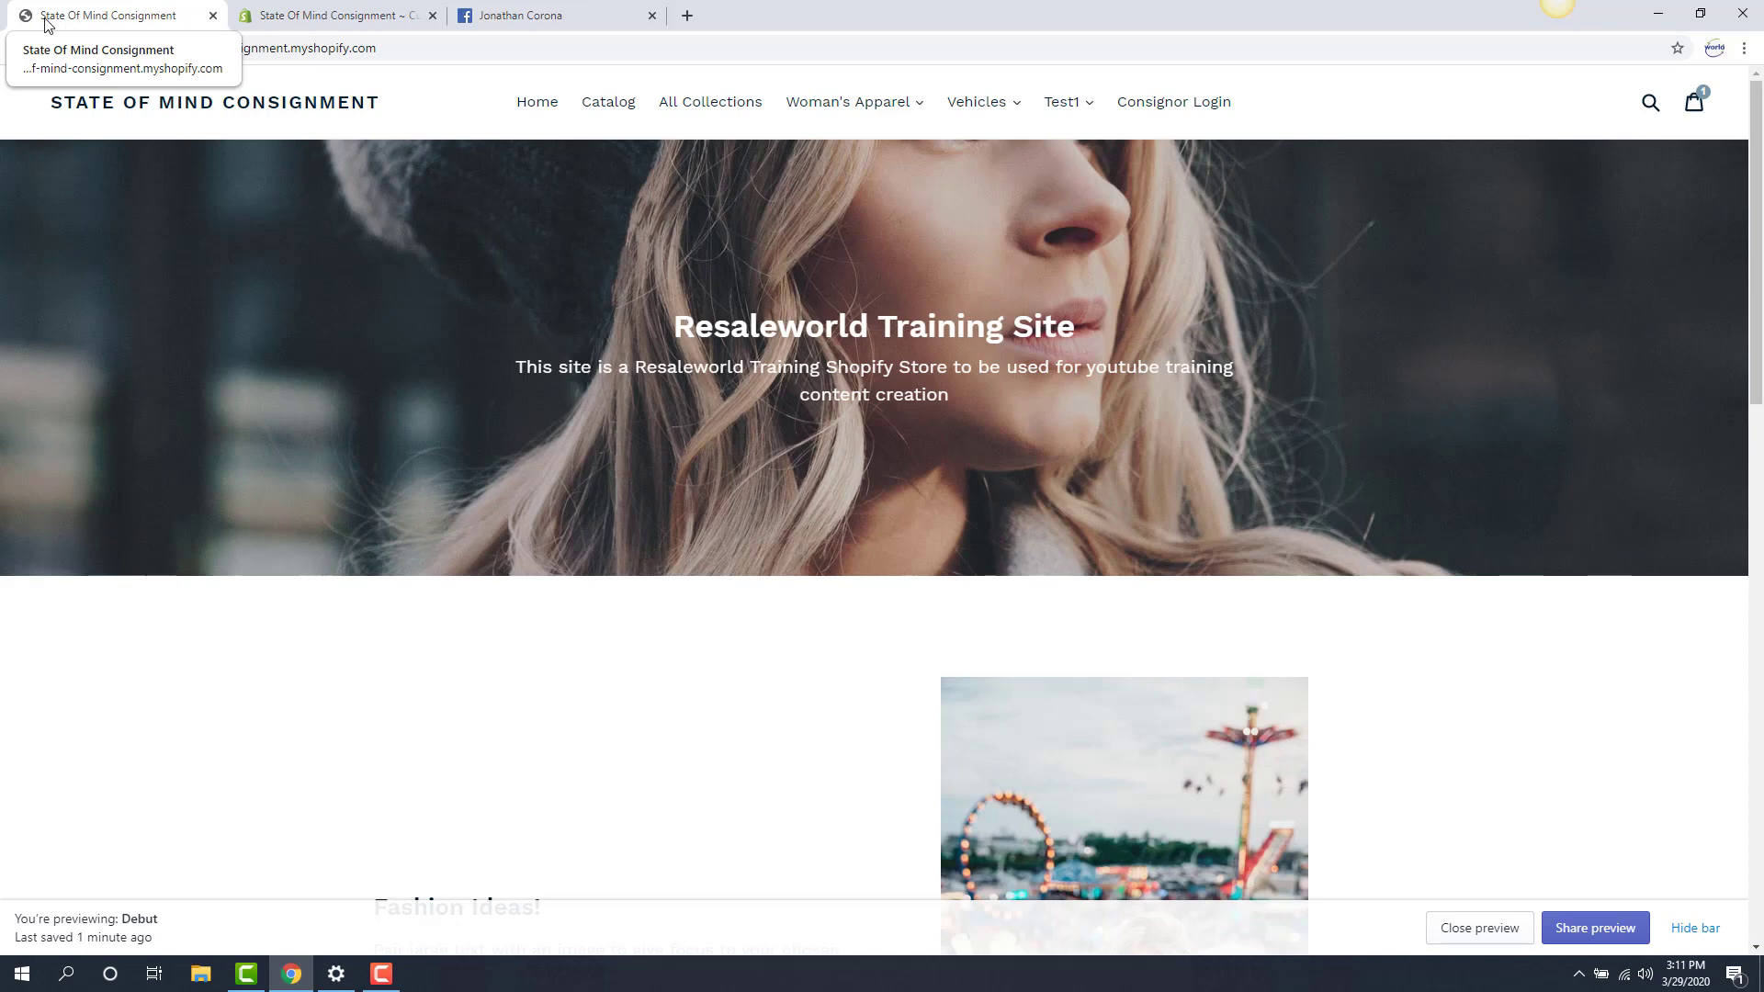
In the theme's favicon settings, upload the green and purple ring logo PNG from the Desktop to the image library.
click(329, 18)
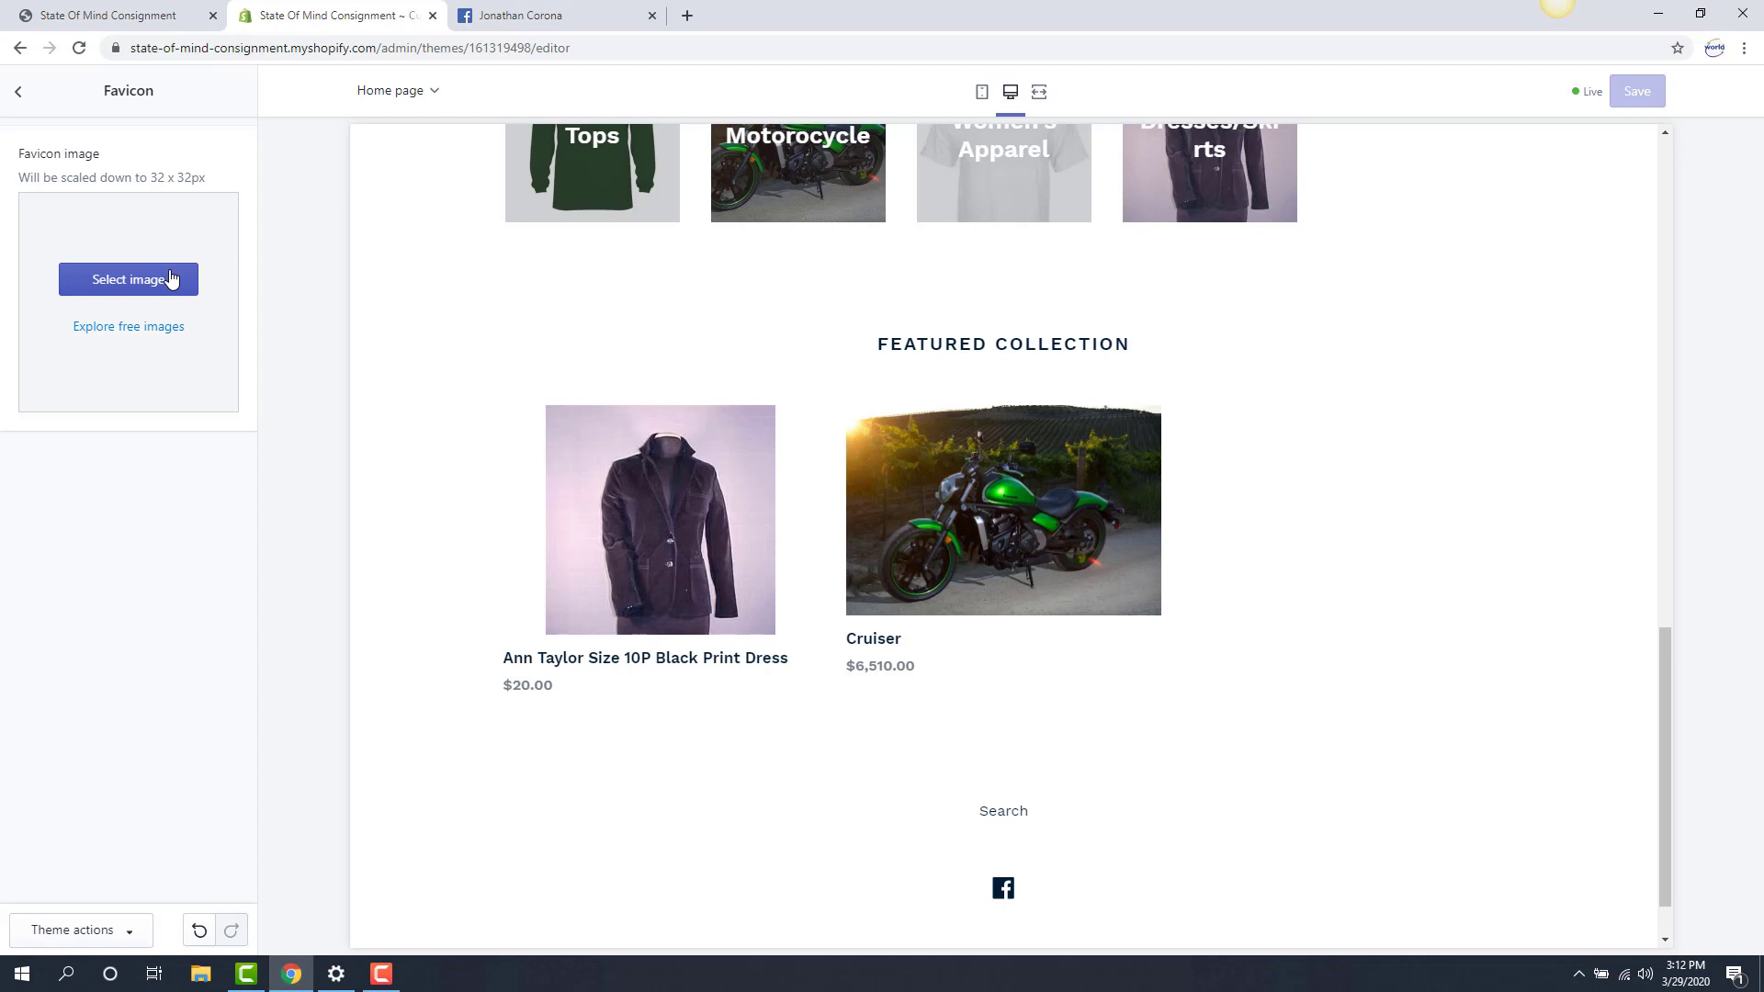
click(130, 283)
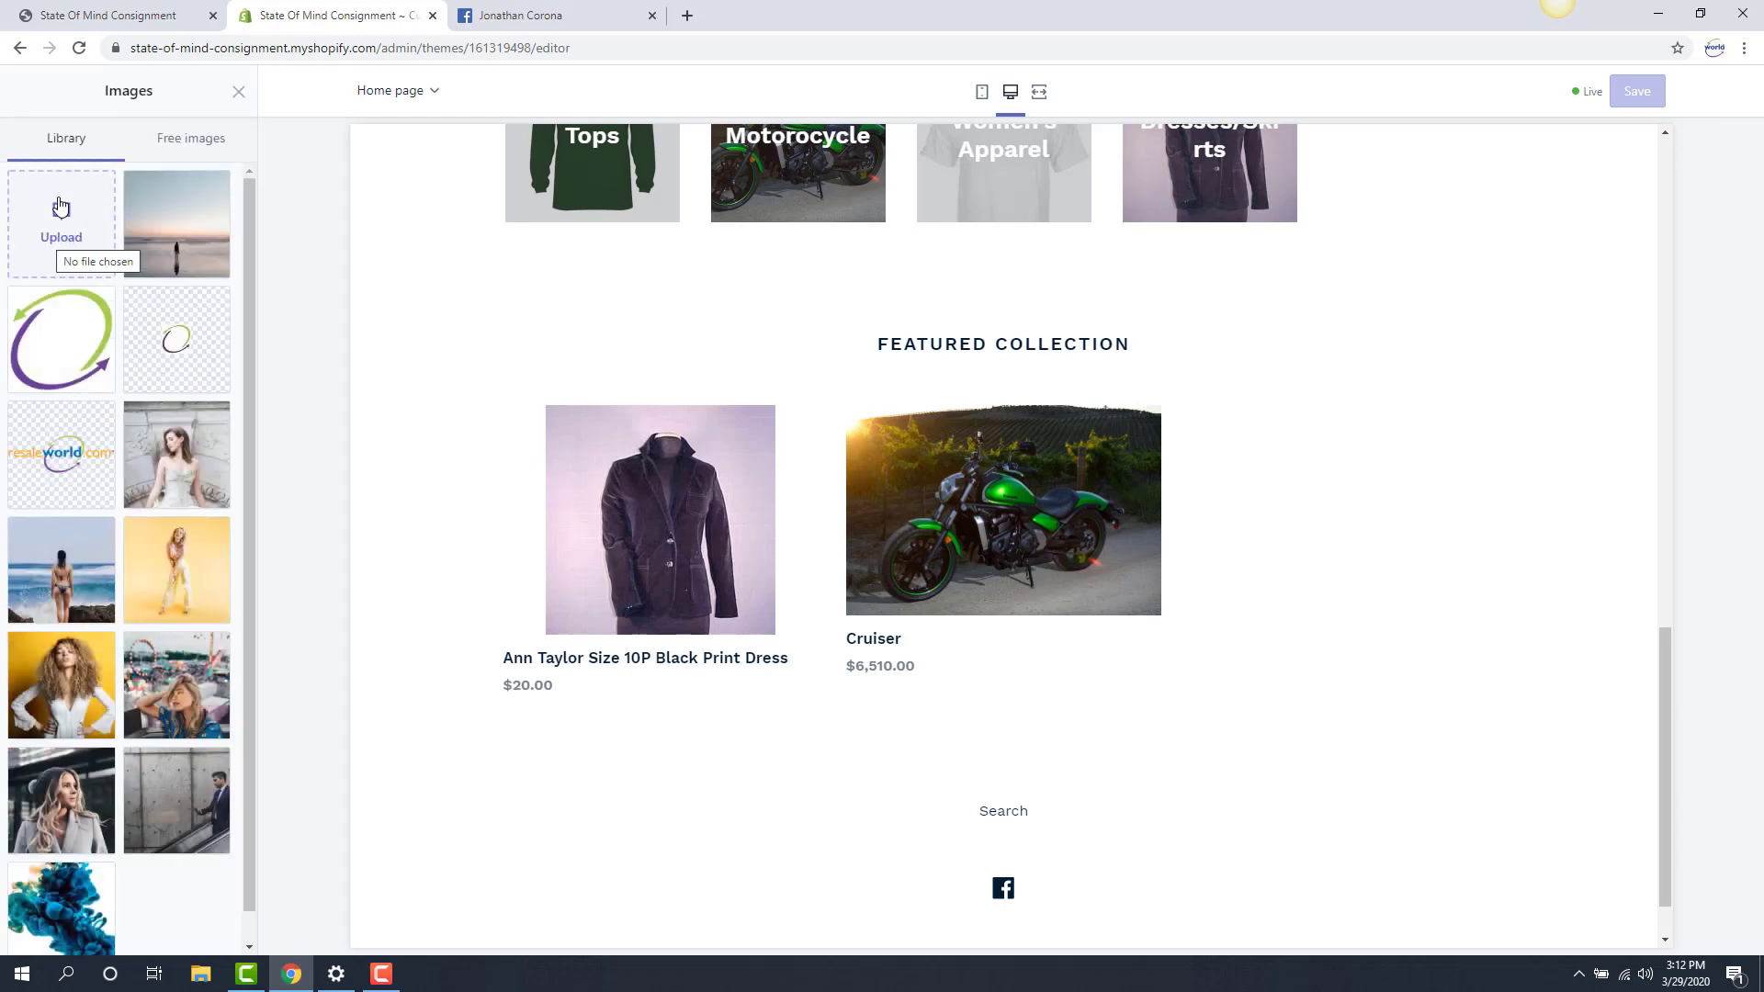
click(51, 228)
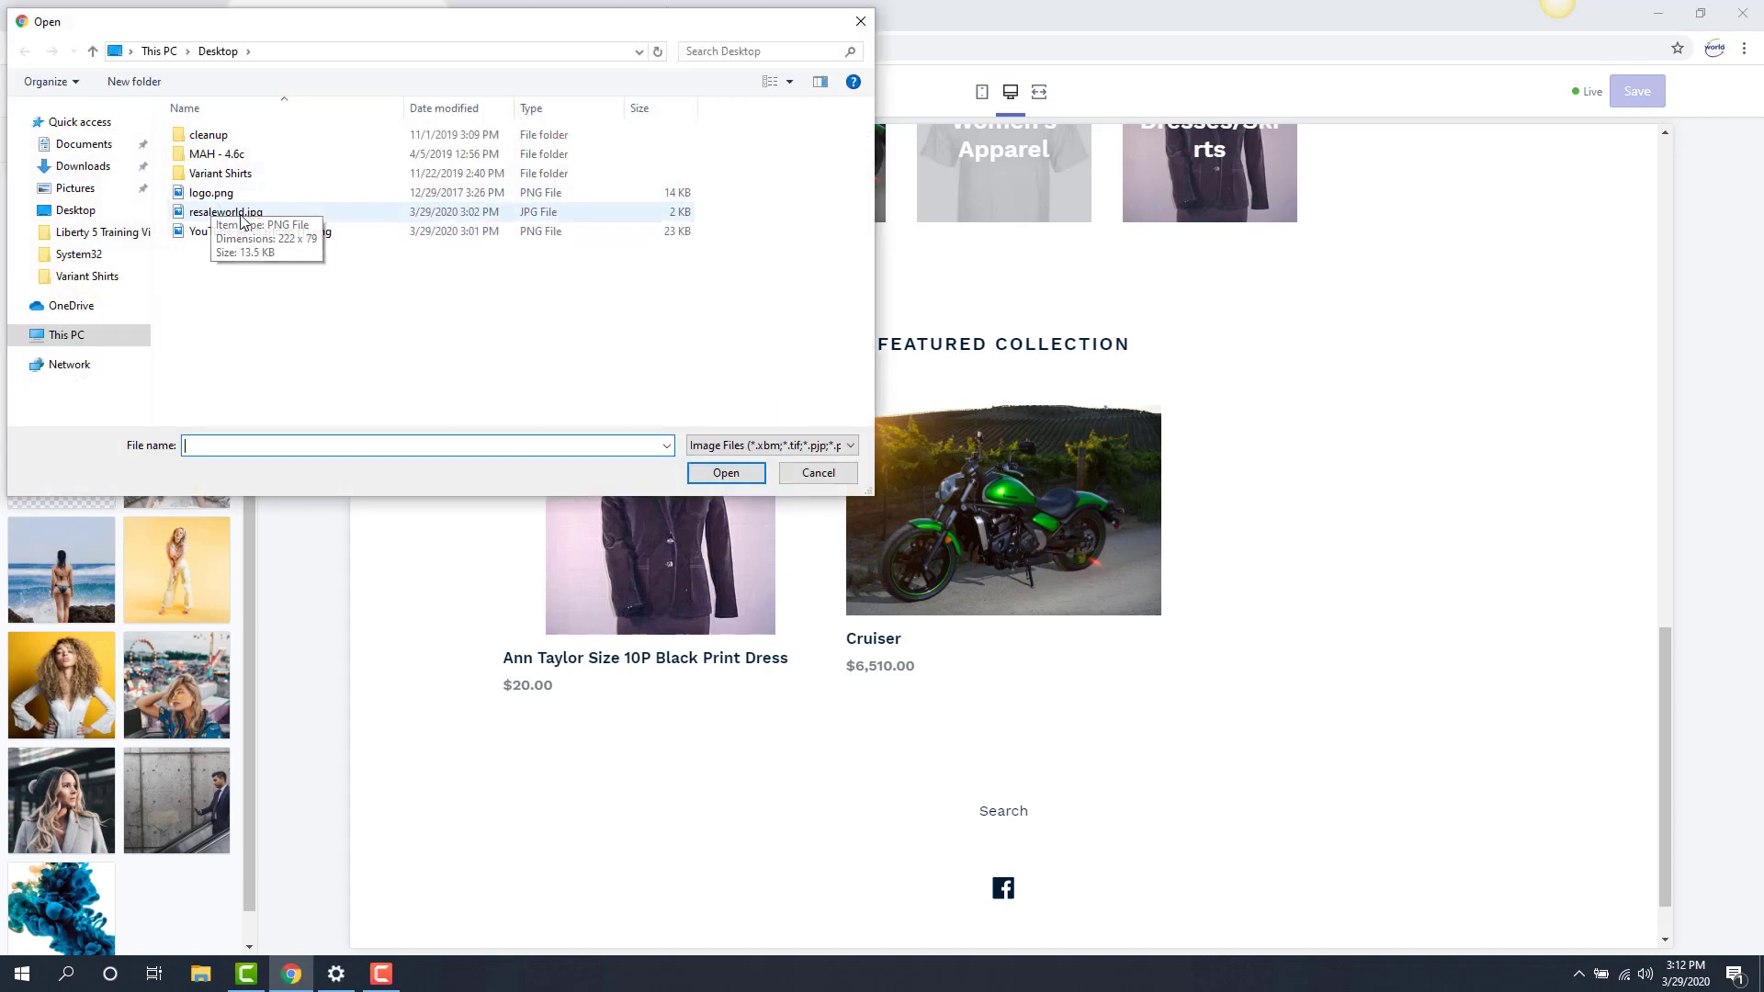
double_click(262, 237)
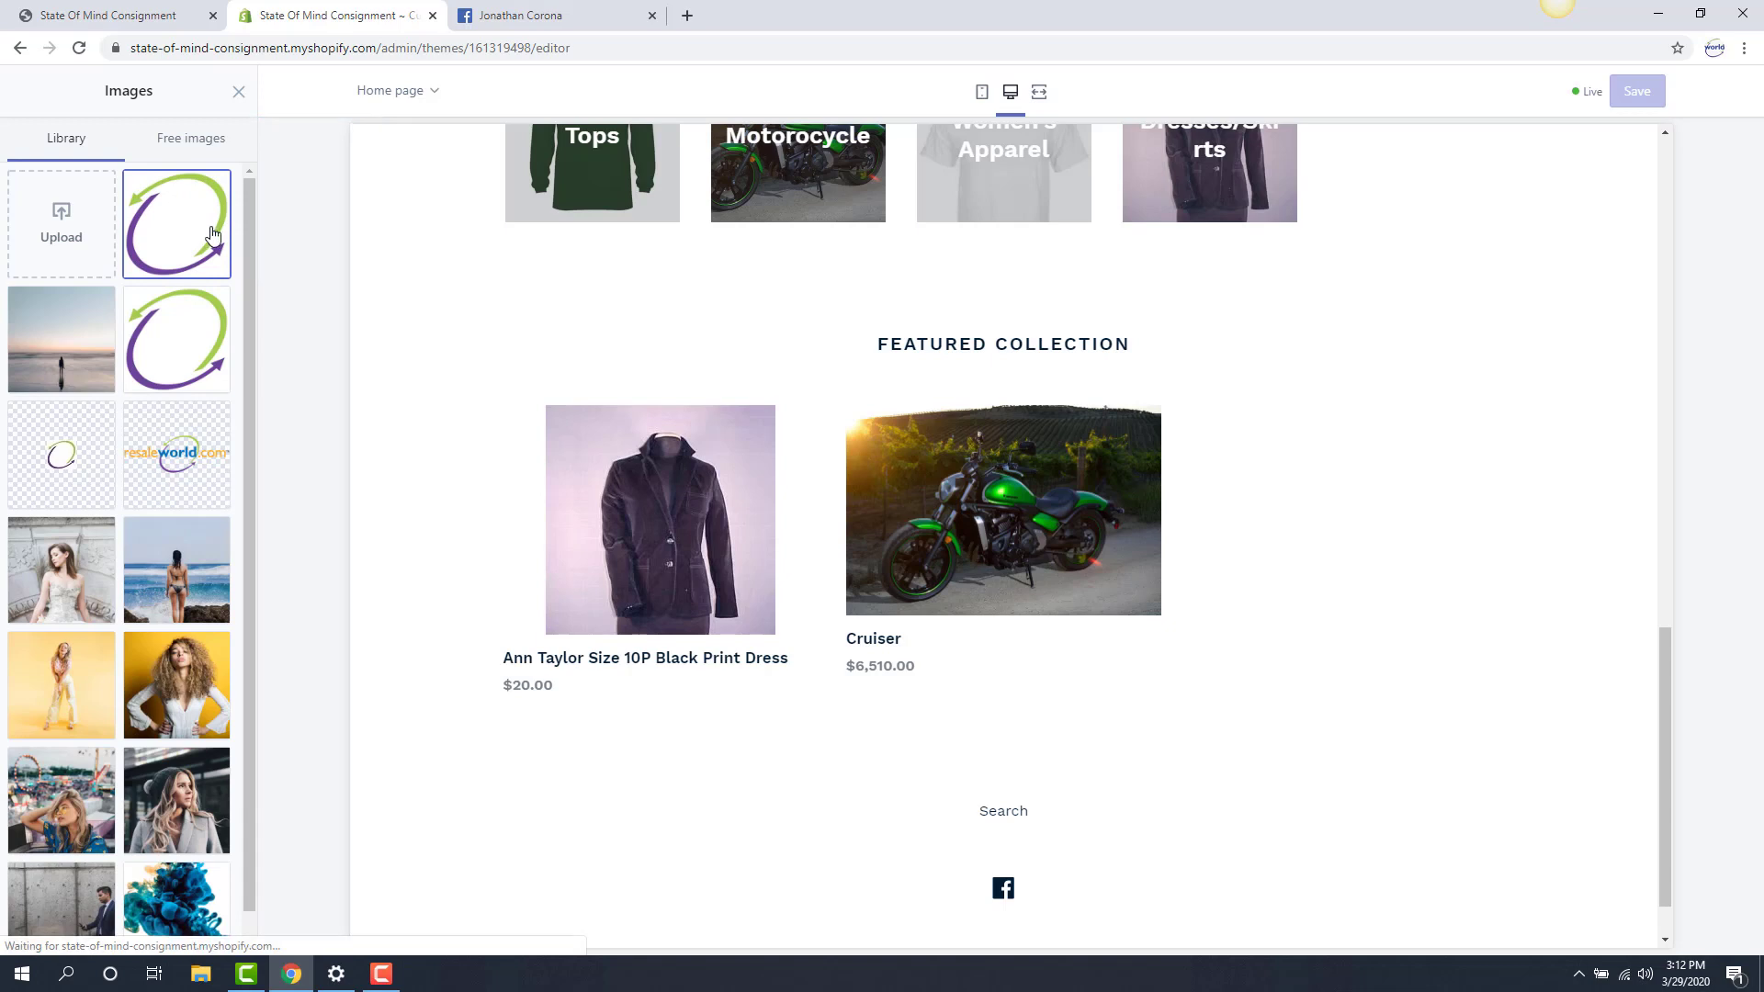
Set the newly uploaded green and purple ring logo as the favicon image and save the theme.
click(189, 229)
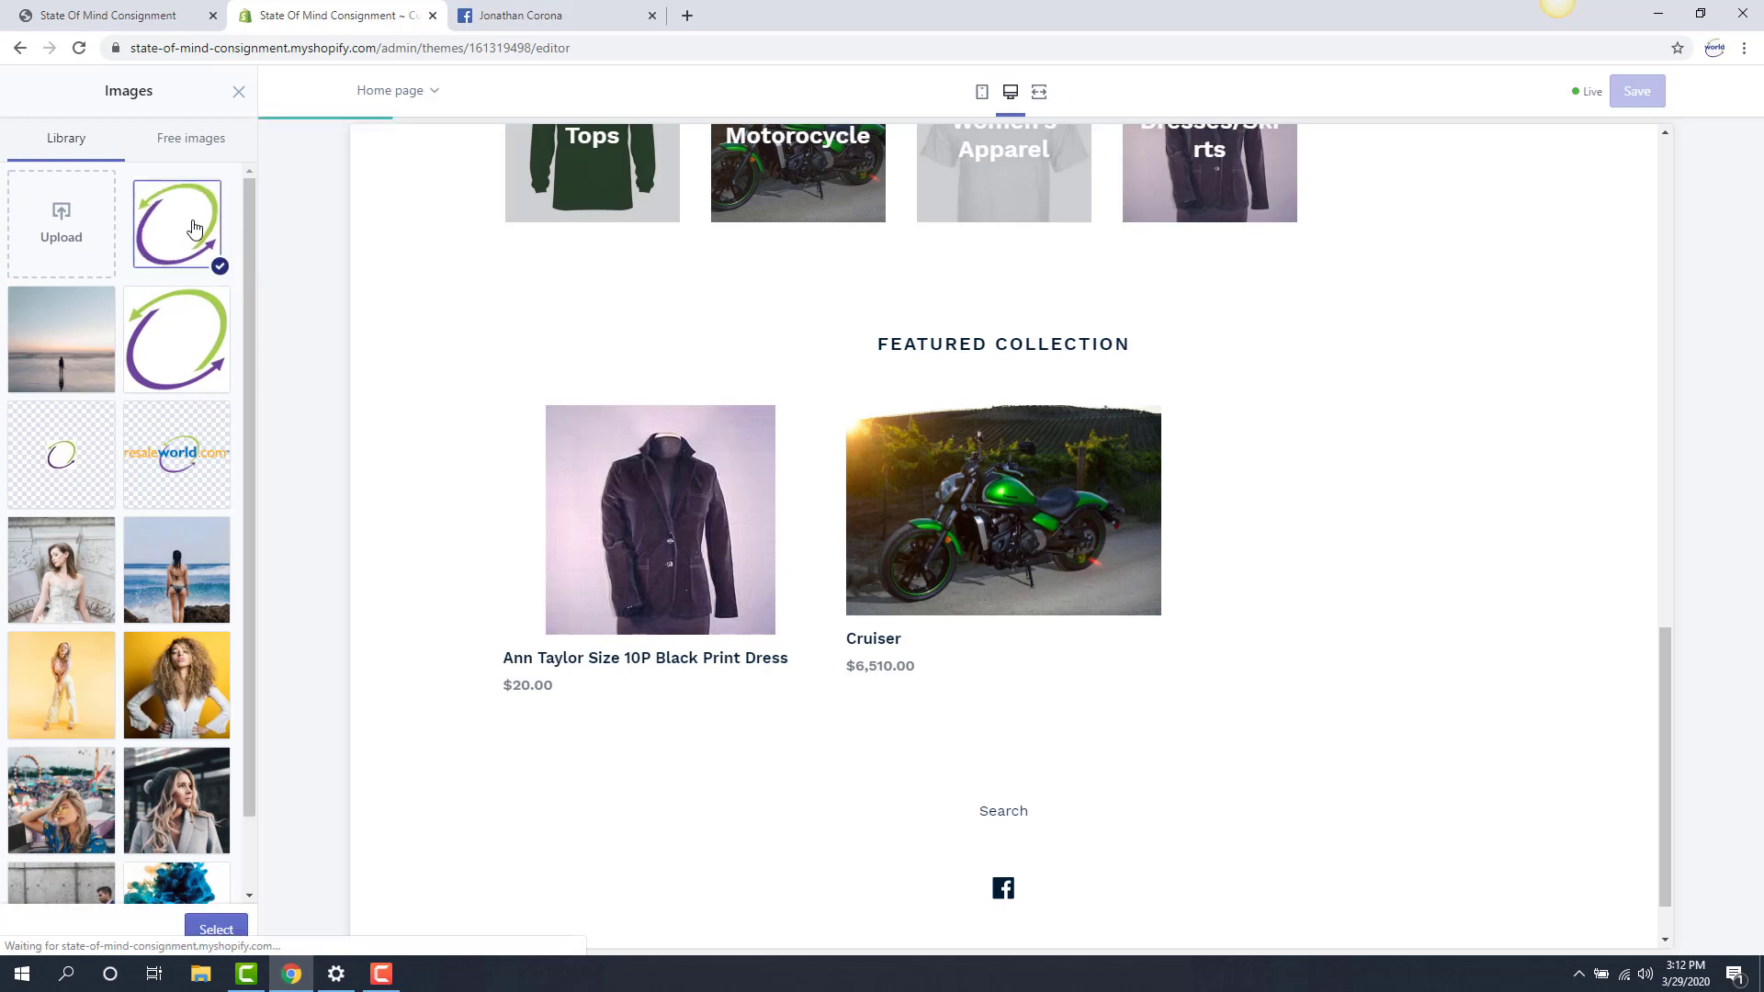
click(217, 930)
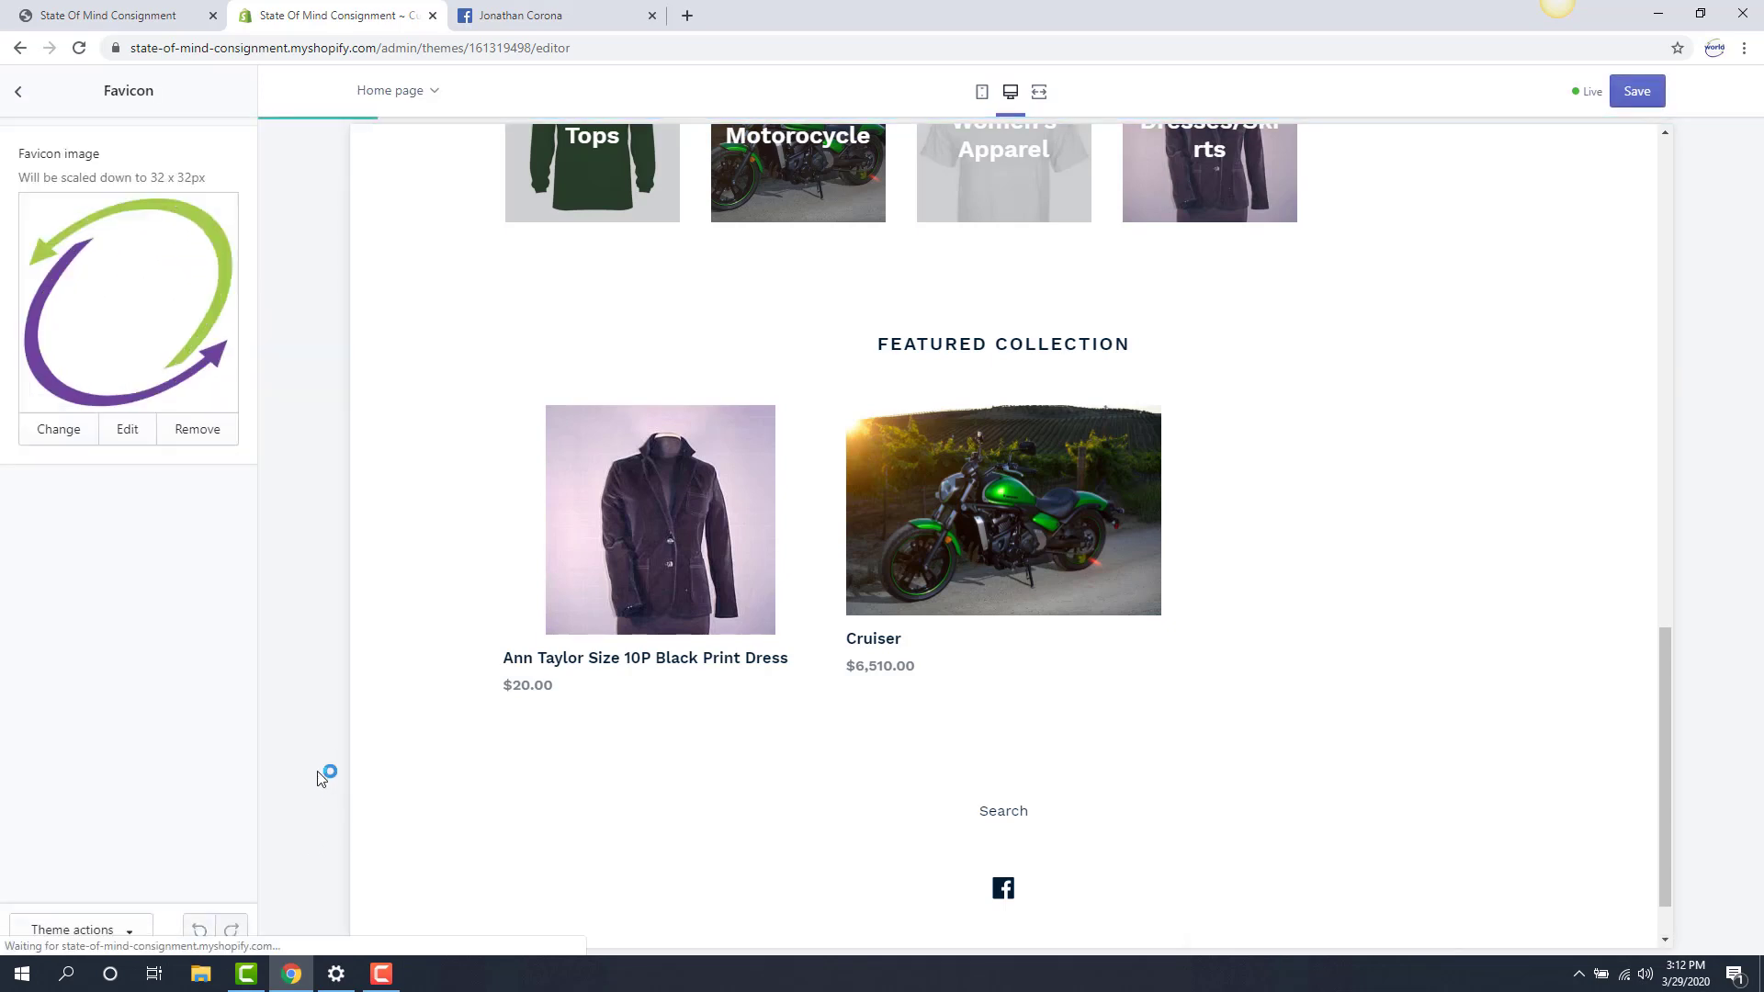
click(1639, 103)
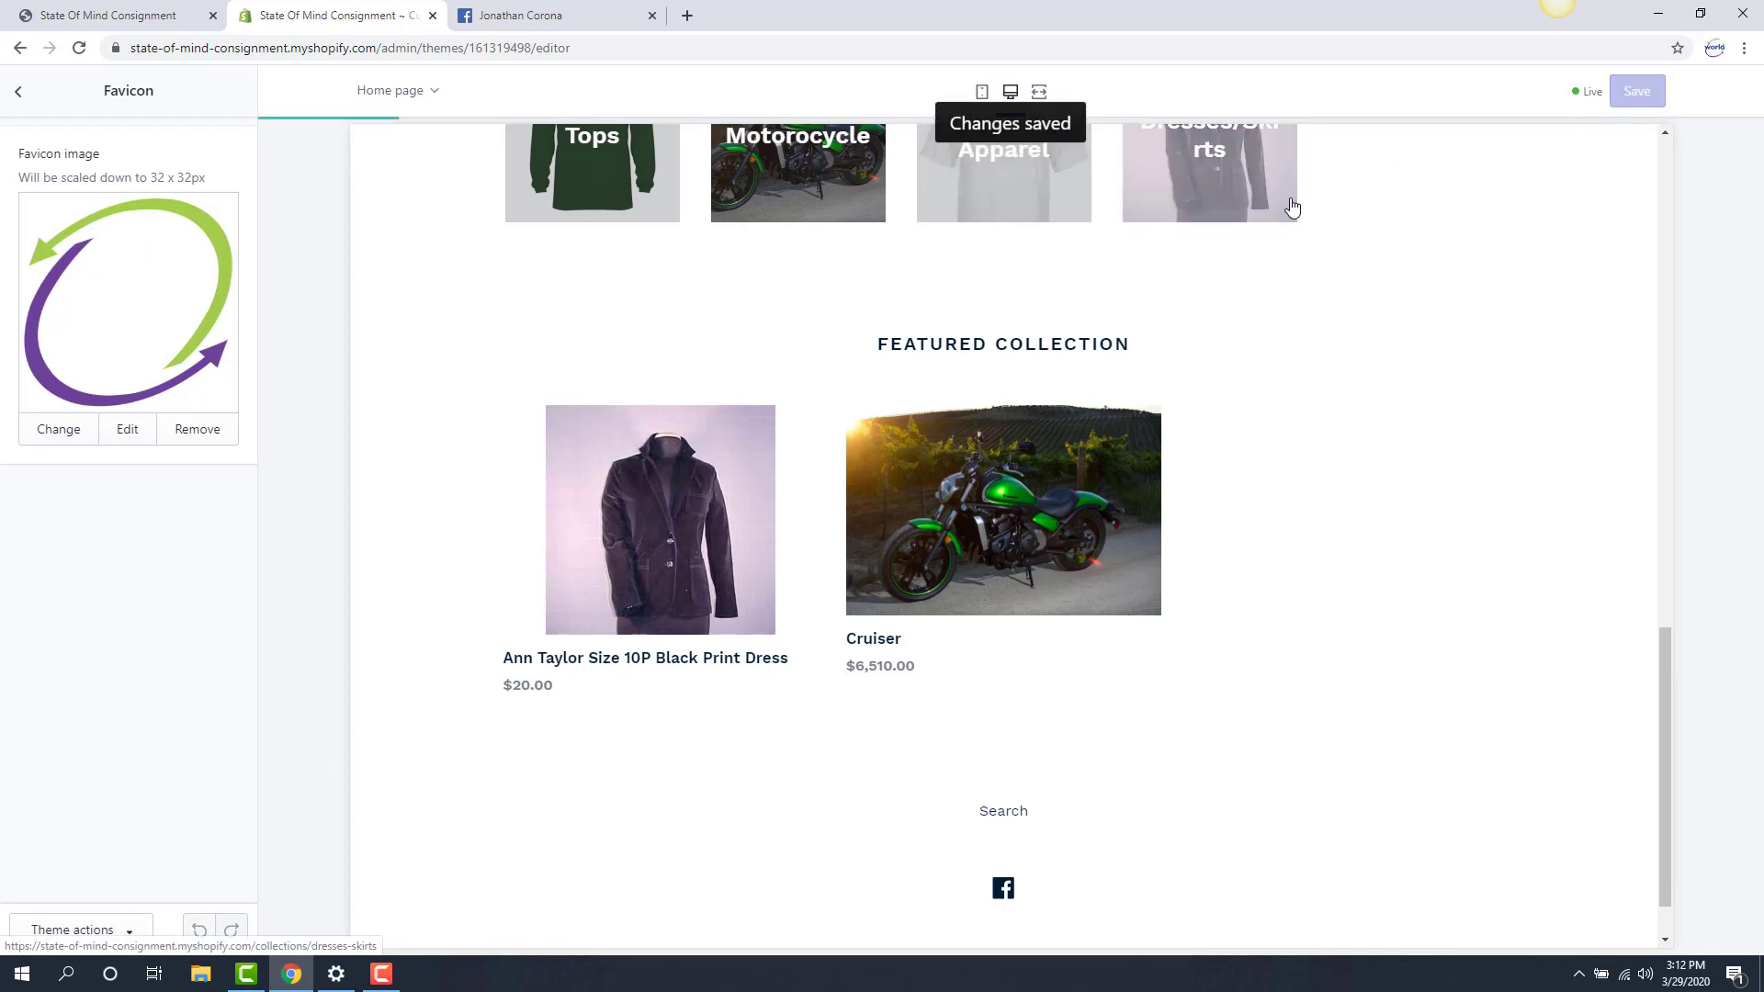
Reload the storefront preview to check its browser tab icon, and return to the theme editor.
click(129, 16)
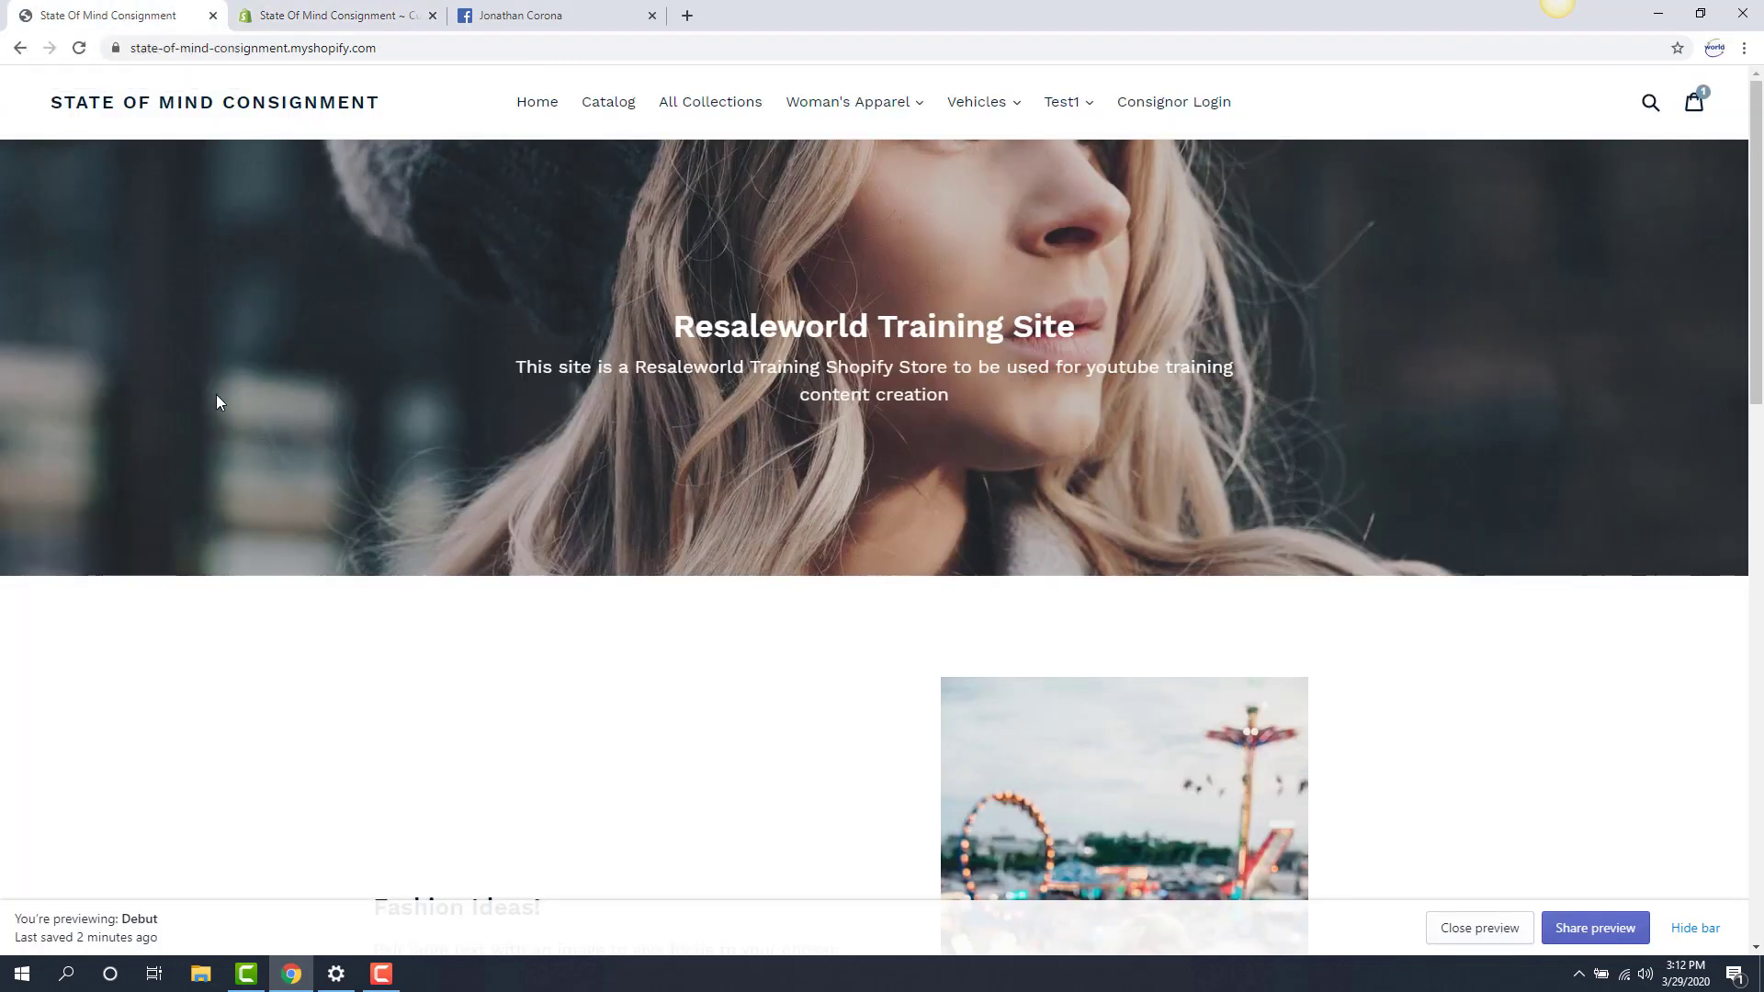
key(F5)
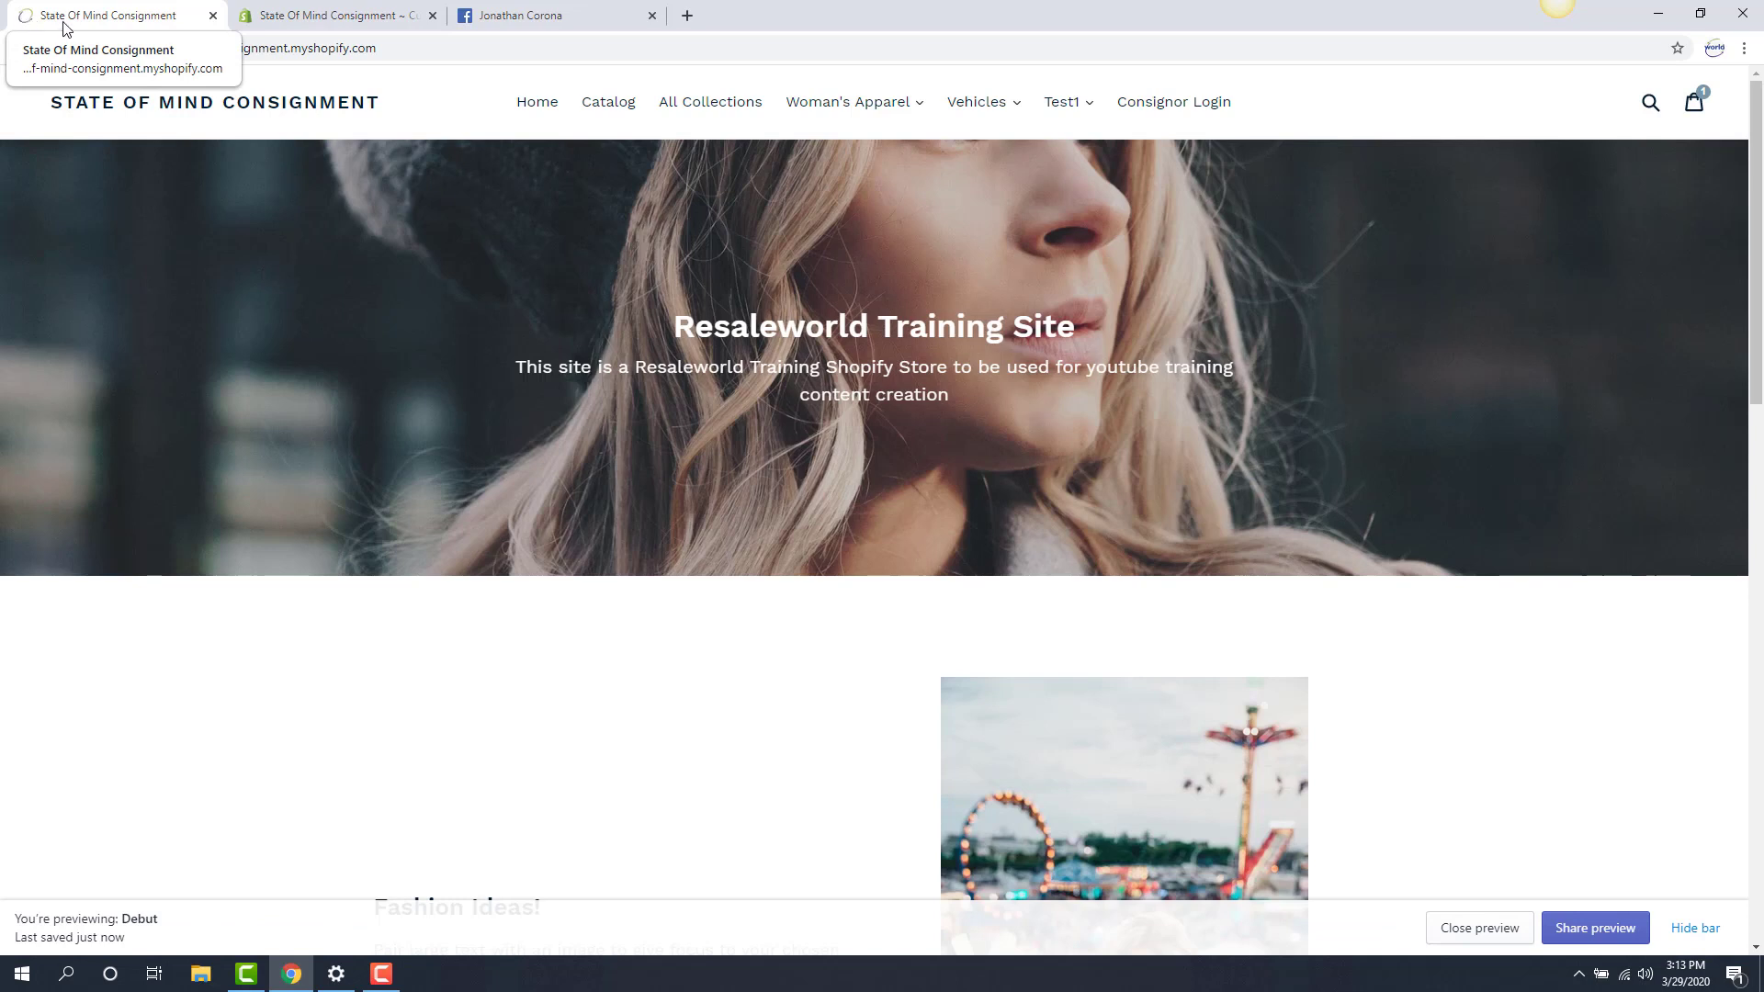
click(338, 17)
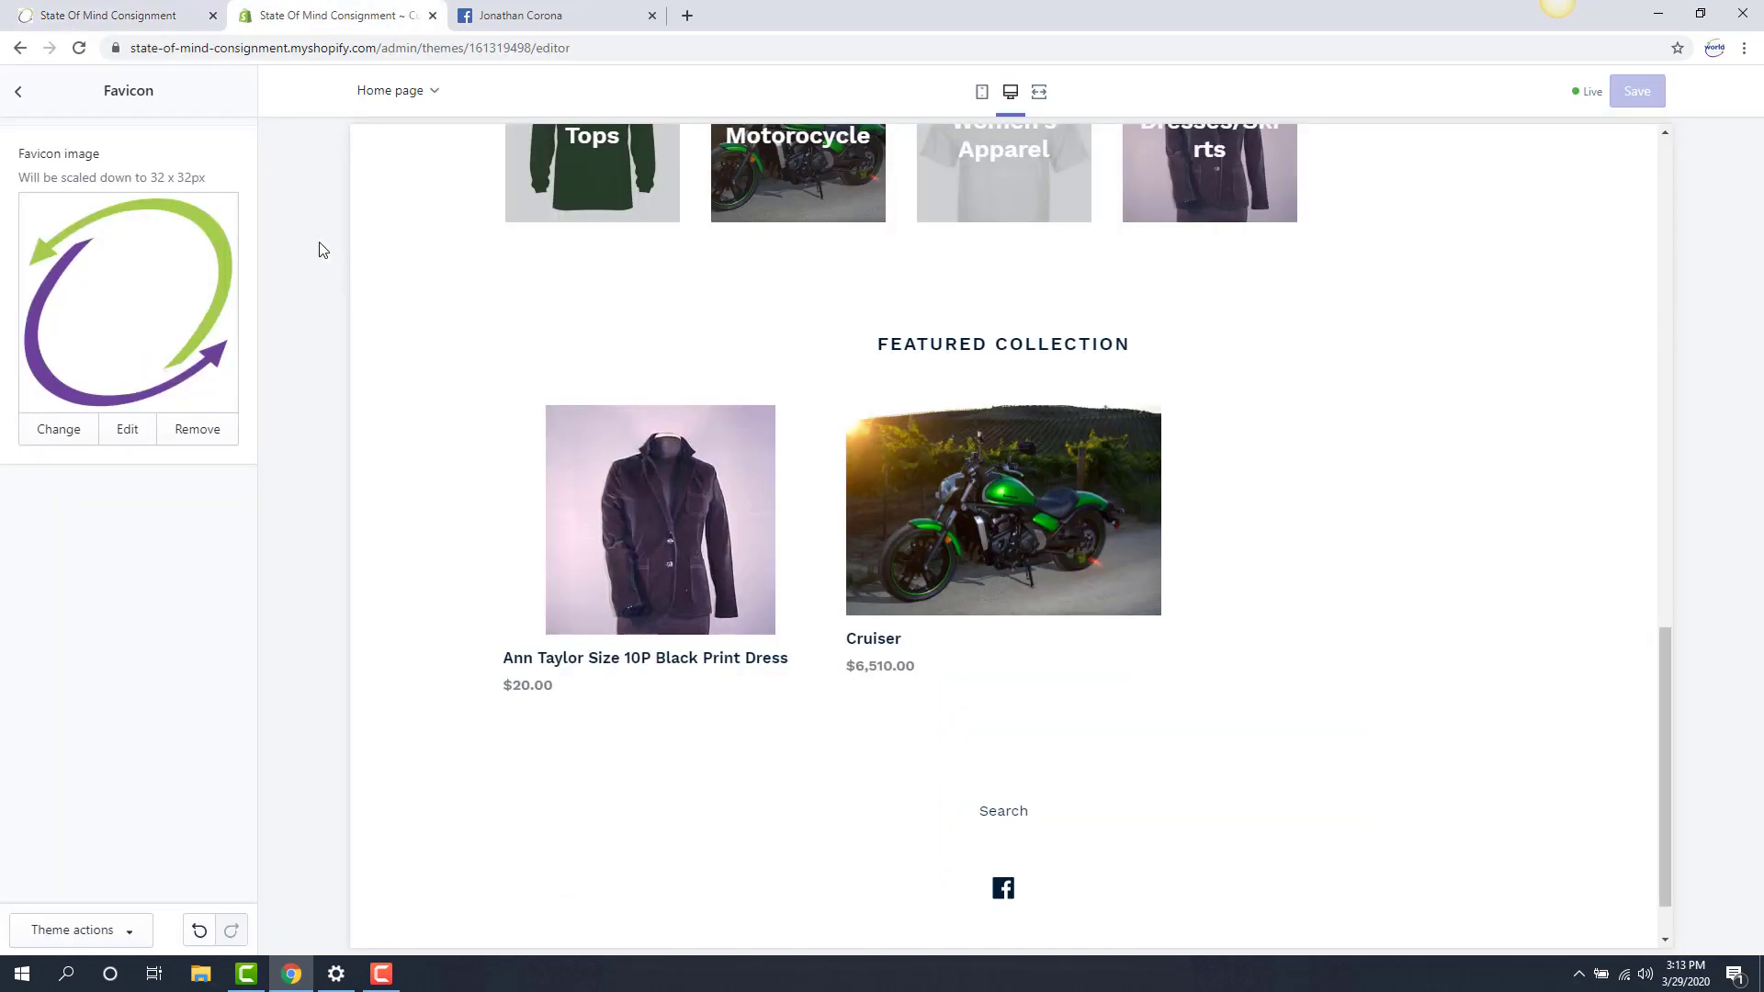
In the checkout settings, set the banner background image to the library photo of the full-length woman on a yellow background.
click(17, 92)
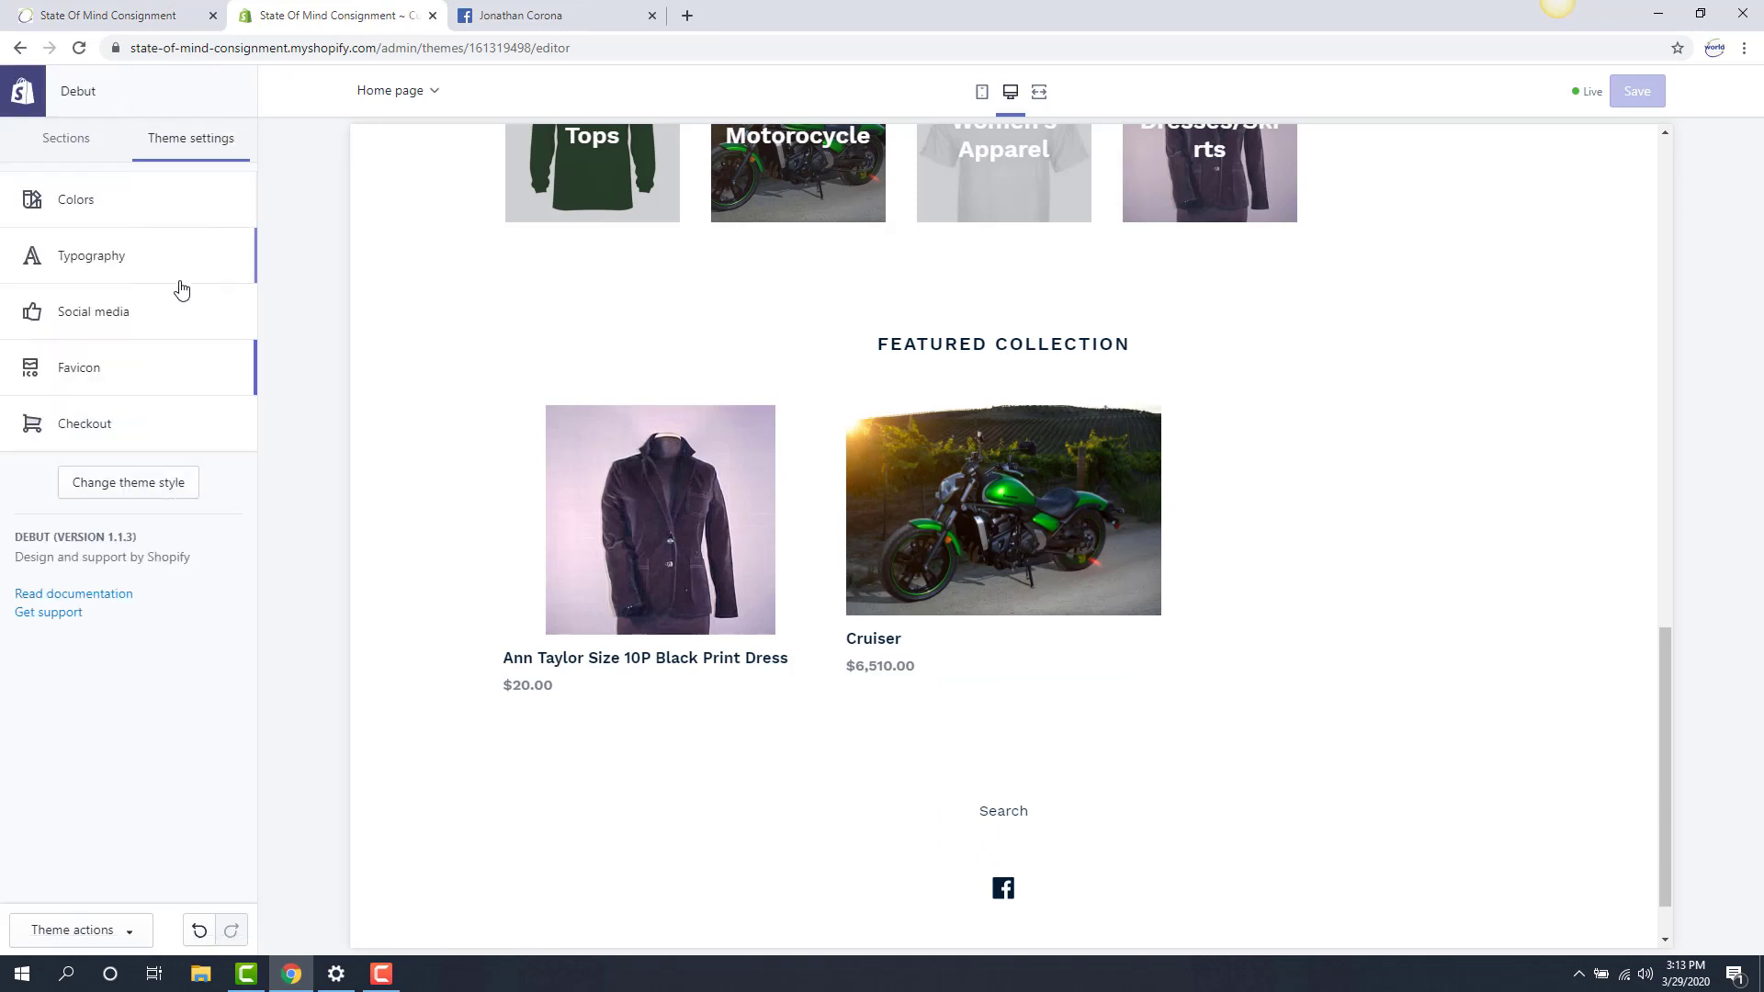
click(110, 430)
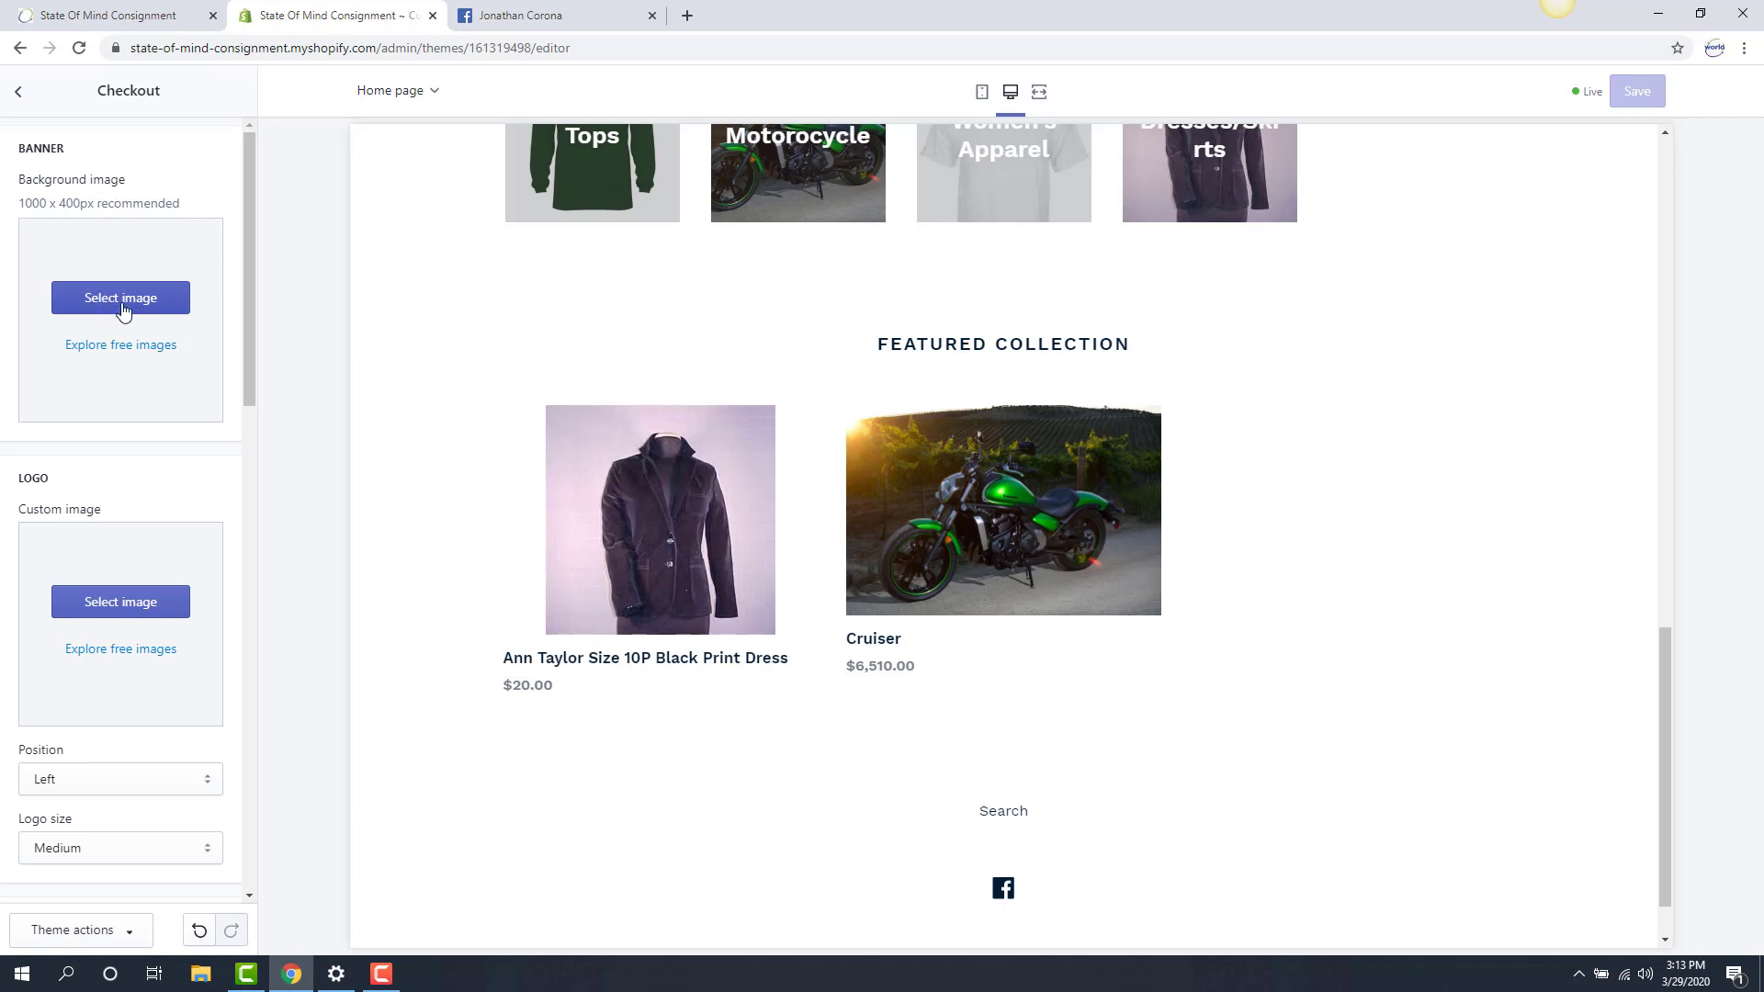
click(121, 303)
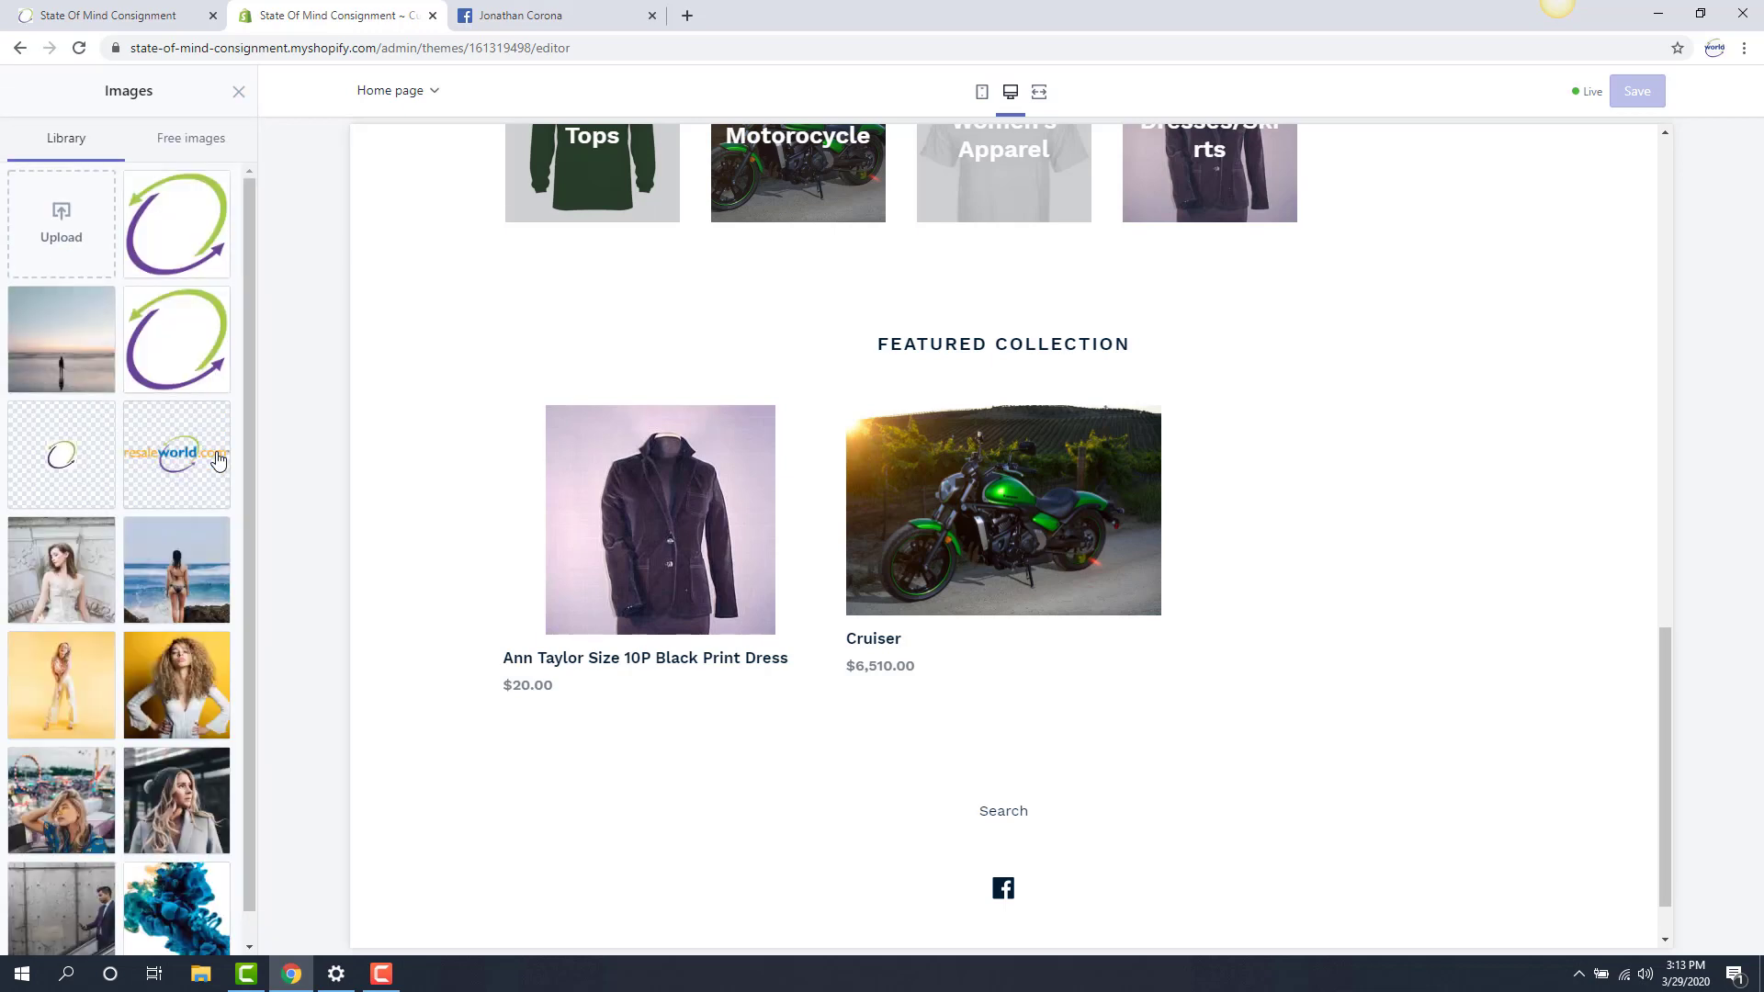
scroll(234, 459, down, 1)
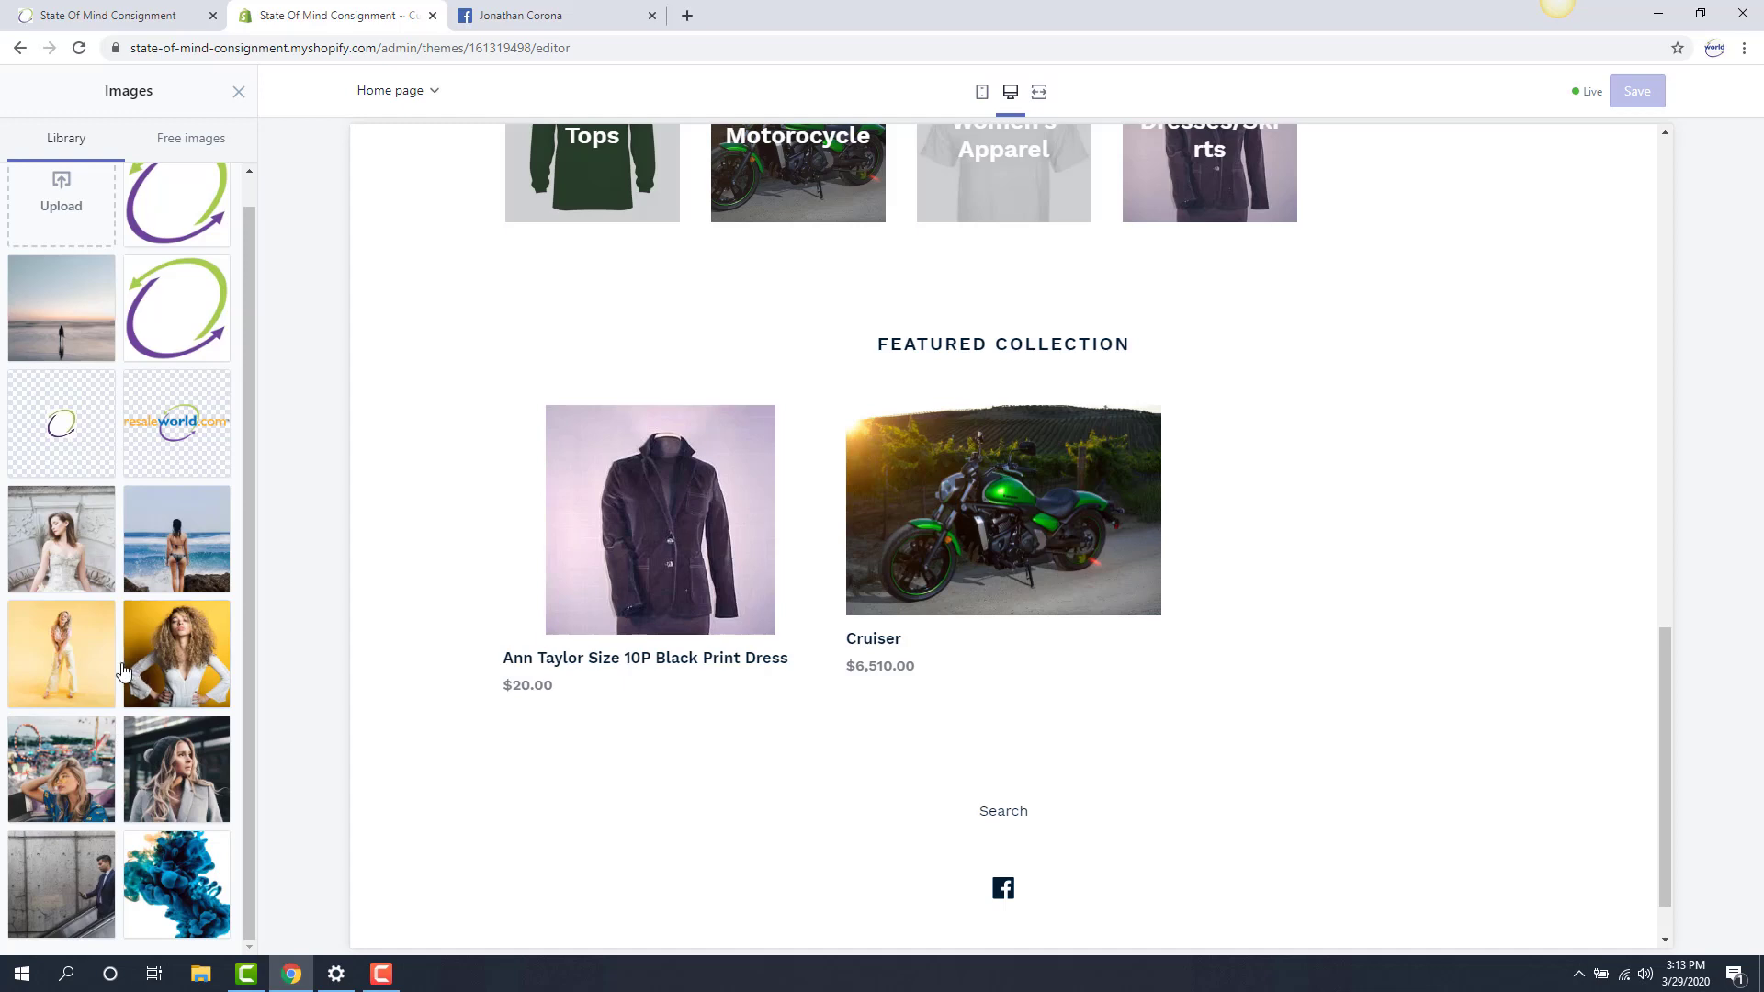
click(55, 664)
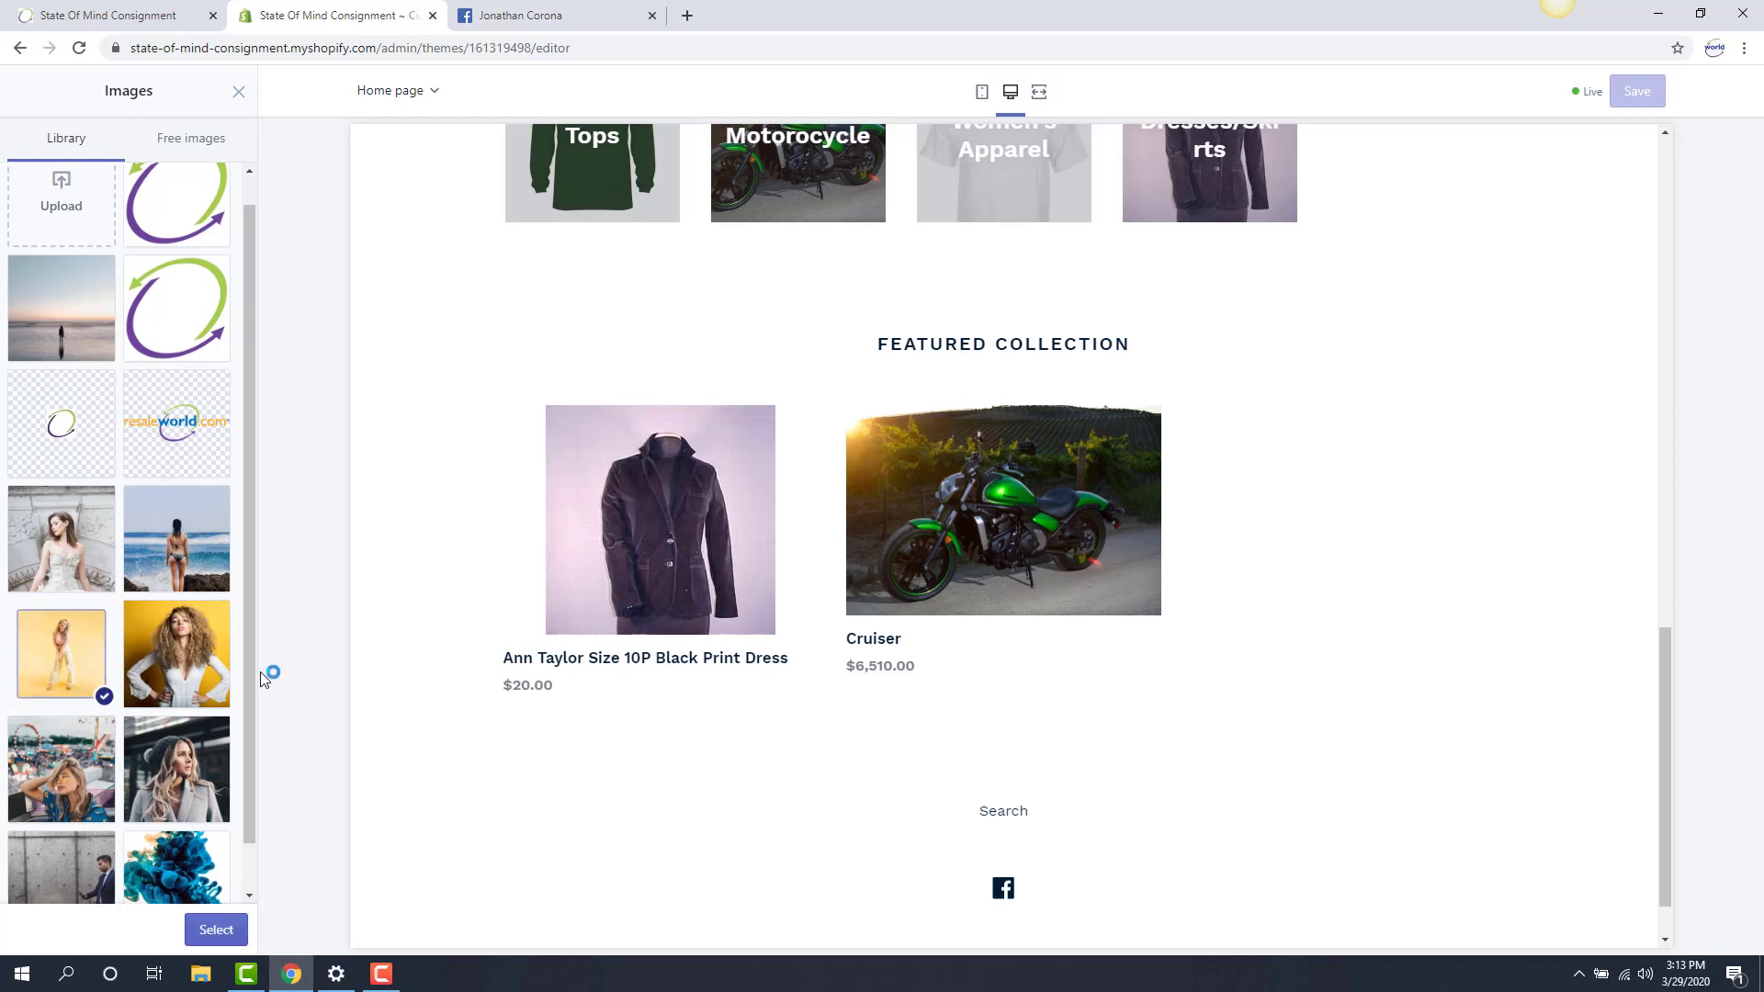
click(223, 928)
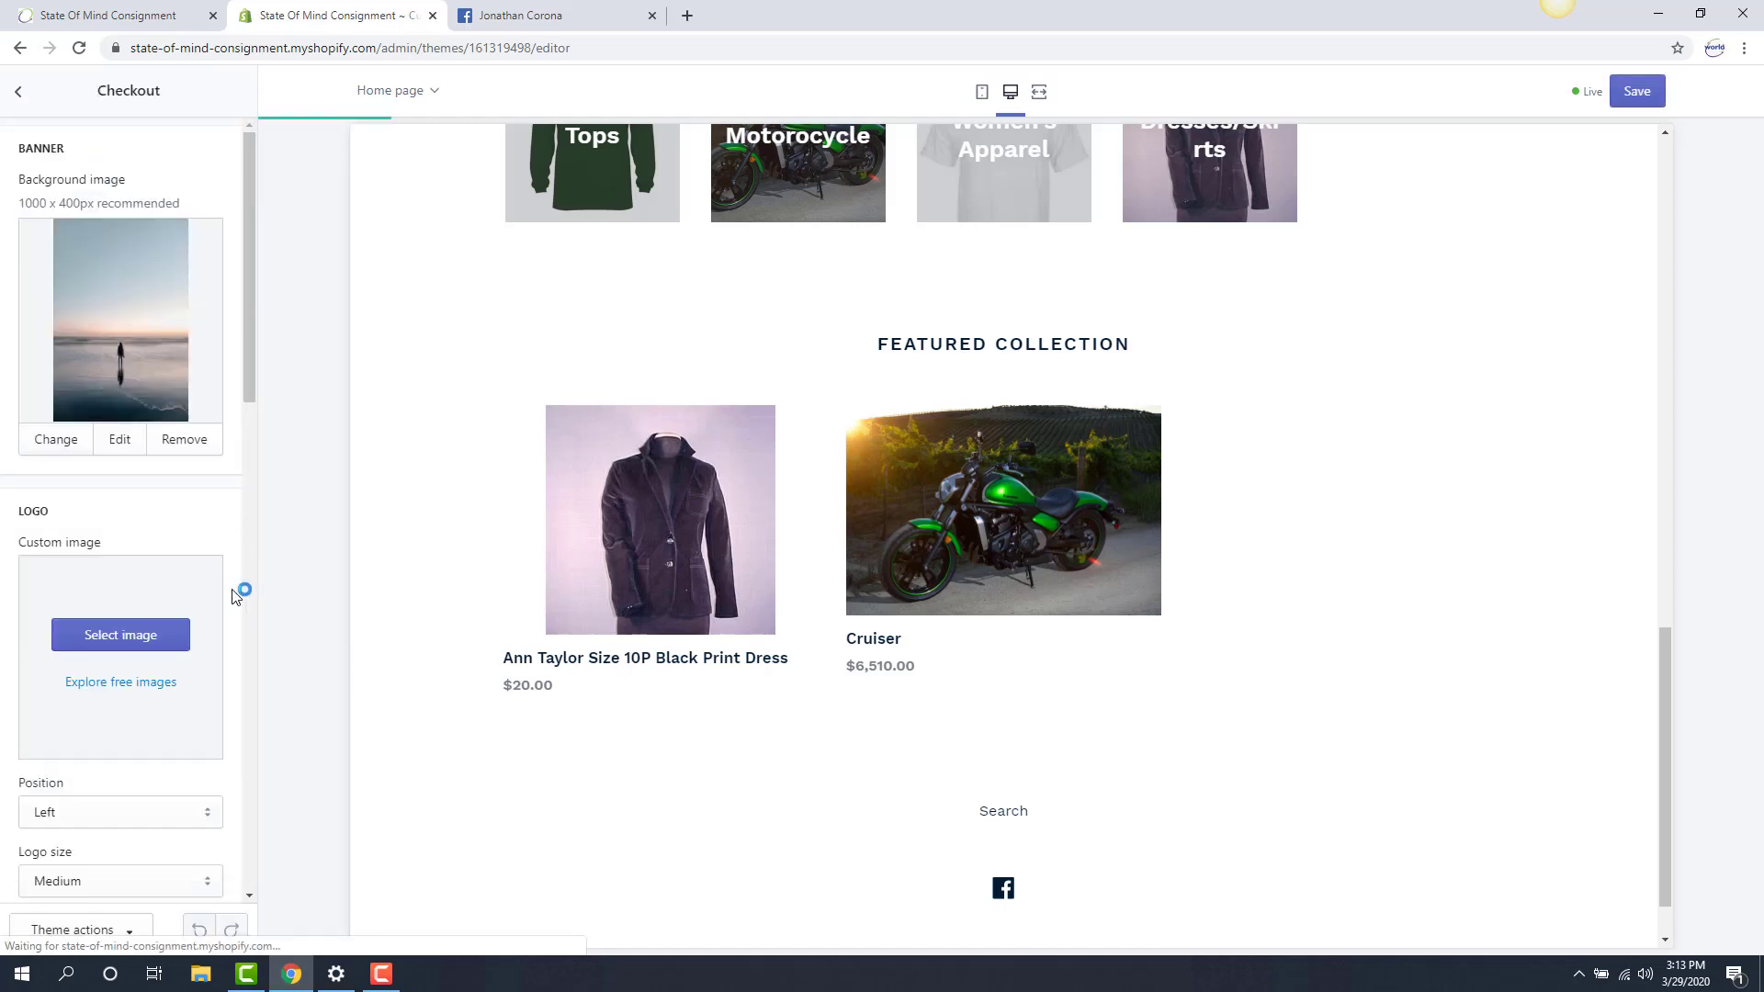
Examine the remaining checkout settings for logo, main content area, order summary, typography and colors.
scroll(111, 459, down, 1)
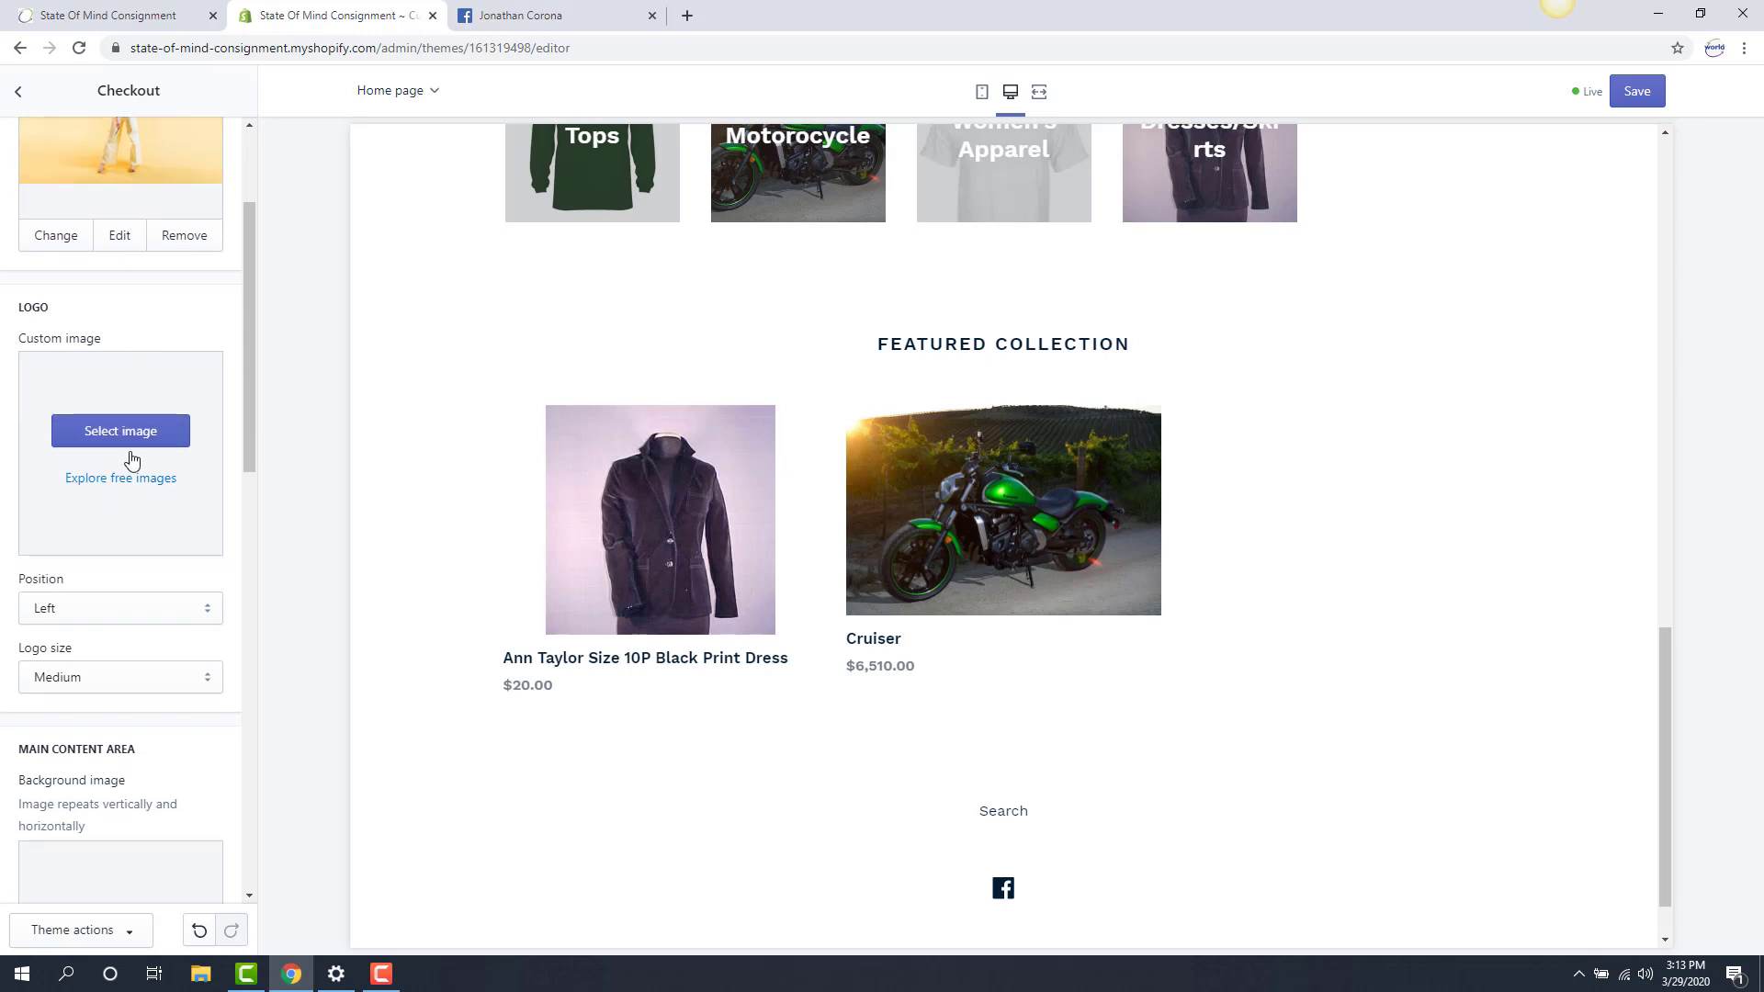
scroll(101, 514, down, 4)
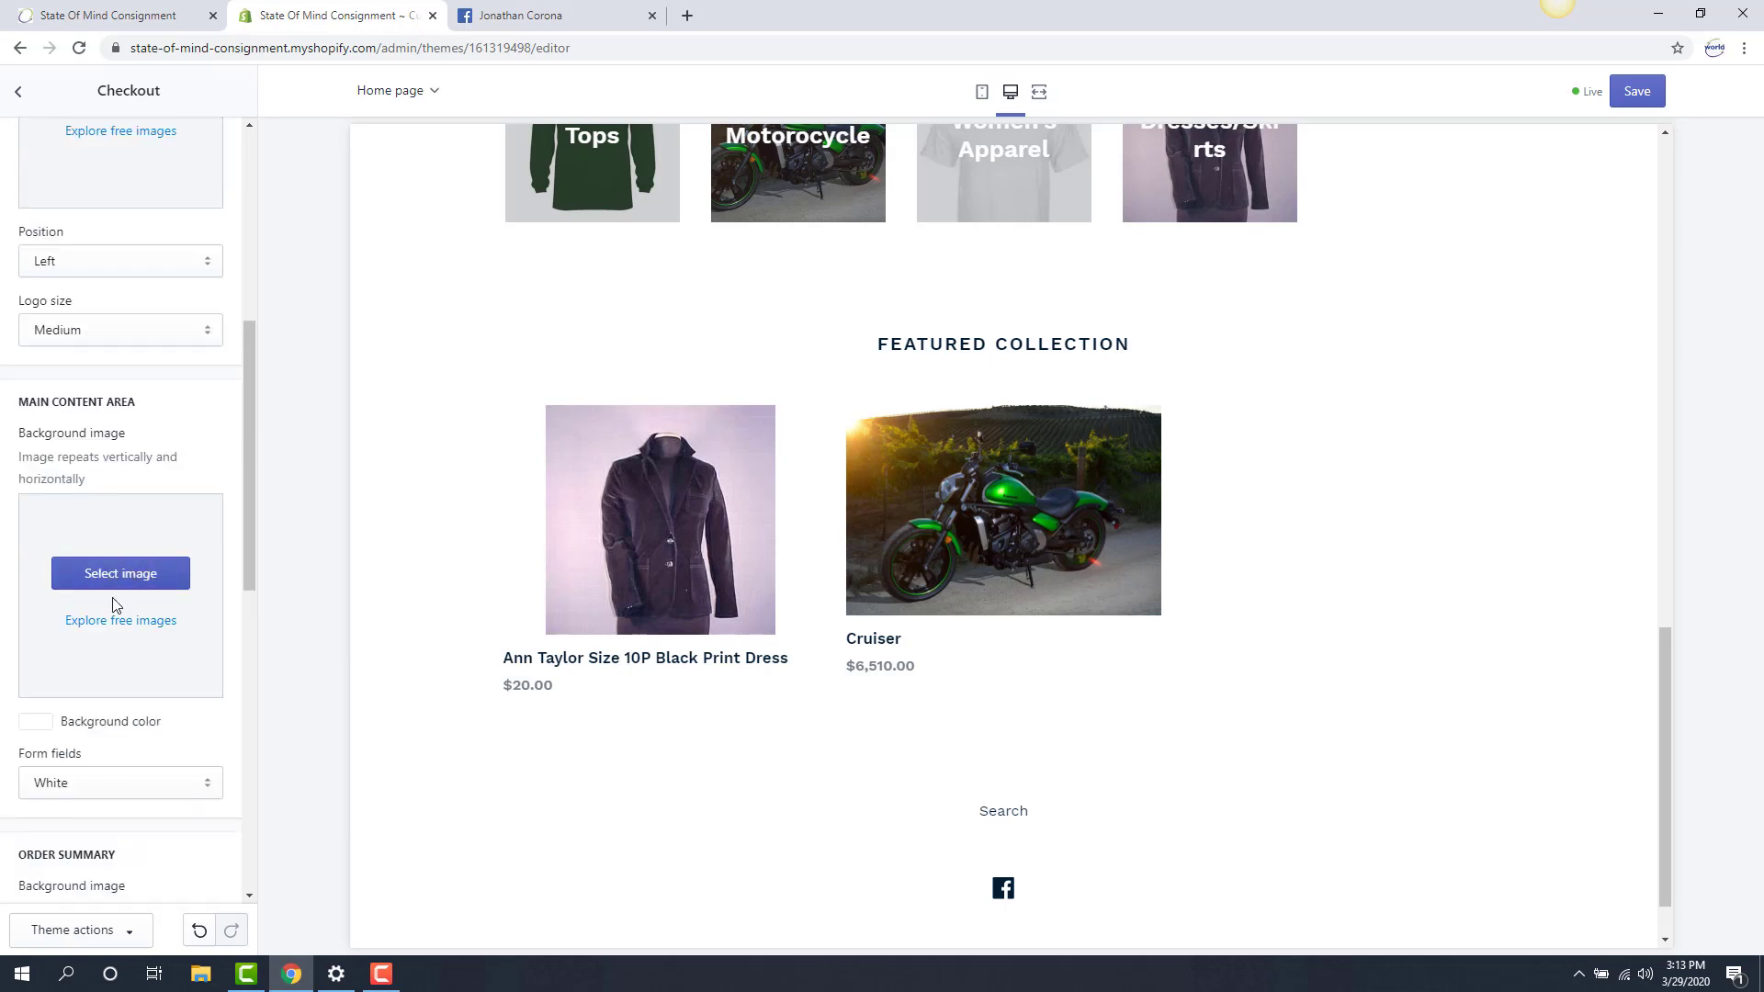
scroll(133, 590, down, 6)
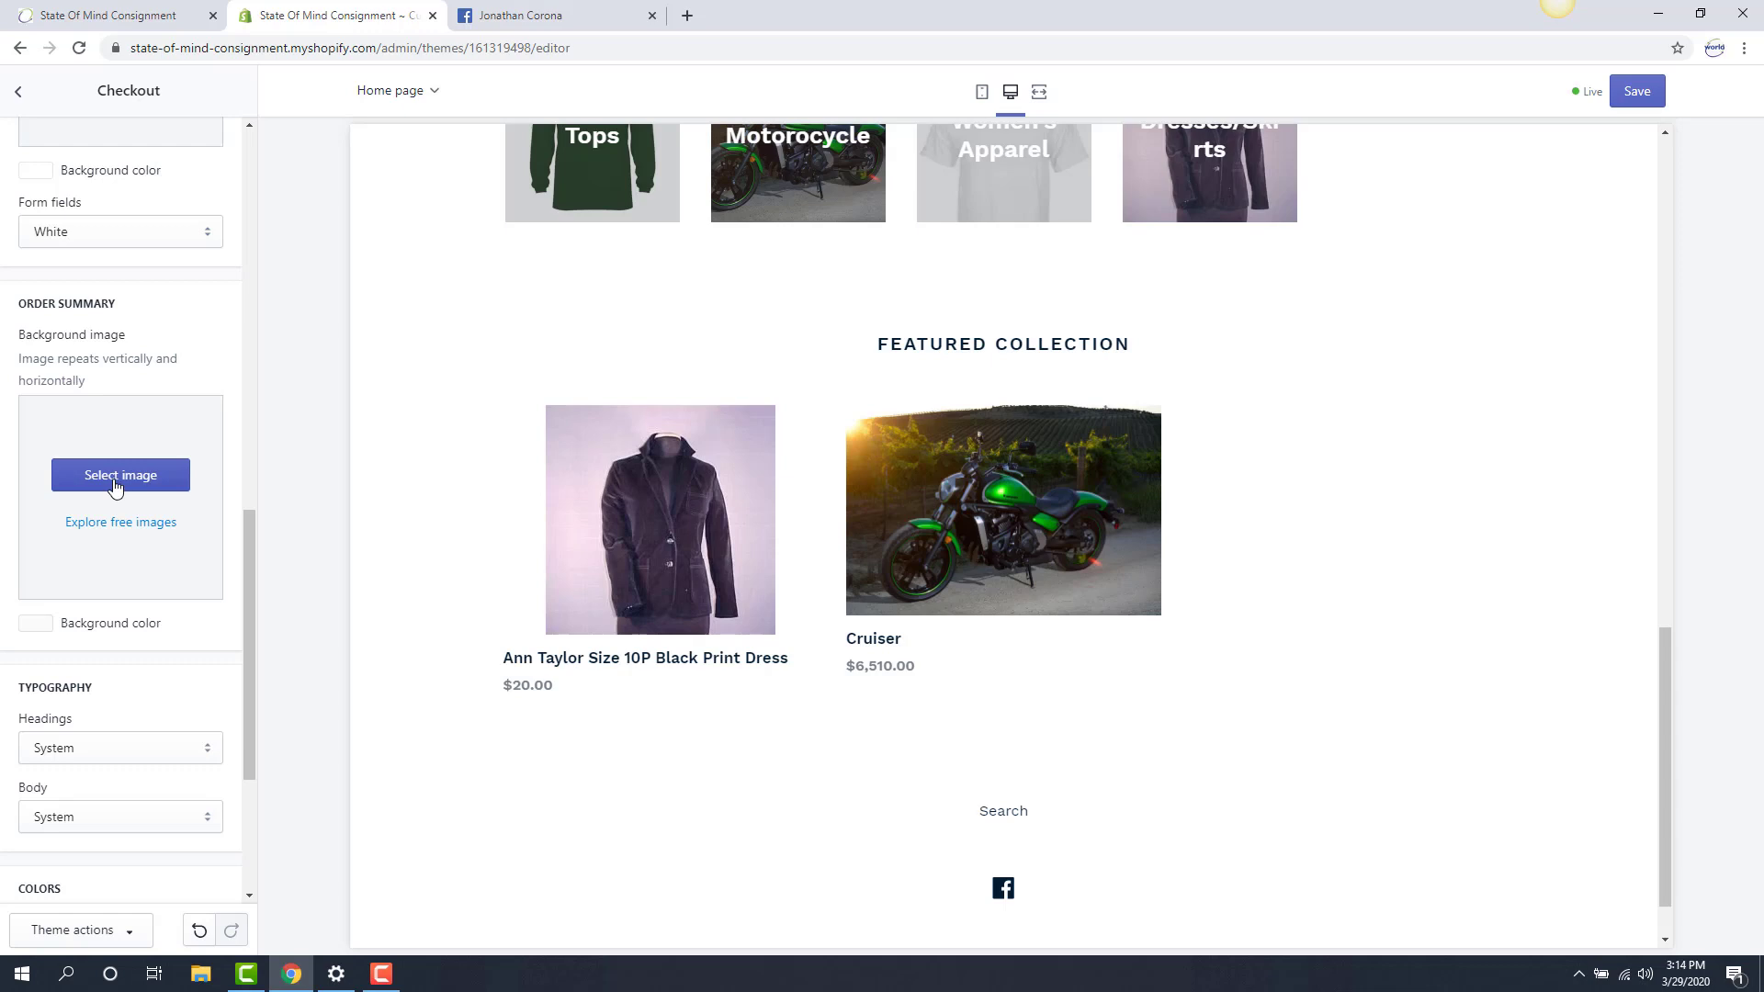
scroll(126, 512, down, 3)
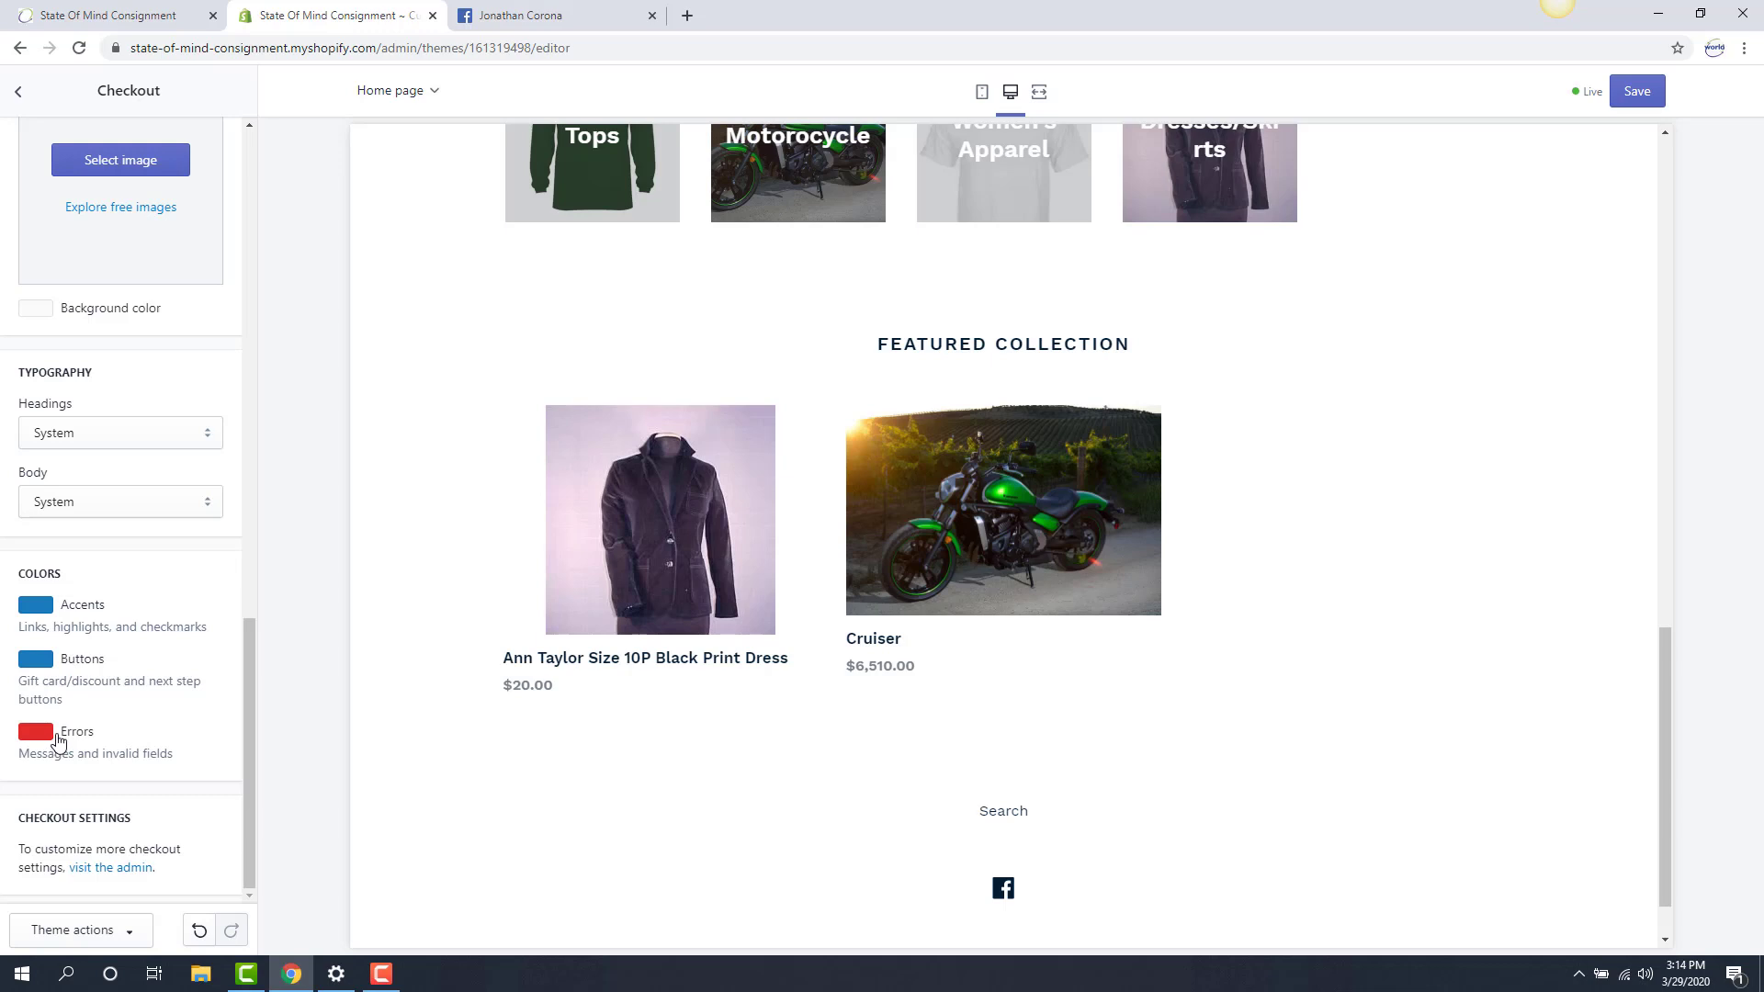
scroll(82, 733, up, 10)
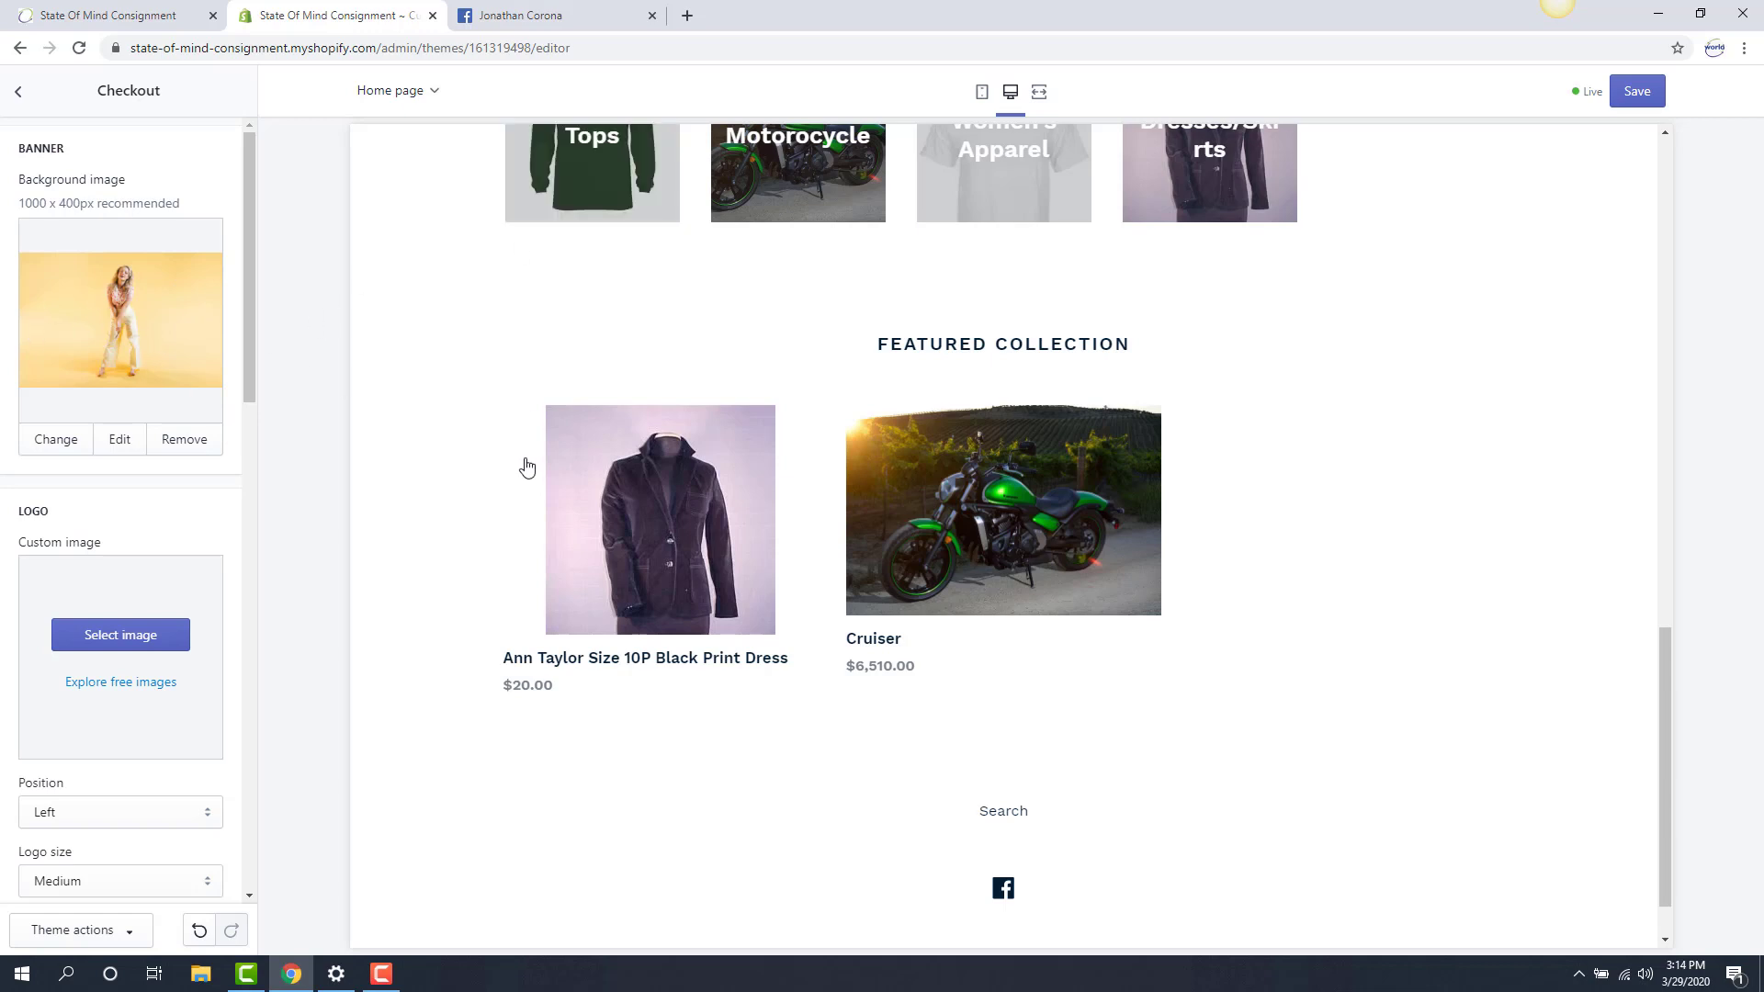
Save the checkout banner change and open the Tops collection page in the preview.
scroll(524, 465, up, 2)
click(579, 340)
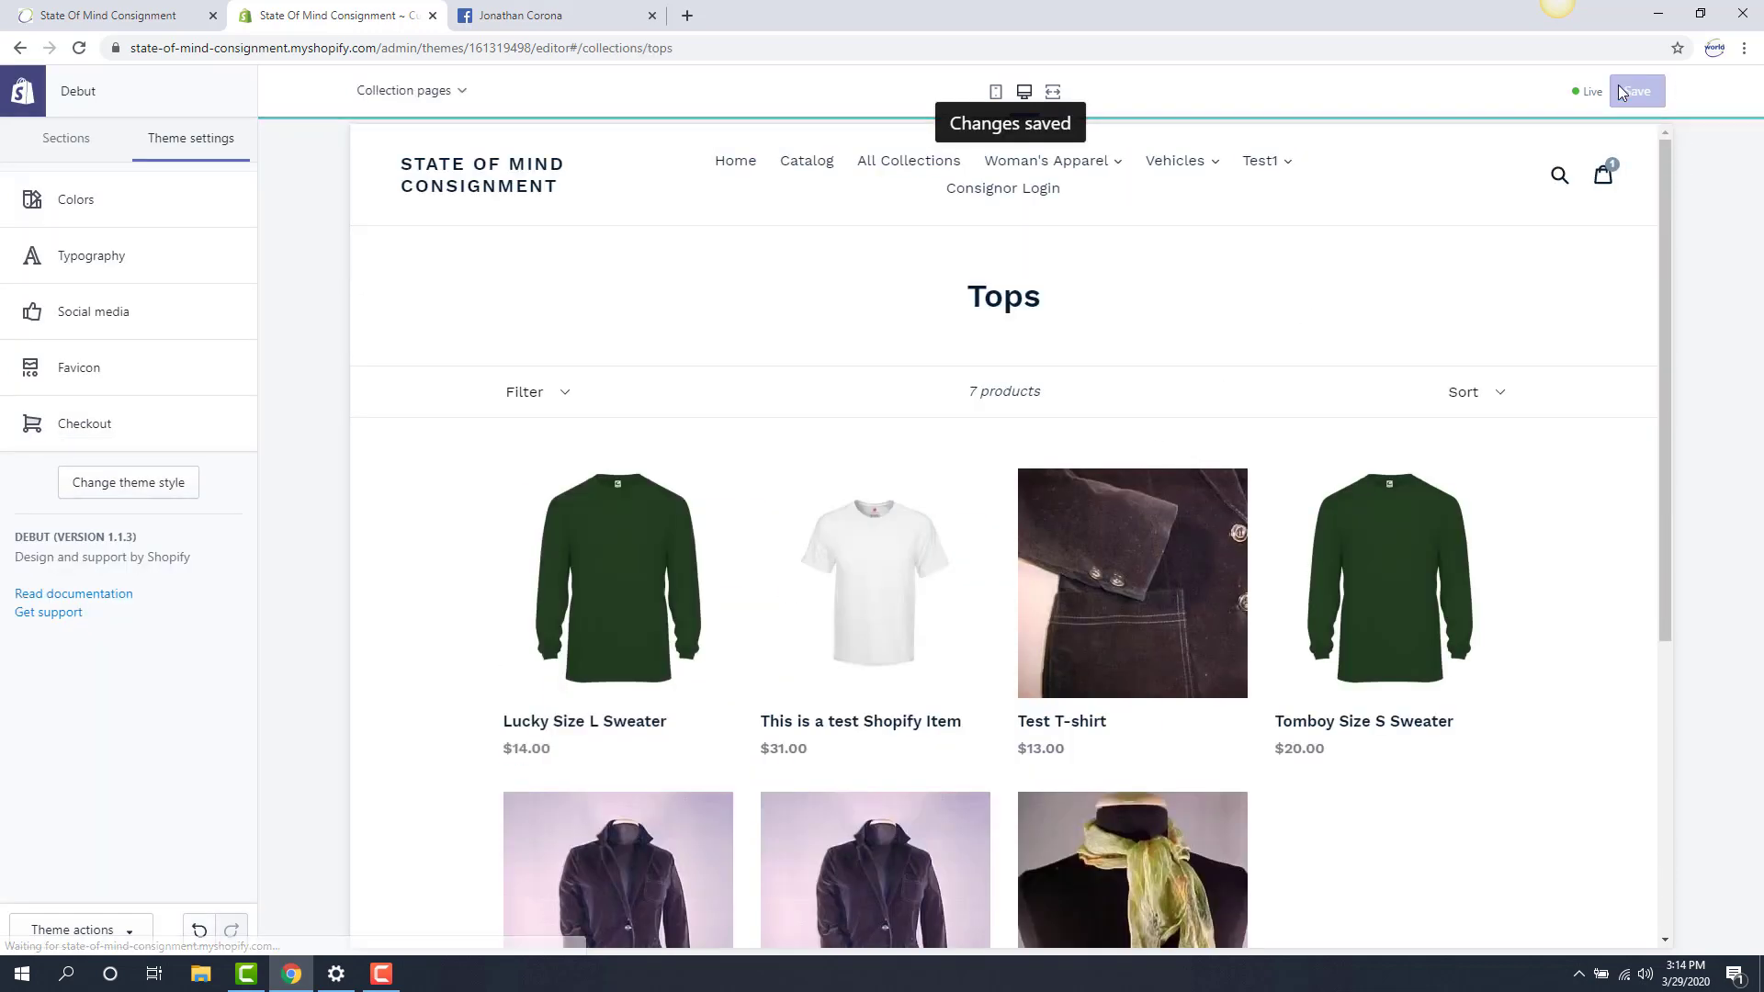
Add the green Lucky Size L Sweater to the cart and proceed to checkout to view the banner in the preview.
click(557, 576)
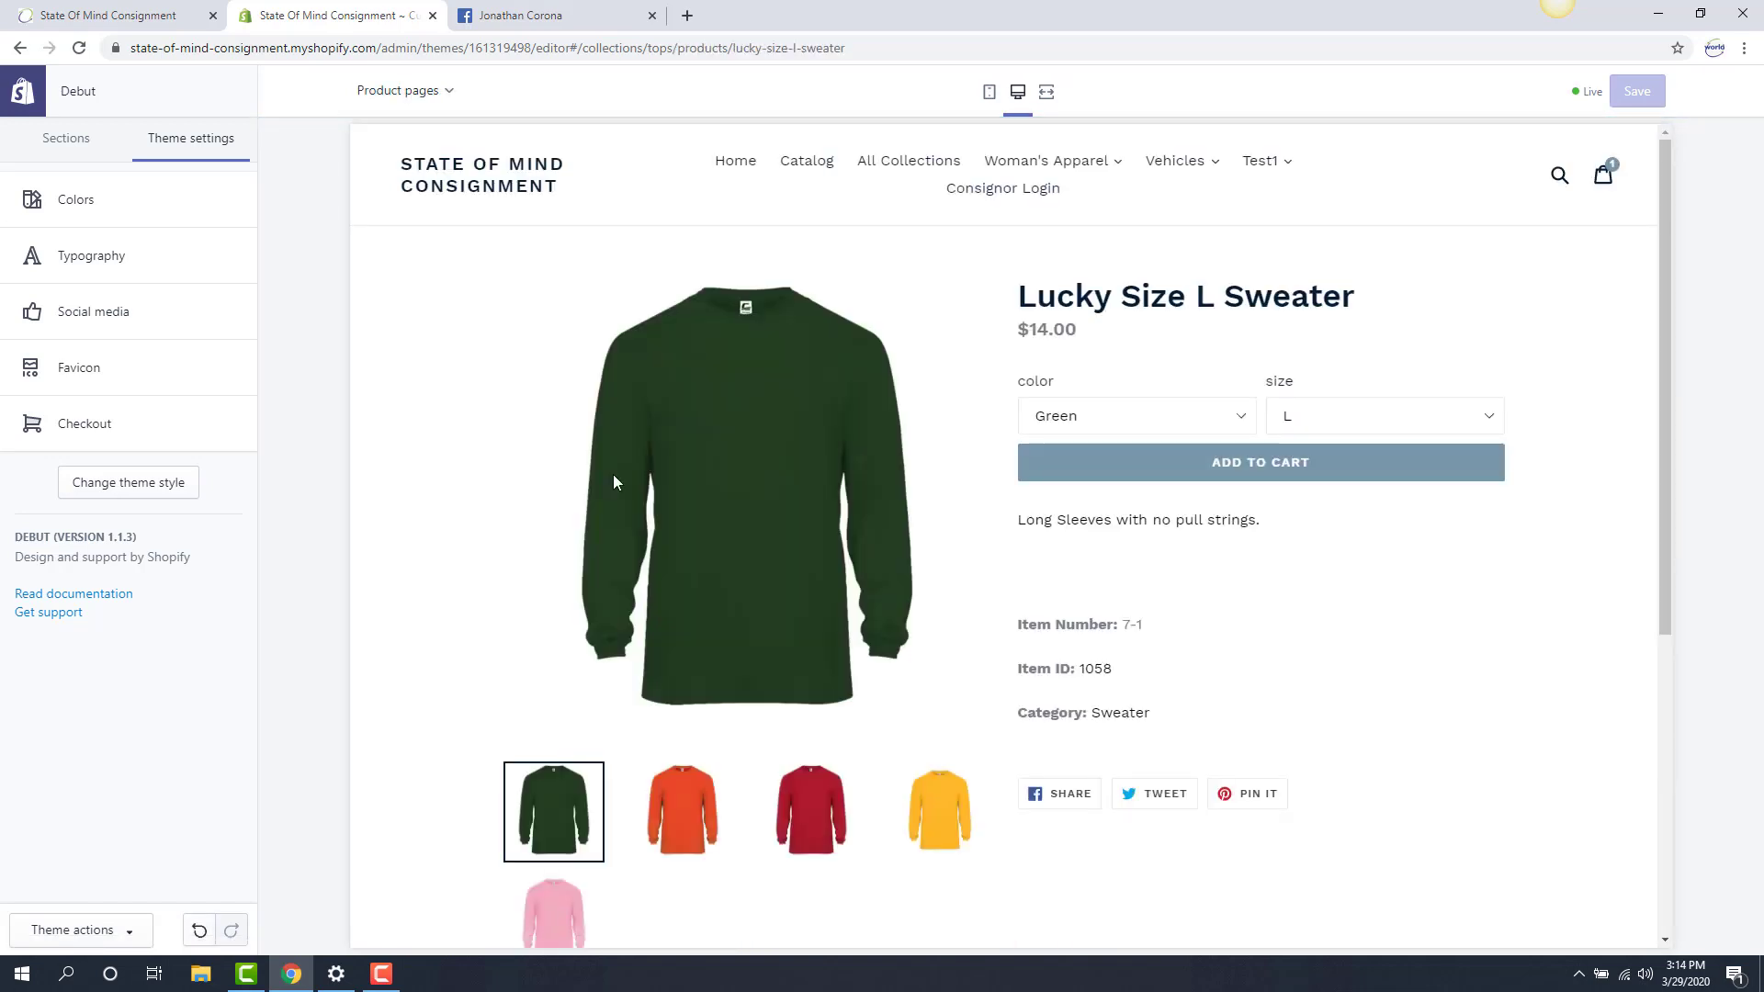
click(1246, 478)
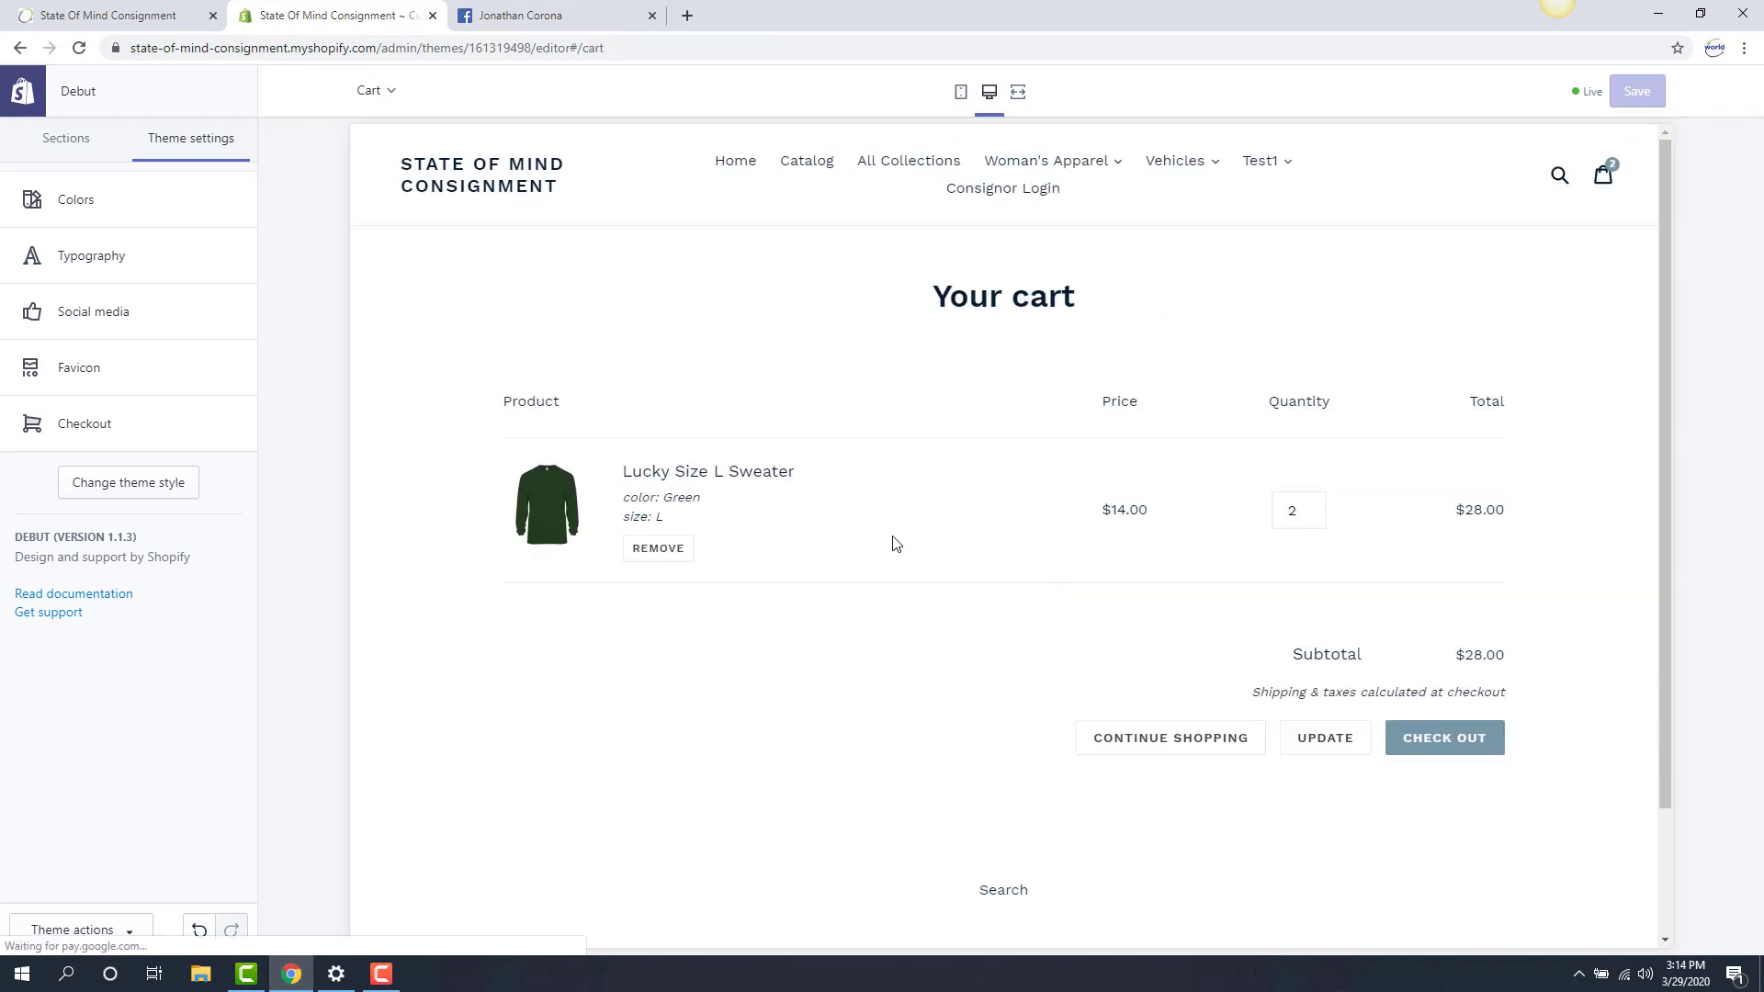
scroll(910, 500, down, 2)
click(1449, 594)
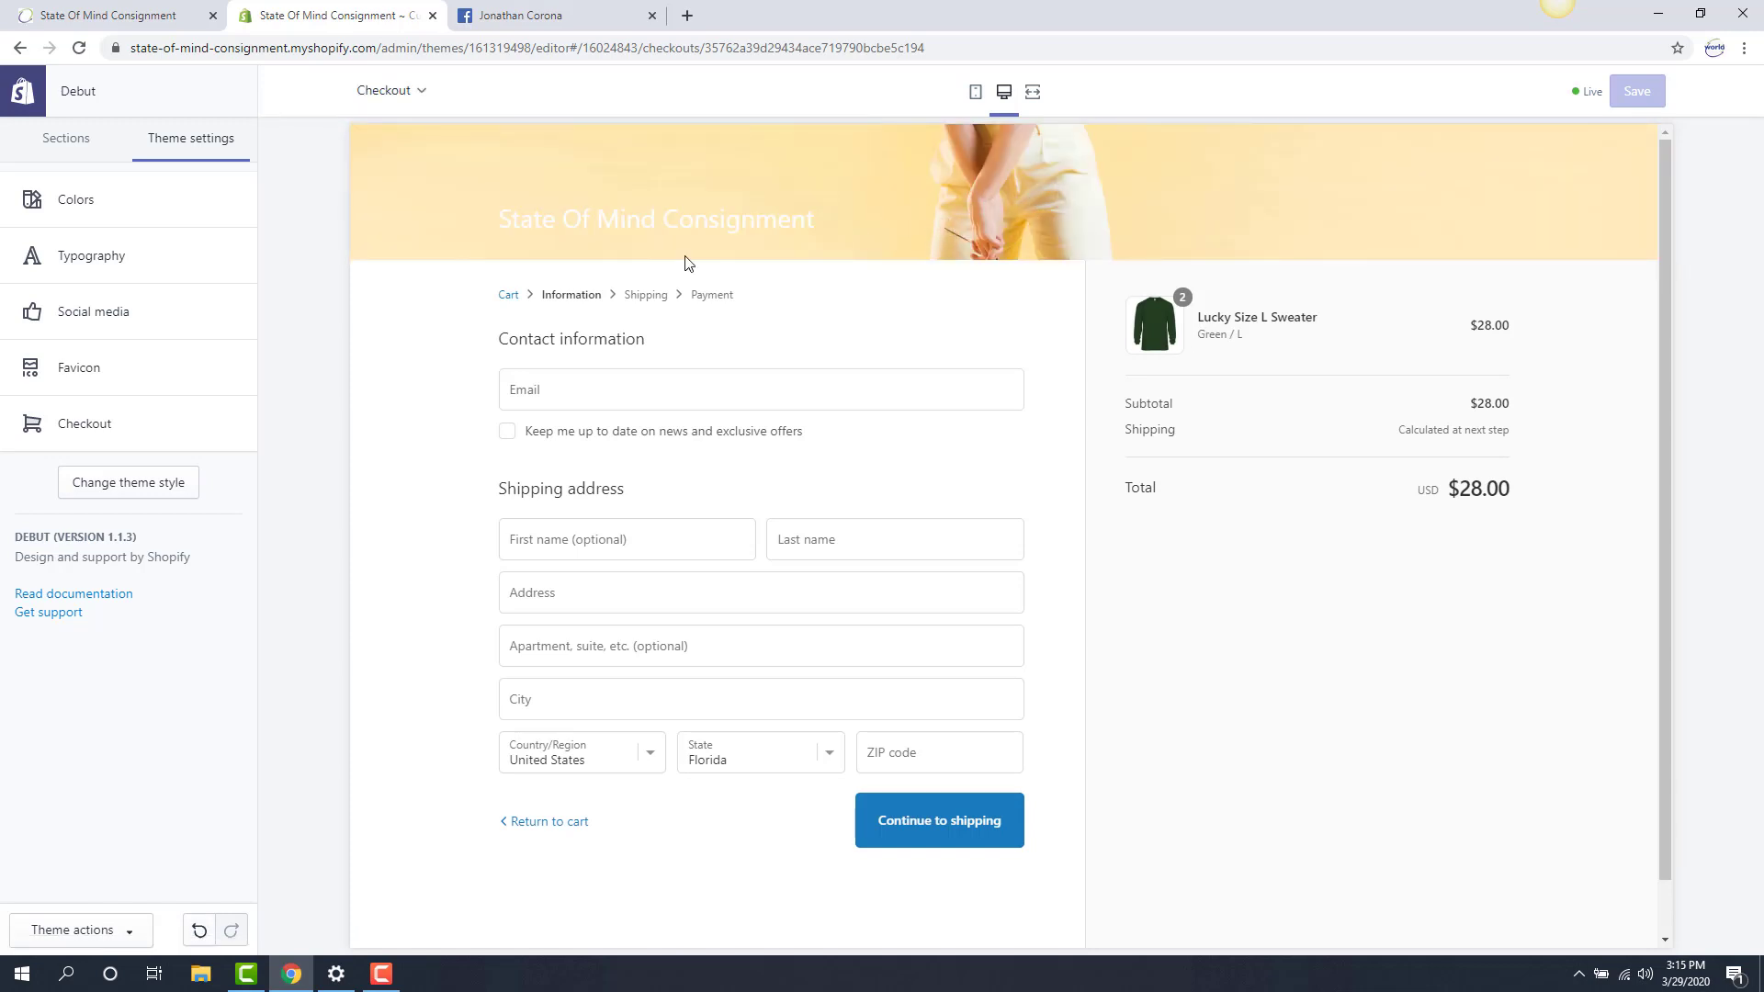
scroll(662, 395, down, 1)
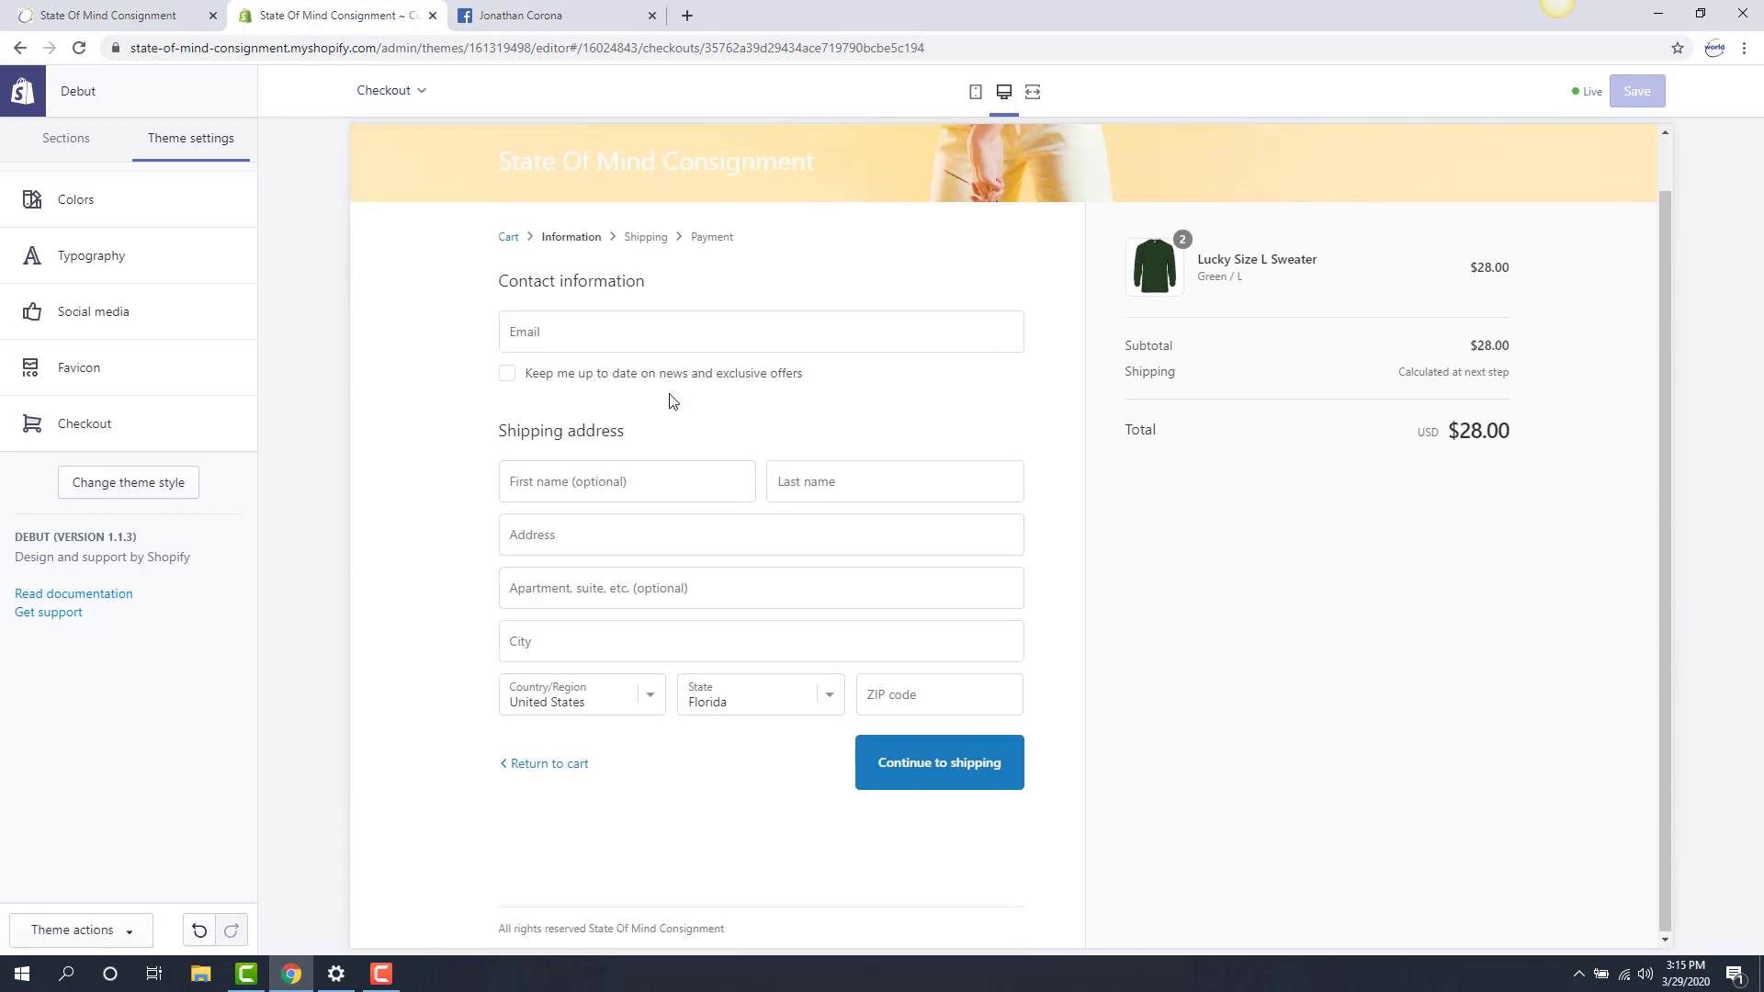
Compare the checkout settings for logo, order summary, typography and colors with the previewed checkout page, and return to the theme settings overview.
click(125, 443)
scroll(198, 501, down, 1)
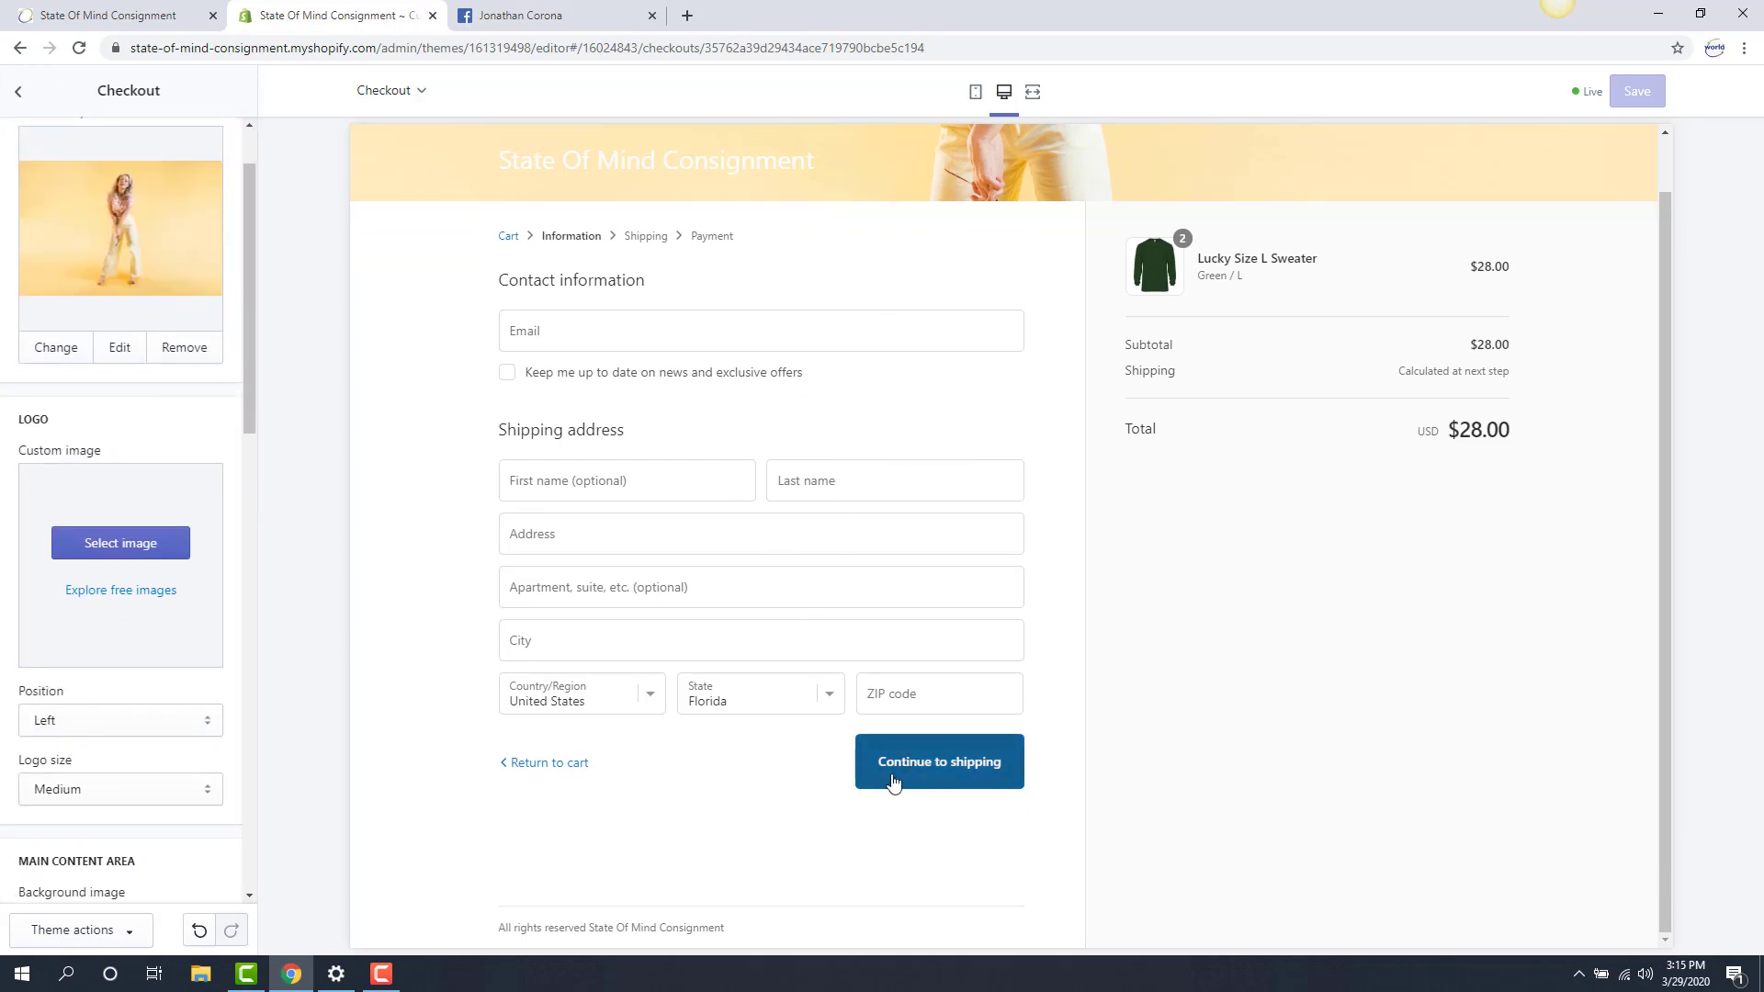
scroll(195, 680, down, 3)
scroll(190, 714, down, 9)
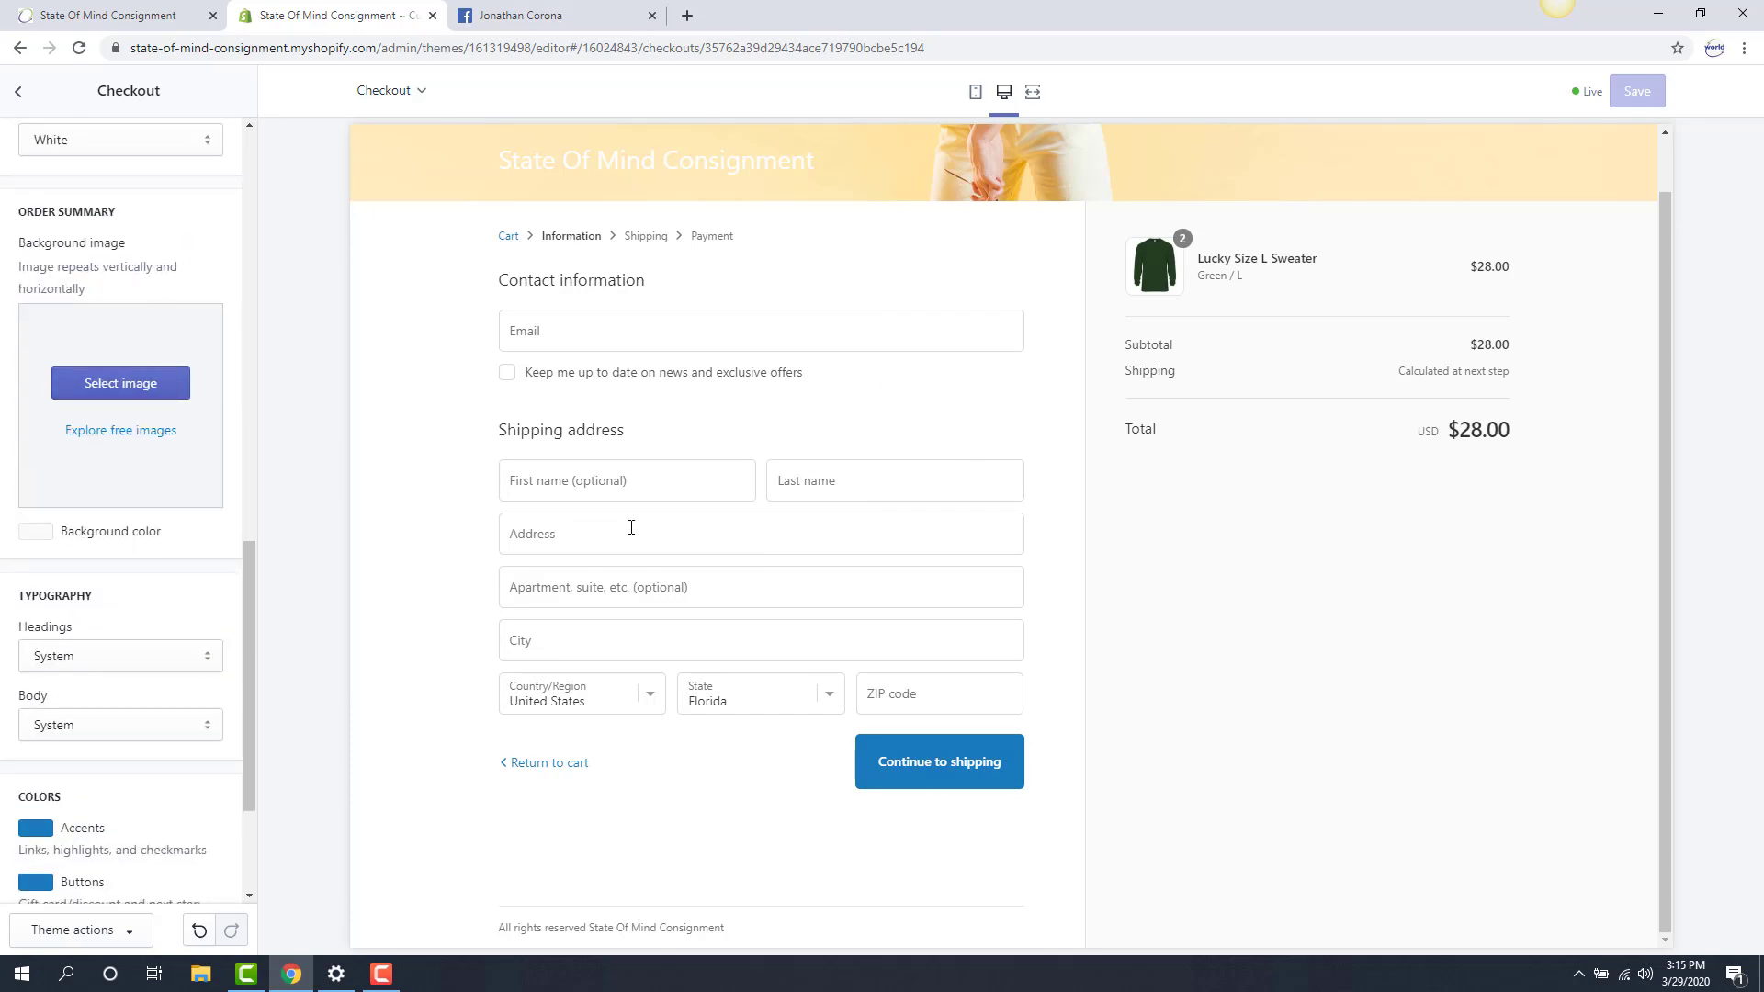
scroll(731, 606, up, 1)
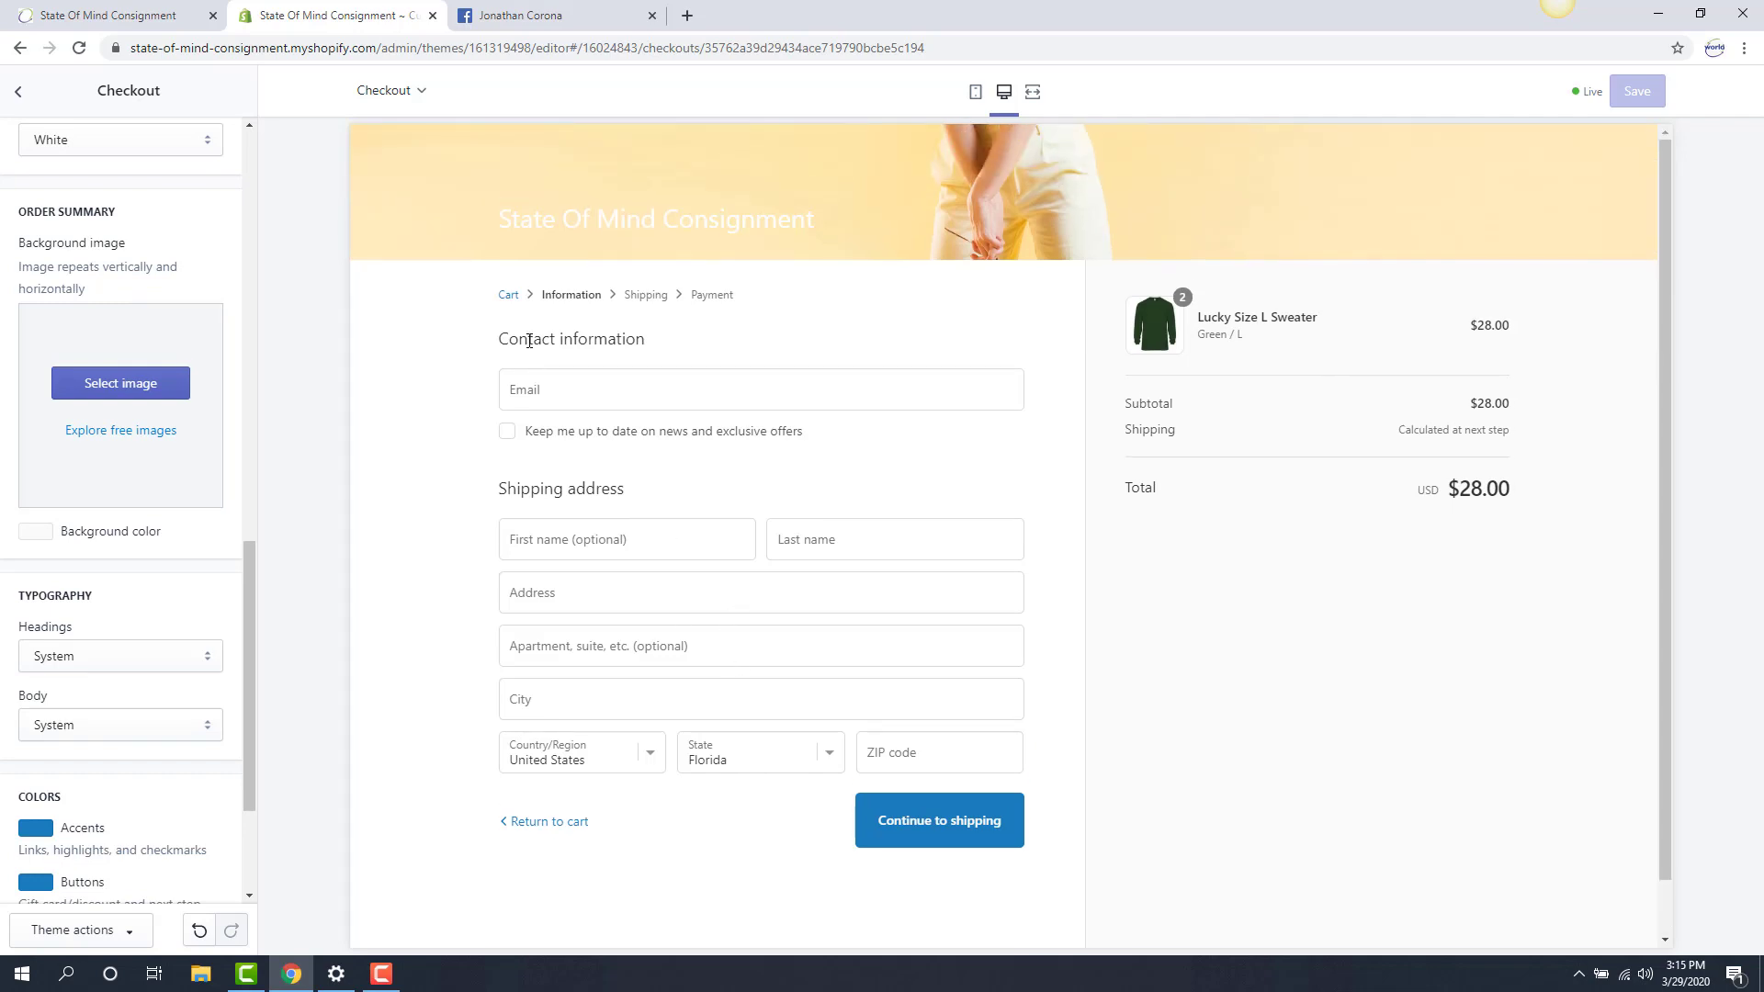
scroll(206, 619, down, 3)
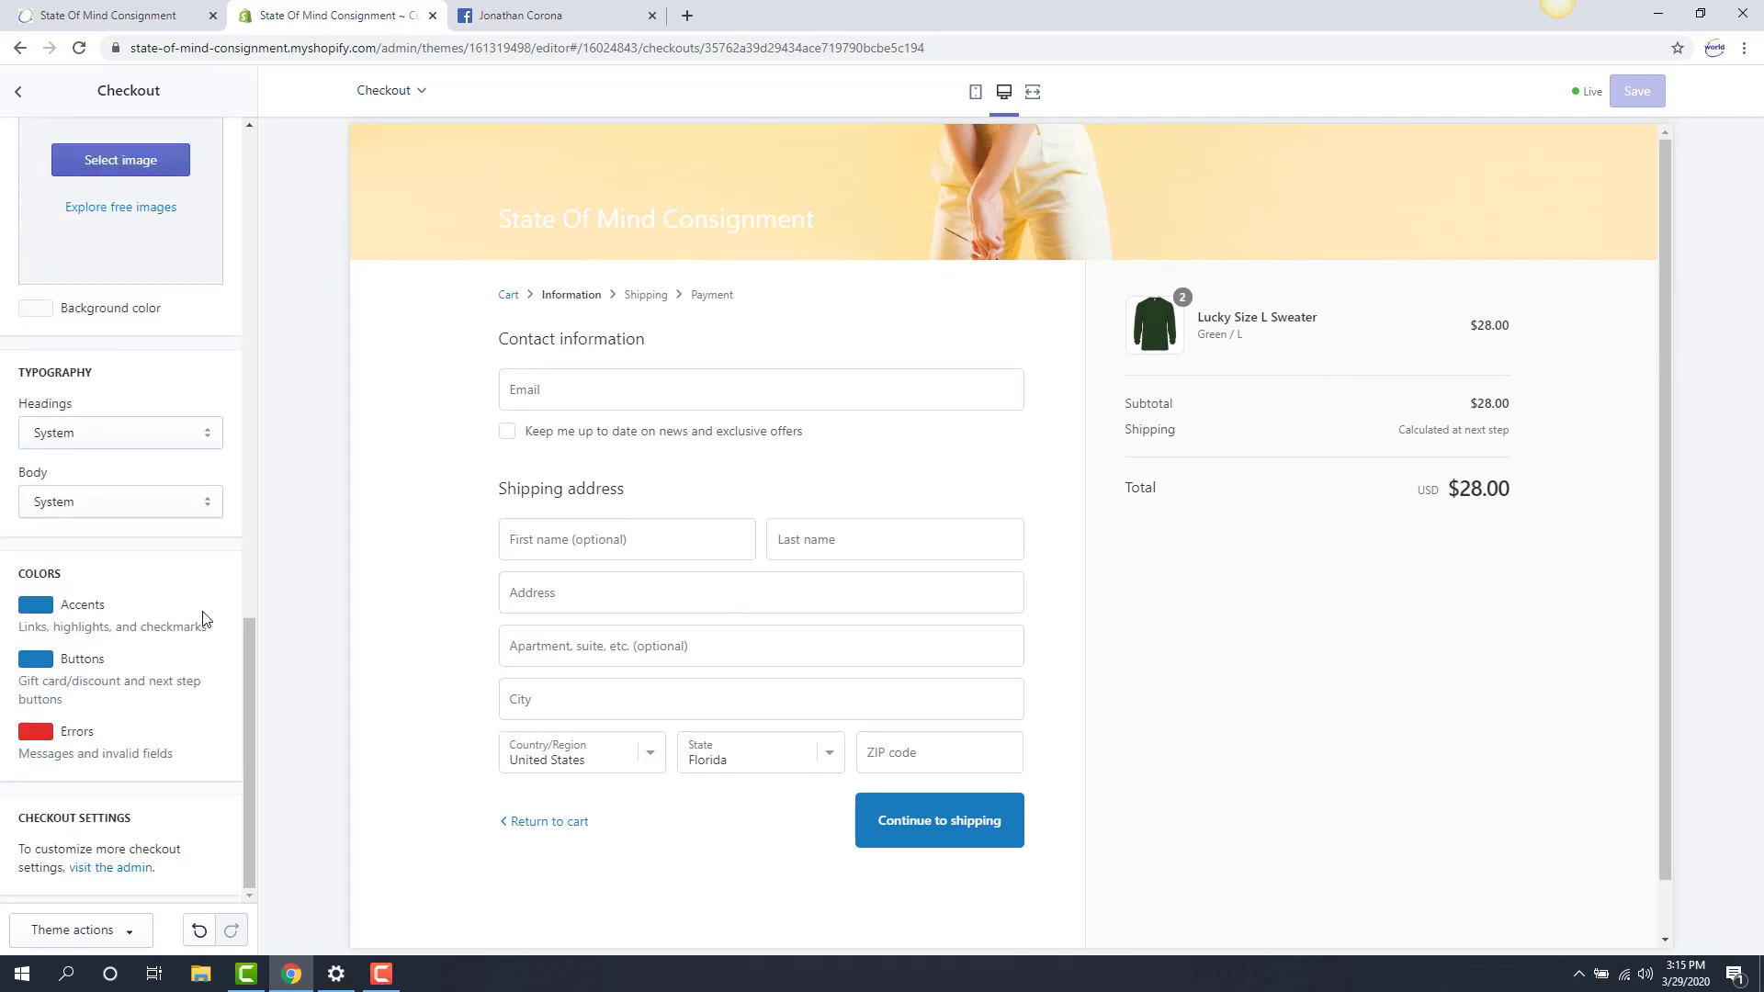
scroll(158, 393, up, 3)
click(16, 100)
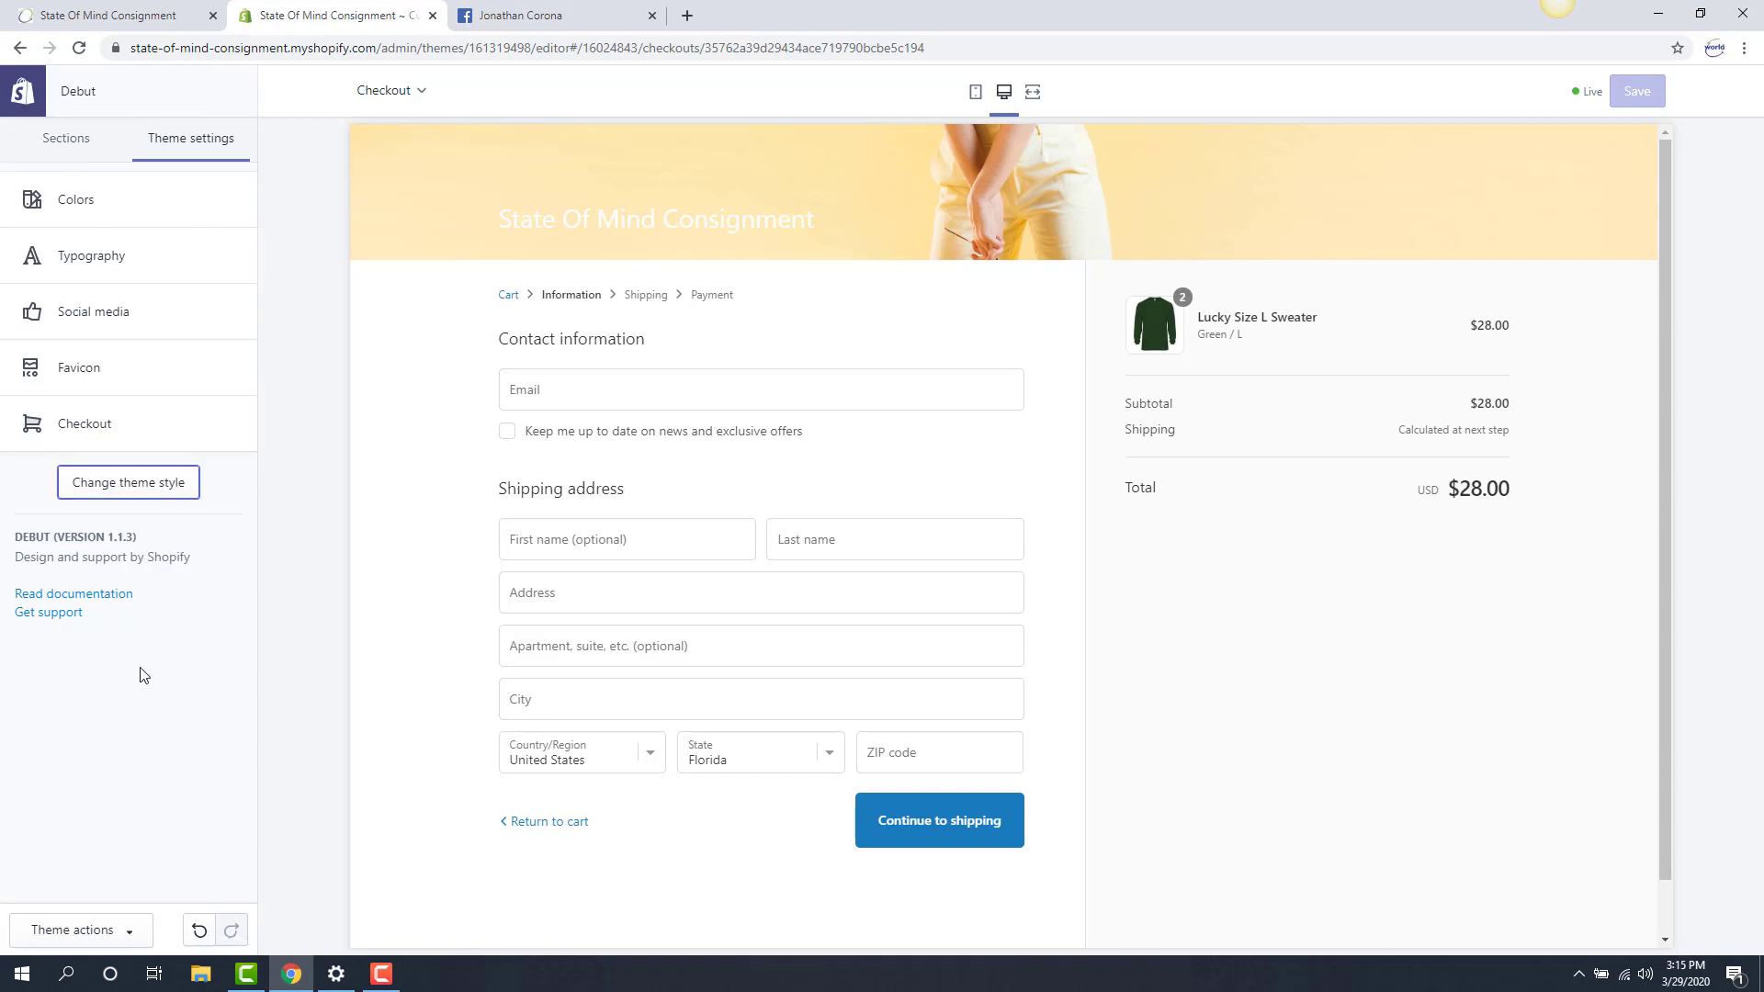
Open the Debut theme's code editor to look through its layout and template files, and return to the storefront preview.
click(118, 931)
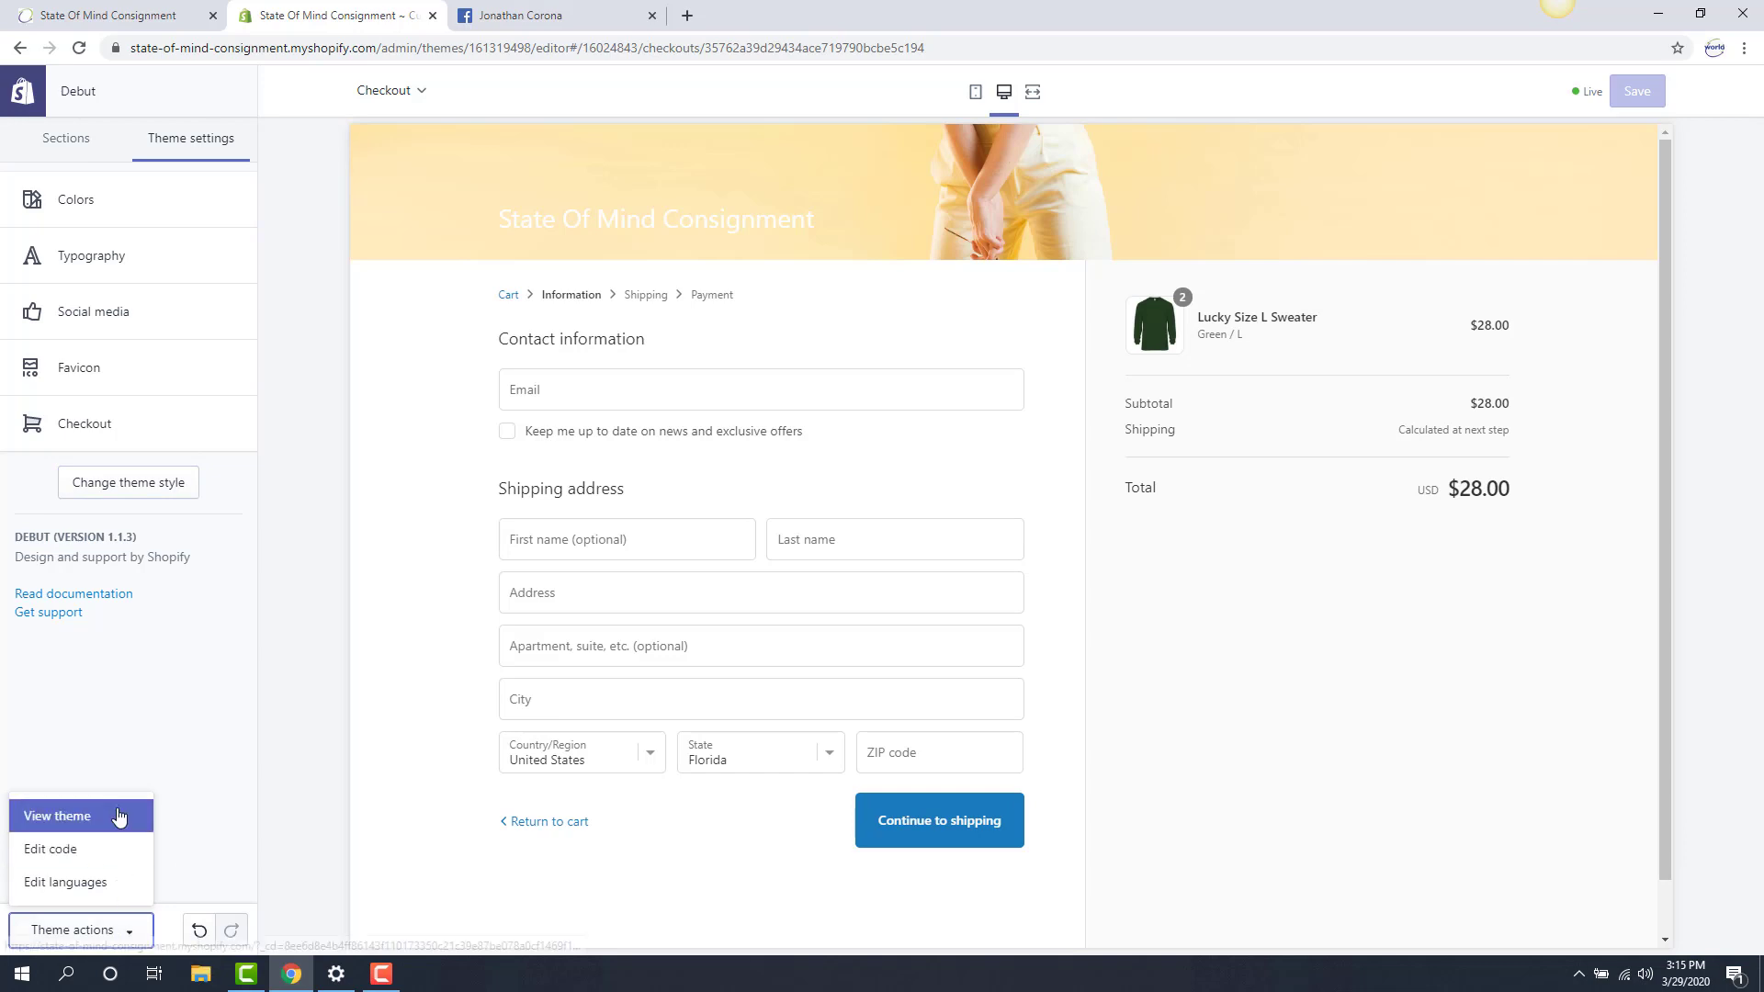
click(63, 851)
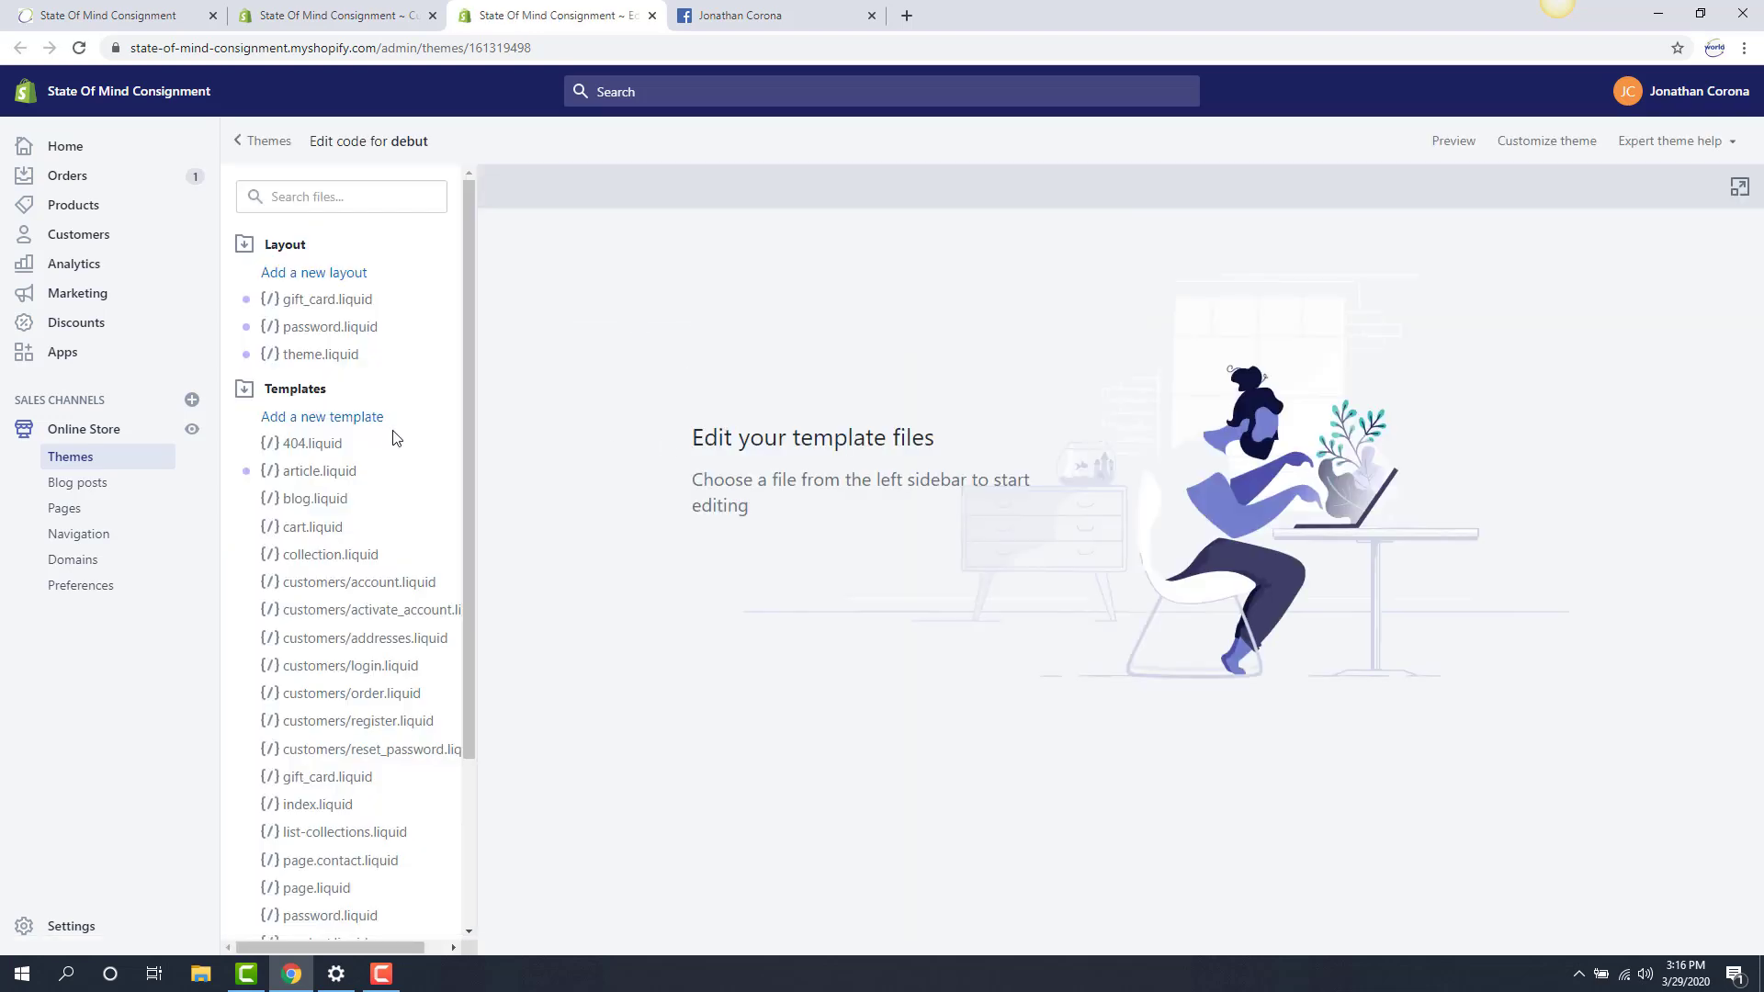
scroll(368, 459, down, 3)
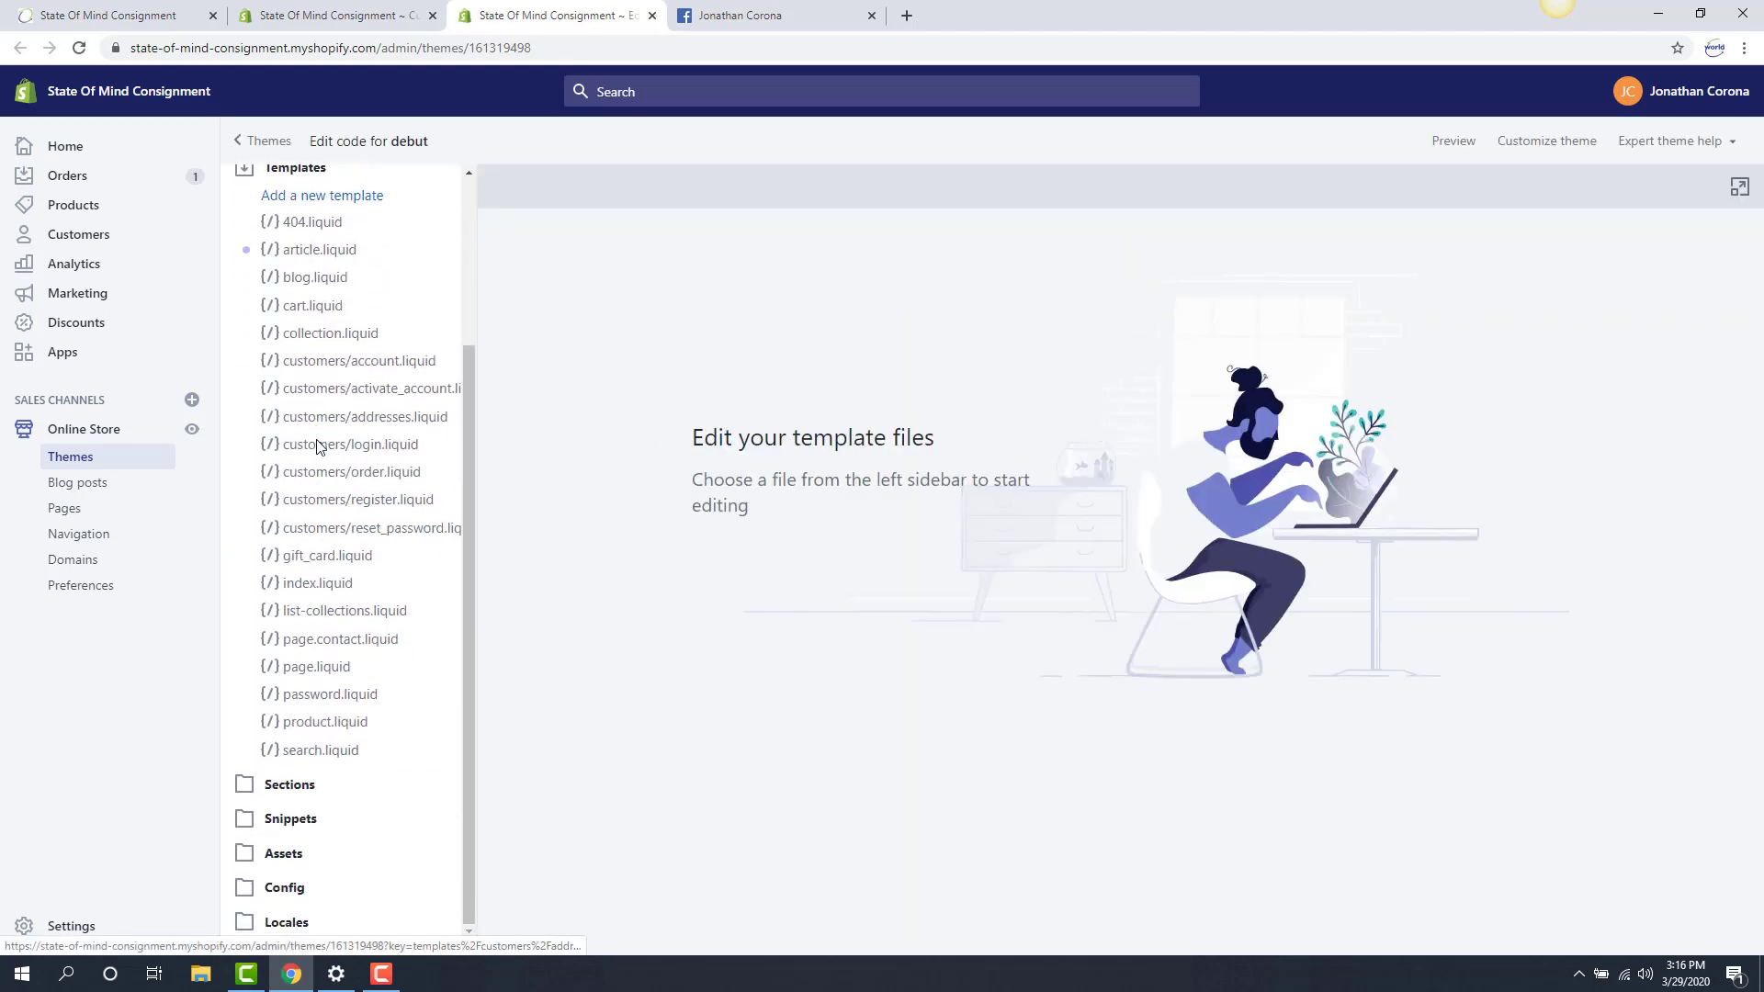
scroll(317, 432, up, 3)
scroll(328, 558, down, 3)
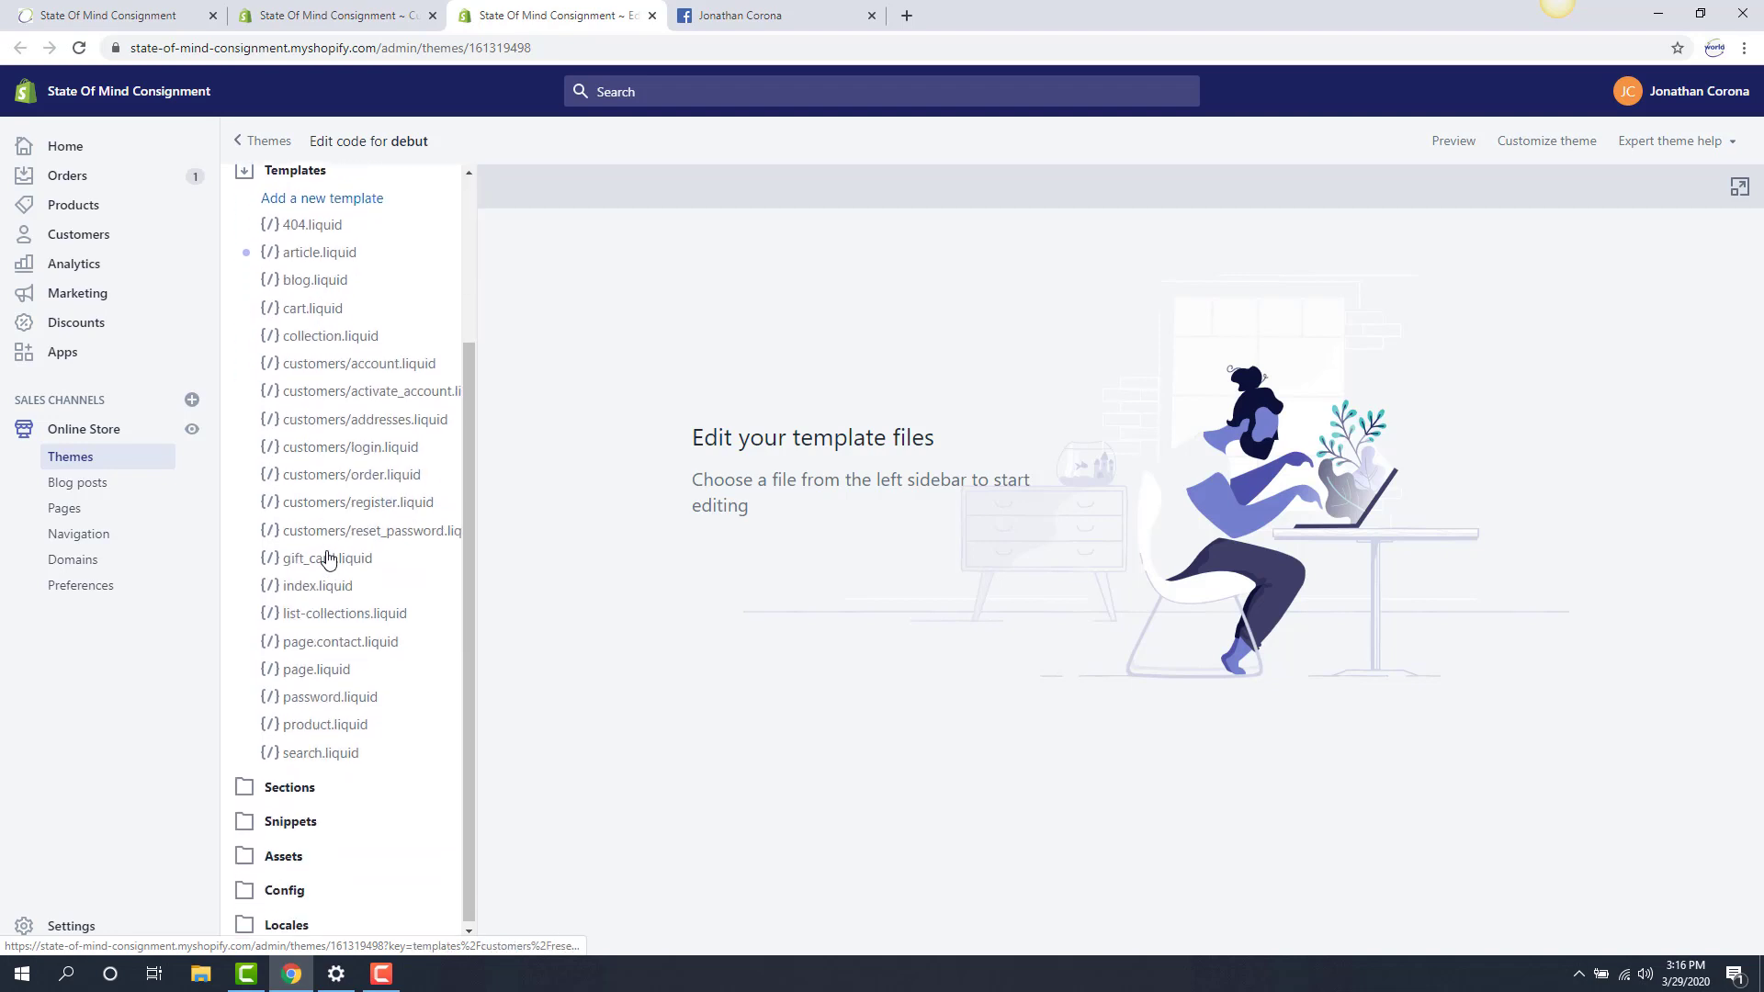
scroll(328, 558, up, 3)
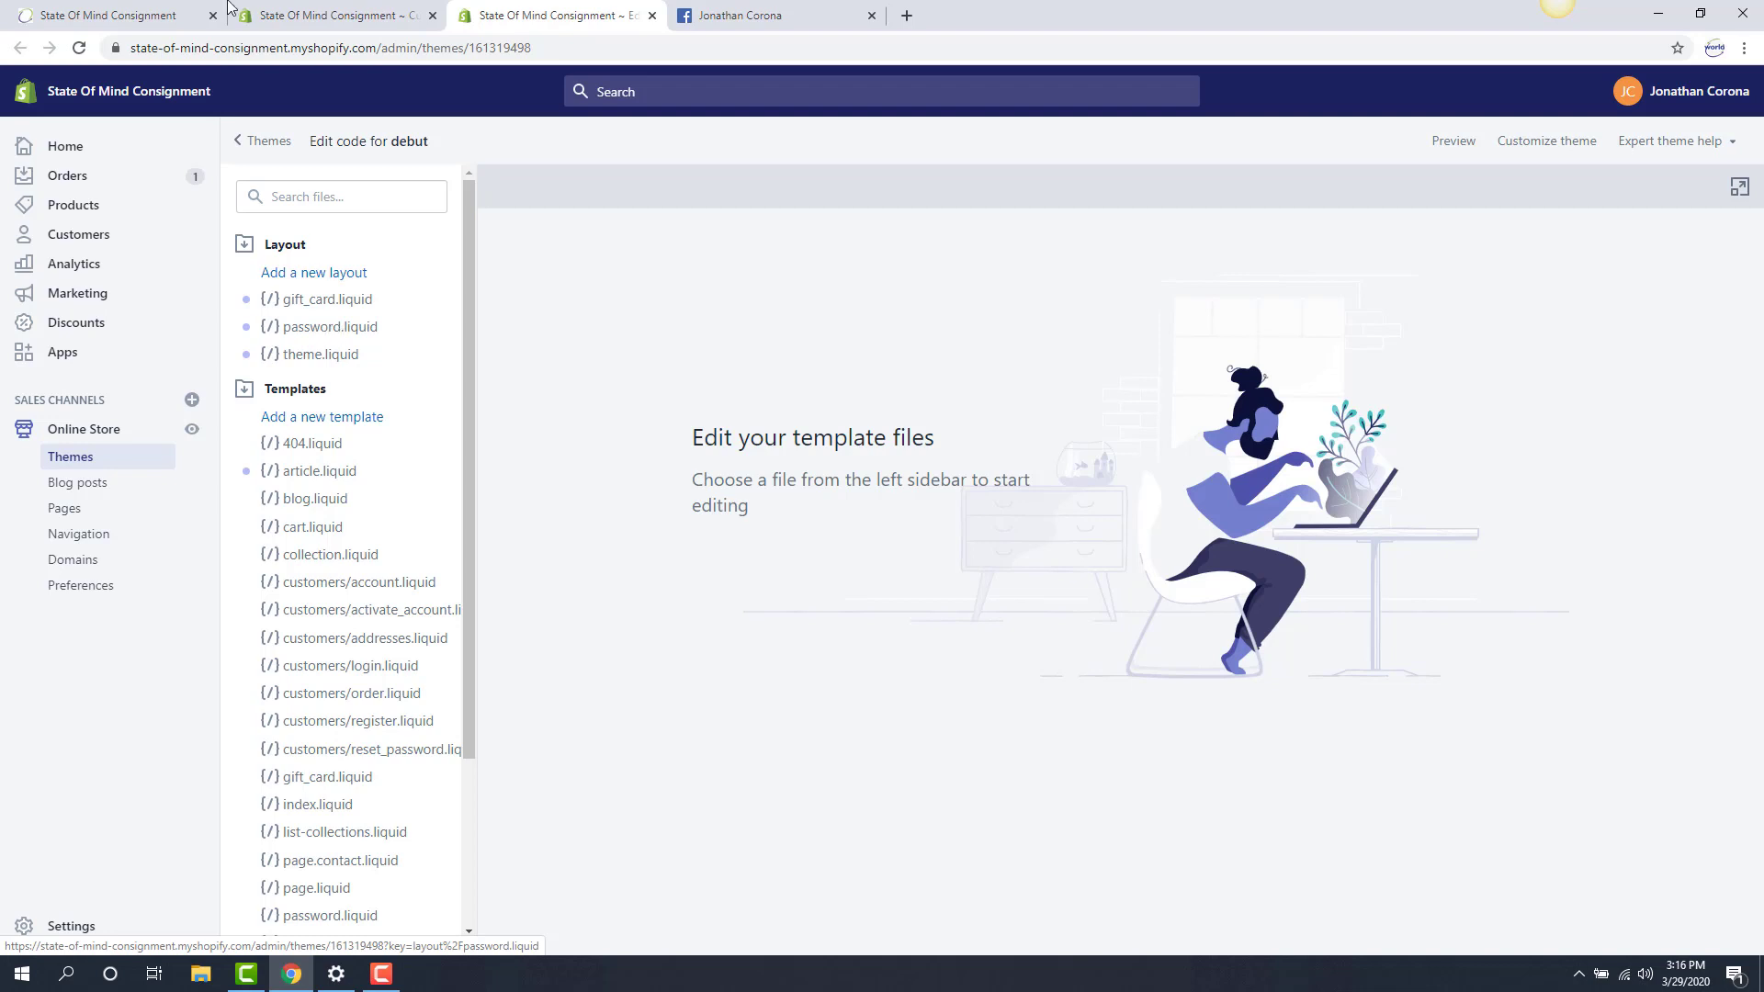
click(322, 18)
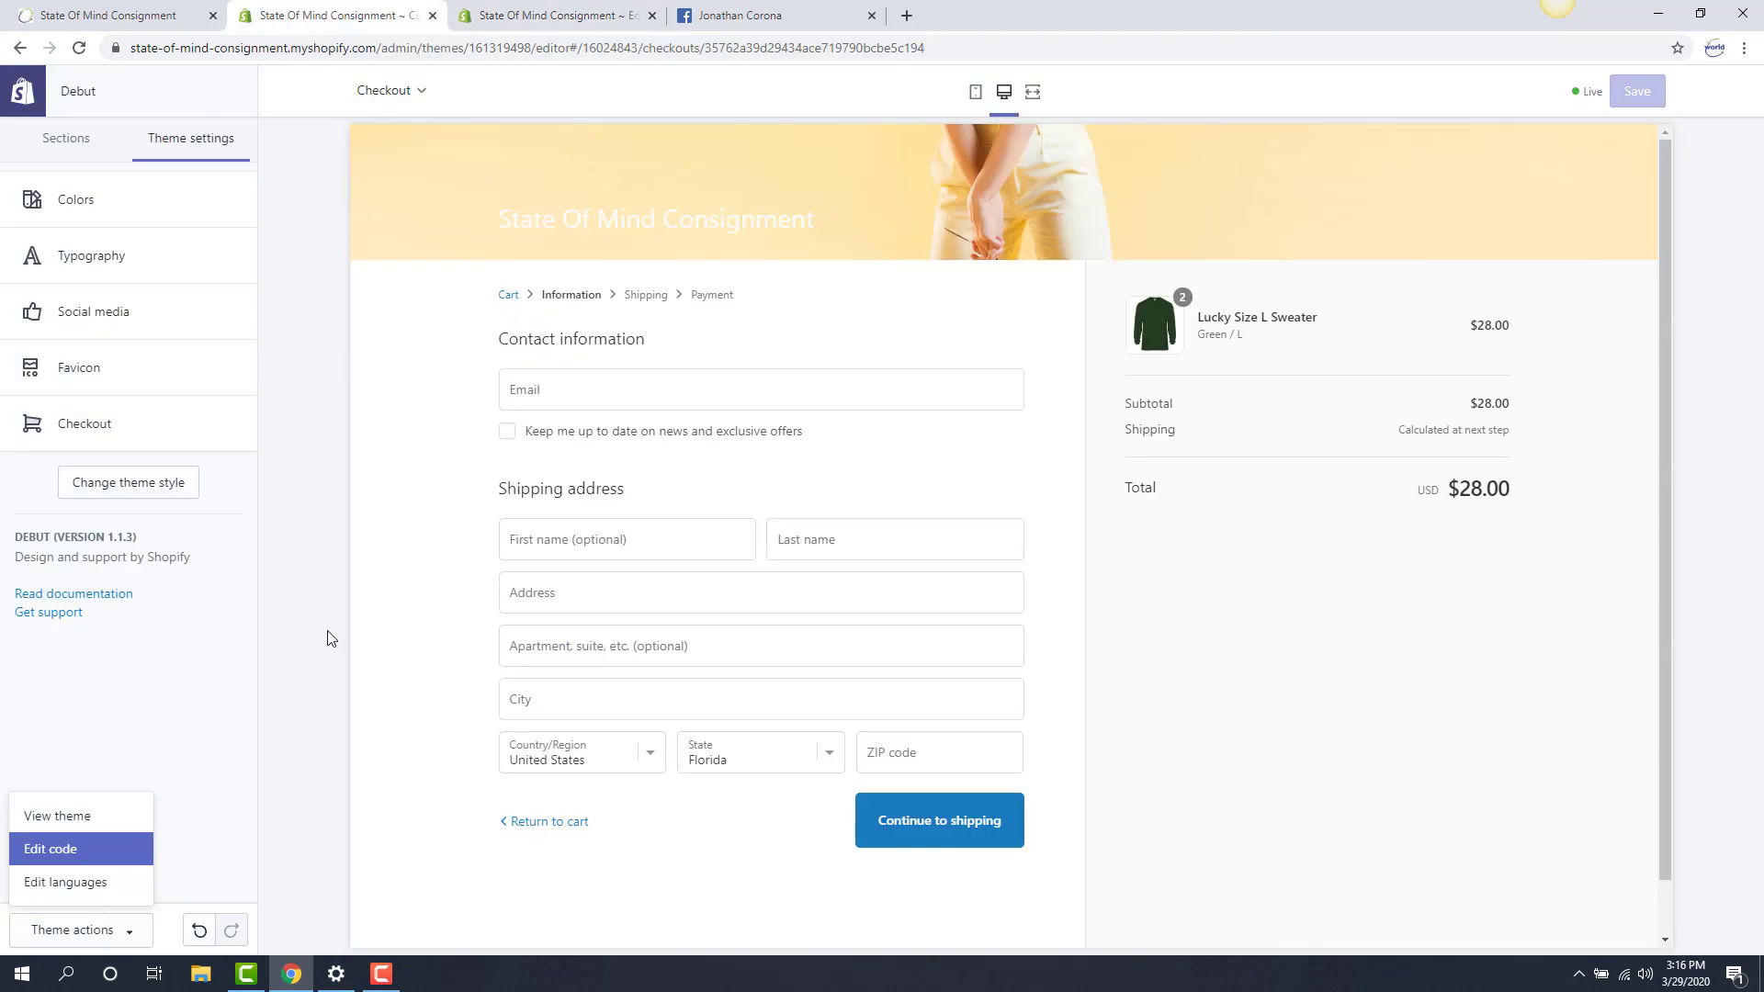
click(140, 13)
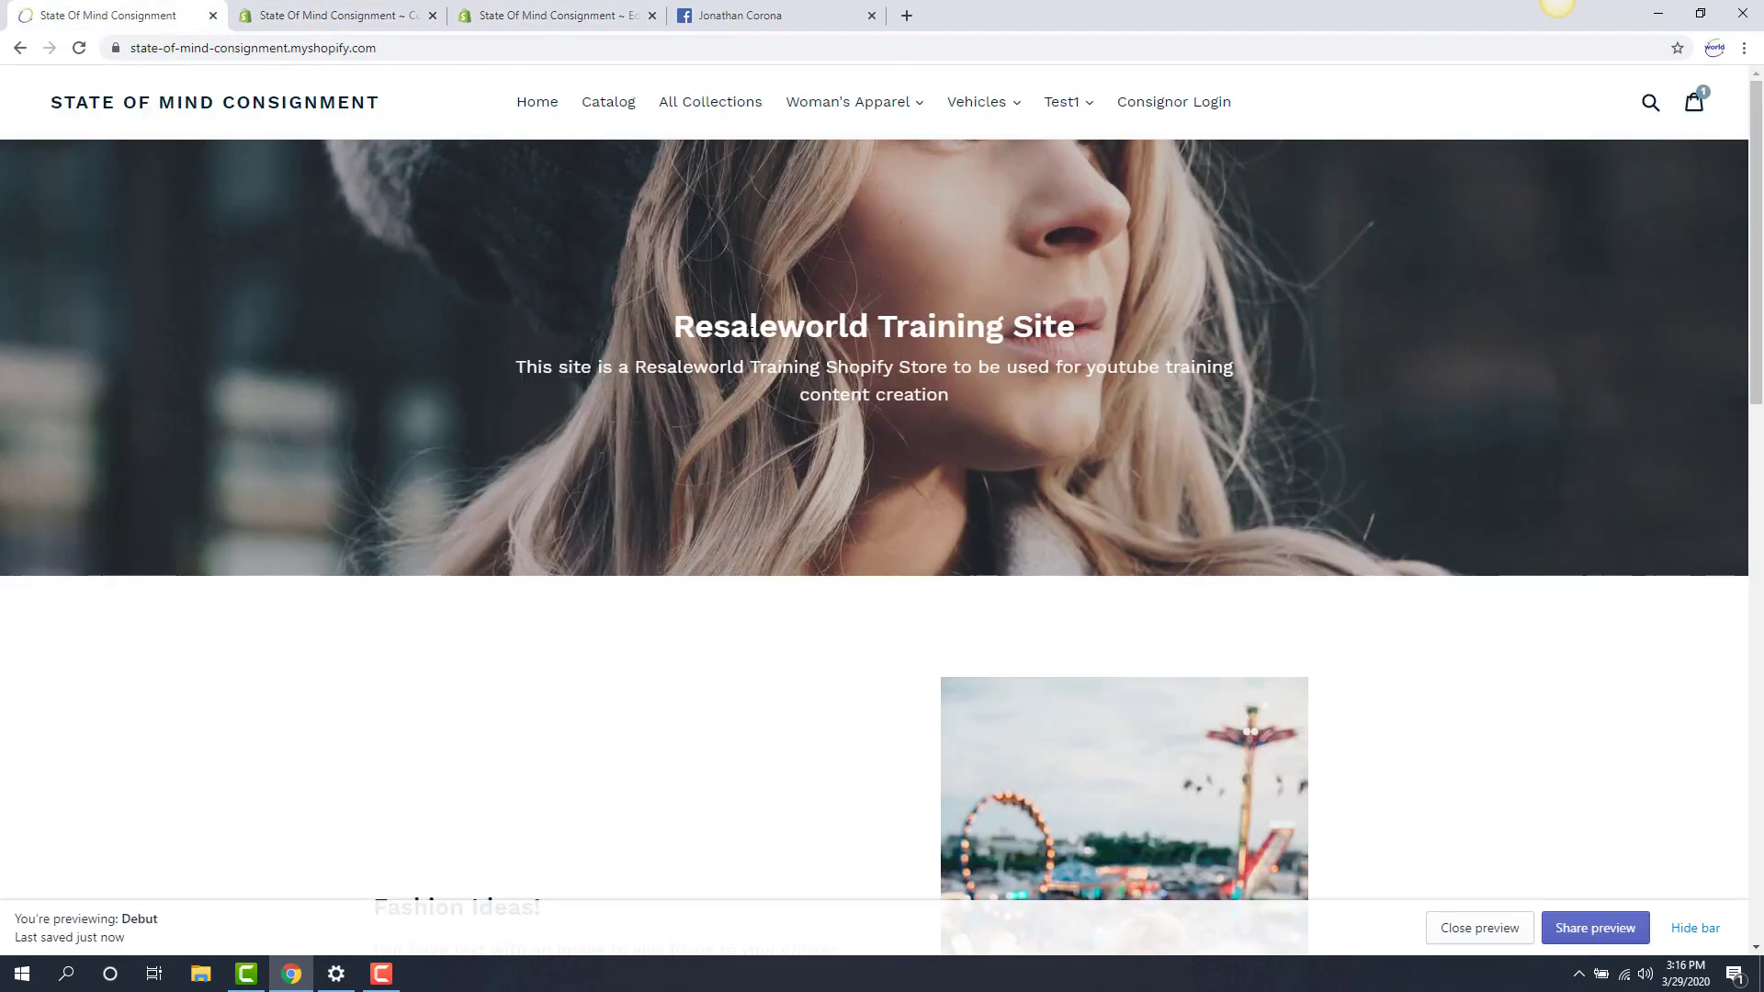